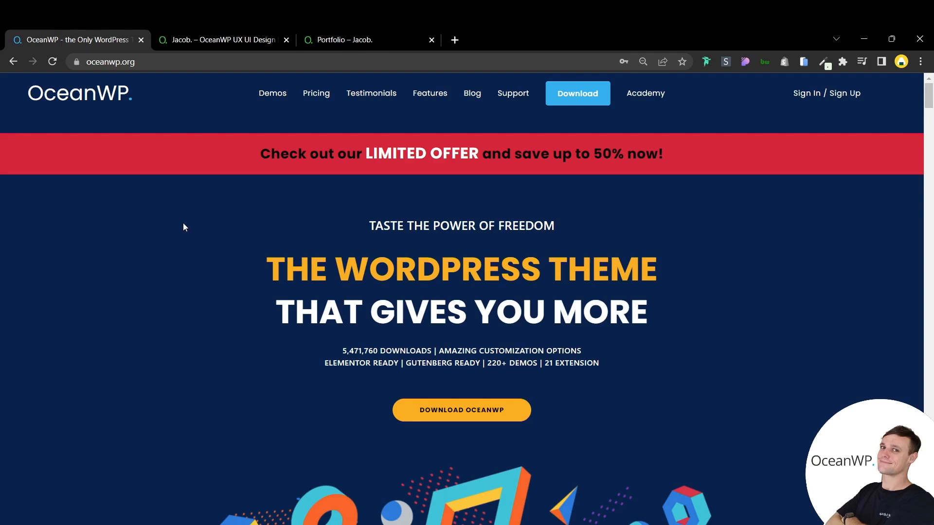
- Open the OceanWP UX/UI designer demo site and look through its home page to the My Work section
{"action": "left_click", "coordinate": [214, 31]}
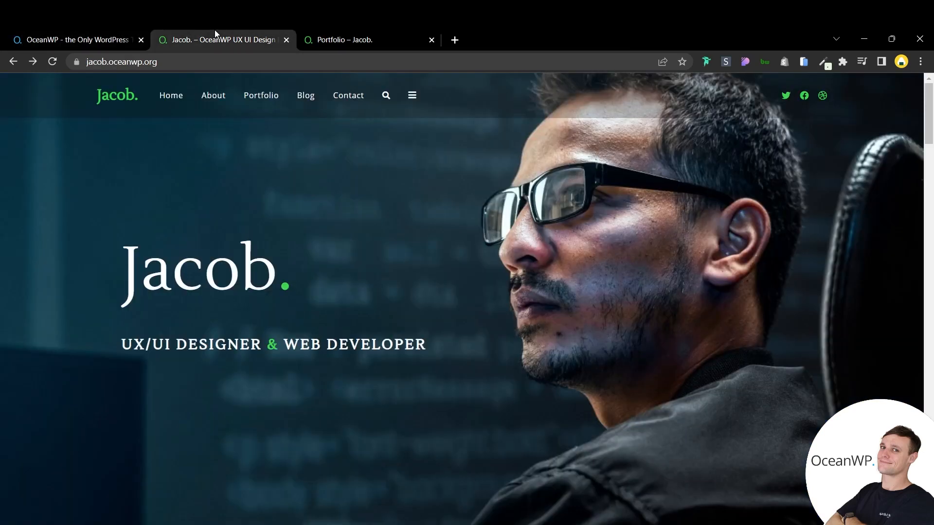
{"action": "middle_click", "coordinate": [523, 196]}
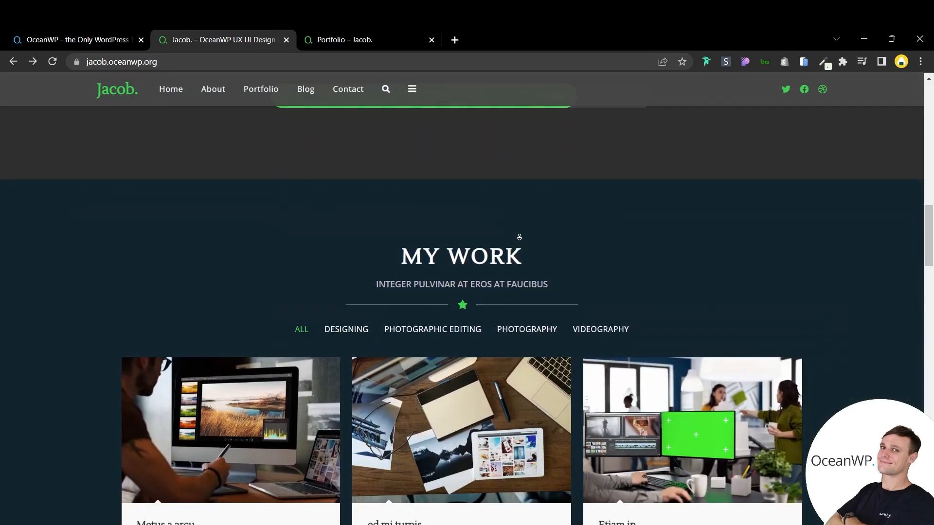
{"action": "middle_click", "coordinate": [524, 236]}
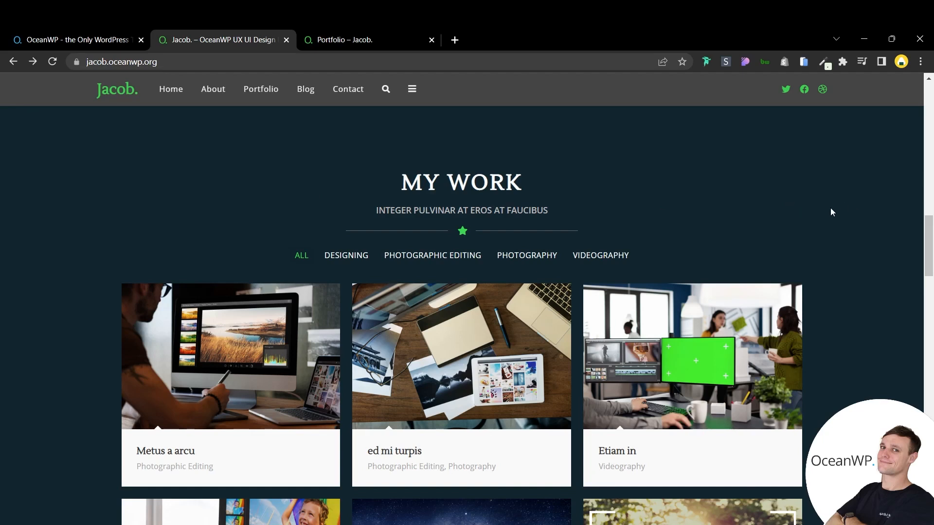
{"action": "scroll", "coordinate": [834, 205], "scroll_direction": "down", "scroll_amount": 3}
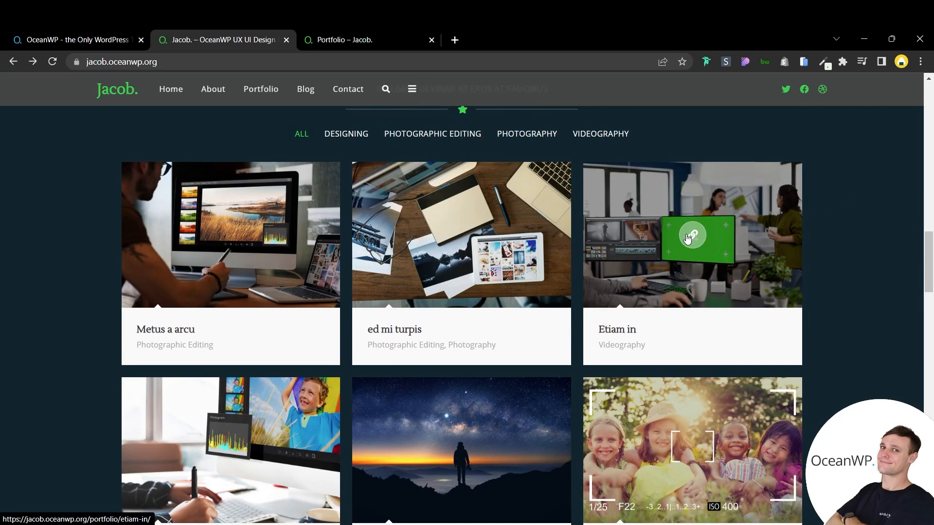
- Open the "Etiam in" portfolio item and review its single-item page, including the text, sharing section and related items
{"action": "left_click", "coordinate": [687, 239]}
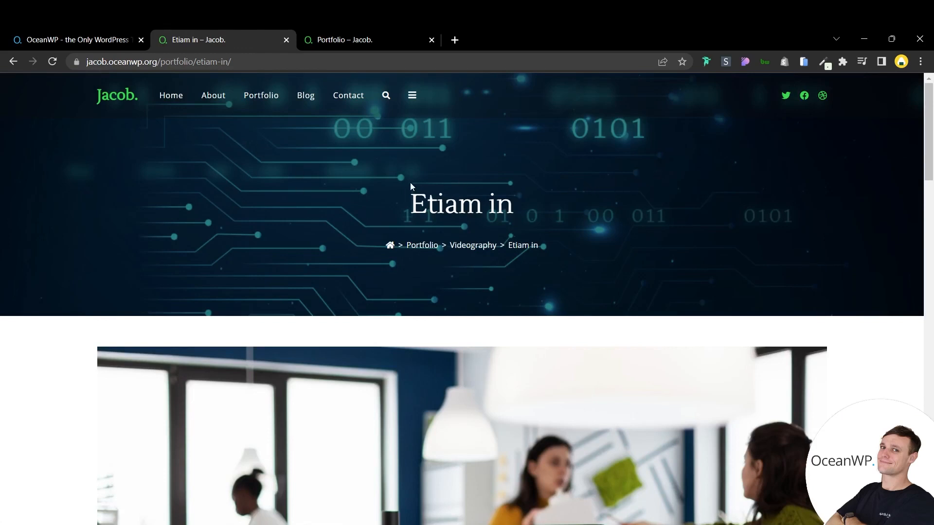
{"action": "scroll", "coordinate": [337, 168], "scroll_direction": "down", "scroll_amount": 6}
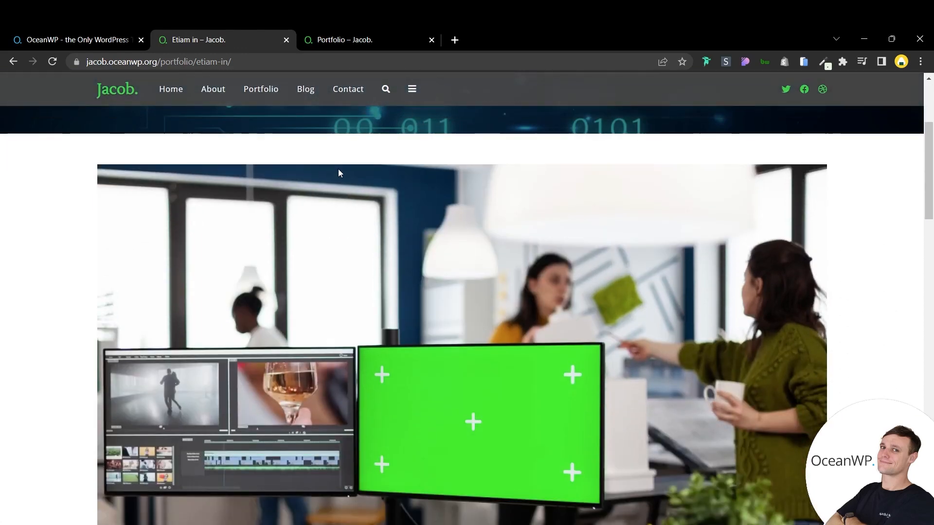
{"action": "scroll", "coordinate": [340, 174], "scroll_direction": "down", "scroll_amount": 6}
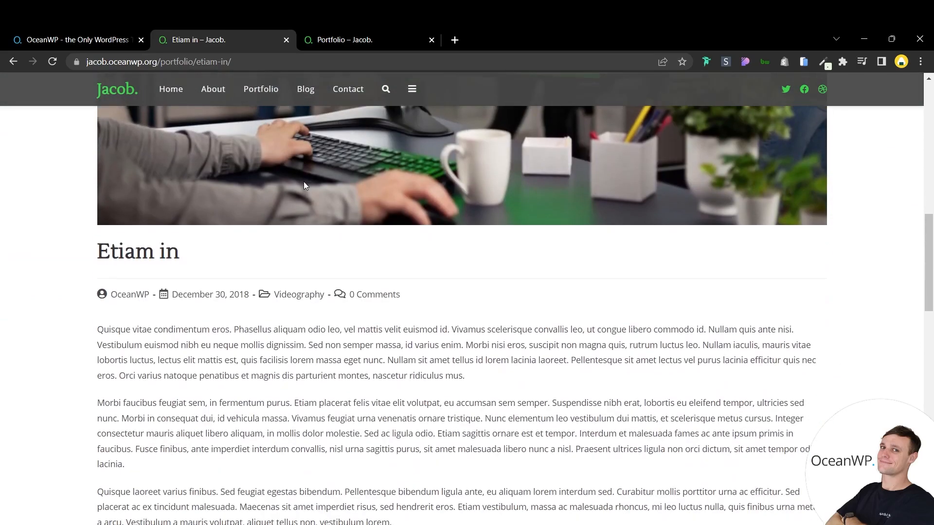
{"action": "scroll", "coordinate": [242, 253], "scroll_direction": "down", "scroll_amount": 10}
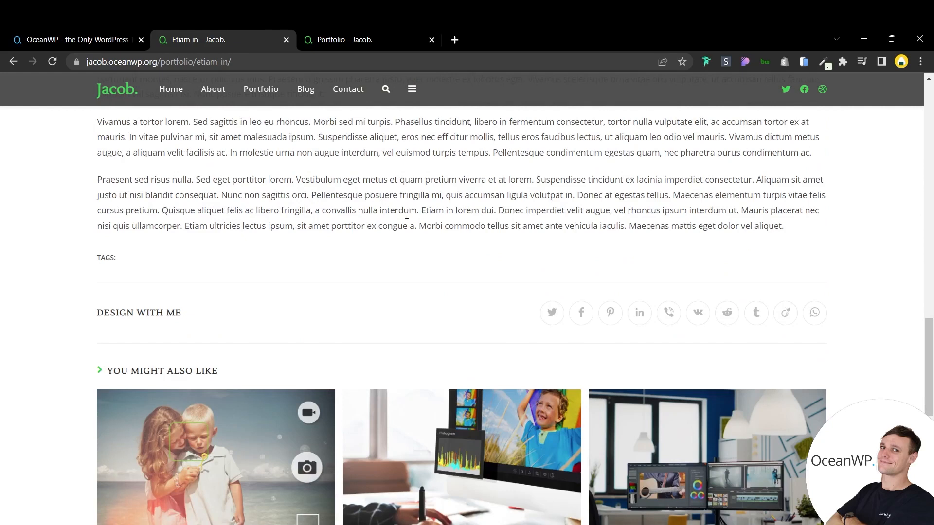
{"action": "scroll", "coordinate": [407, 215], "scroll_direction": "up", "scroll_amount": 1}
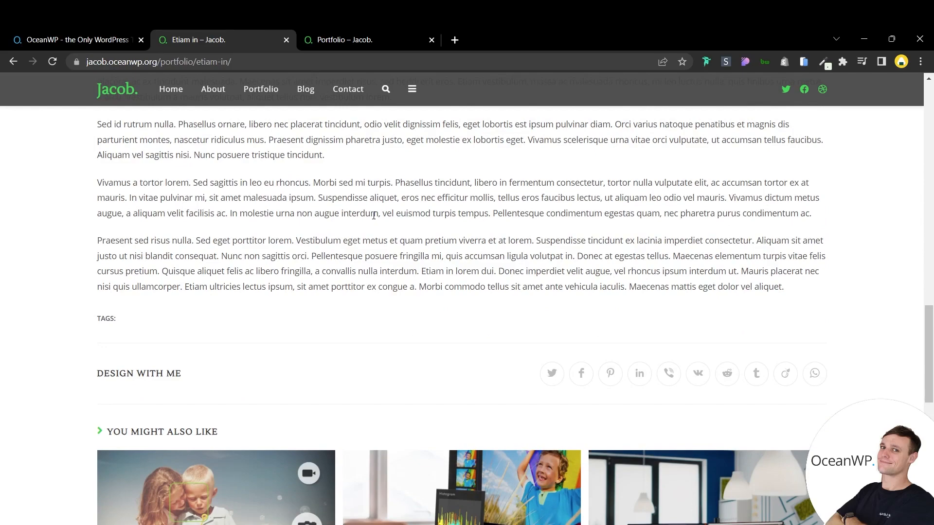
{"action": "scroll", "coordinate": [373, 215], "scroll_direction": "up", "scroll_amount": 12}
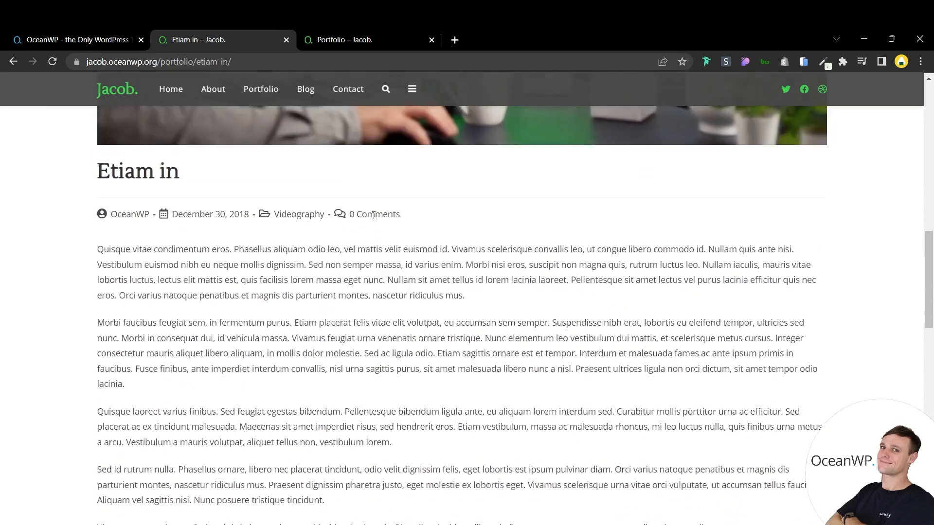
{"action": "scroll", "coordinate": [374, 215], "scroll_direction": "up", "scroll_amount": 10}
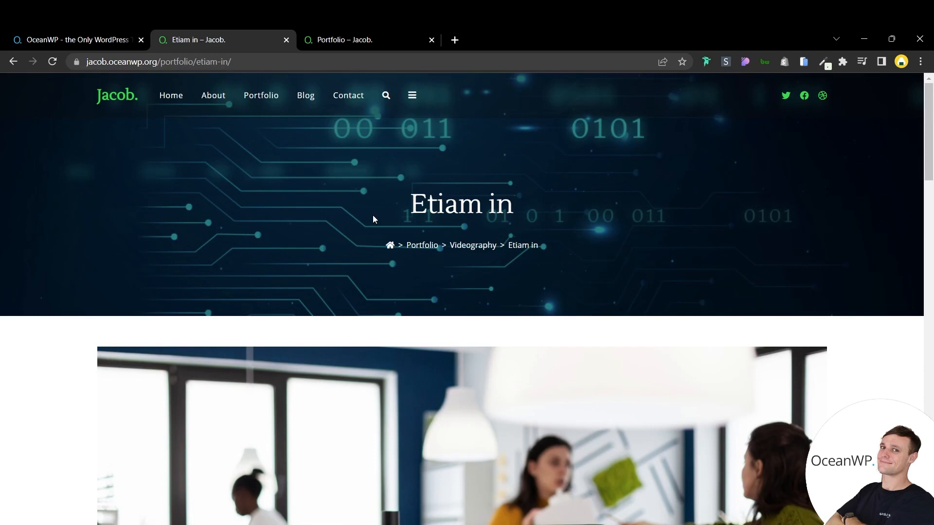
- Switch to the demo's Portfolio page and examine its URL, category filters and item grid
{"action": "left_click", "coordinate": [371, 33]}
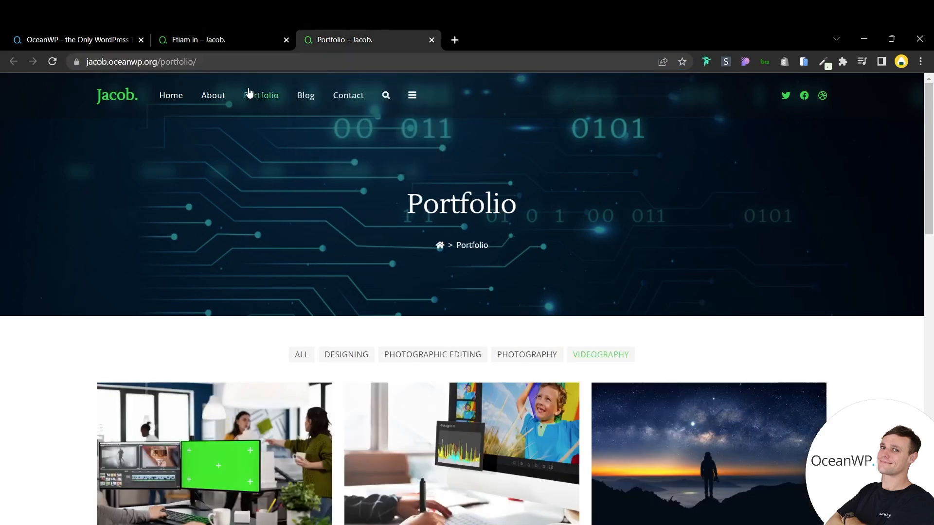
{"action": "left_click", "coordinate": [223, 55]}
{"action": "left_click_drag", "start_coordinate": [222, 56], "coordinate": [84, 63]}
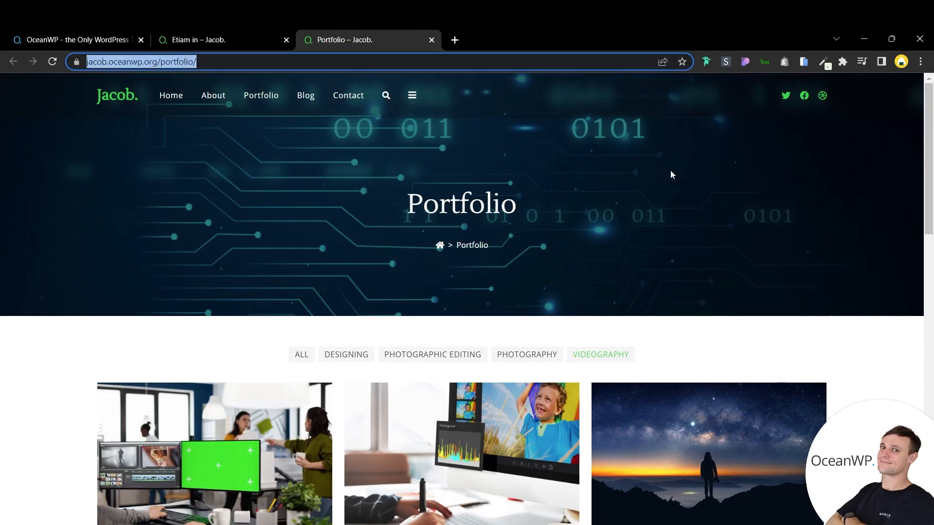
{"action": "scroll", "coordinate": [762, 183], "scroll_direction": "down", "scroll_amount": 1}
{"action": "scroll", "coordinate": [828, 188], "scroll_direction": "down", "scroll_amount": 1}
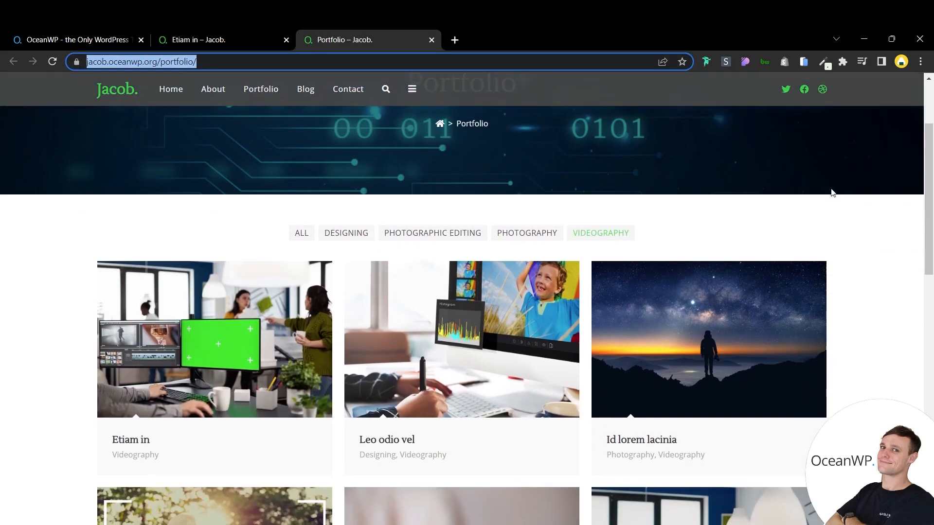
{"action": "left_click", "coordinate": [861, 223]}
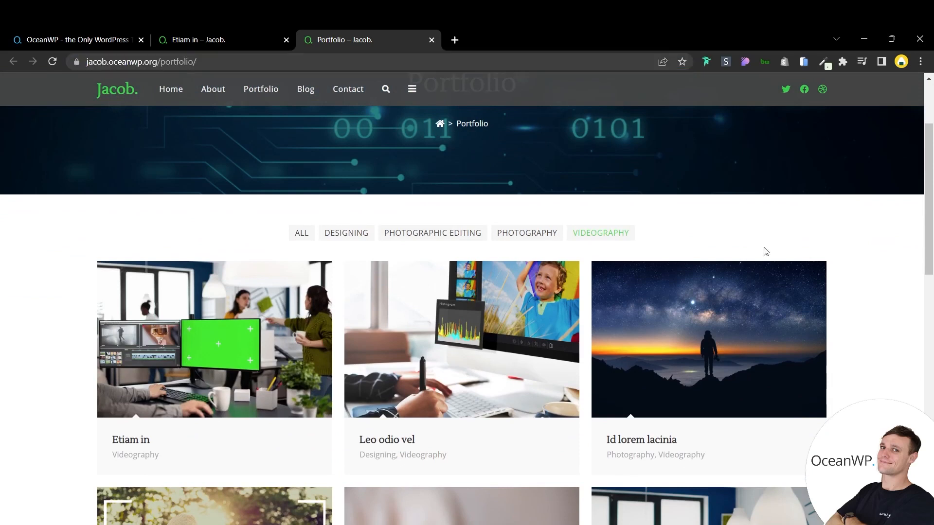
{"action": "scroll", "coordinate": [710, 248], "scroll_direction": "down", "scroll_amount": 1}
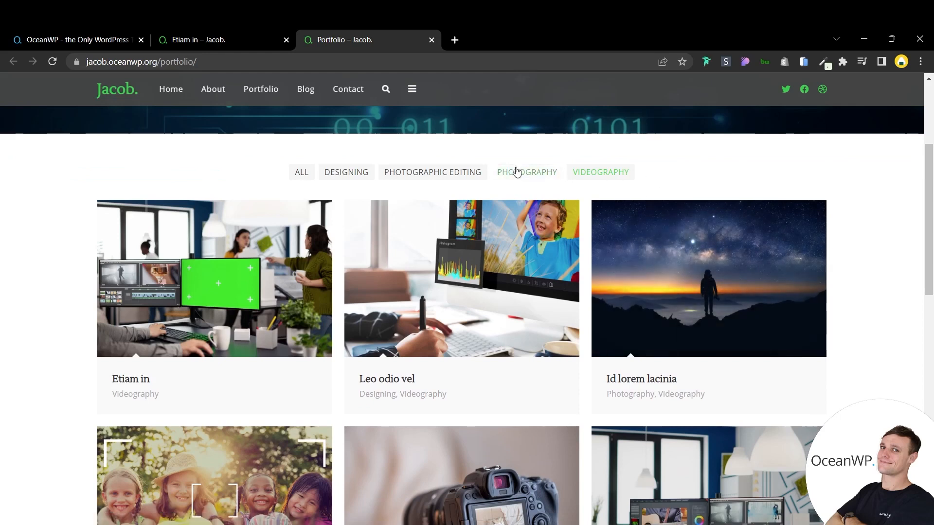
- Filter the portfolio items by Designing, Photographic Editing and Videography in turn
{"action": "left_click", "coordinate": [347, 176]}
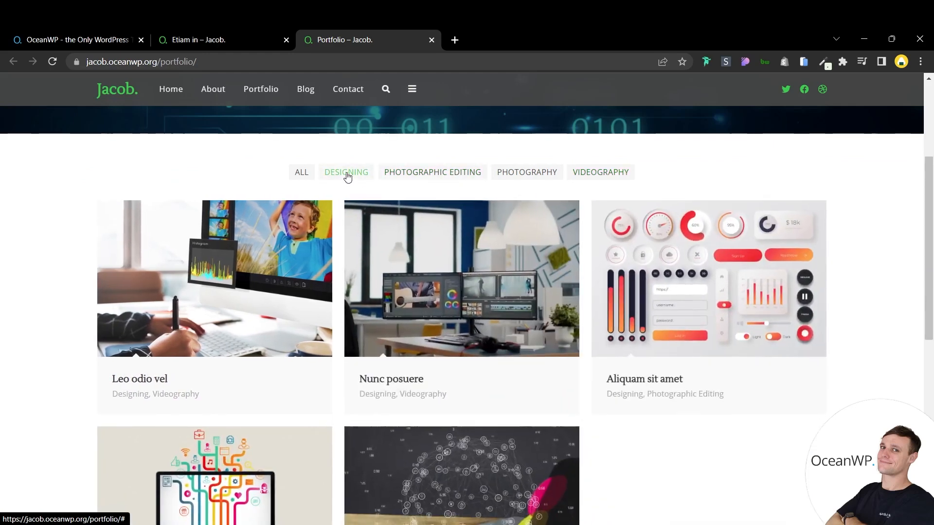
{"action": "left_click", "coordinate": [409, 174]}
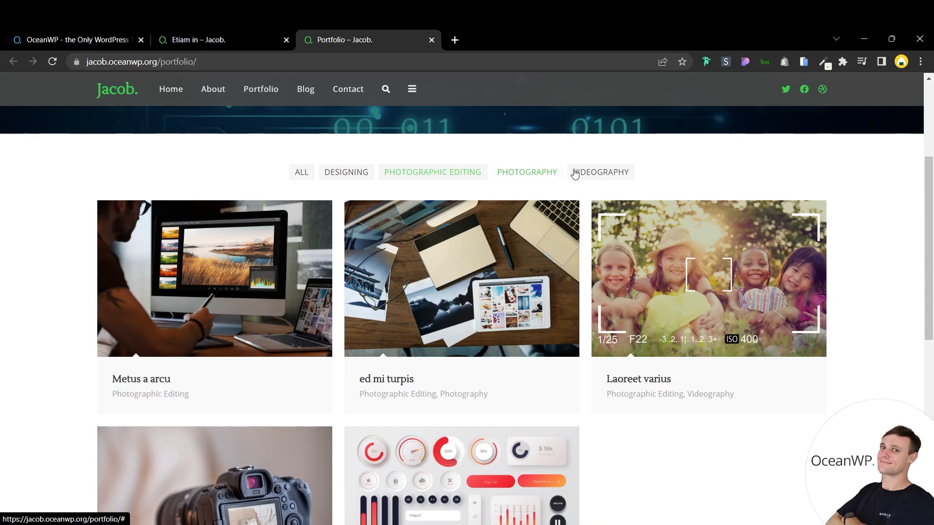
{"action": "left_click", "coordinate": [590, 173]}
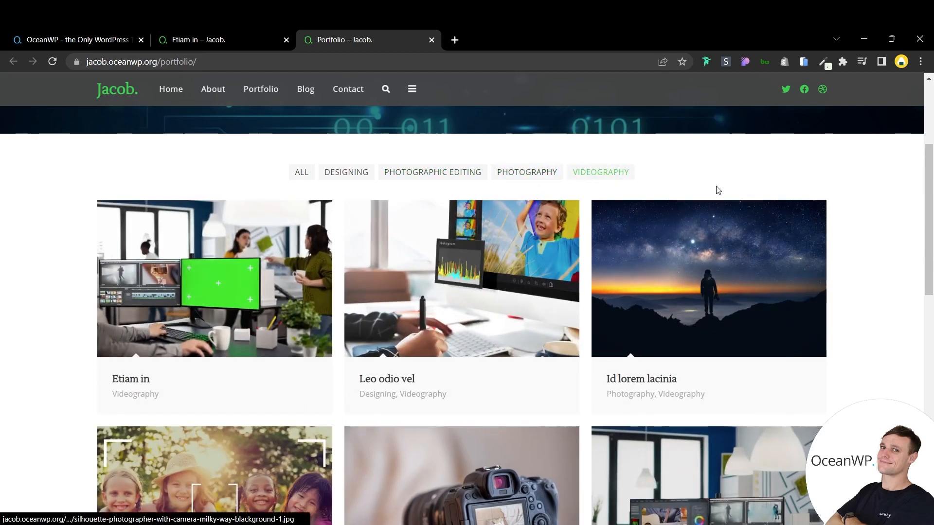
- Open the "Id lorem lacinia" image in the lightbox and browse forward through the following portfolio images
{"action": "scroll", "coordinate": [754, 189], "scroll_direction": "down", "scroll_amount": 1}
{"action": "scroll", "coordinate": [753, 187], "scroll_direction": "down", "scroll_amount": 1}
{"action": "left_click", "coordinate": [709, 206]}
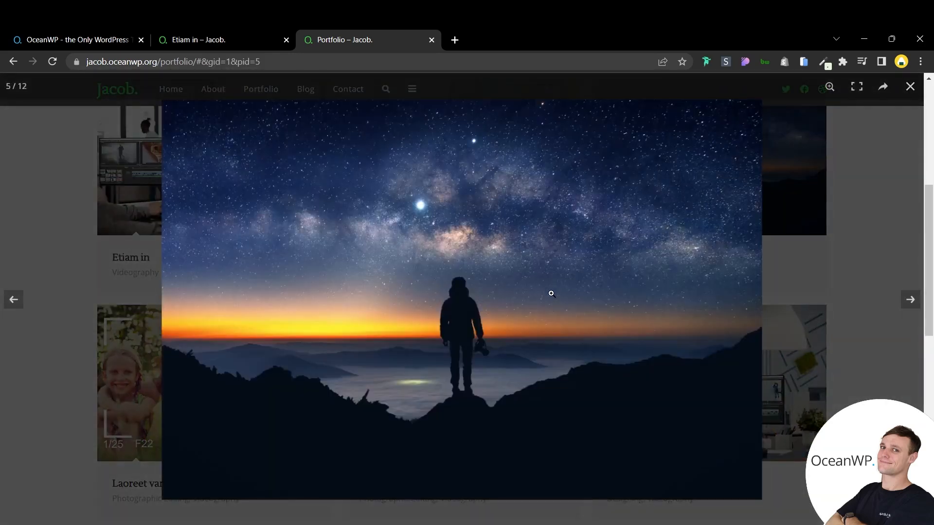
{"action": "left_click", "coordinate": [911, 300]}
{"action": "left_click", "coordinate": [910, 302]}
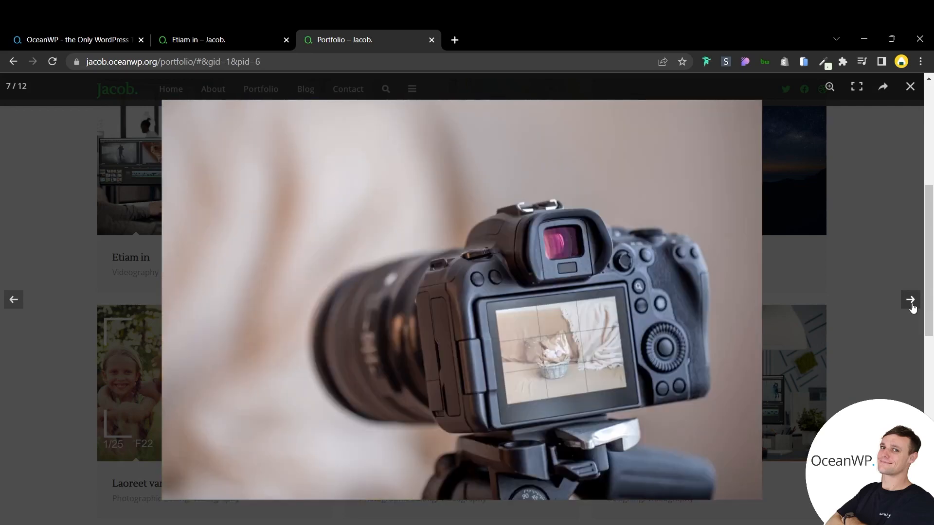
{"action": "left_click", "coordinate": [911, 305]}
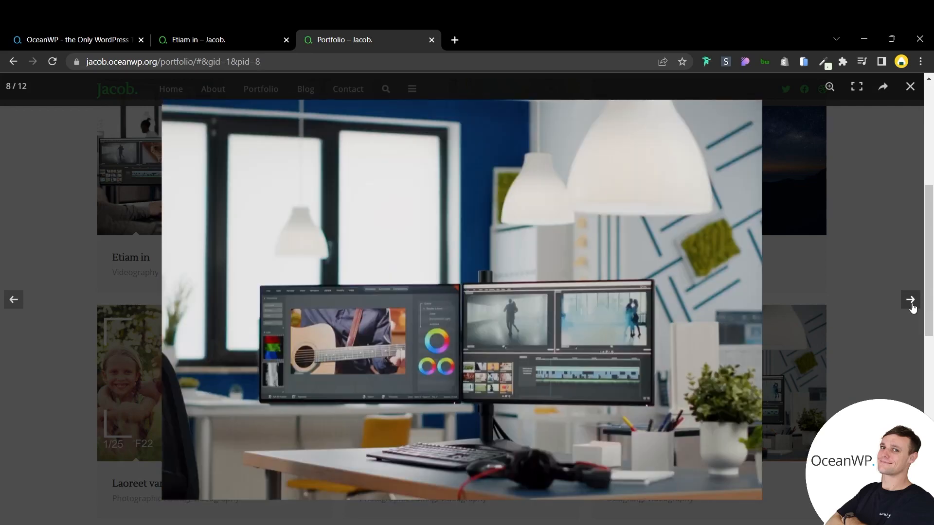
{"action": "left_click", "coordinate": [911, 300]}
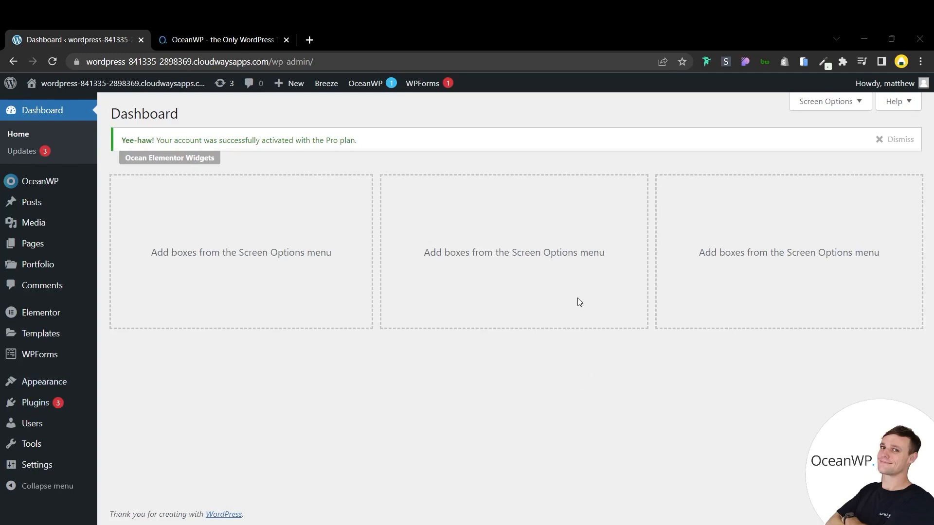
- Switch to the OceanWP website, open the account page and go to the extension downloads
{"action": "mouse_move", "coordinate": [41, 269]}
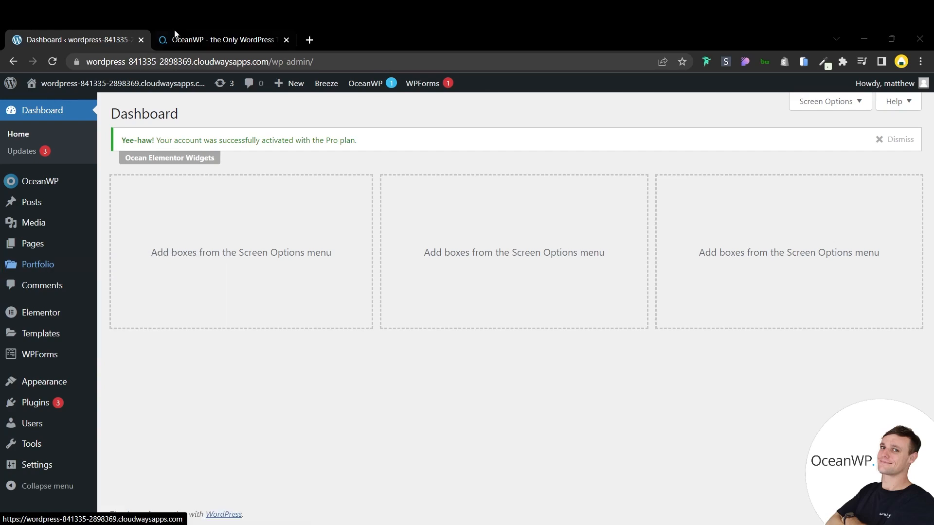
{"action": "left_click", "coordinate": [188, 35]}
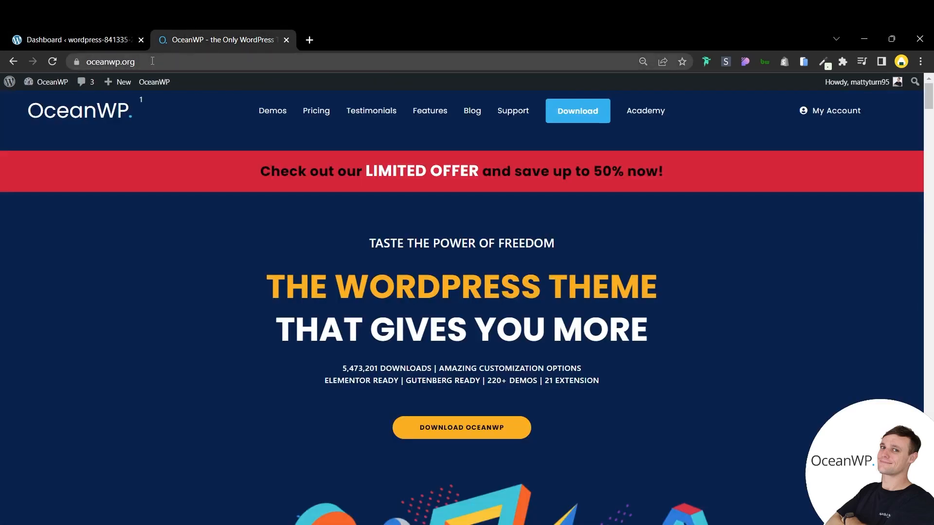
{"action": "mouse_move", "coordinate": [842, 115]}
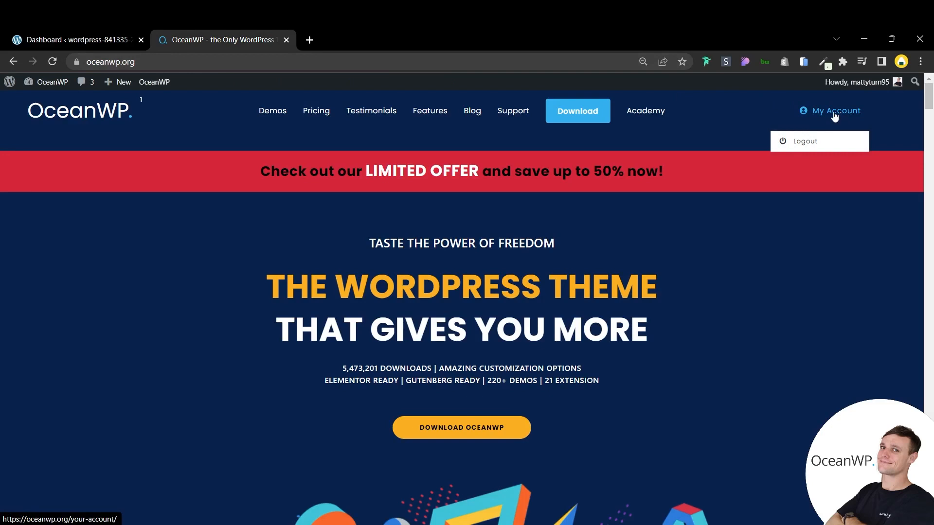
{"action": "left_click", "coordinate": [834, 115]}
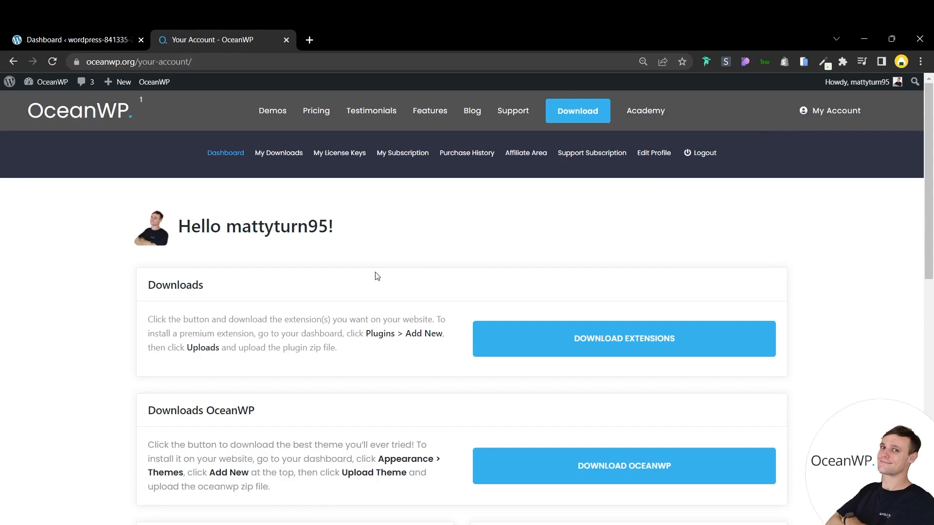
{"action": "left_click", "coordinate": [611, 339]}
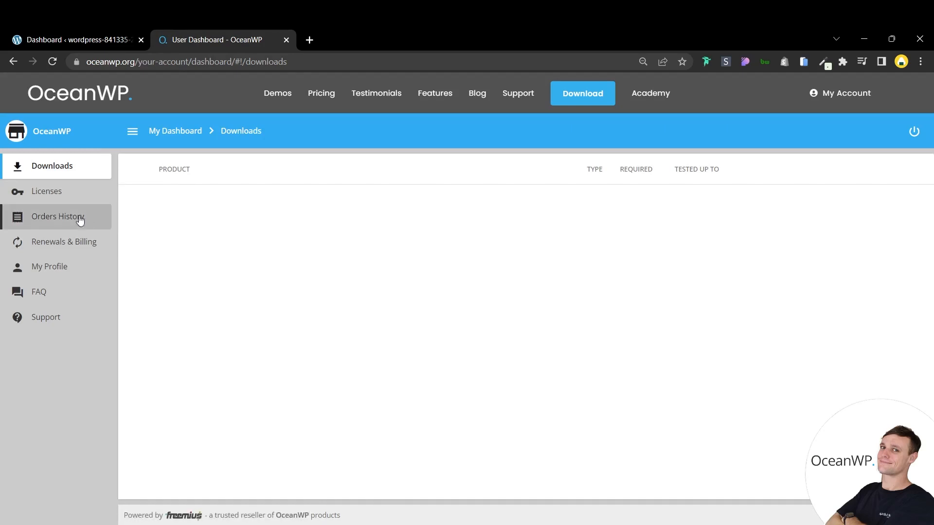
- Look through the account's downloads list for the Ocean Portfolio Add-On
{"action": "left_click", "coordinate": [62, 171]}
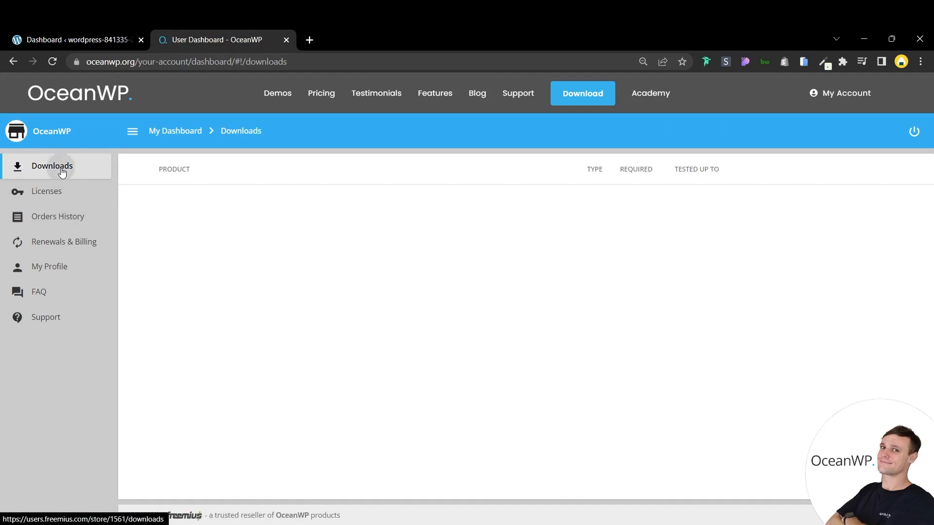
{"action": "left_click", "coordinate": [61, 191]}
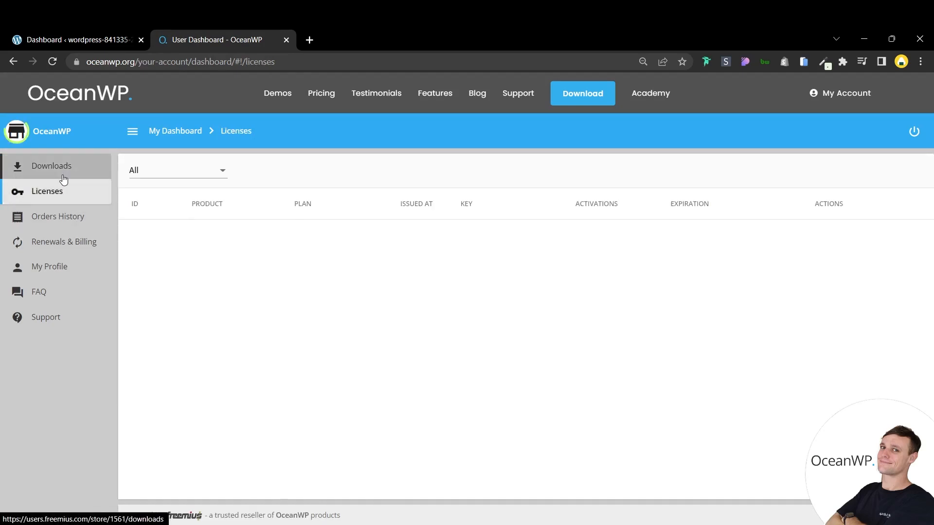
{"action": "left_click", "coordinate": [56, 167]}
{"action": "left_click", "coordinate": [58, 189]}
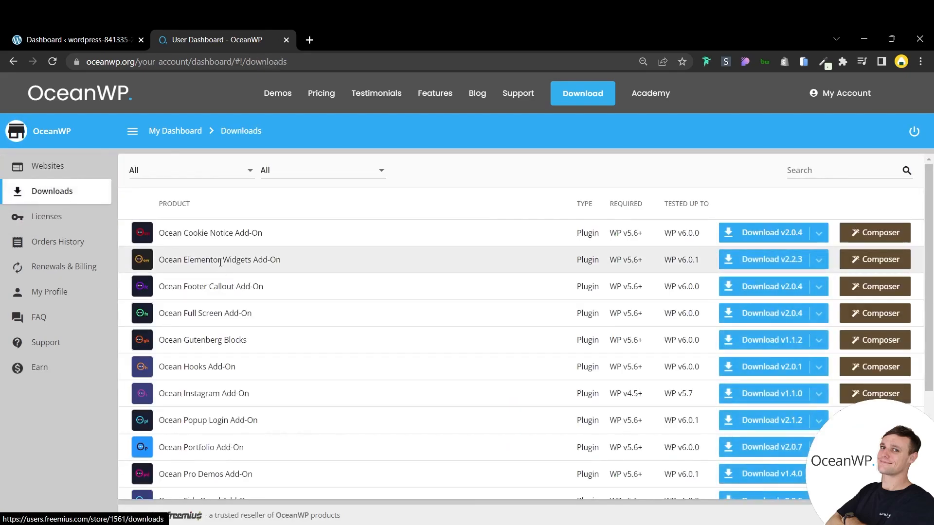
{"action": "scroll", "coordinate": [282, 264], "scroll_direction": "down", "scroll_amount": 1}
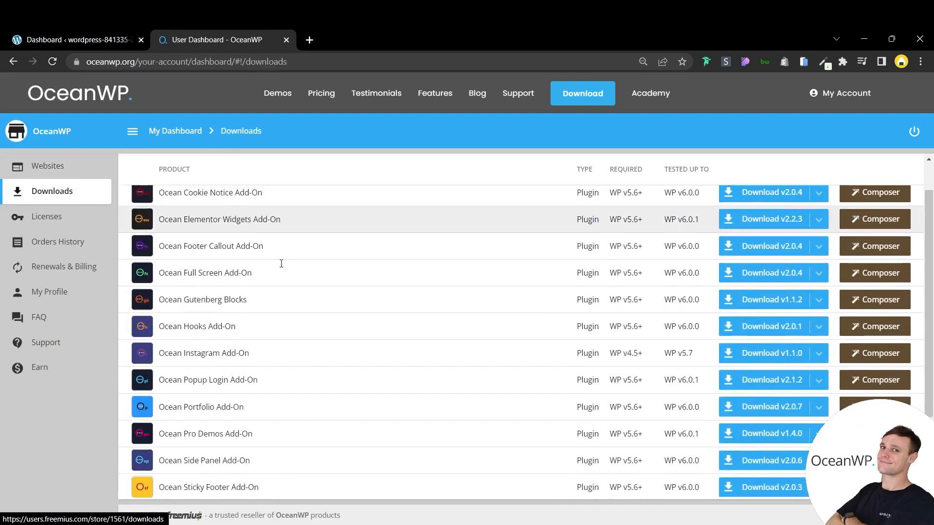
{"action": "scroll", "coordinate": [287, 275], "scroll_direction": "down", "scroll_amount": 1}
{"action": "scroll", "coordinate": [292, 311], "scroll_direction": "down", "scroll_amount": 2}
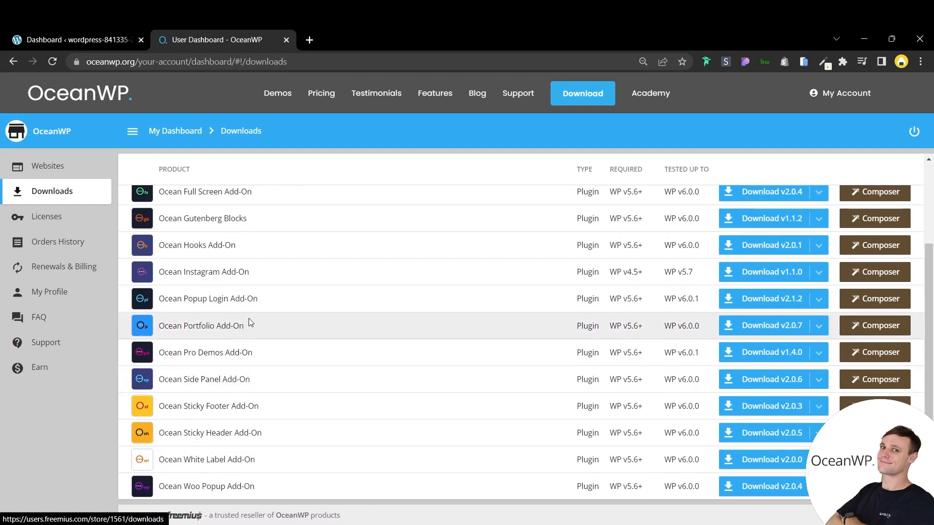
- Switch back to the WordPress admin dashboard and open the list of installed plugins
{"action": "left_click", "coordinate": [80, 35]}
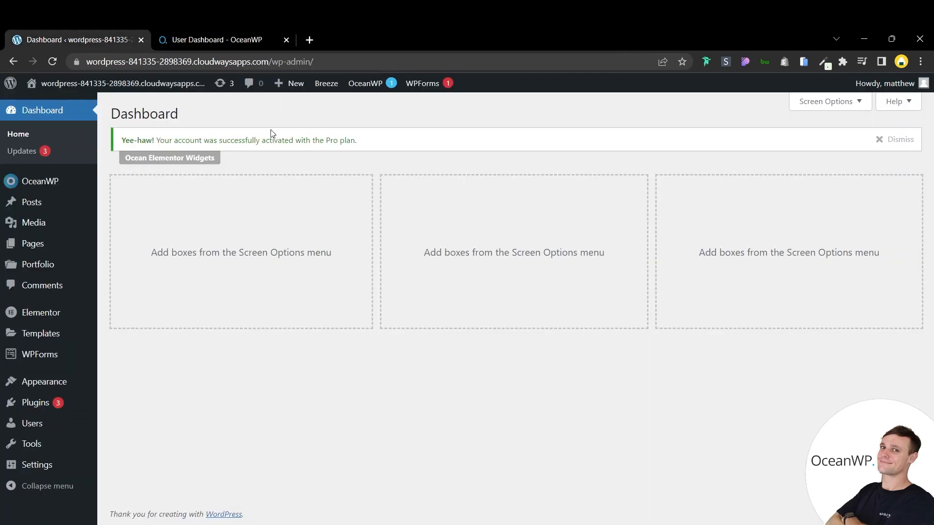
{"action": "left_click", "coordinate": [37, 398]}
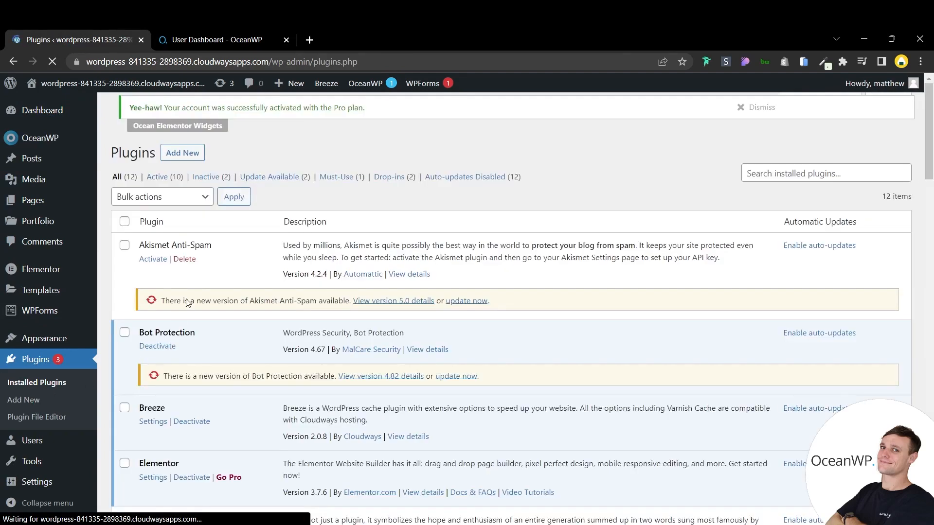
- Start adding a new plugin and open the form for uploading a plugin file
{"action": "left_click", "coordinate": [195, 123]}
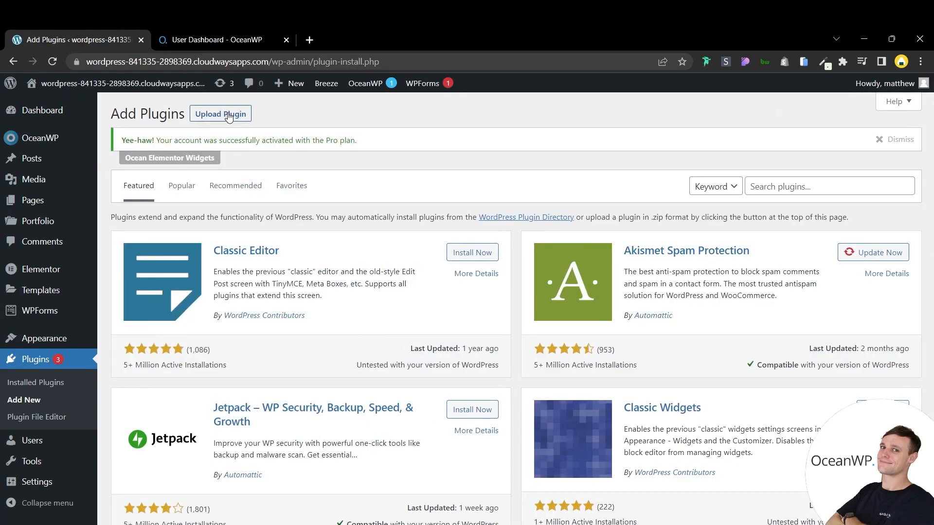
{"action": "left_click", "coordinate": [228, 115]}
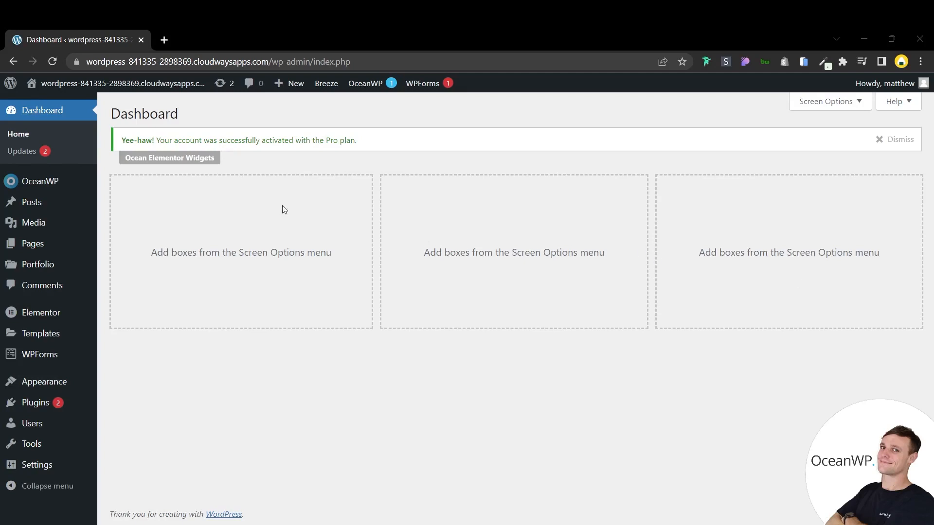
- Add a new item to the portfolio and title it "Photo 1"
{"action": "mouse_move", "coordinate": [49, 243]}
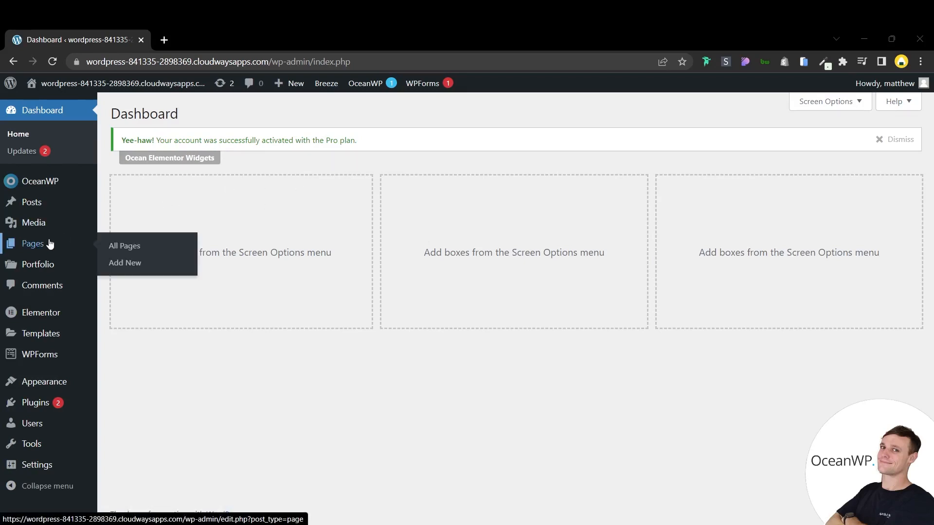
{"action": "mouse_move", "coordinate": [47, 265]}
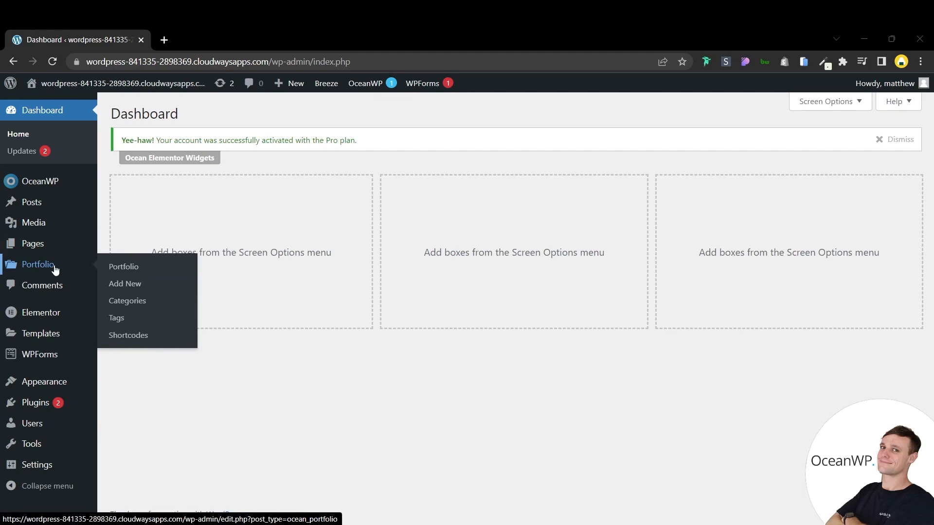
{"action": "left_click", "coordinate": [55, 269]}
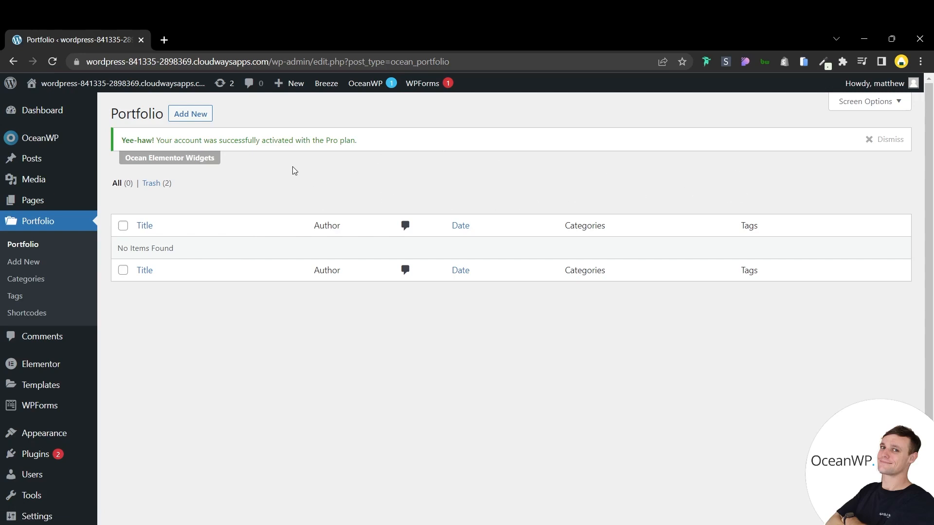
{"action": "left_click", "coordinate": [195, 120]}
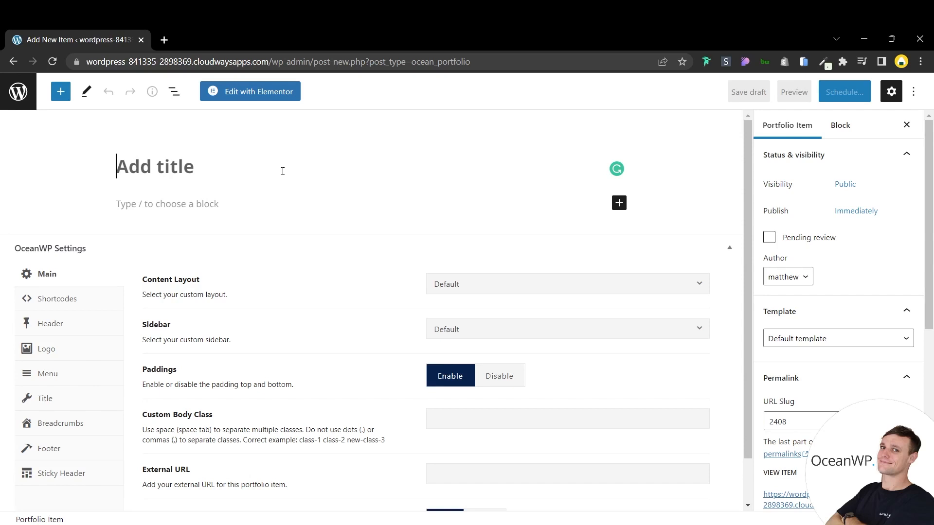
{"action": "type", "text": "Phot"}
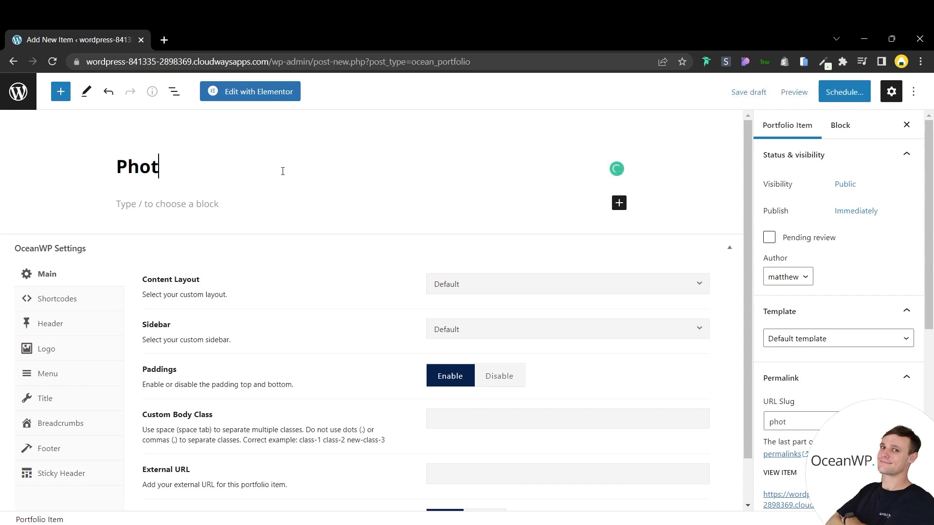
{"action": "type", "text": "o 1"}
- Fill the item's body with two identical placeholder paragraphs beginning "Sed ut perspiciatis unde omnis iste natus error"
{"action": "left_click", "coordinate": [193, 204]}
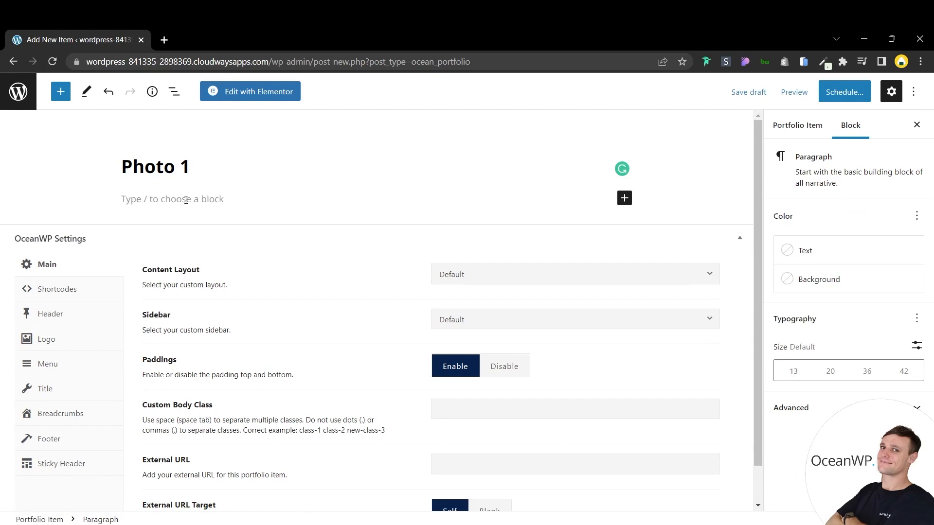
{"action": "type", "text": "Sed ut perspiciatis unde omnis iste natus error sit voluptatem accusantium doloremque laudantium, totam rem aperiam, eaque ipsa quae ab illo inventore veritatis et quasi architecto beatae vitae dicta sunt explicabo. Nemo enim ipsam voluptatem quia voluptas sit aspernatur aut odit aut fugit, sed quia consequuntur magni dolores eos qui ratione voluptatem sequi nesciunt. Neque porro quisquam est, qui dolorem ipsum quia dolor sit amet, consectetur, adipisci velit, sed quia non numquam eius modi tempora incidunt ut labore et dolore magnam aliquam quaerat voluptatem. Ut enim ad minima veniam, quis nostrum exercitationem ullam corporis suscipit laboriosam, nisi ut aliquid ex ea commodi consequatur? Quis autem vel eum iure reprehenderit qui in ea voluptate velit esse quam nihil molestiae consequatur, vel illum qui dolorem eum fugiat quo voluptas nulla pariatur?"}
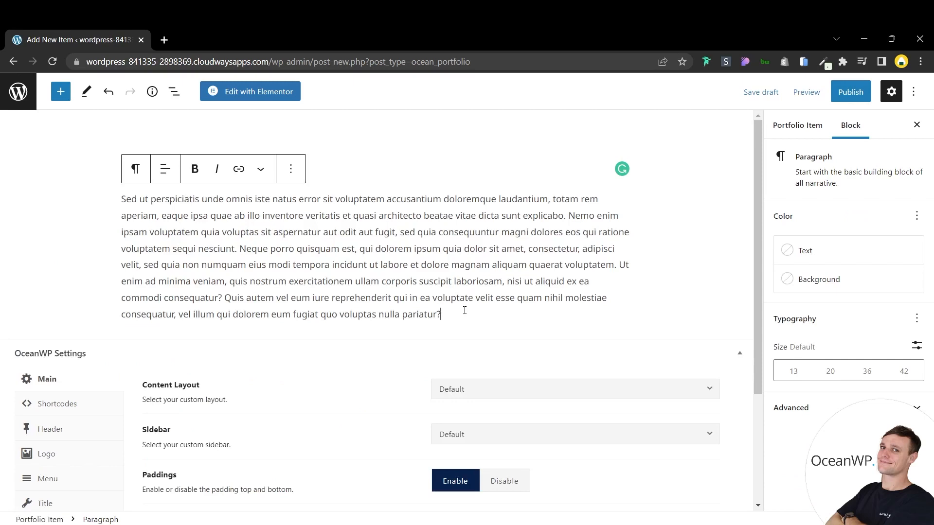
{"action": "key", "text": "Return"}
{"action": "type", "text": "Sed ut perspiciatis unde omnis iste natus error sit voluptatem accusantium doloremque laudantium, totam rem aperiam, eaque ipsa quae ab illo inventore veritatis et quasi architecto beatae vitae dicta sunt explicabo. Nemo enim ipsam voluptatem quia voluptas sit aspernatur aut odit aut fugit, sed quia consequuntur magni dolores eos qui ratione voluptatem sequi nesciunt. Neque porro quisquam est, qui dolorem ipsum quia dolor sit amet, consectetur, adipisci velit, sed quia non numquam eius modi tempora incidunt ut labore et dolore magnam aliquam quaerat voluptatem. Ut enim ad minima veniam, quis nostrum exercitationem ullam corporis suscipit laboriosam, nisi ut aliquid ex ea commodi consequatur? Quis autem vel eum iure reprehenderit qui in ea voluptate velit esse quam nihil molestiae consequatur, vel illum qui dolorem eum fugiat quo voluptas nulla pariatur?"}
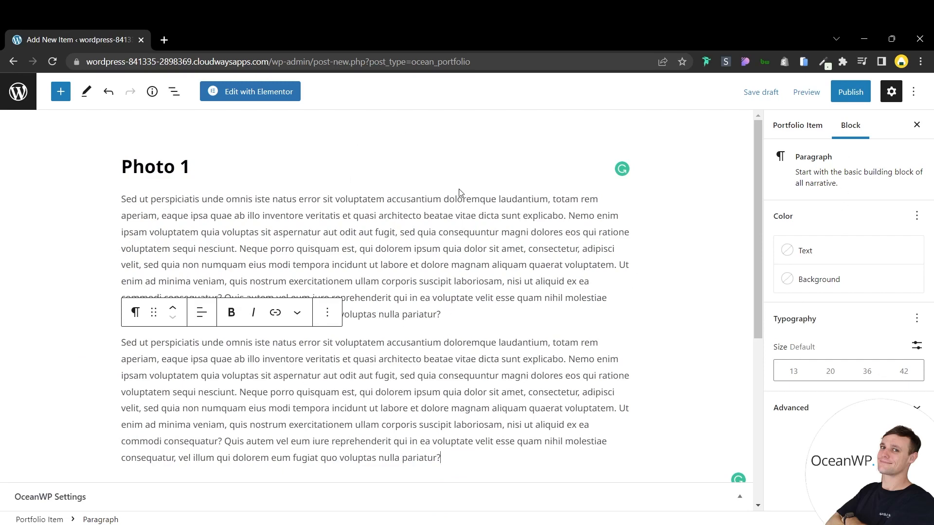
{"action": "scroll", "coordinate": [459, 196], "scroll_direction": "down", "scroll_amount": 1}
{"action": "scroll", "coordinate": [460, 196], "scroll_direction": "up", "scroll_amount": 1}
- Set the snowy mountain photo, first in the media library, as the portfolio item's featured image
{"action": "left_click", "coordinate": [916, 125]}
{"action": "left_click", "coordinate": [891, 92]}
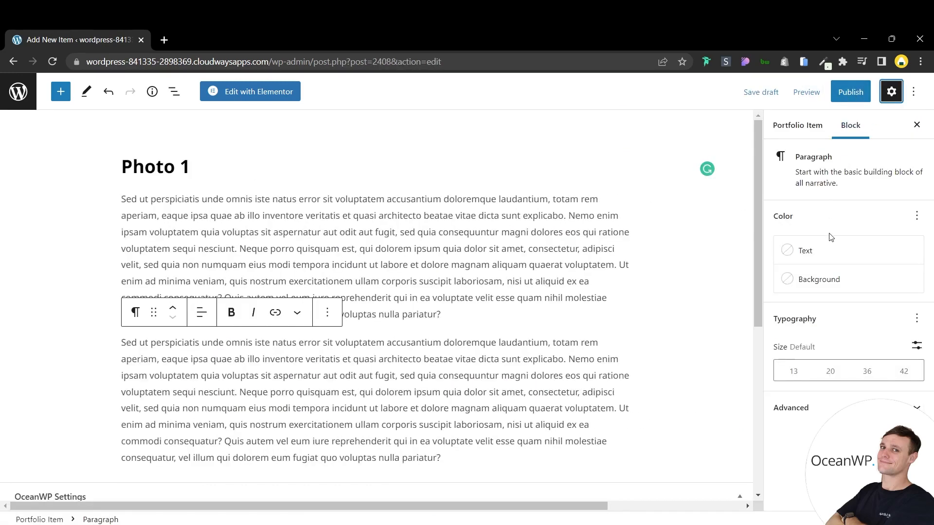
{"action": "left_click", "coordinate": [813, 127]}
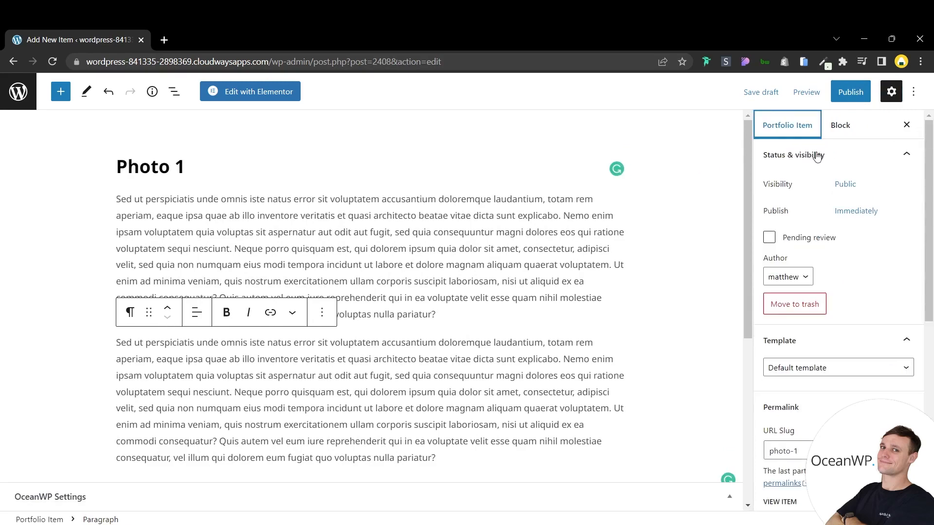
{"action": "scroll", "coordinate": [826, 276], "scroll_direction": "down", "scroll_amount": 7}
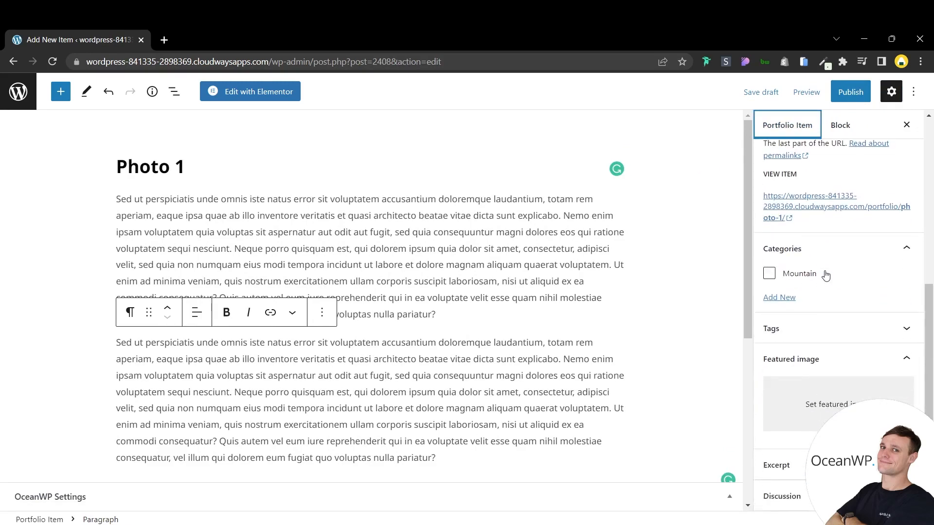
{"action": "left_click", "coordinate": [821, 359]}
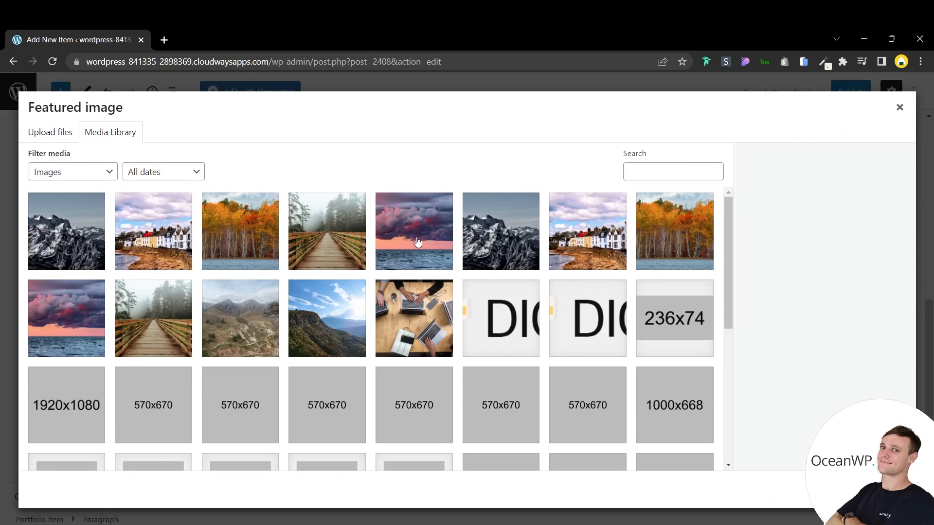
{"action": "left_click", "coordinate": [80, 238]}
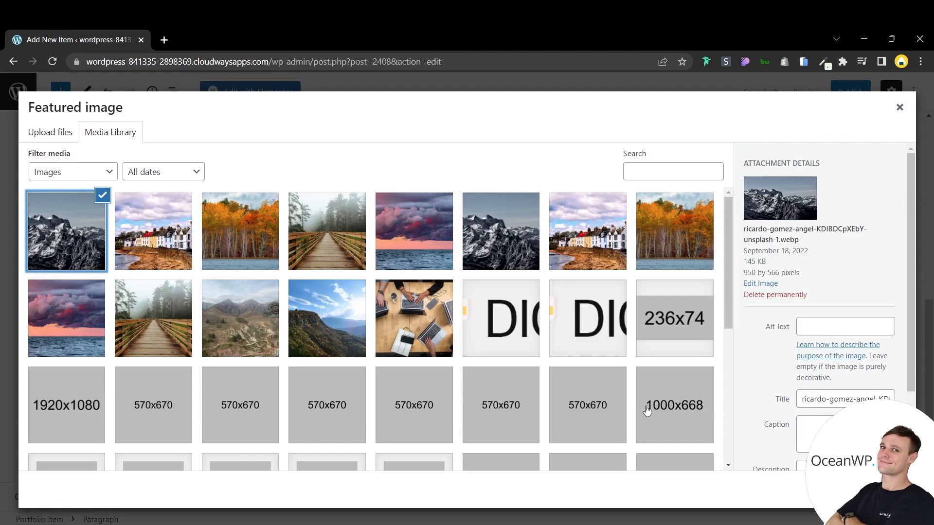
{"action": "left_click", "coordinate": [860, 490]}
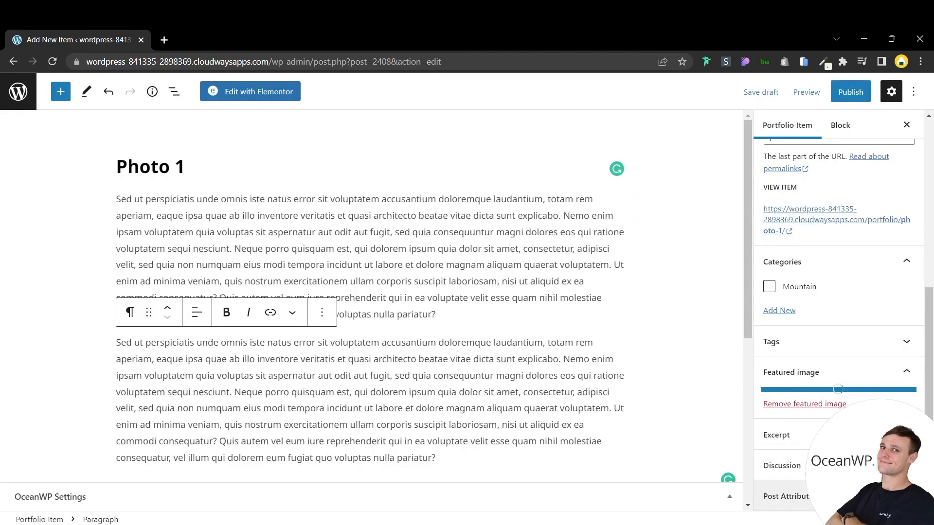
- Assign the portfolio item to the existing Mountain category
{"action": "scroll", "coordinate": [836, 311], "scroll_direction": "down", "scroll_amount": 1}
{"action": "scroll", "coordinate": [826, 308], "scroll_direction": "up", "scroll_amount": 1}
{"action": "scroll", "coordinate": [826, 308], "scroll_direction": "up", "scroll_amount": 1}
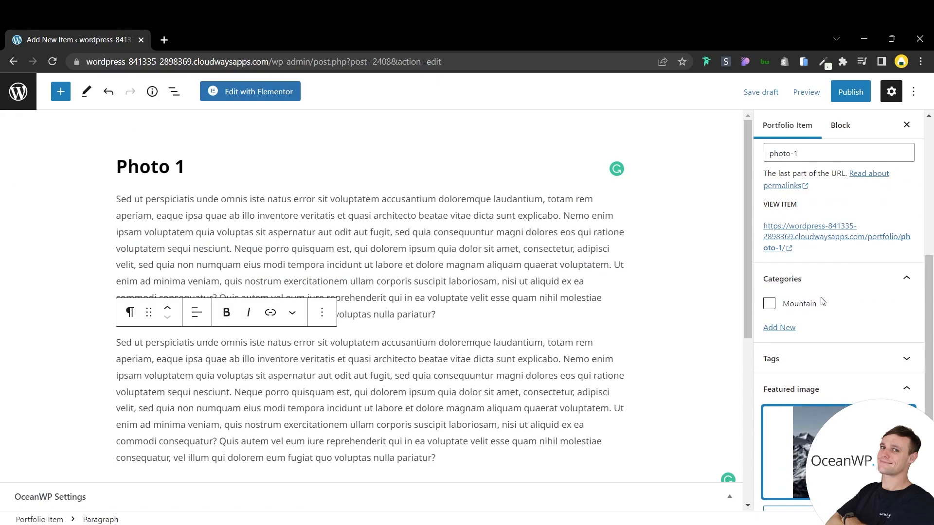
{"action": "left_click", "coordinate": [769, 305]}
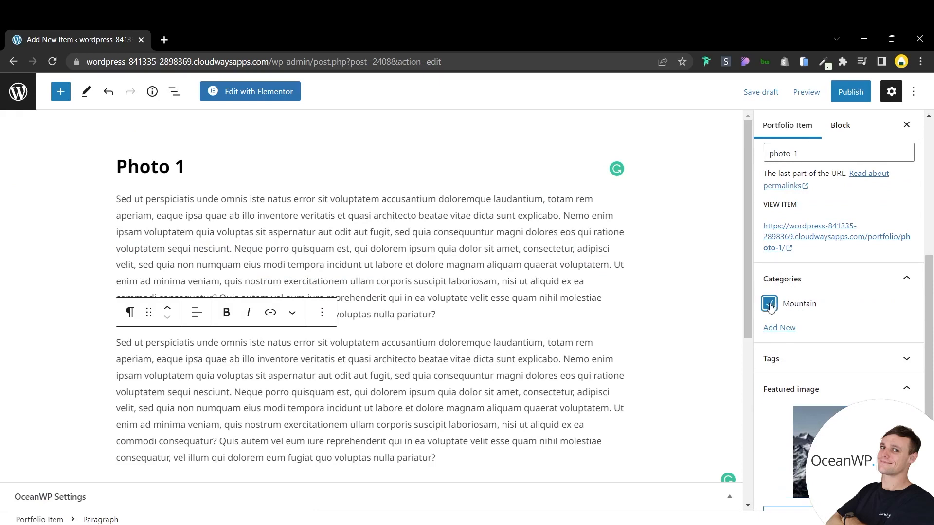
- Create a new category named "Photography" without a parent and assign it to the portfolio item
{"action": "left_click", "coordinate": [778, 328]}
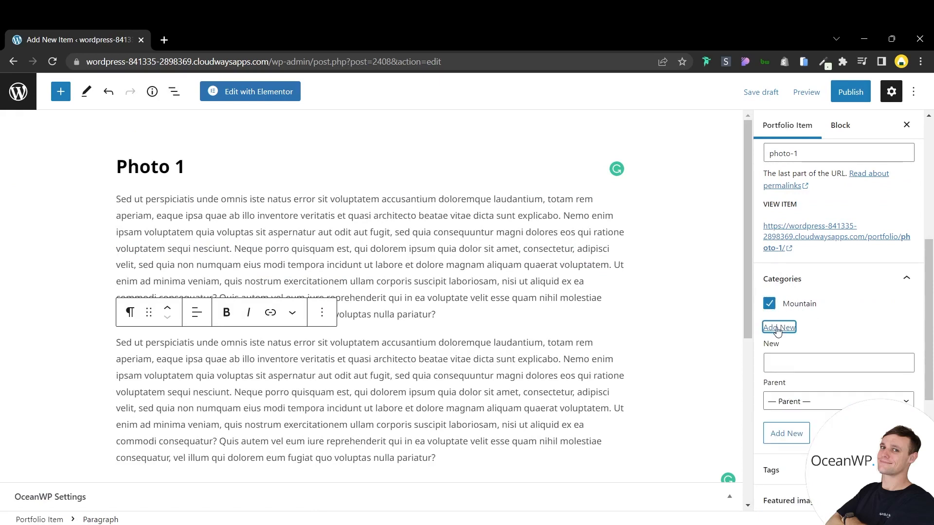
{"action": "left_click", "coordinate": [797, 358]}
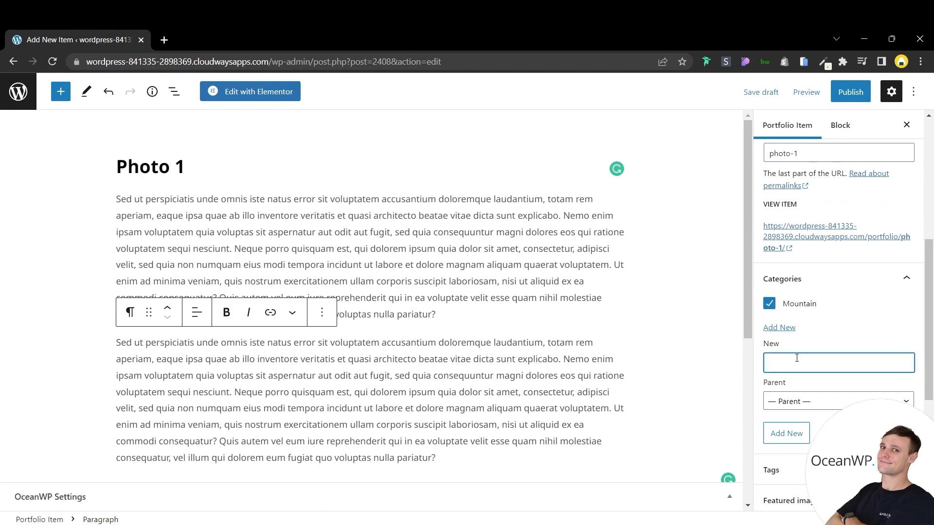
{"action": "type", "text": "Photography"}
{"action": "scroll", "coordinate": [808, 370], "scroll_direction": "down", "scroll_amount": 1}
{"action": "left_click", "coordinate": [791, 374]}
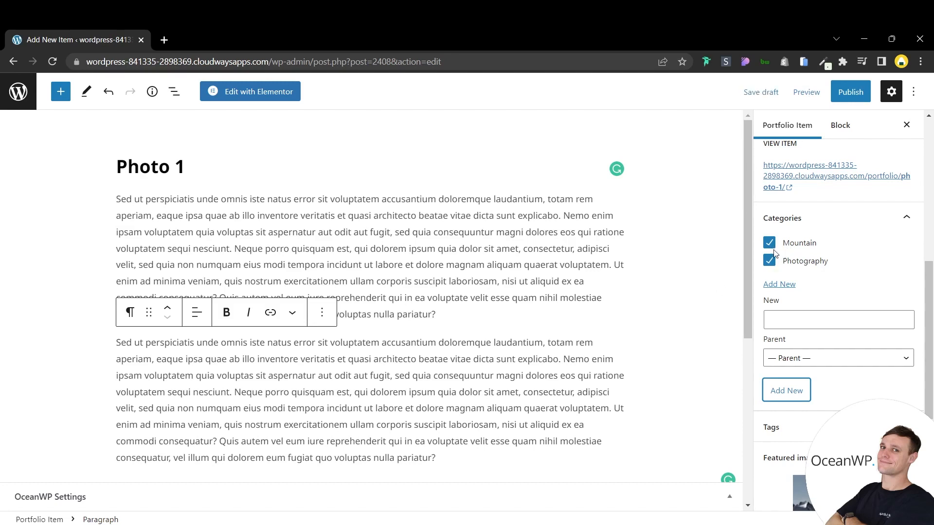
- Look over the OceanWP settings below the text and publish the Photo 1 portfolio item
{"action": "scroll", "coordinate": [554, 287], "scroll_direction": "down", "scroll_amount": 1}
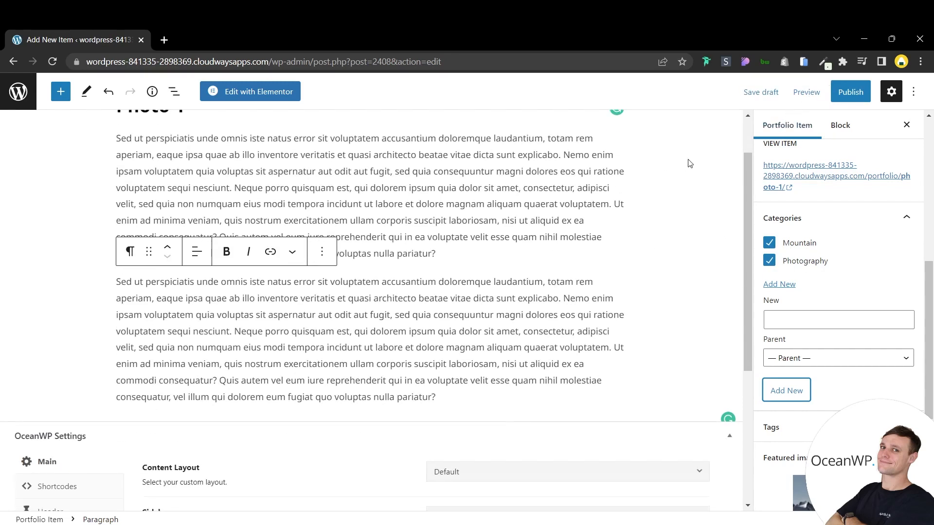
{"action": "scroll", "coordinate": [474, 275], "scroll_direction": "down", "scroll_amount": 1}
{"action": "scroll", "coordinate": [272, 371], "scroll_direction": "down", "scroll_amount": 1}
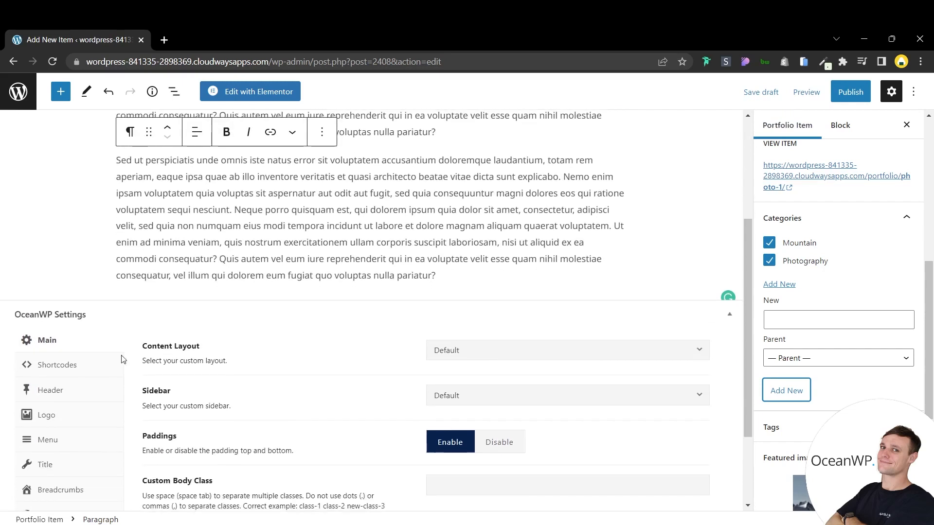
{"action": "scroll", "coordinate": [122, 360], "scroll_direction": "down", "scroll_amount": 2}
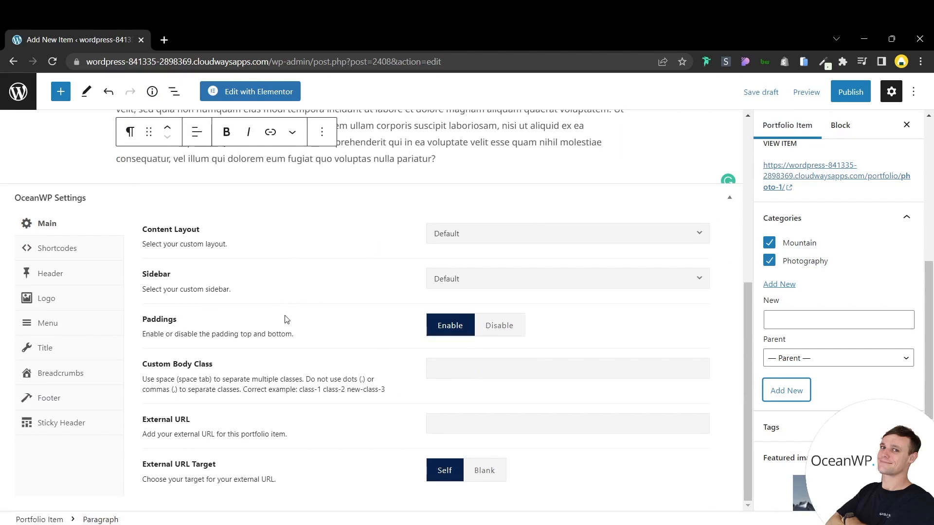
{"action": "scroll", "coordinate": [295, 297], "scroll_direction": "up", "scroll_amount": 2}
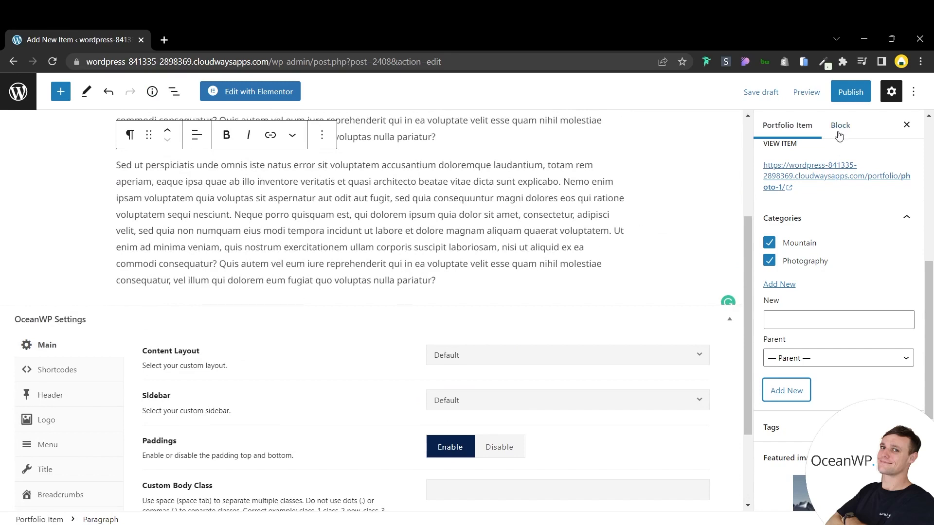
{"action": "left_click", "coordinate": [851, 99]}
{"action": "left_click", "coordinate": [841, 97]}
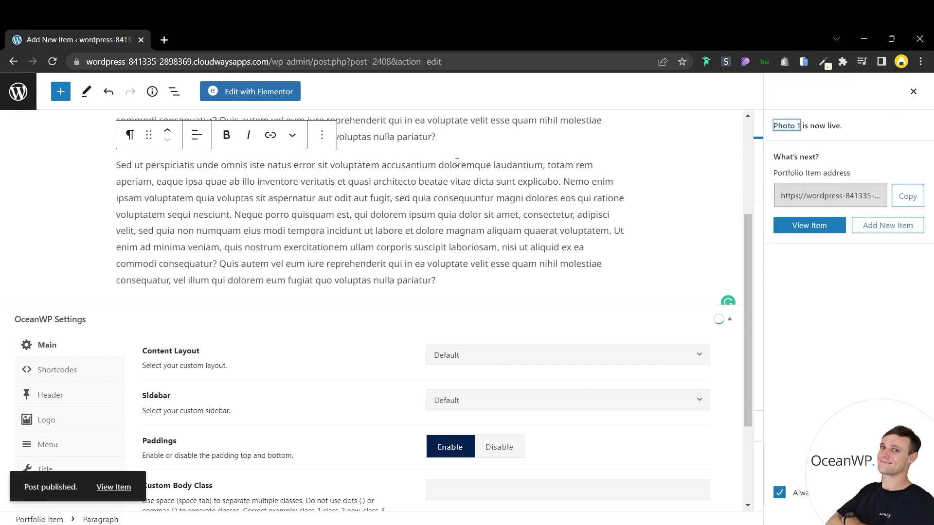
- Open the published Photo 1 item on the live site and review its featured image, post details and text
{"action": "left_click", "coordinate": [112, 487]}
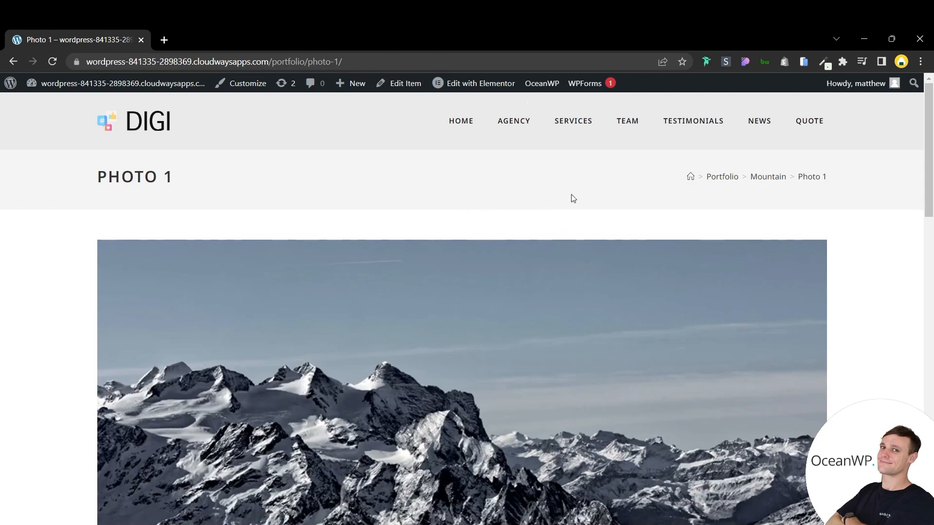
{"action": "scroll", "coordinate": [565, 201], "scroll_direction": "down", "scroll_amount": 4}
{"action": "scroll", "coordinate": [523, 204], "scroll_direction": "down", "scroll_amount": 6}
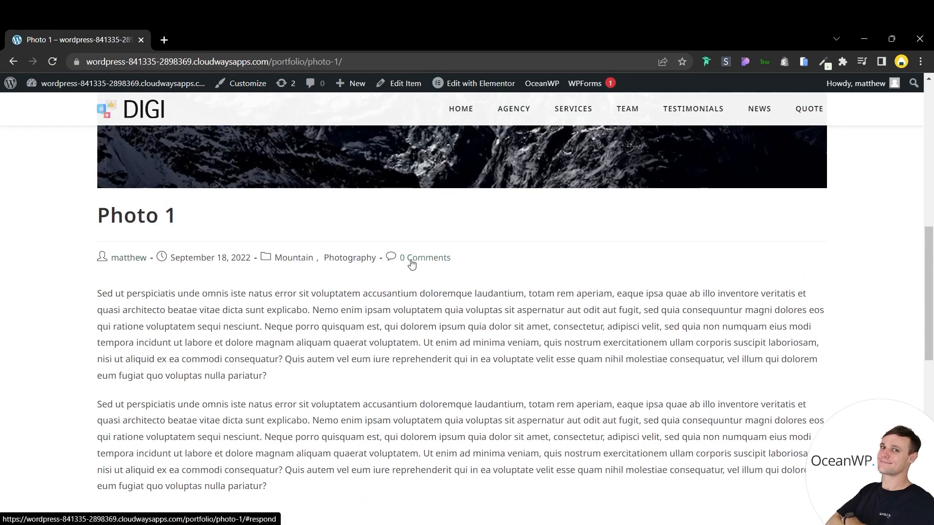
{"action": "scroll", "coordinate": [253, 294], "scroll_direction": "down", "scroll_amount": 2}
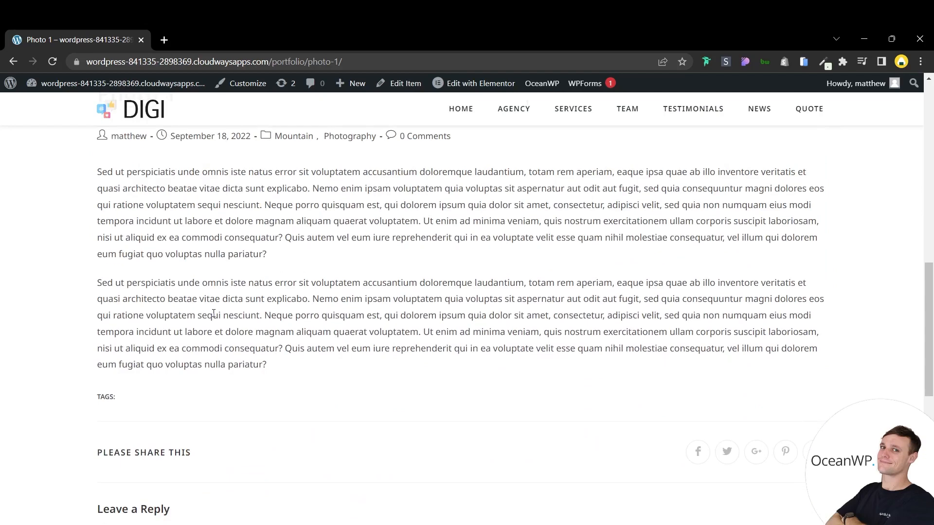
{"action": "scroll", "coordinate": [480, 272], "scroll_direction": "up", "scroll_amount": 3}
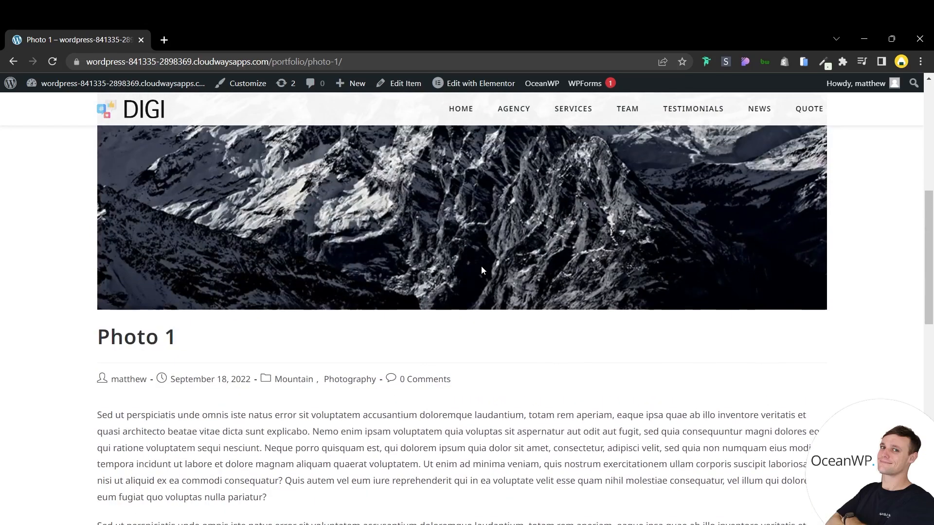
{"action": "scroll", "coordinate": [482, 270], "scroll_direction": "down", "scroll_amount": 2}
{"action": "scroll", "coordinate": [483, 271], "scroll_direction": "up", "scroll_amount": 4}
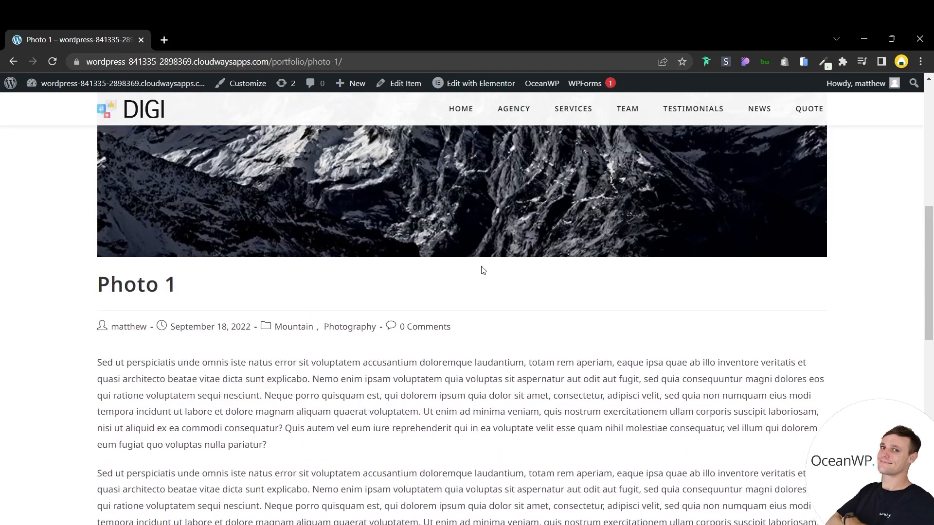
{"action": "scroll", "coordinate": [483, 270], "scroll_direction": "up", "scroll_amount": 1}
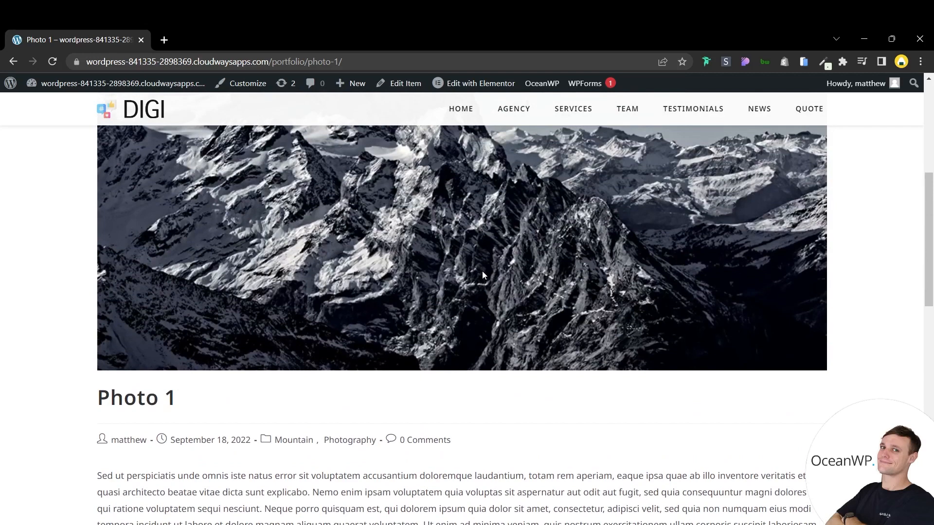
{"action": "scroll", "coordinate": [475, 240], "scroll_direction": "up", "scroll_amount": 5}
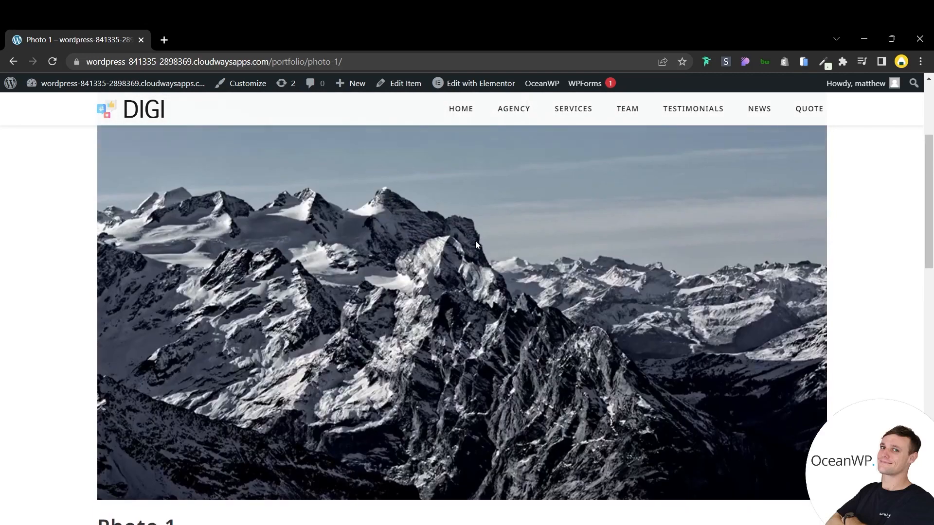
{"action": "scroll", "coordinate": [475, 244], "scroll_direction": "up", "scroll_amount": 1}
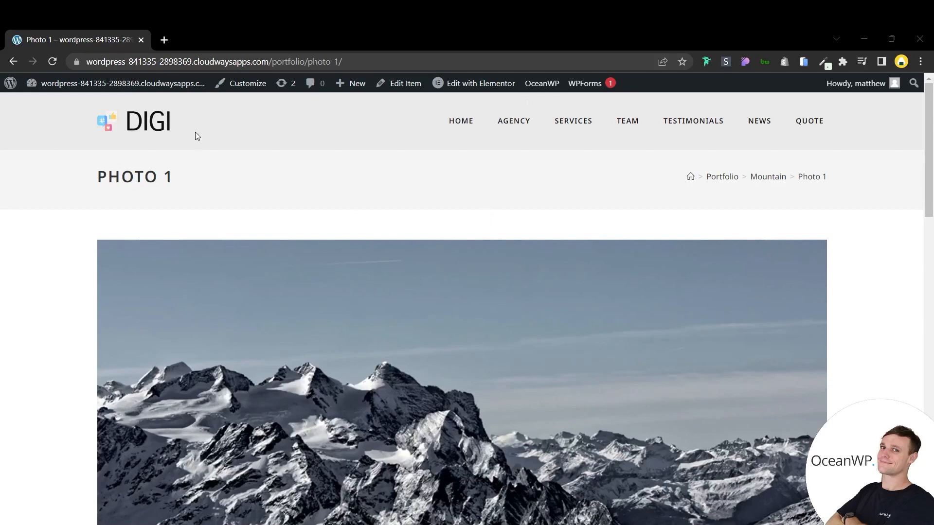
- Return from the live portfolio page to the WordPress admin dashboard
{"action": "left_click", "coordinate": [152, 86]}
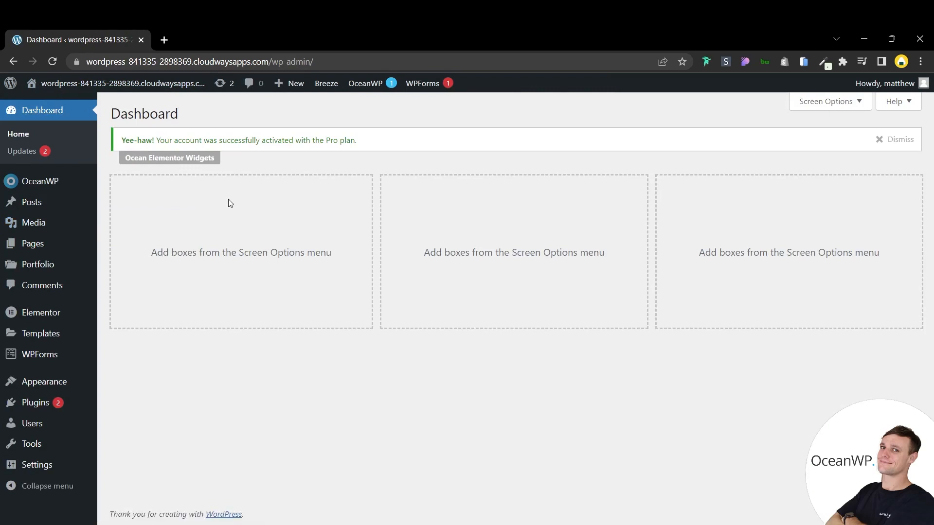
- Create a new portfolio item titled "Photo 2"
{"action": "left_click", "coordinate": [44, 266]}
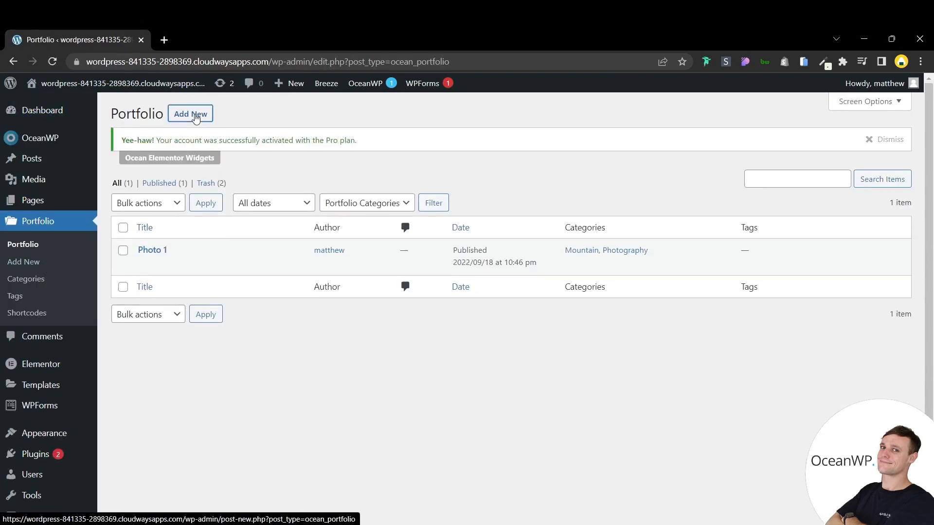
{"action": "left_click", "coordinate": [195, 117]}
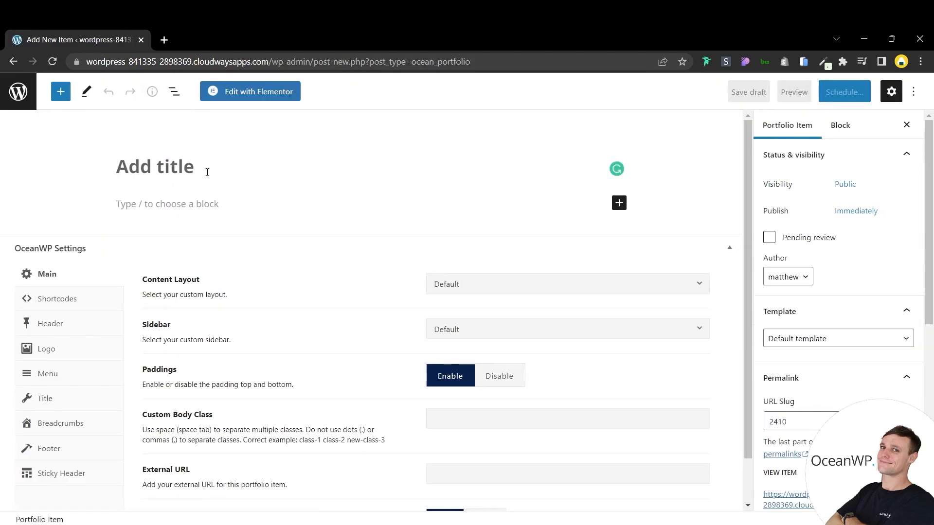
{"action": "type", "text": "Pho"}
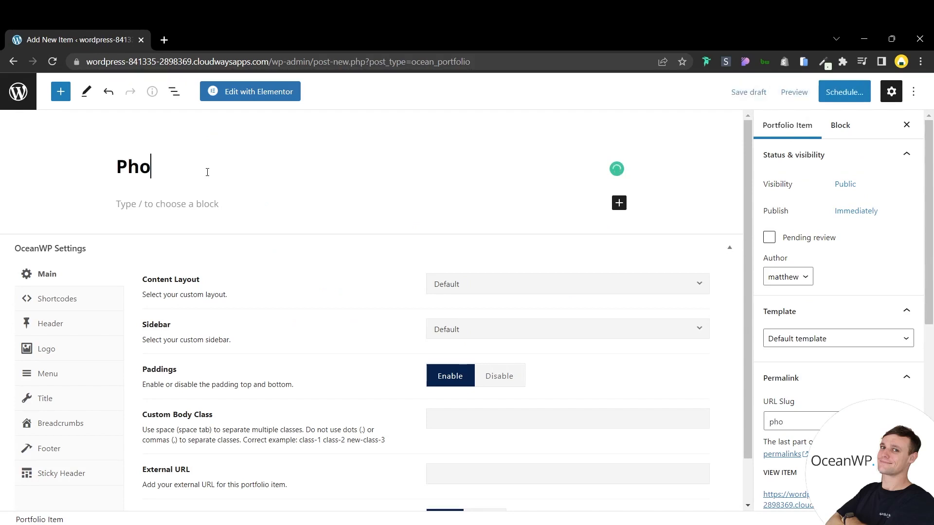
{"action": "type", "text": "to 2"}
- Set the coastal village photo with the row of houses from the media library as the item's featured image
{"action": "scroll", "coordinate": [851, 273], "scroll_direction": "down", "scroll_amount": 1}
{"action": "scroll", "coordinate": [848, 278], "scroll_direction": "down", "scroll_amount": 4}
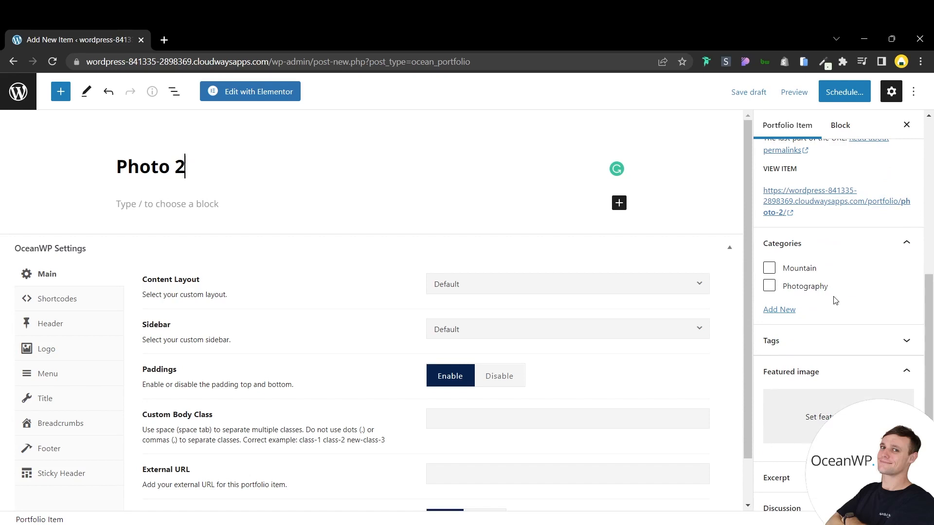
{"action": "scroll", "coordinate": [837, 352], "scroll_direction": "down", "scroll_amount": 1}
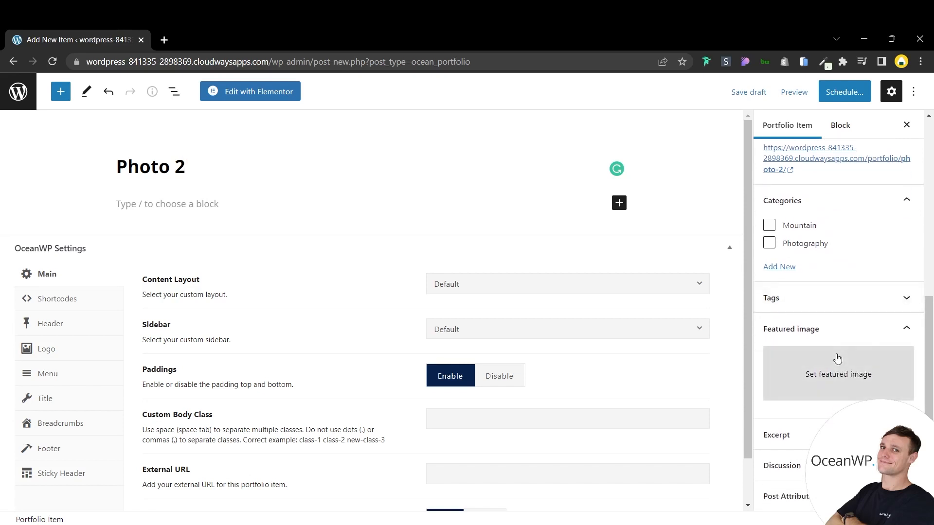
{"action": "left_click", "coordinate": [837, 359]}
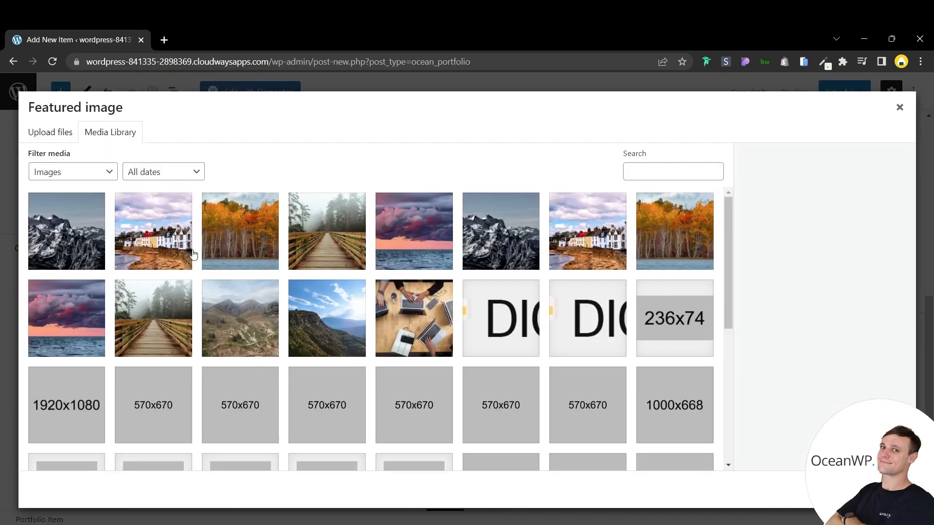
{"action": "left_click", "coordinate": [168, 243]}
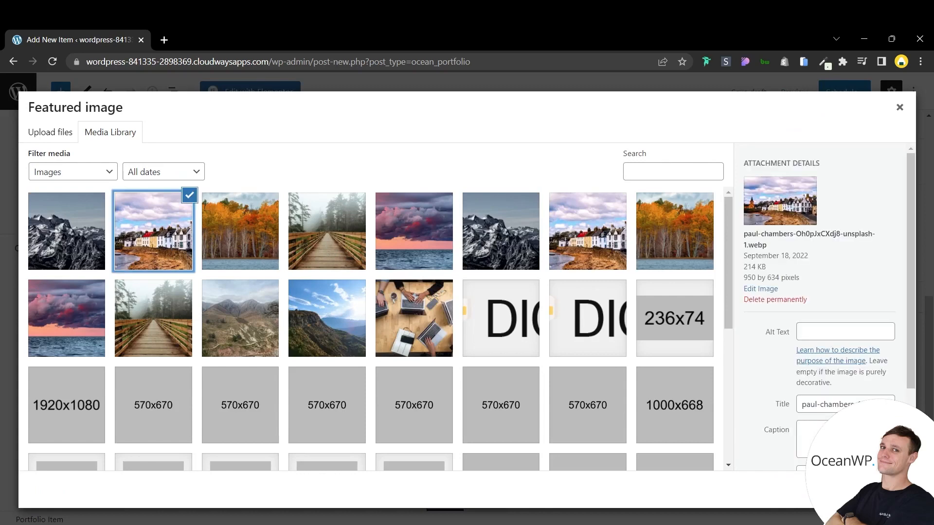
{"action": "left_click", "coordinate": [870, 489]}
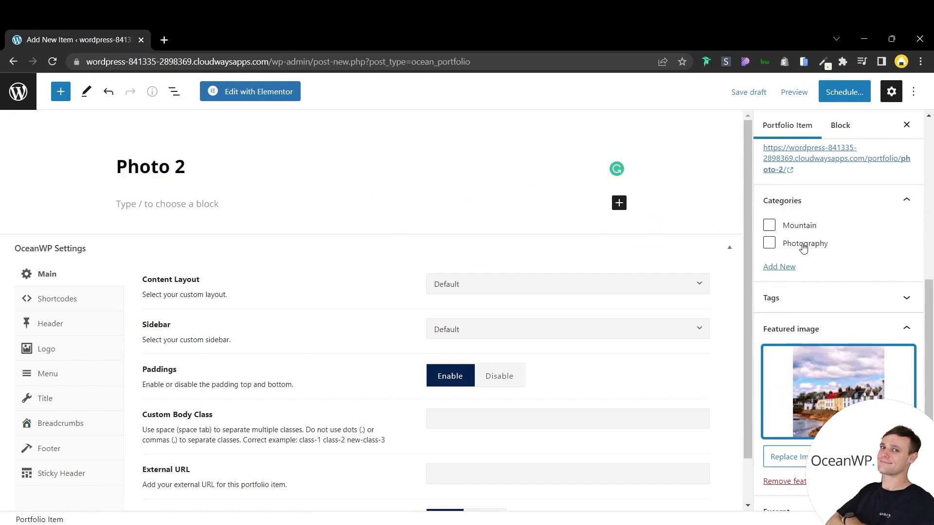
- Assign the Photography category to the item and add a new parentless category named "Houses"
{"action": "left_click", "coordinate": [803, 248]}
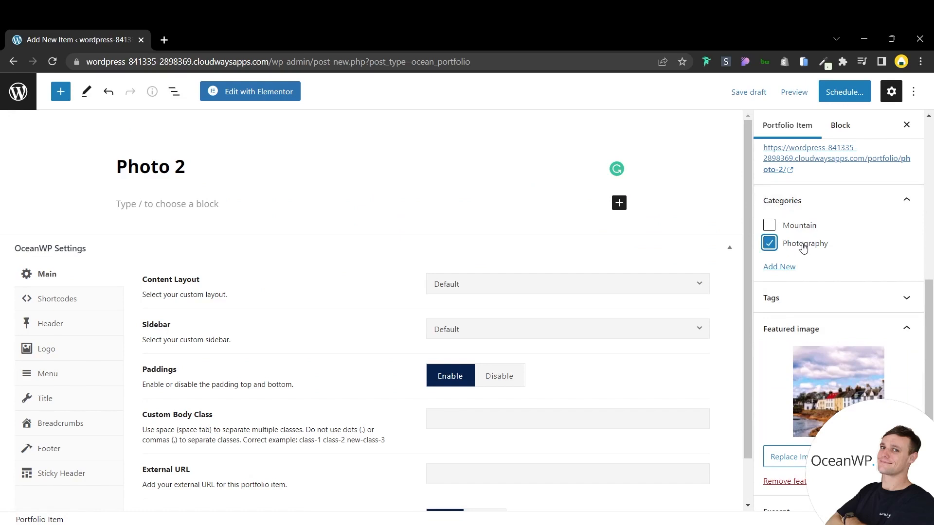
{"action": "left_click", "coordinate": [779, 267]}
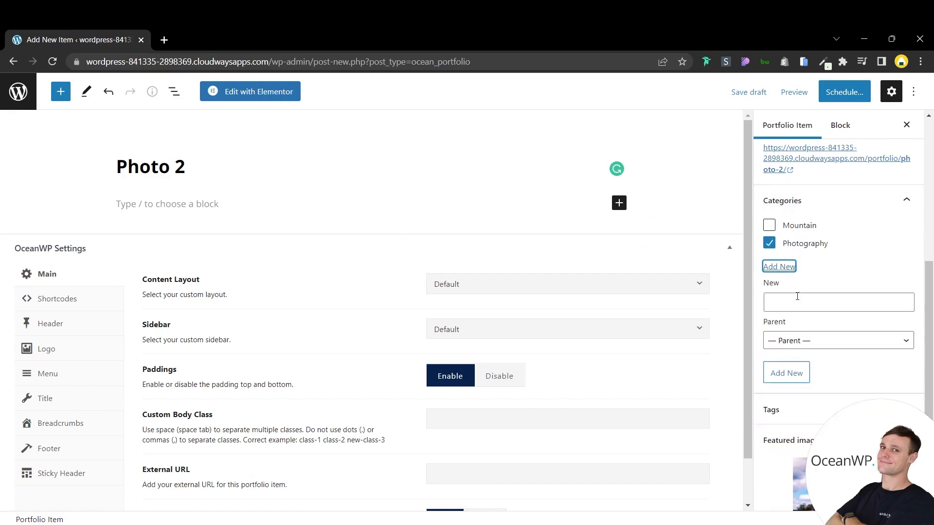
{"action": "left_click", "coordinate": [797, 297]}
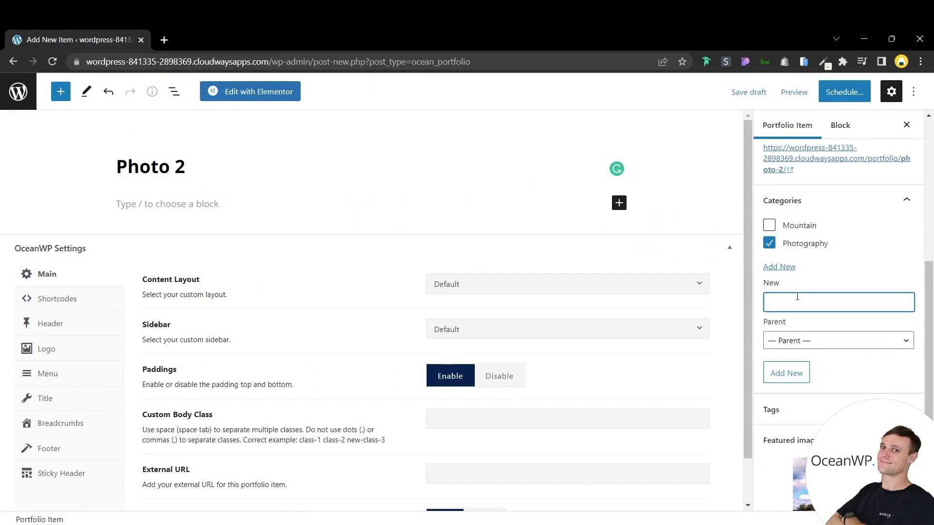
{"action": "type", "text": "Houses"}
{"action": "left_click", "coordinate": [792, 373]}
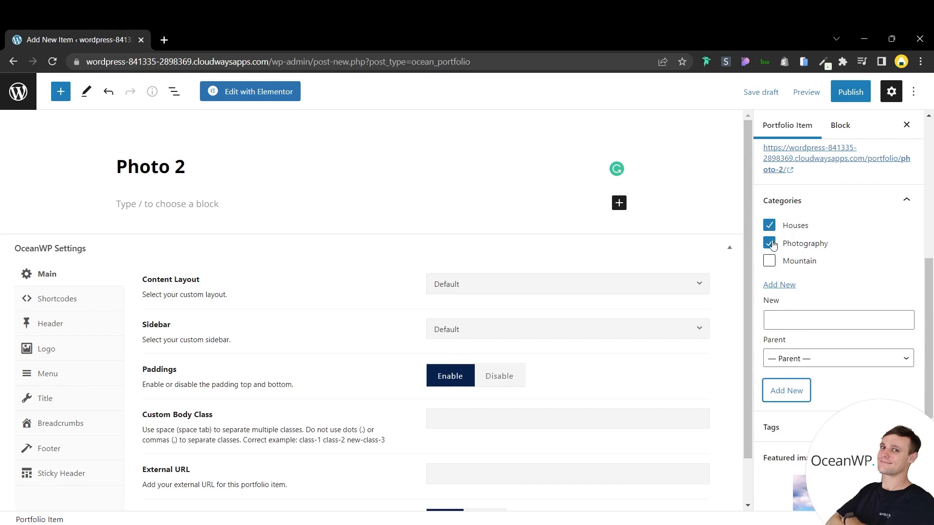
- Look over the OceanWP settings and publish the Photo 2 portfolio item
{"action": "scroll", "coordinate": [783, 261], "scroll_direction": "down", "scroll_amount": 3}
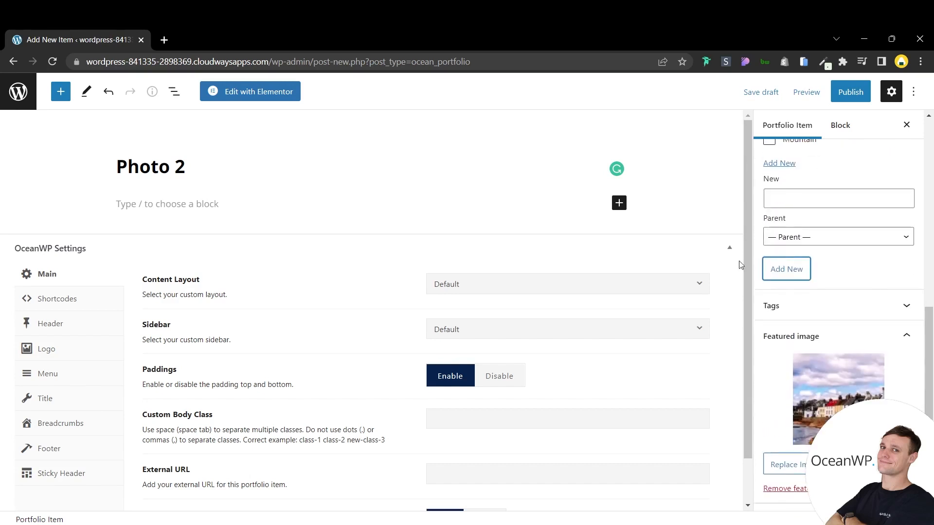
{"action": "scroll", "coordinate": [479, 273], "scroll_direction": "down", "scroll_amount": 1}
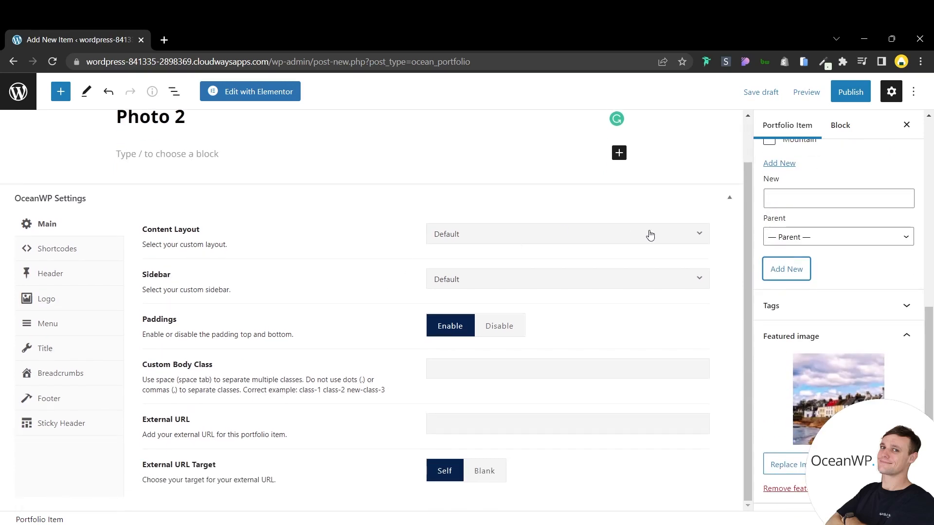
{"action": "scroll", "coordinate": [648, 233], "scroll_direction": "up", "scroll_amount": 1}
{"action": "left_click", "coordinate": [849, 97]}
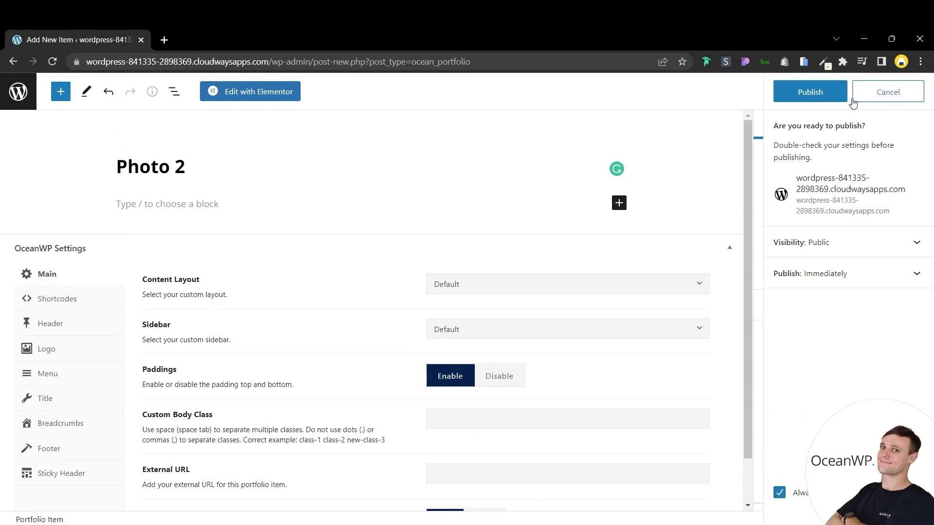
{"action": "left_click", "coordinate": [825, 99]}
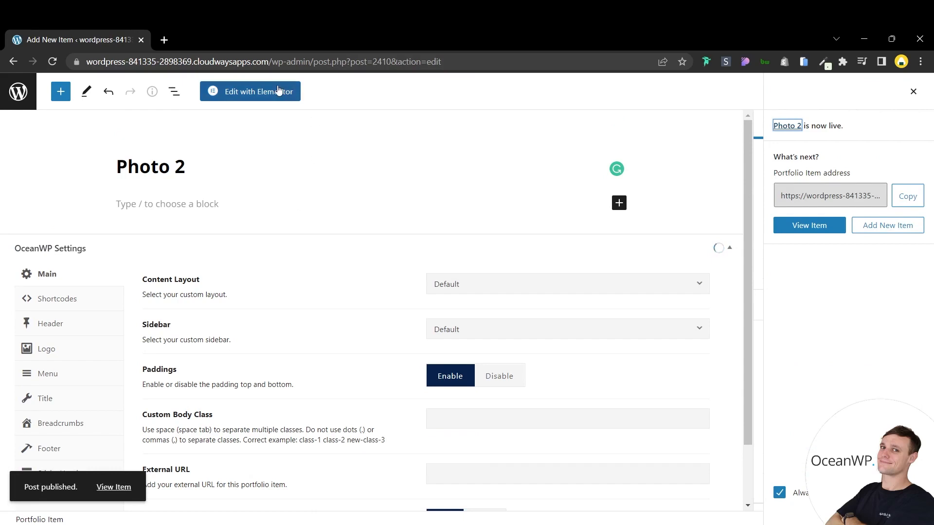
- Open Photo 2 in the Elementor editor and add a single-column section below the post details
{"action": "left_click", "coordinate": [269, 96]}
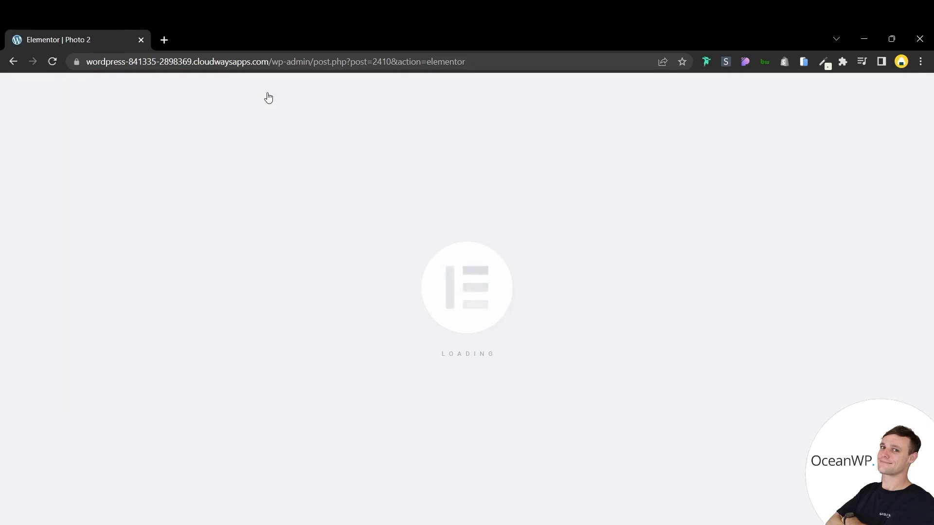
{"action": "scroll", "coordinate": [521, 225], "scroll_direction": "down", "scroll_amount": 5}
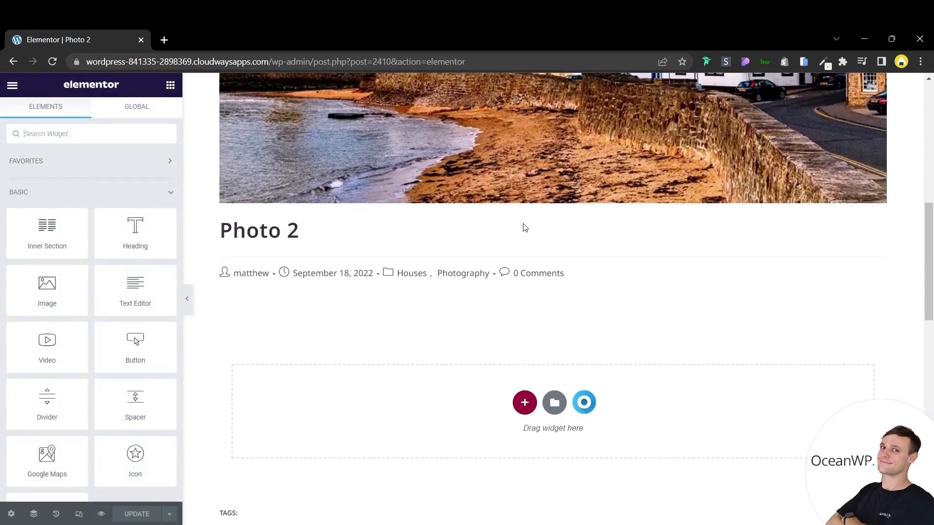
{"action": "scroll", "coordinate": [562, 261], "scroll_direction": "up", "scroll_amount": 10}
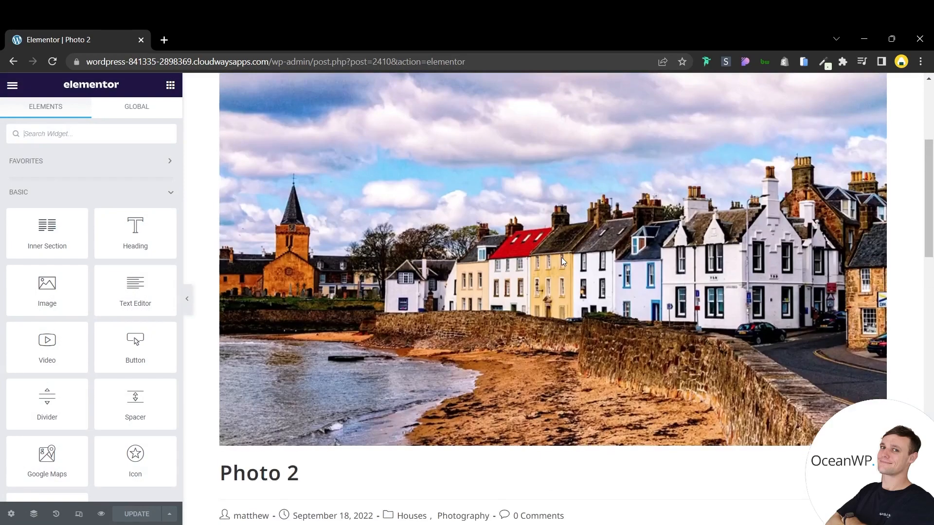
{"action": "scroll", "coordinate": [529, 232], "scroll_direction": "down", "scroll_amount": 7}
{"action": "scroll", "coordinate": [529, 232], "scroll_direction": "down", "scroll_amount": 3}
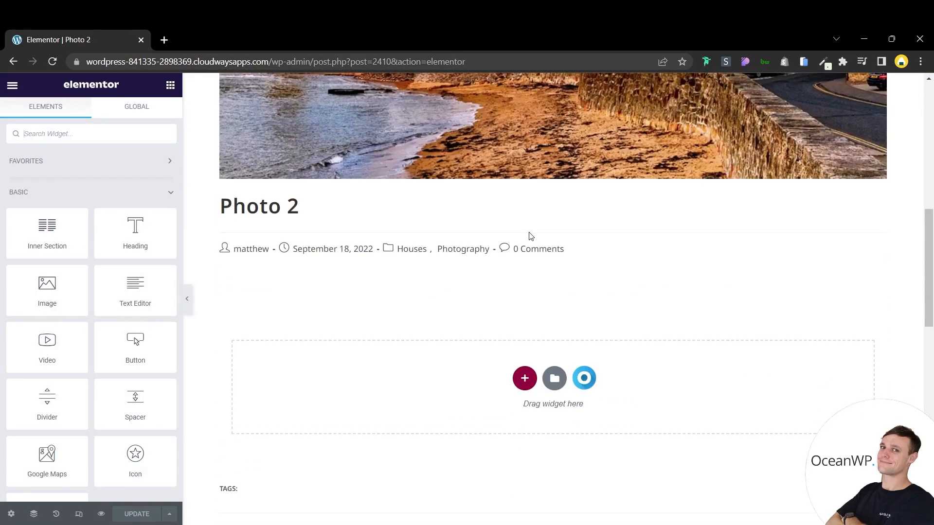
{"action": "left_click", "coordinate": [529, 382]}
{"action": "left_click", "coordinate": [402, 410]}
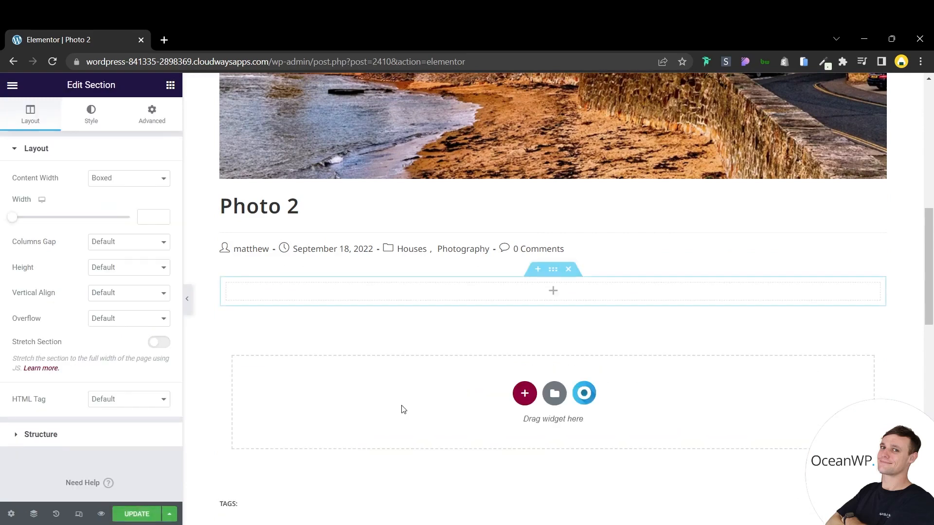
- Place a Text Editor widget in the new section and replace its placeholder with the "Sed ut perspiciatis unde omnis" paragraph
{"action": "left_click", "coordinate": [170, 86]}
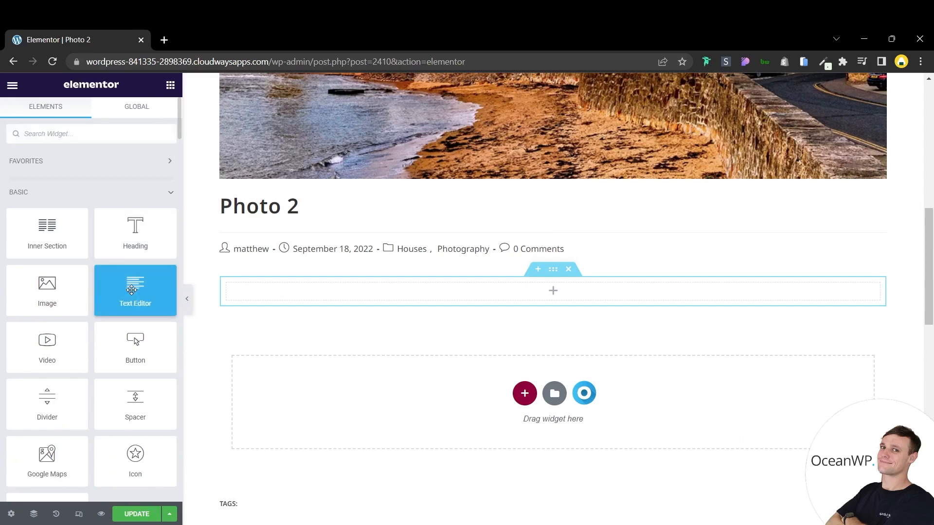
{"action": "left_click_drag", "start_coordinate": [131, 291], "coordinate": [293, 287]}
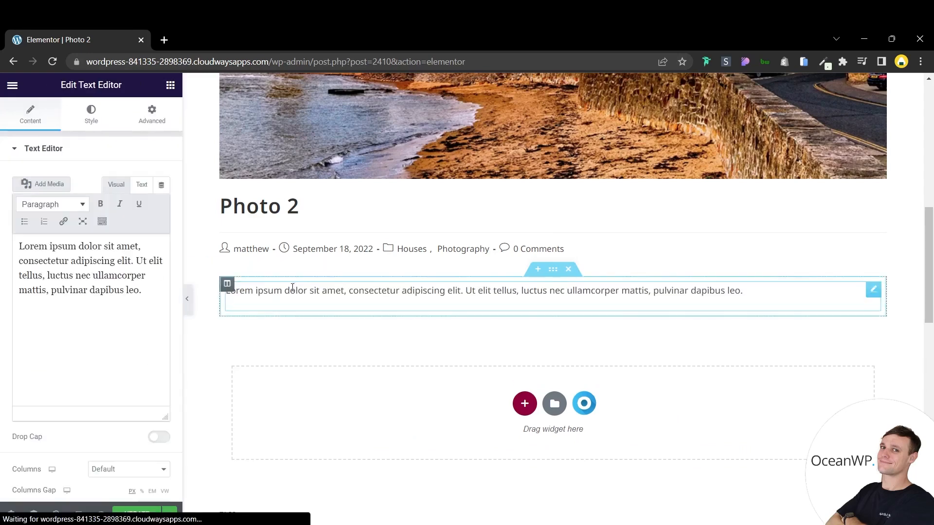
{"action": "triple_click", "coordinate": [127, 296]}
{"action": "key", "text": "BackSpace"}
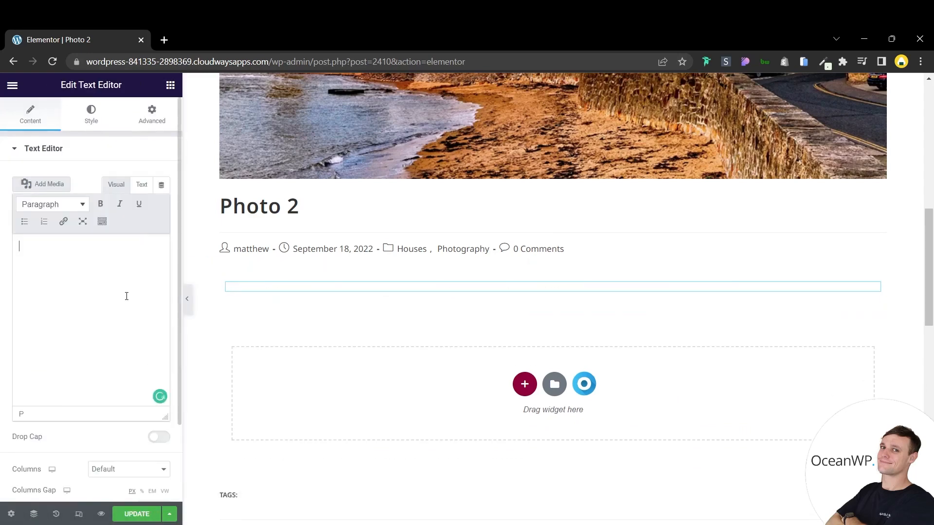
{"action": "type", "text": "Sed ut perspiciatis unde omnis iste natus error sit voluptatem accusantium doloremque laudantium, totam rem aperiam, eaque ipsa quae ab illo inventore veritatis et quasi architecto beatae vitae dicta sunt explicabo. Nemo enim ipsam voluptatem quia voluptas sit aspernatur aut odit aut fugit, sed quia consequuntur magni dolores eos qui ratione voluptatem sequi nesciunt. Neque porro quisquam est, qui dolorem ipsum quia dolor sit amet, consectetur, adipisci velit, sed quia non numquam eius modi tempora incidunt ut labore et dolore magnam aliquam quaerat voluptatem. Ut enim ad minima veniam, quis nostrum exercitationem ullam corporis suscipit laboriosam, nisi ut aliquid ex ea commodi consequatur? Quis autem vel eum iure reprehenderit qui in ea voluptate velit esse quam nihil molestiae consequatur, vel illum qui dolorem eum fugiat quo voluptas nulla pariatur?"}
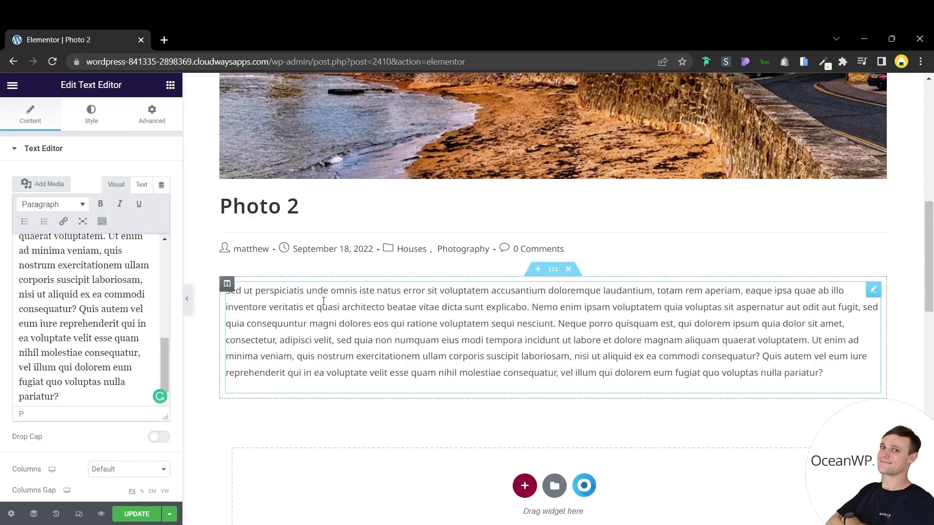
- Duplicate the text section, and append a second copy of the "Sed ut perspiciatis" paragraph to the first text block
{"action": "right_click", "coordinate": [555, 272]}
{"action": "left_click", "coordinate": [583, 302]}
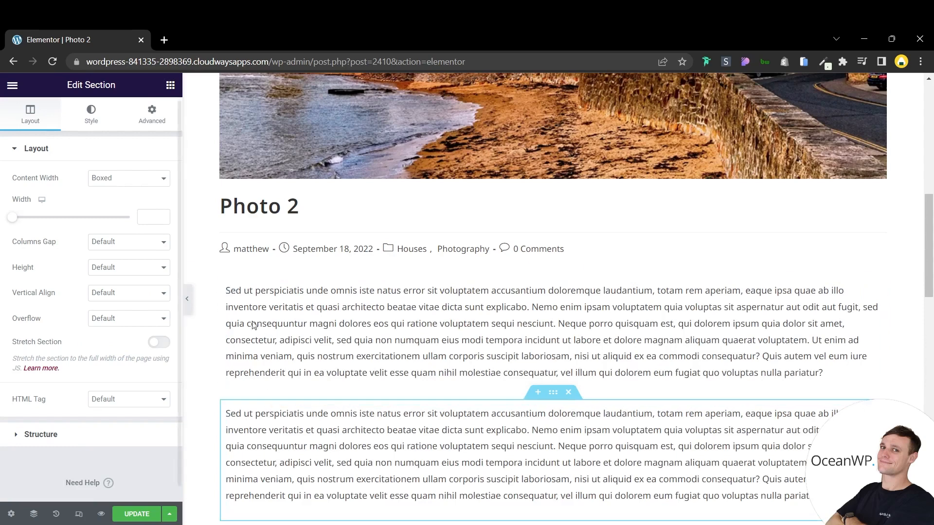
{"action": "left_click", "coordinate": [503, 343]}
{"action": "scroll", "coordinate": [89, 378], "scroll_direction": "down", "scroll_amount": 5}
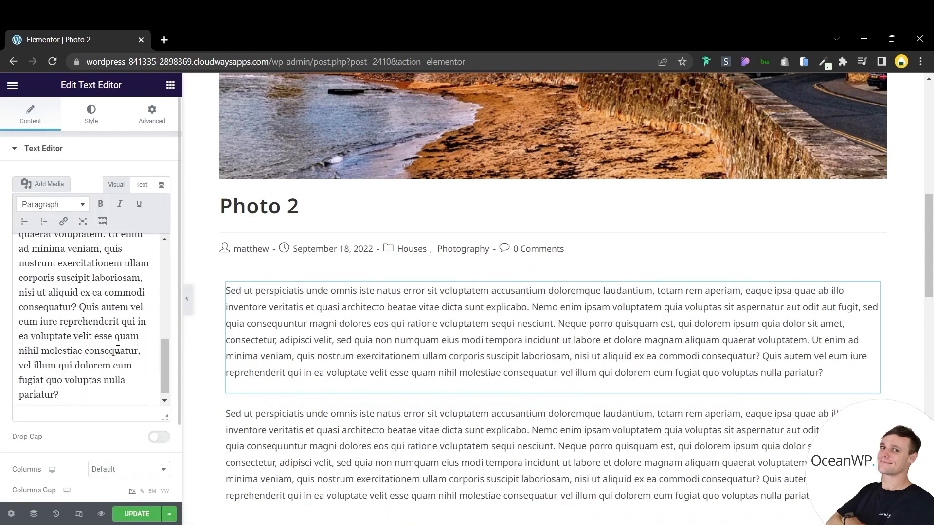
{"action": "left_click", "coordinate": [89, 379]}
{"action": "key", "text": "Return"}
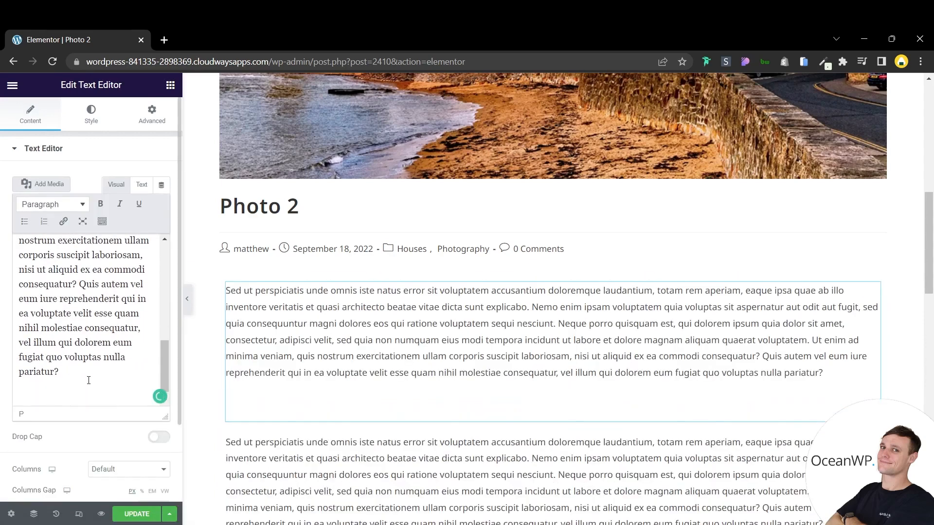
{"action": "type", "text": "Sed ut perspiciatis unde omnis iste natus error sit voluptatem accusantium doloremque laudantium, totam rem aperiam, eaque ipsa quae ab illo inventore veritatis et quasi architecto beatae vitae dicta sunt explicabo. Nemo enim ipsam voluptatem quia voluptas sit aspernatur aut odit aut fugit, sed quia consequuntur magni dolores eos qui ratione voluptatem sequi nesciunt. Neque porro quisquam est, qui dolorem ipsum quia dolor sit amet, consectetur, adipisci velit, sed quia non numquam eius modi tempora incidunt ut labore et dolore magnam aliquam quaerat voluptatem. Ut enim ad minima veniam, quis nostrum exercitationem ullam corporis suscipit laboriosam, nisi ut aliquid ex ea commodi consequatur? Quis autem vel eum iure reprehenderit qui in ea voluptate velit esse quam nihil molestiae consequatur, vel illum qui dolorem eum fugiat quo voluptas nulla pariatur?"}
- Review the Photo 2 page in the editor, checking the text sections, post details, featured image and page title
{"action": "scroll", "coordinate": [533, 283], "scroll_direction": "down", "scroll_amount": 3}
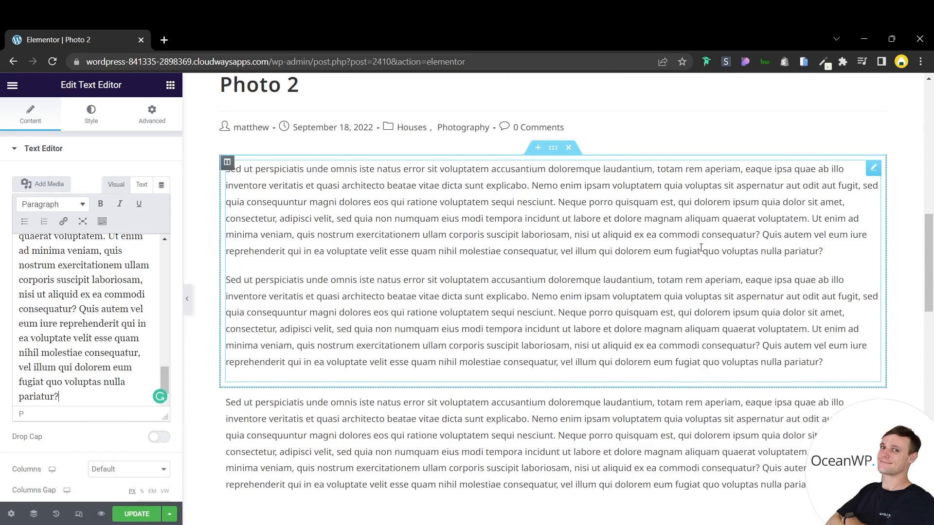
{"action": "scroll", "coordinate": [701, 248], "scroll_direction": "up", "scroll_amount": 3}
{"action": "scroll", "coordinate": [702, 251], "scroll_direction": "down", "scroll_amount": 1}
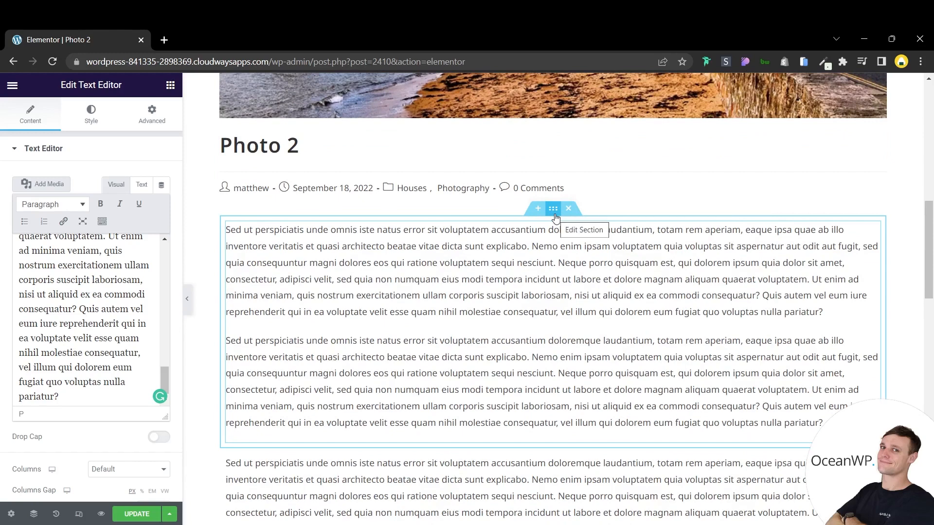
{"action": "scroll", "coordinate": [562, 255], "scroll_direction": "down", "scroll_amount": 1}
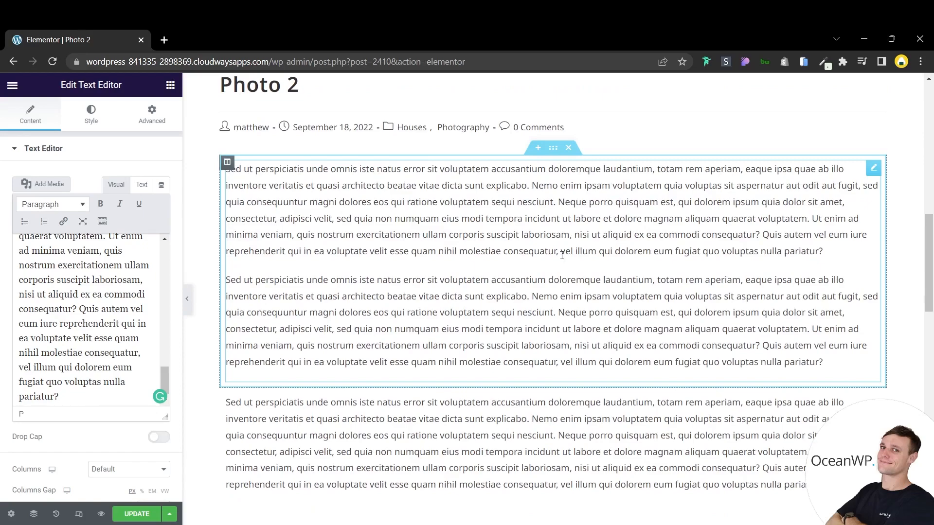
{"action": "scroll", "coordinate": [563, 256], "scroll_direction": "down", "scroll_amount": 2}
{"action": "scroll", "coordinate": [559, 249], "scroll_direction": "up", "scroll_amount": 5}
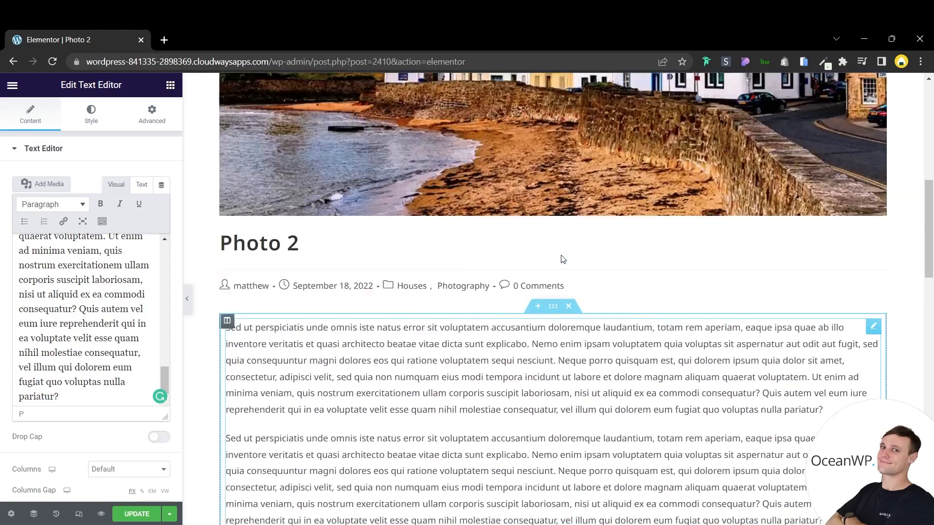
{"action": "scroll", "coordinate": [563, 259], "scroll_direction": "up", "scroll_amount": 6}
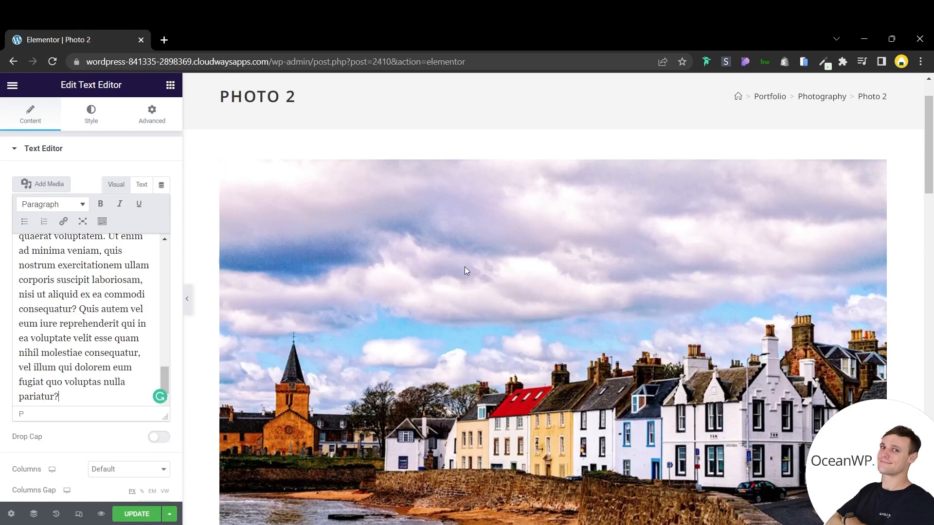
{"action": "scroll", "coordinate": [590, 194], "scroll_direction": "up", "scroll_amount": 1}
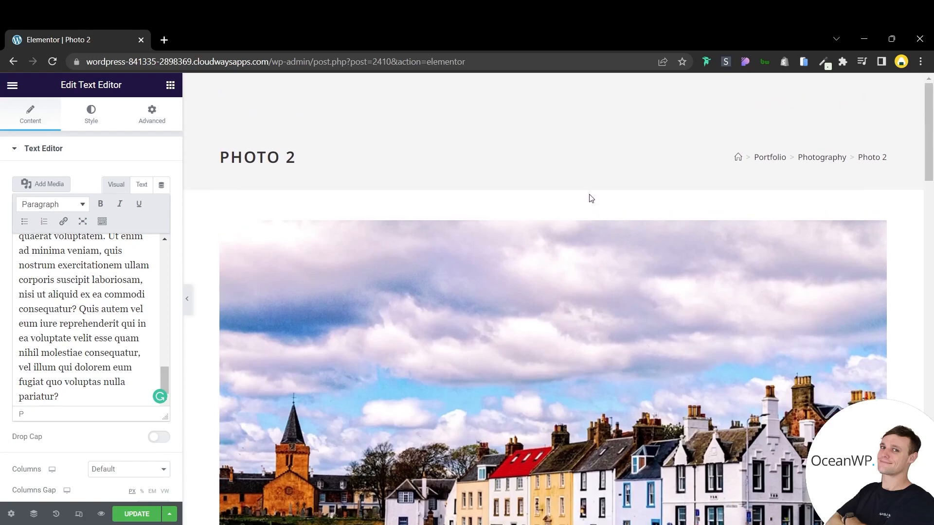
{"action": "scroll", "coordinate": [398, 328], "scroll_direction": "down", "scroll_amount": 1}
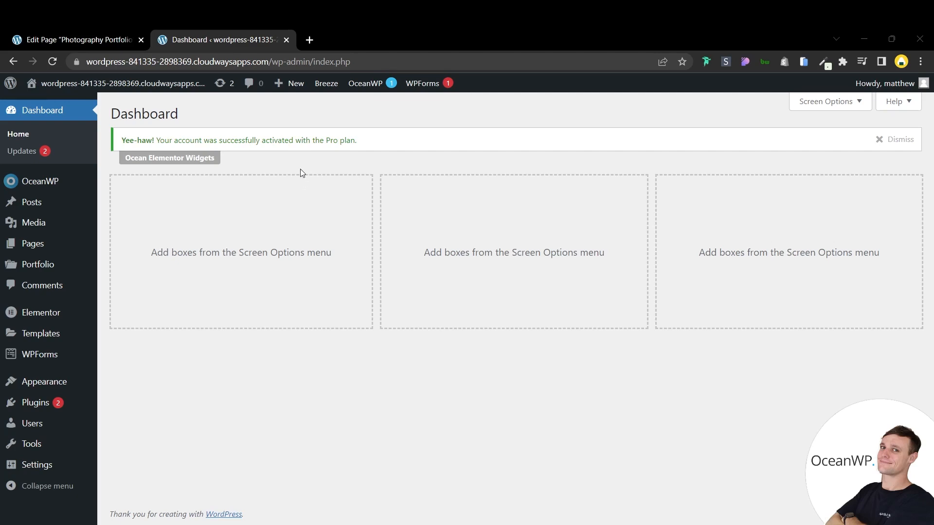
- Create a new WordPress page and title it "Photography Portfolio"
{"action": "left_click", "coordinate": [38, 243]}
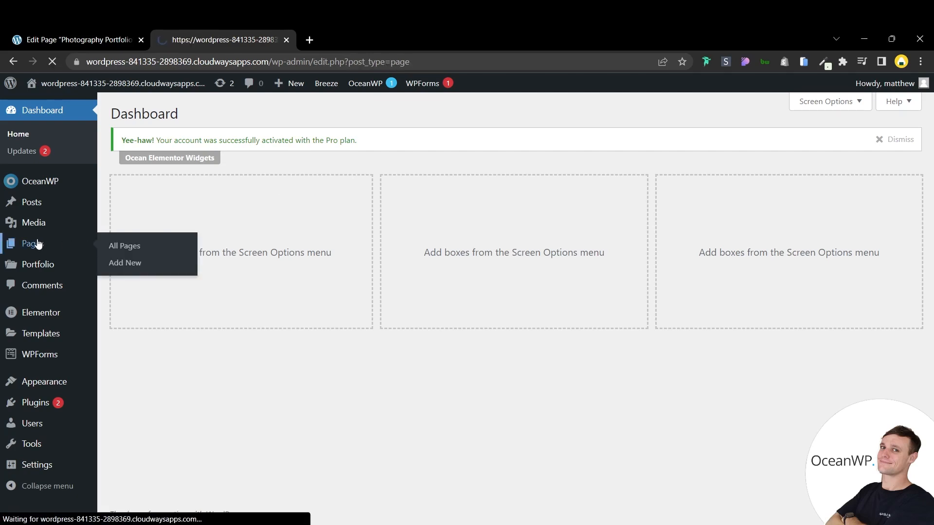
{"action": "left_click", "coordinate": [184, 110]}
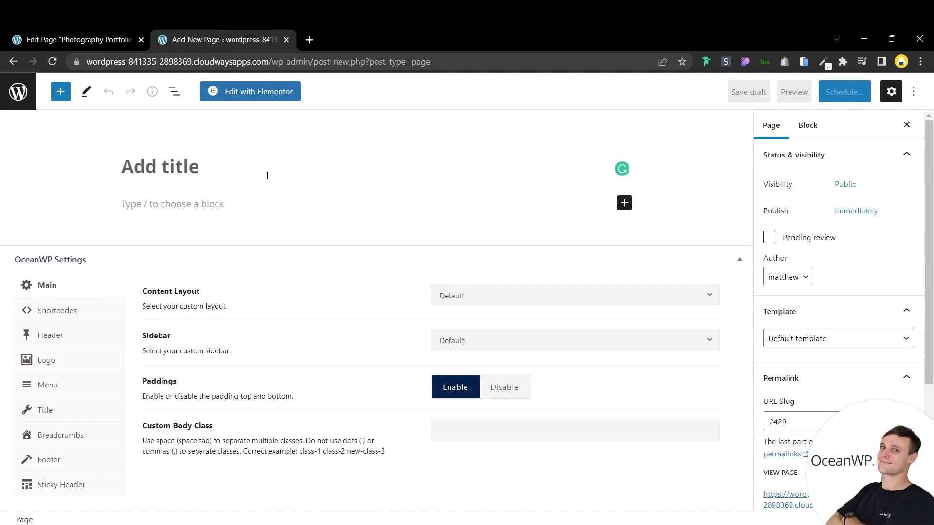
{"action": "type", "text": "Pho"}
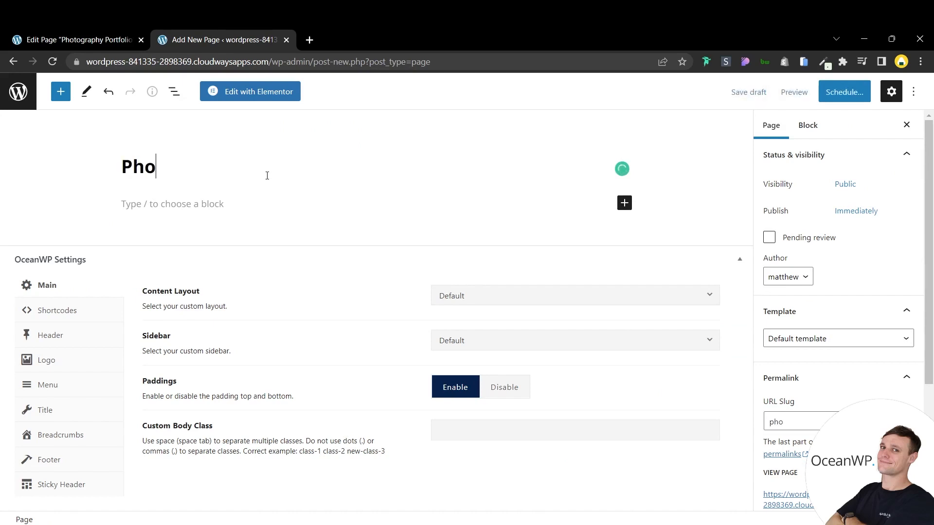
{"action": "type", "text": "tograph"}
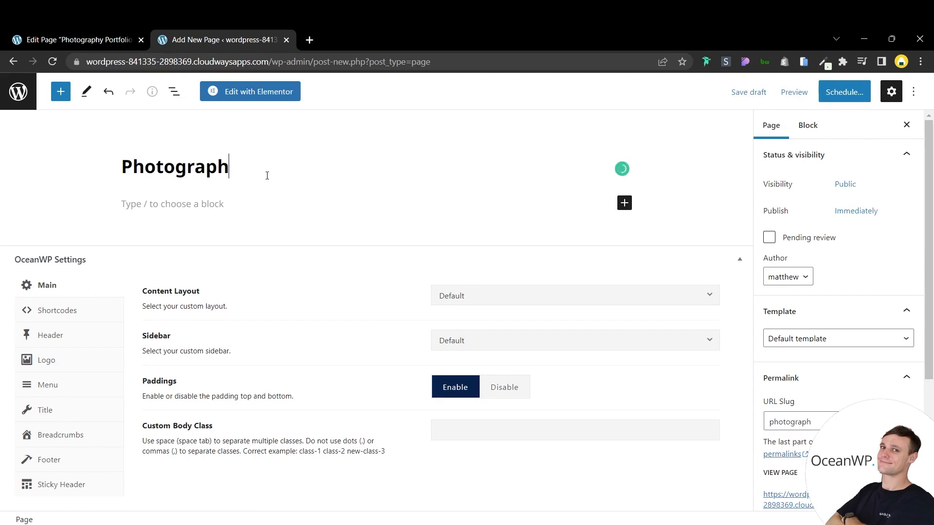
{"action": "type", "text": "y Portfolio"}
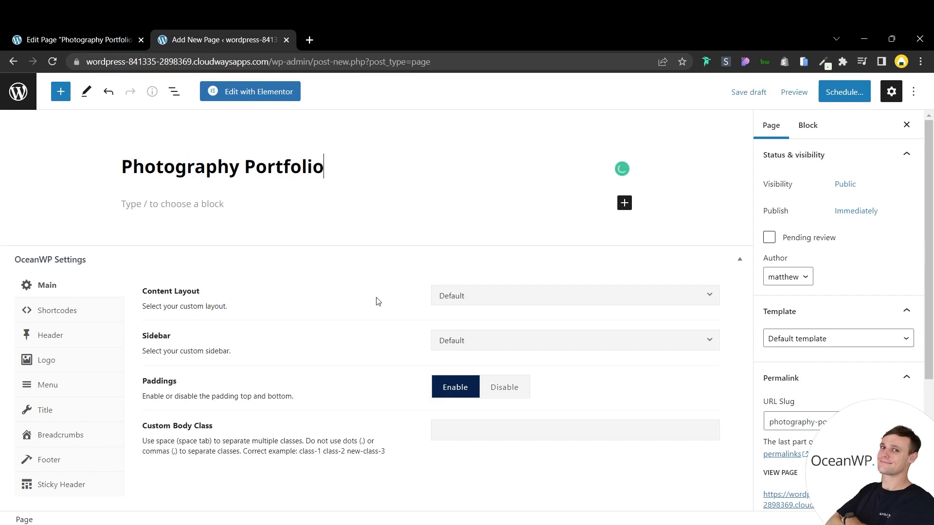
- Keep the page's content layout at Default and disable the display of its page title in the OceanWP settings
{"action": "left_click", "coordinate": [452, 302]}
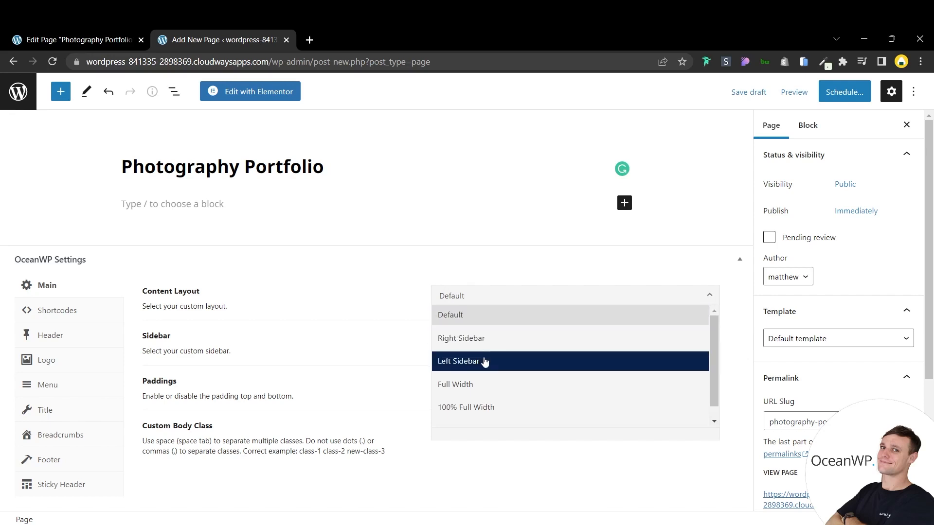
{"action": "scroll", "coordinate": [487, 361], "scroll_direction": "down", "scroll_amount": 1}
{"action": "scroll", "coordinate": [491, 368], "scroll_direction": "up", "scroll_amount": 1}
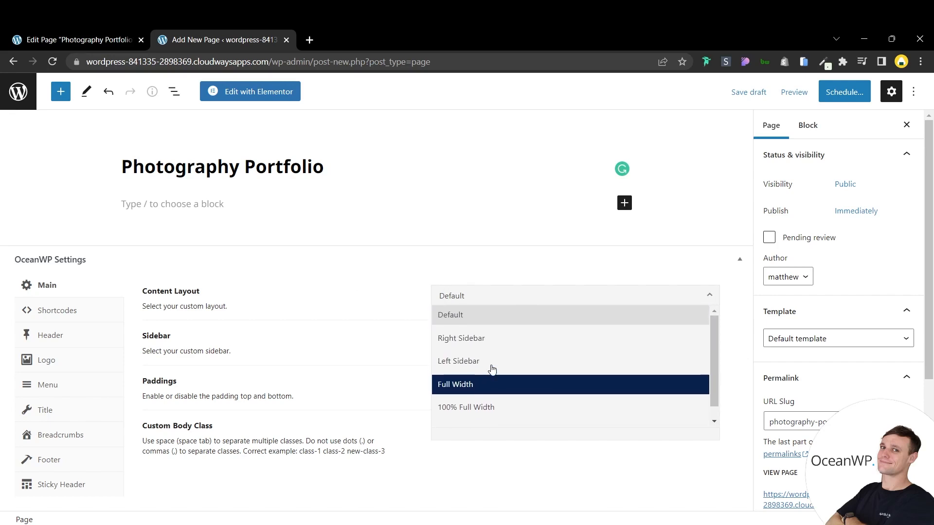
{"action": "left_click", "coordinate": [481, 317]}
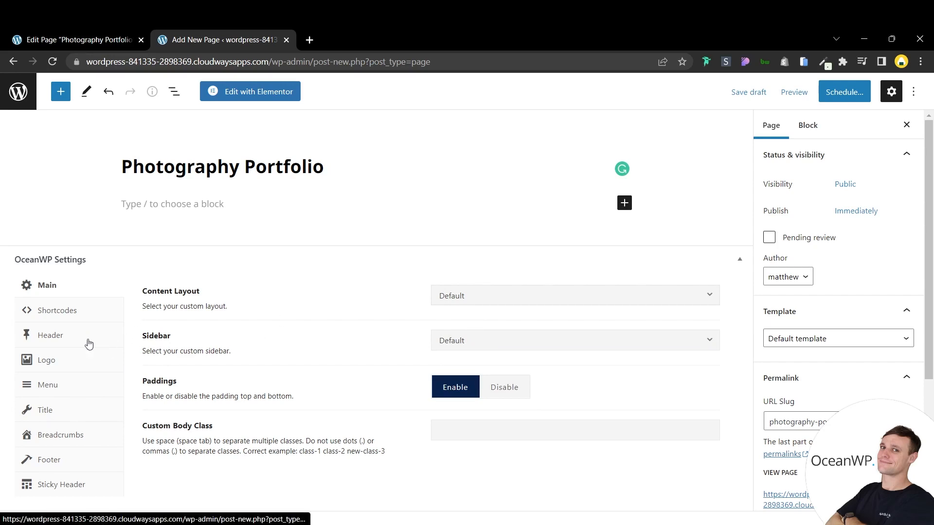
{"action": "left_click", "coordinate": [87, 412]}
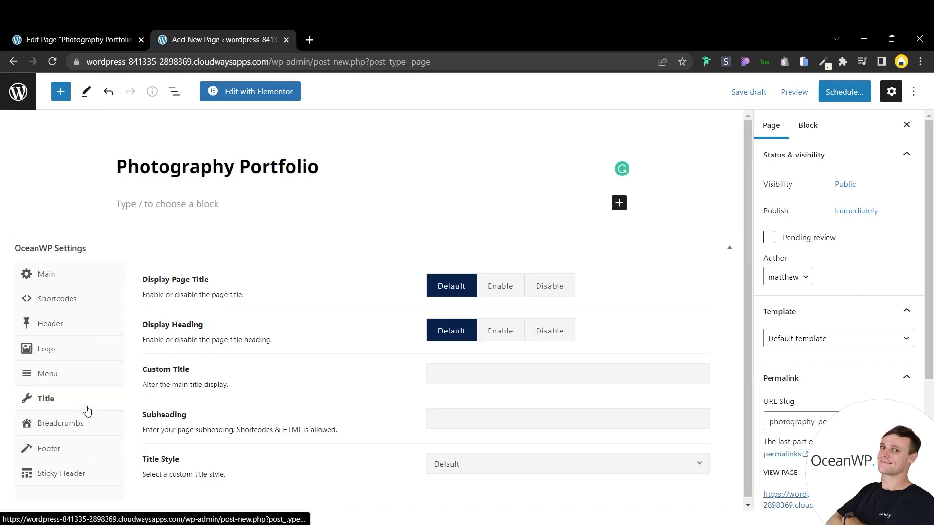
{"action": "left_click", "coordinate": [557, 292]}
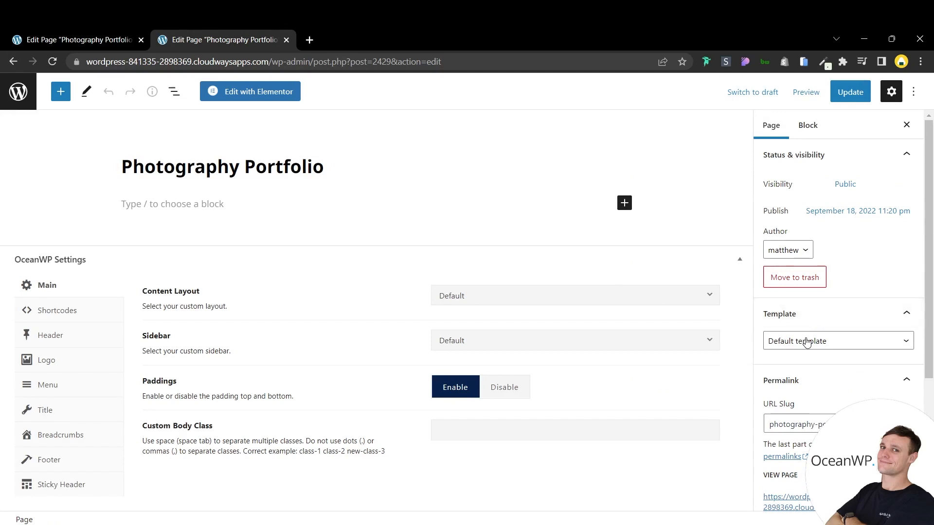
- Assign the Portfolio template to the Photography Portfolio page and update the page
{"action": "left_click", "coordinate": [805, 342]}
{"action": "left_click", "coordinate": [800, 409]}
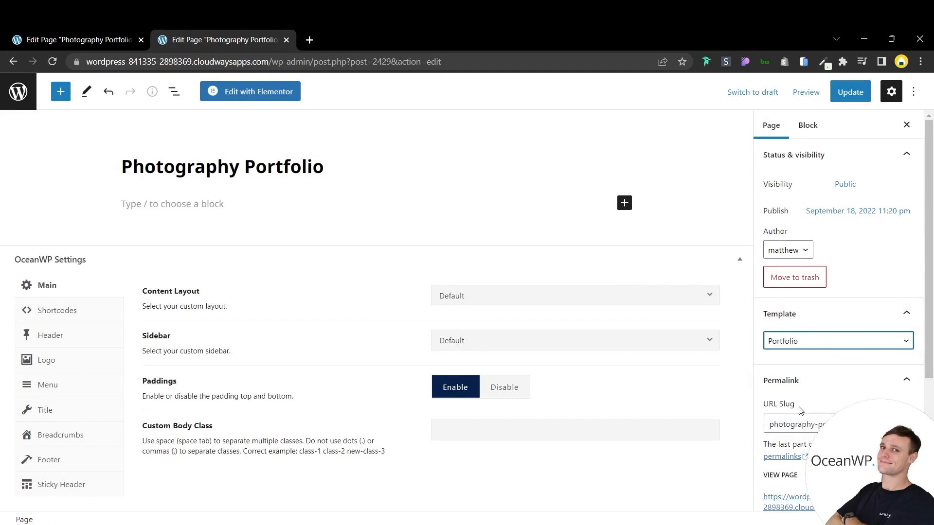
{"action": "left_click", "coordinate": [804, 350]}
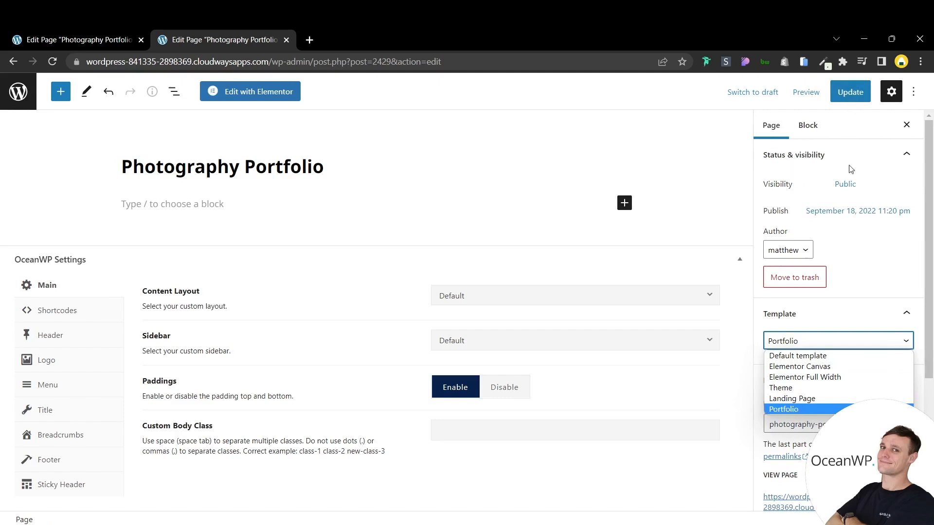
{"action": "left_click", "coordinate": [800, 408]}
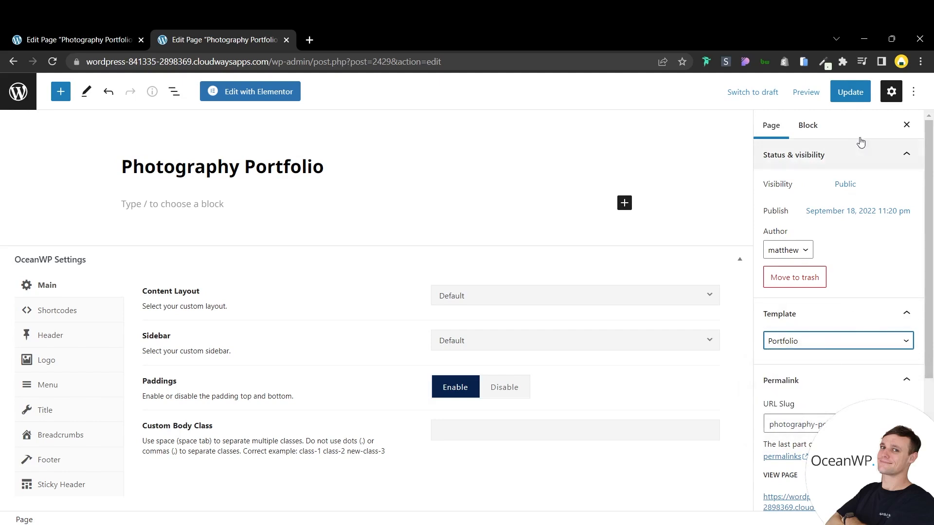
{"action": "left_click", "coordinate": [850, 90]}
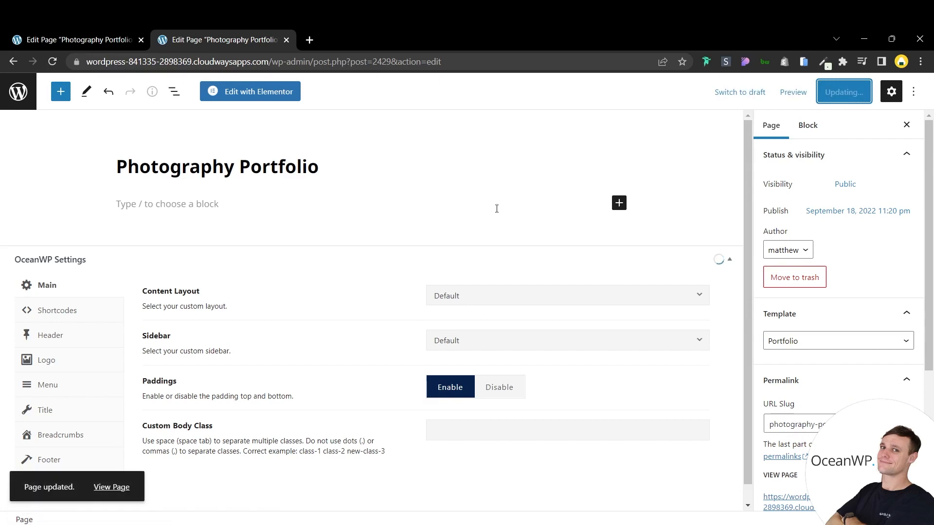
- Update the page once more and open its live version to check the grid of portfolio items
{"action": "left_click", "coordinate": [122, 494]}
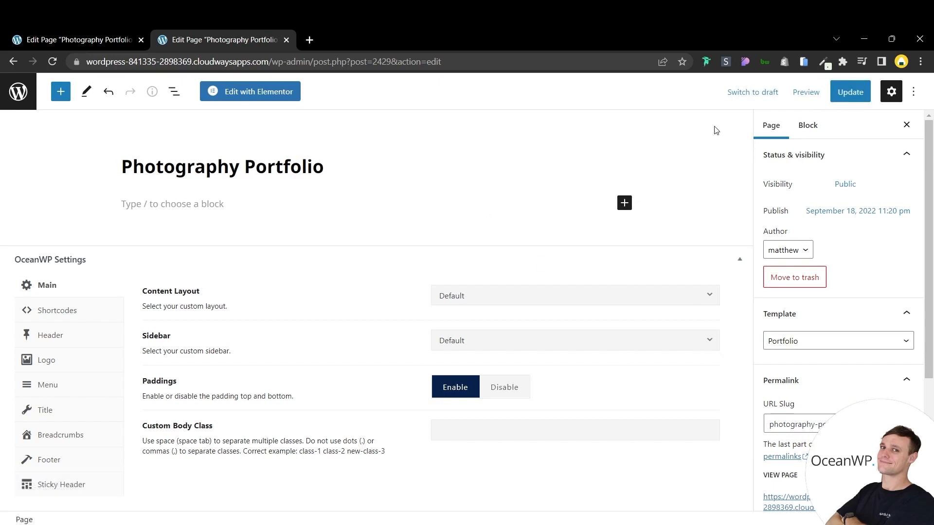
{"action": "left_click", "coordinate": [863, 94]}
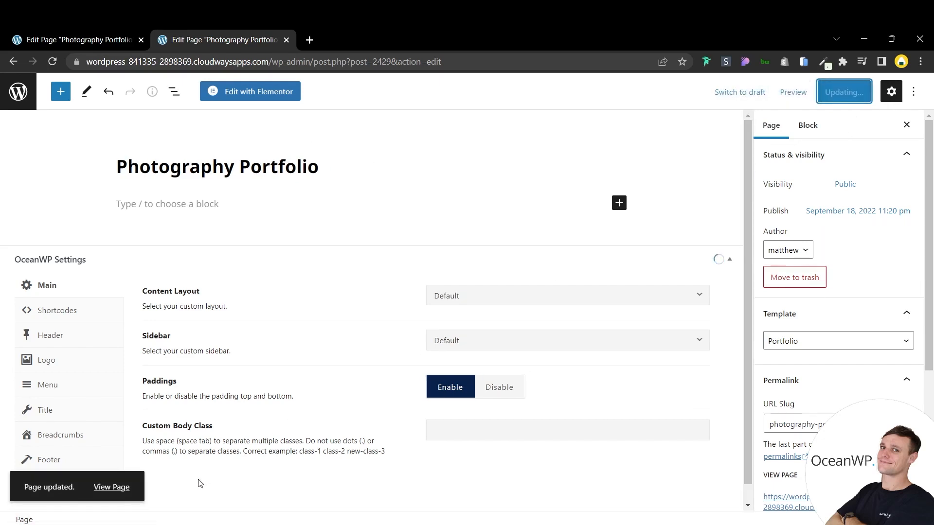
{"action": "left_click", "coordinate": [116, 489]}
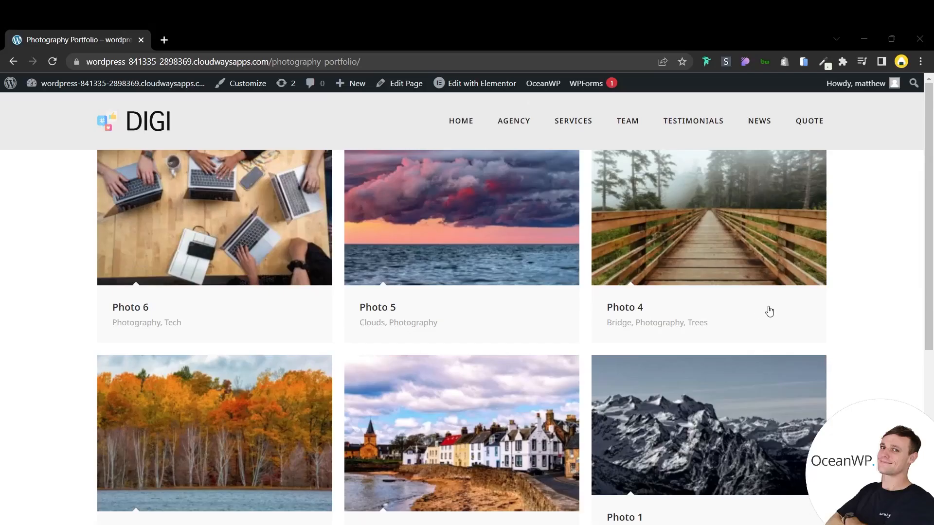
{"action": "mouse_move", "coordinate": [472, 253]}
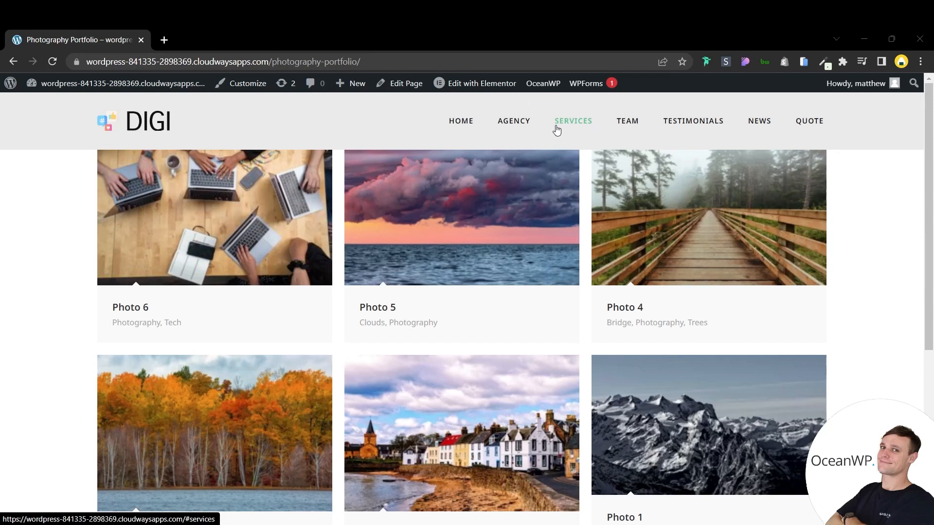
- Open the site's menu editor from the dashboard and add the Photography Portfolio page to the Main Menu
{"action": "left_click", "coordinate": [161, 85]}
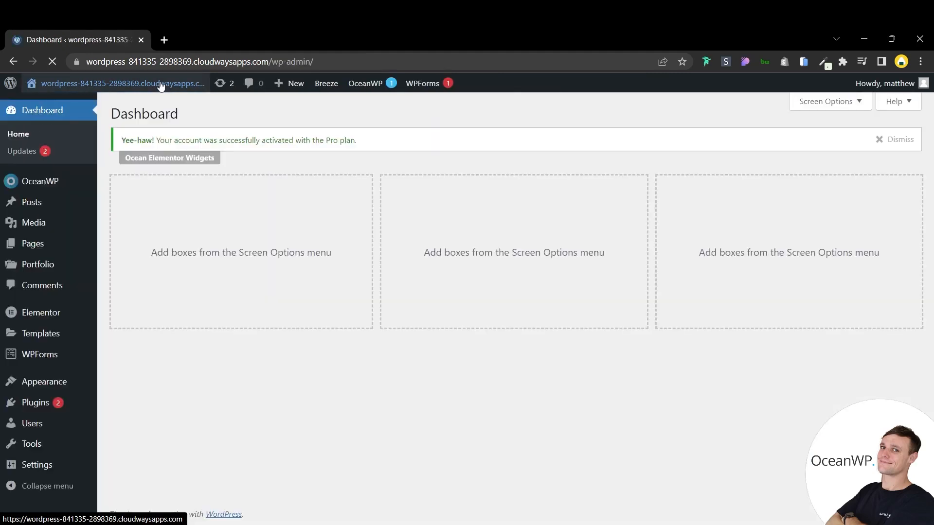
{"action": "mouse_move", "coordinate": [55, 384]}
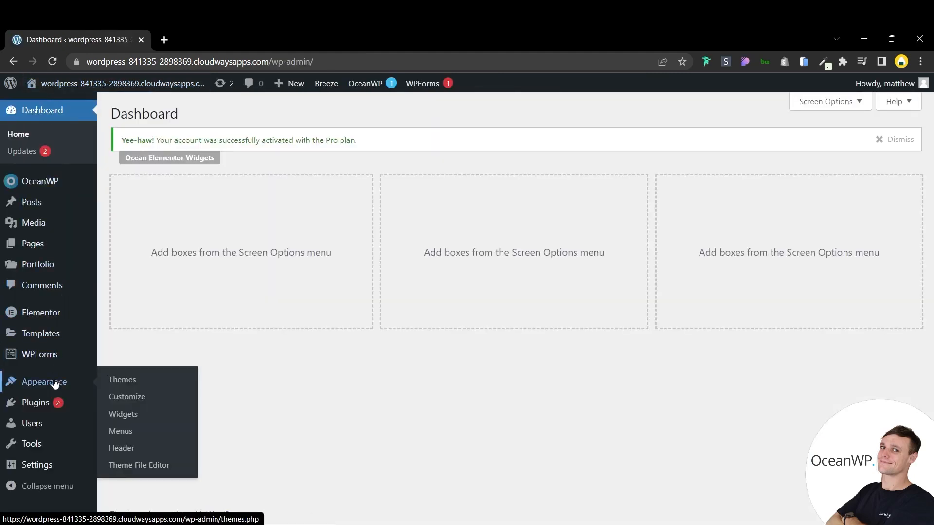
{"action": "left_click", "coordinate": [127, 431]}
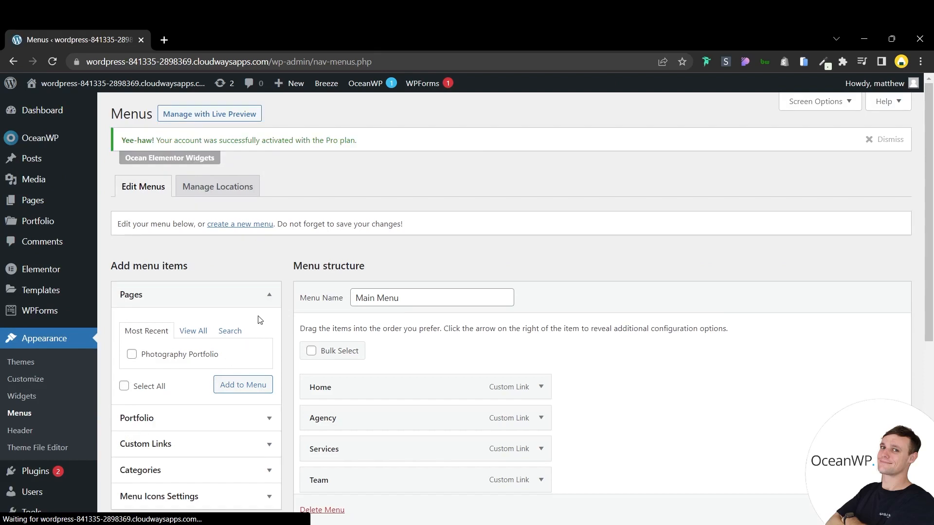
{"action": "scroll", "coordinate": [413, 224], "scroll_direction": "down", "scroll_amount": 1}
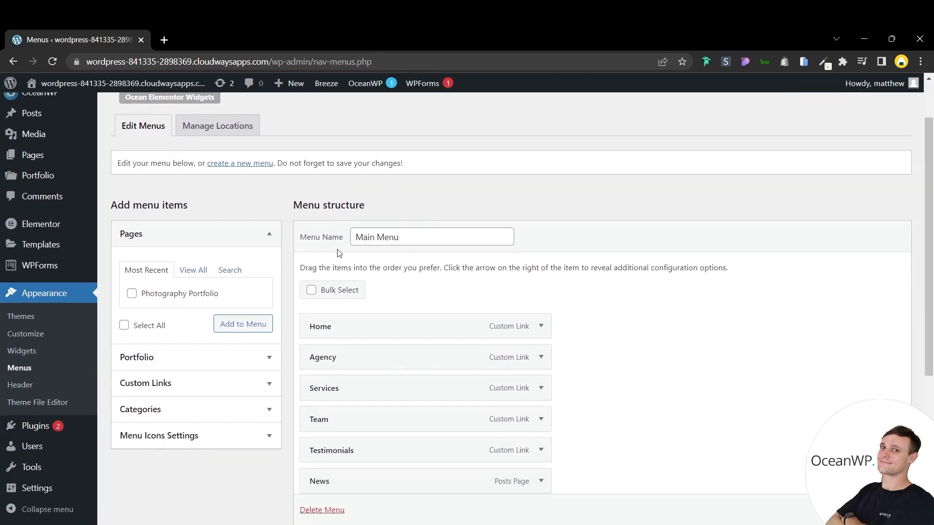
{"action": "scroll", "coordinate": [439, 210], "scroll_direction": "down", "scroll_amount": 1}
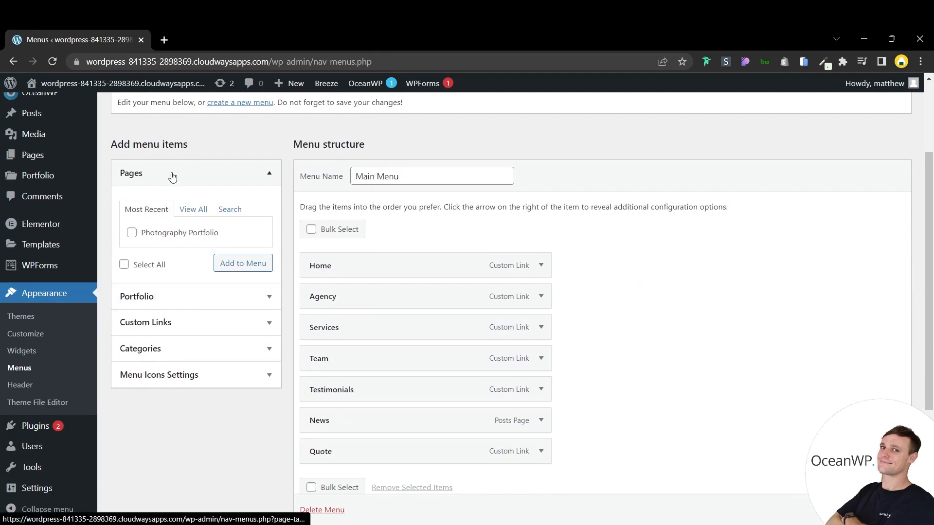
{"action": "left_click", "coordinate": [193, 212]}
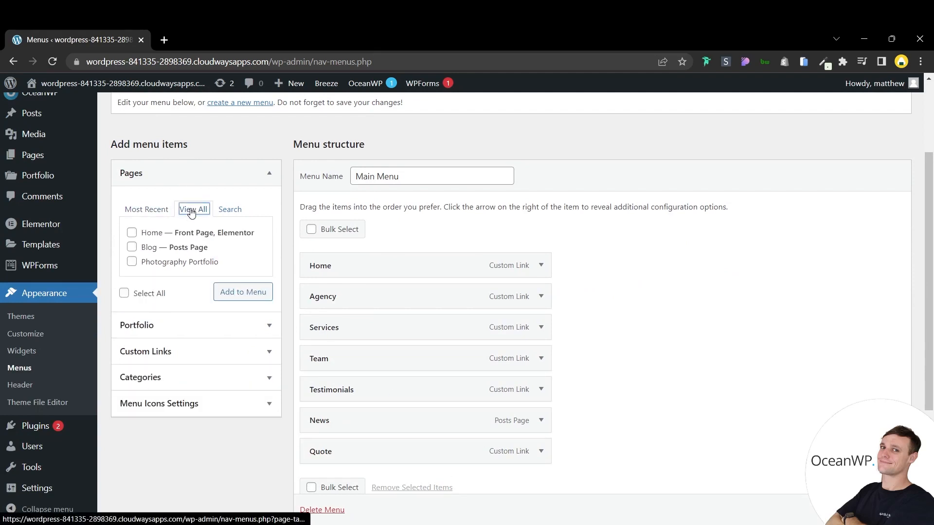
{"action": "left_click", "coordinate": [158, 263]}
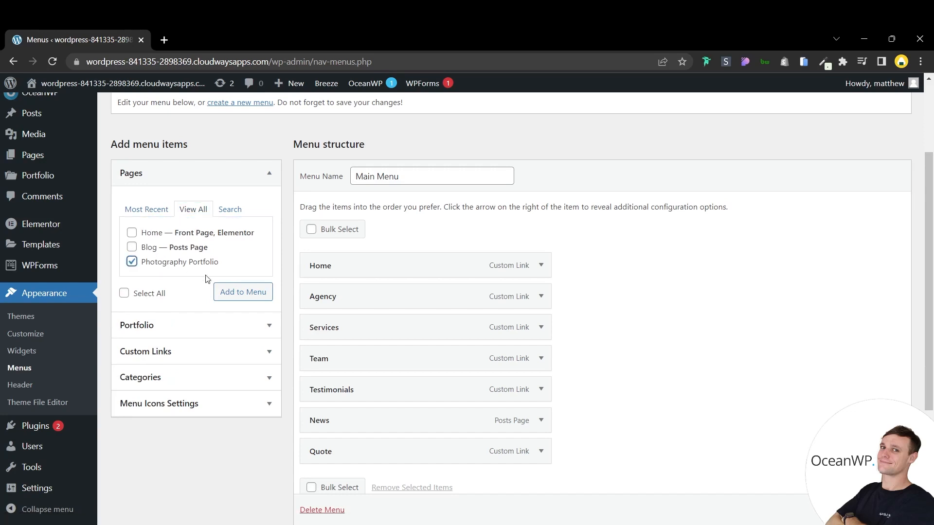
{"action": "left_click", "coordinate": [230, 298]}
- Move the Photography Portfolio menu item between Services and Team, and save the Main Menu
{"action": "scroll", "coordinate": [500, 294], "scroll_direction": "down", "scroll_amount": 3}
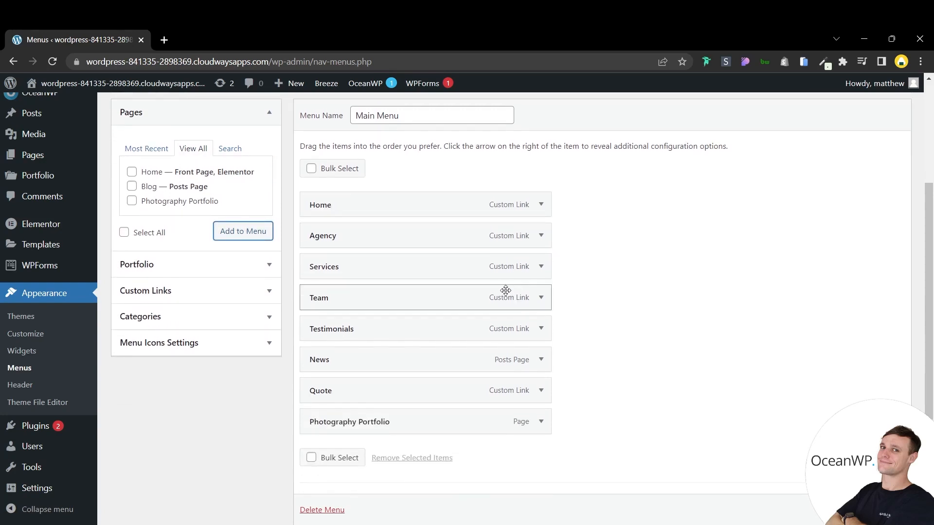
{"action": "left_click_drag", "start_coordinate": [518, 360], "coordinate": [490, 235]}
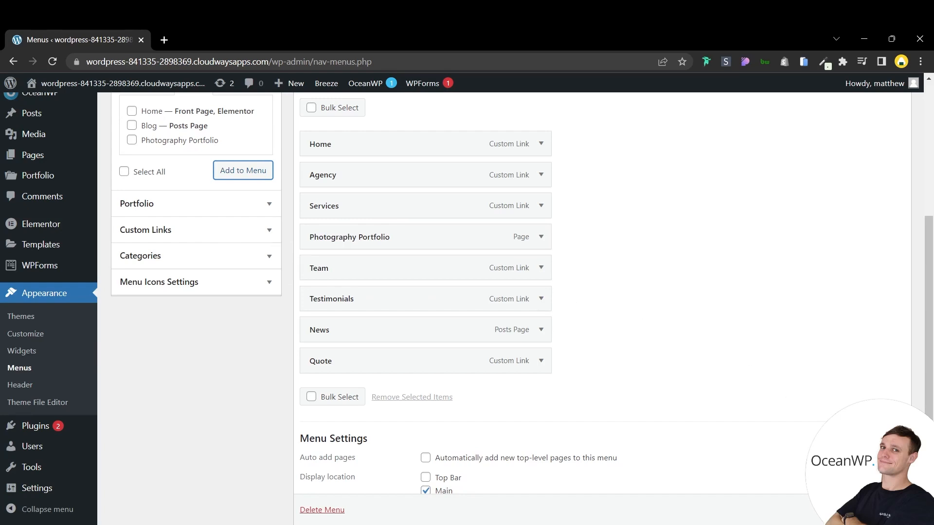
{"action": "left_click", "coordinate": [879, 510]}
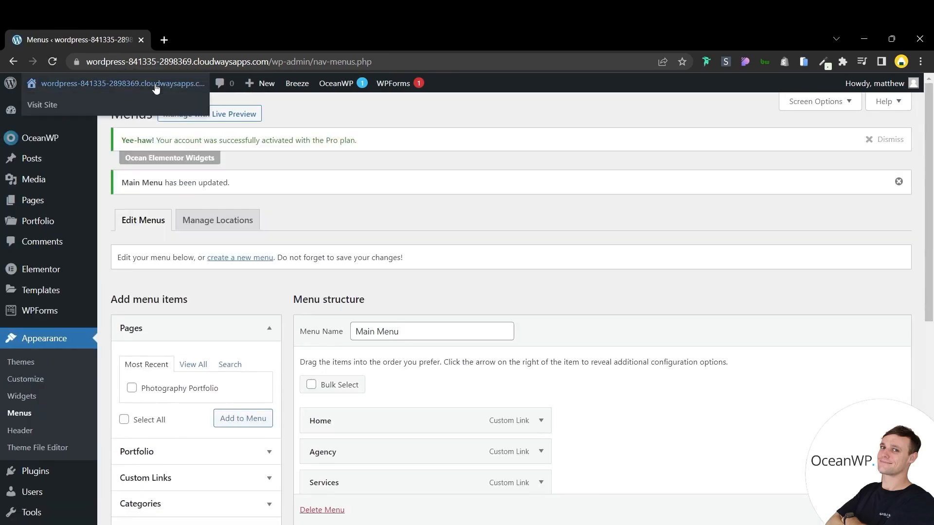
- View the live site in a new tab and follow its Photography Portfolio navigation link to check the page
{"action": "right_click", "coordinate": [156, 88]}
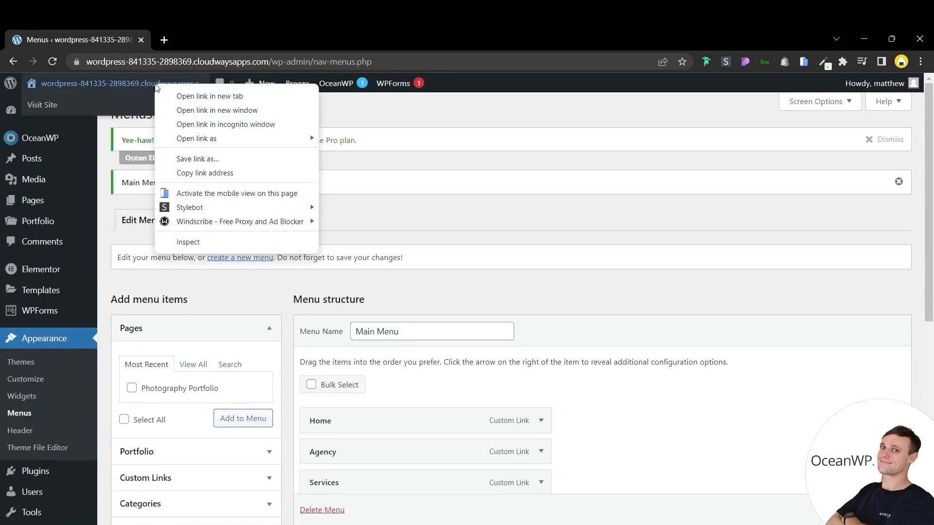
{"action": "left_click", "coordinate": [196, 95]}
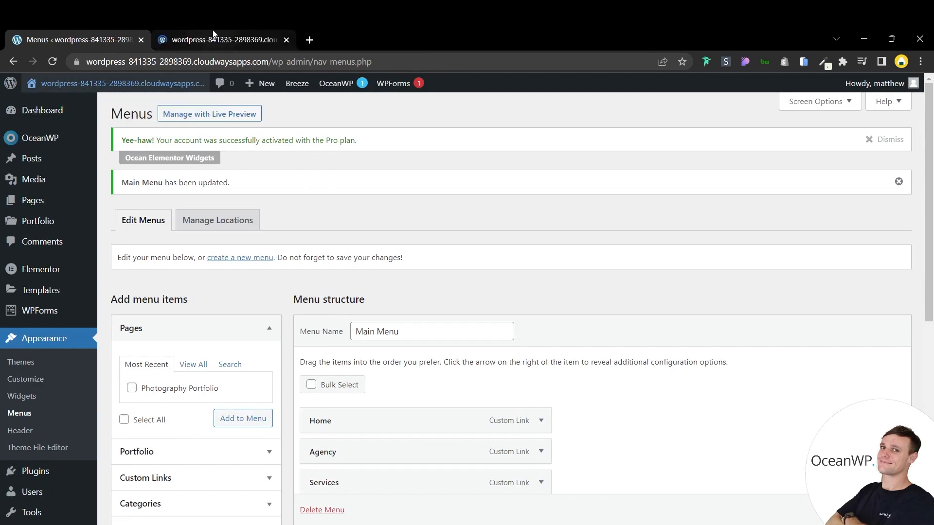
{"action": "left_click", "coordinate": [212, 30]}
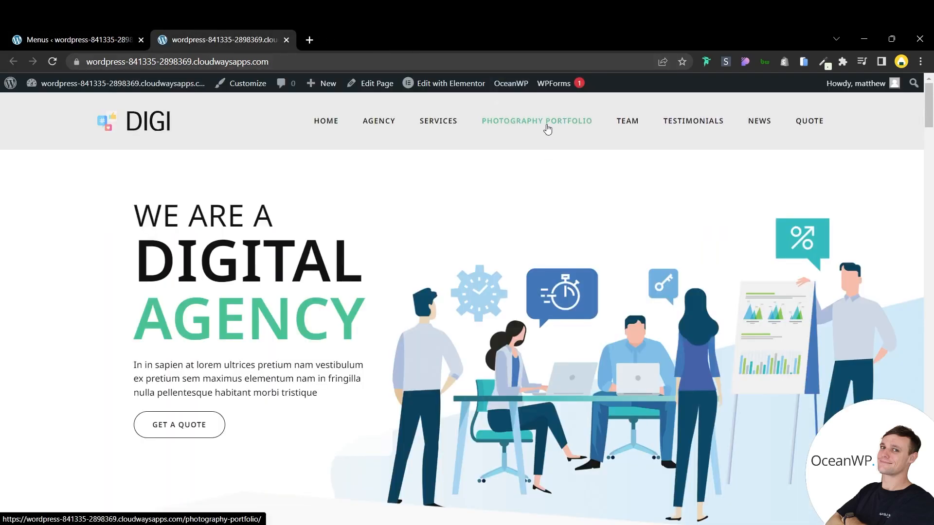
{"action": "left_click", "coordinate": [519, 127]}
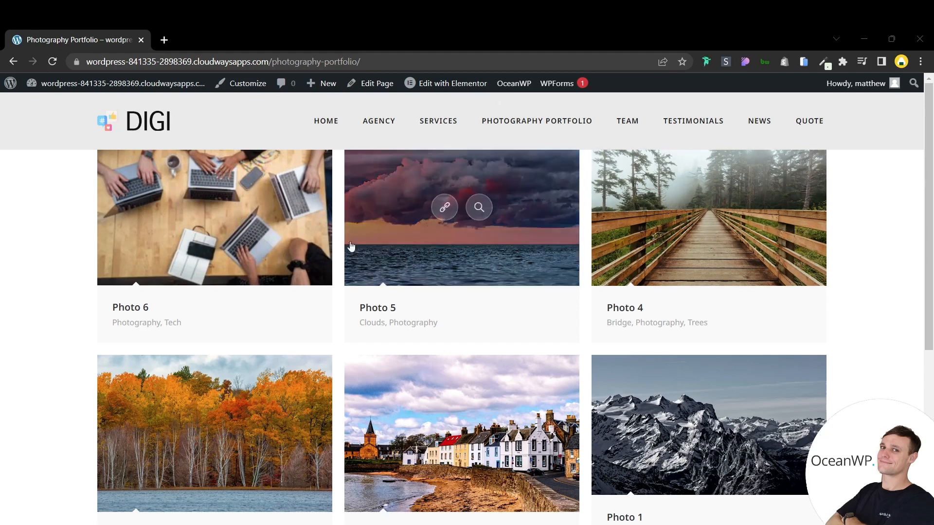
- Open the Photo 6 item from the portfolio grid to view its single item page
{"action": "mouse_move", "coordinate": [275, 226]}
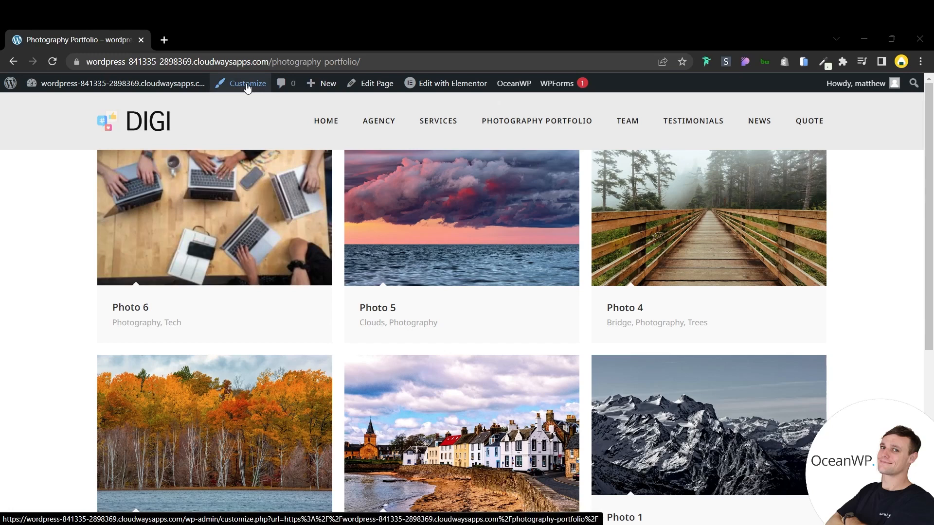
{"action": "mouse_move", "coordinate": [286, 194]}
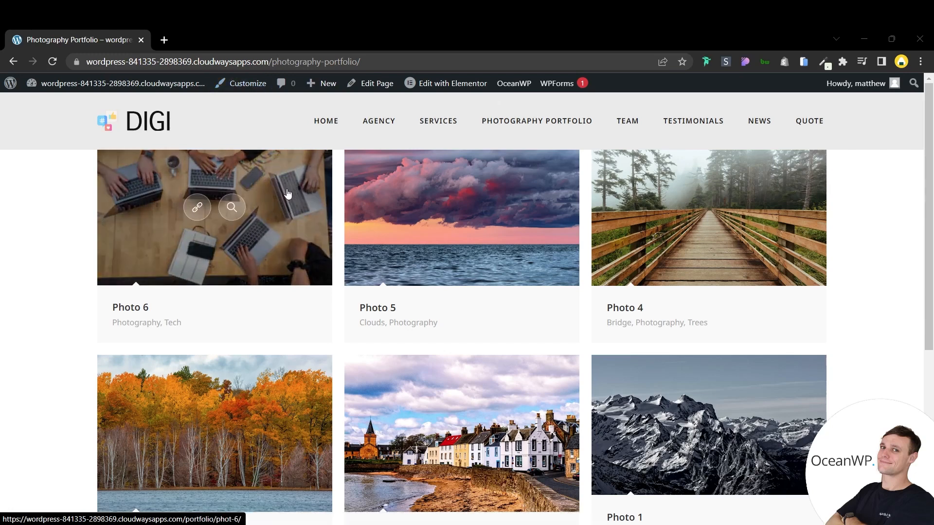
{"action": "left_click", "coordinate": [287, 194]}
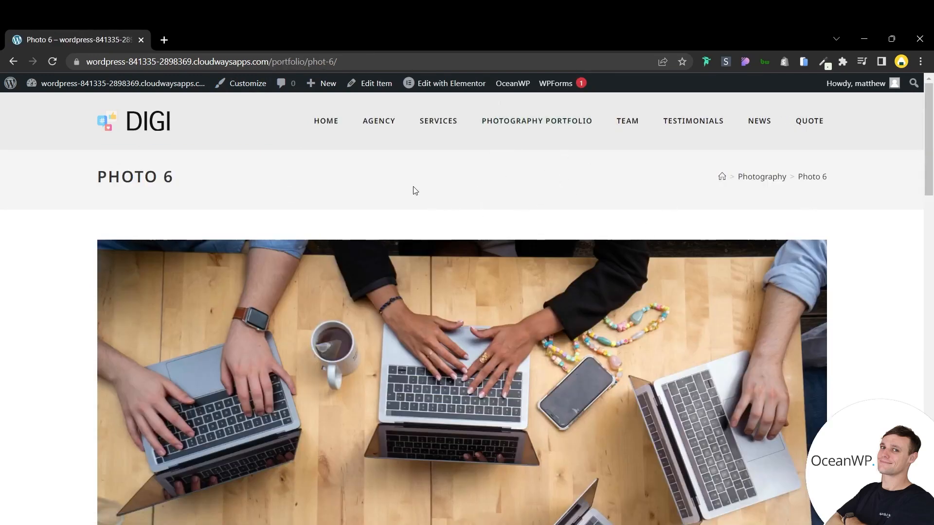
- Open the site Customizer from the Photo 6 page and go to the Portfolio's Single Portfolio Item settings
{"action": "left_click", "coordinate": [237, 85]}
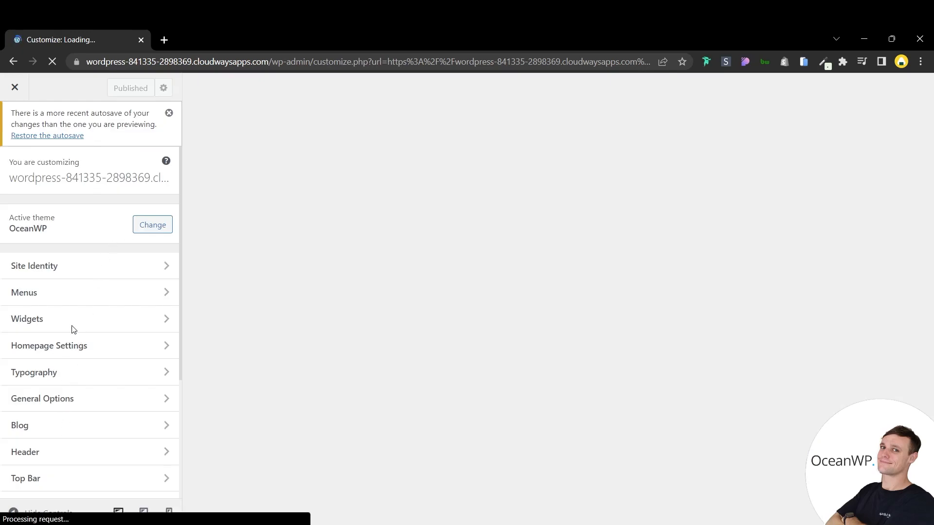
{"action": "scroll", "coordinate": [78, 292], "scroll_direction": "down", "scroll_amount": 1}
{"action": "scroll", "coordinate": [68, 306], "scroll_direction": "down", "scroll_amount": 5}
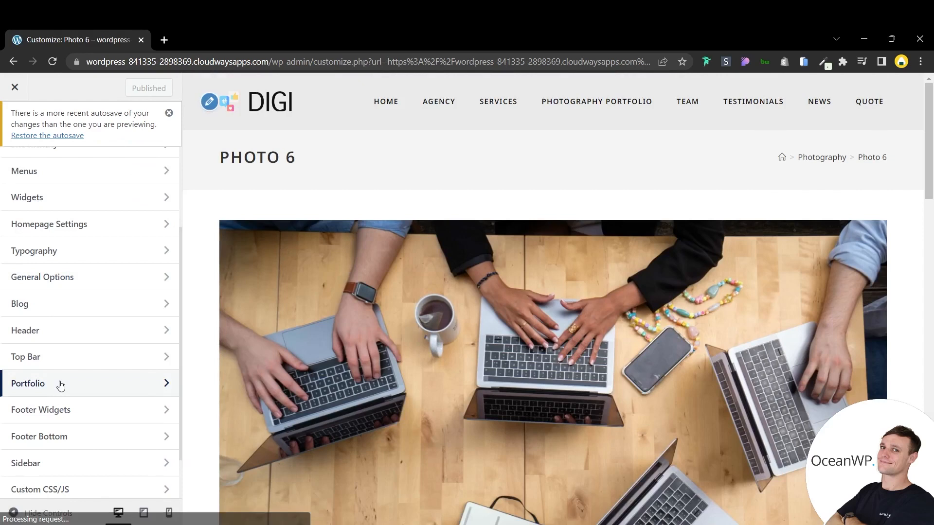
{"action": "left_click", "coordinate": [60, 385]}
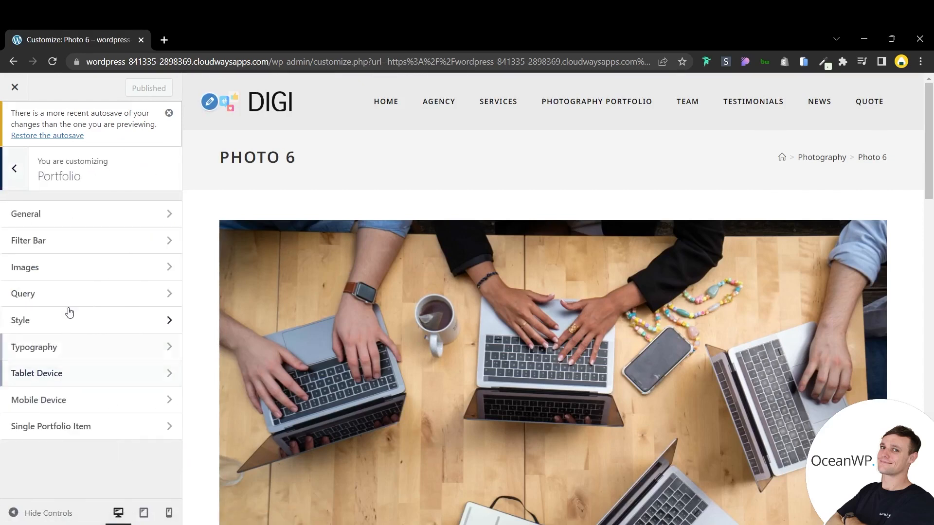
{"action": "left_click", "coordinate": [80, 426]}
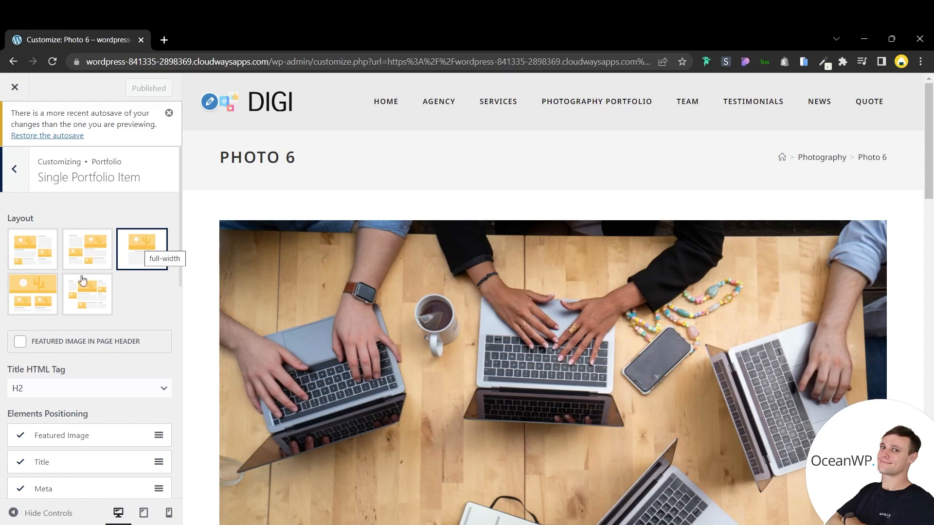
- Try the full-screen, both-sidebars, left-sidebar and right-sidebar layouts for single portfolio items, and return to the full-width layout
{"action": "left_click", "coordinate": [32, 301]}
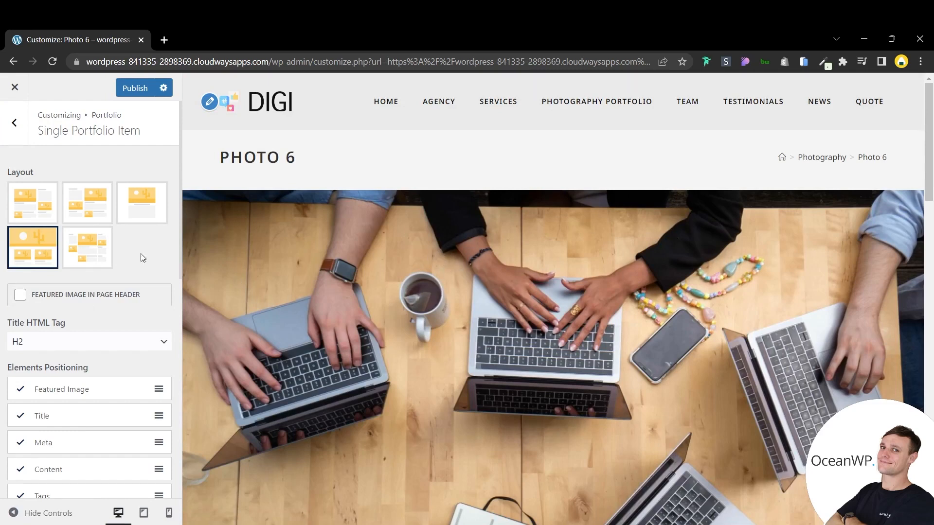
{"action": "left_click", "coordinate": [96, 251]}
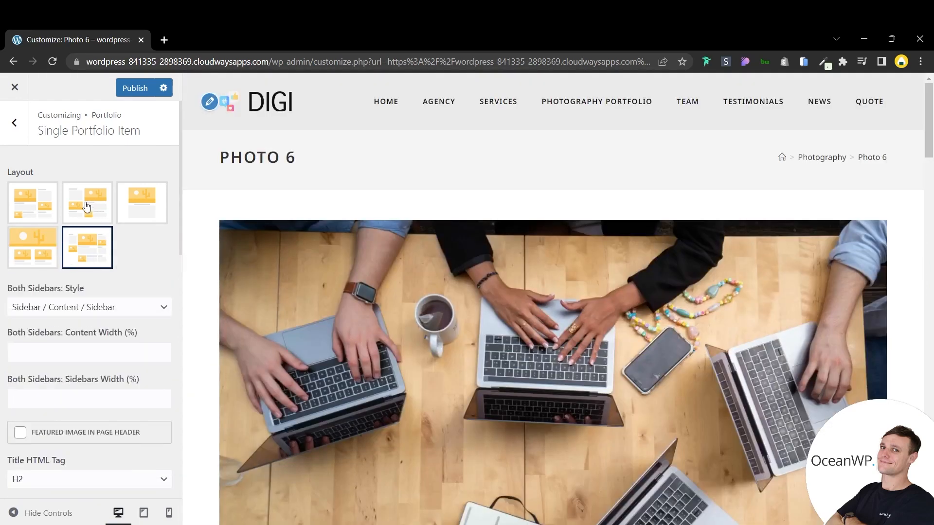
{"action": "left_click", "coordinate": [99, 209]}
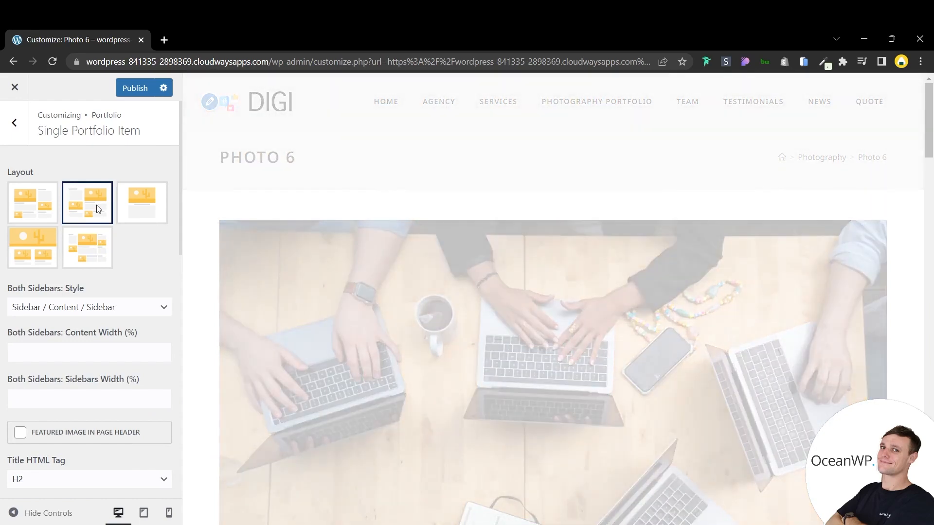
{"action": "scroll", "coordinate": [293, 273], "scroll_direction": "down", "scroll_amount": 2}
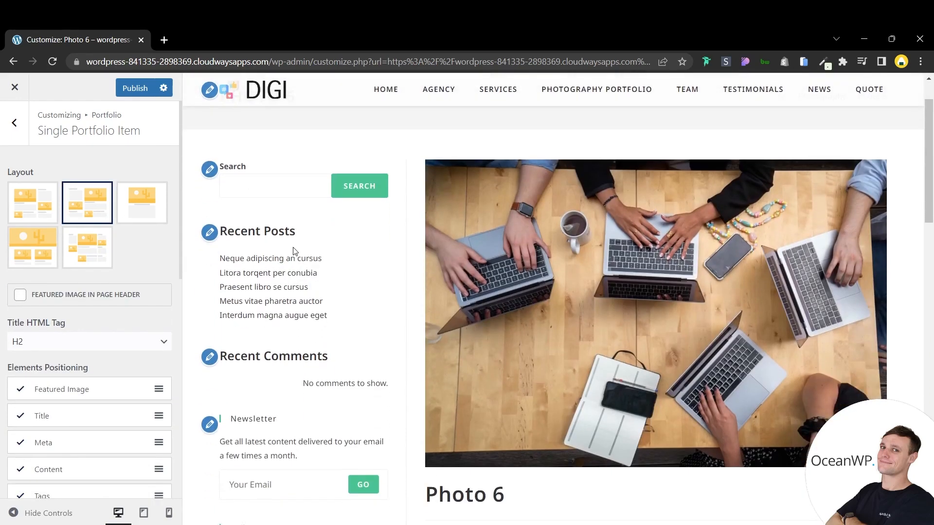
{"action": "scroll", "coordinate": [294, 250], "scroll_direction": "up", "scroll_amount": 2}
{"action": "left_click", "coordinate": [36, 216]}
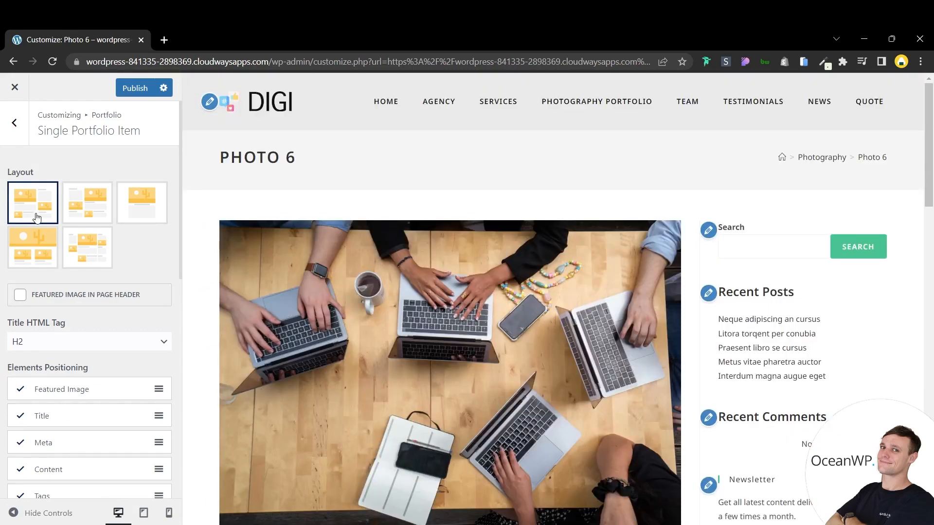
{"action": "left_click", "coordinate": [150, 219]}
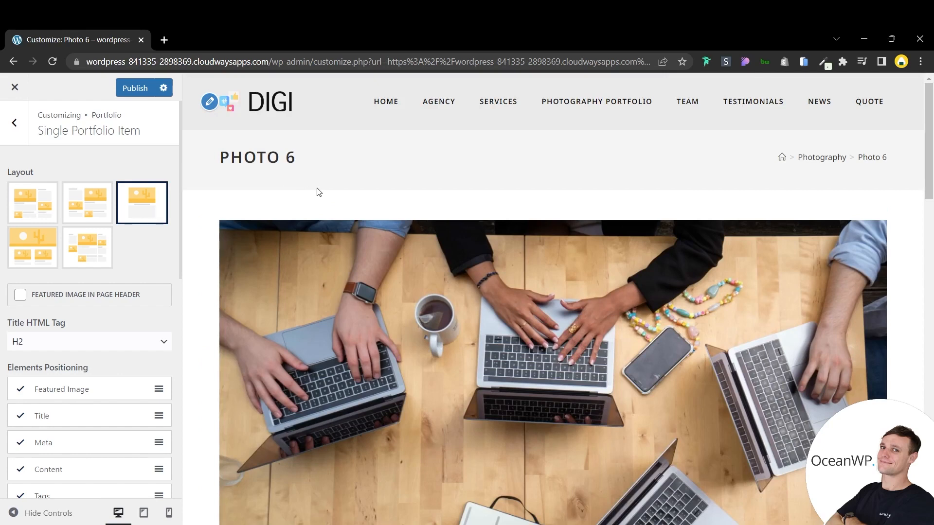
{"action": "scroll", "coordinate": [317, 192], "scroll_direction": "down", "scroll_amount": 1}
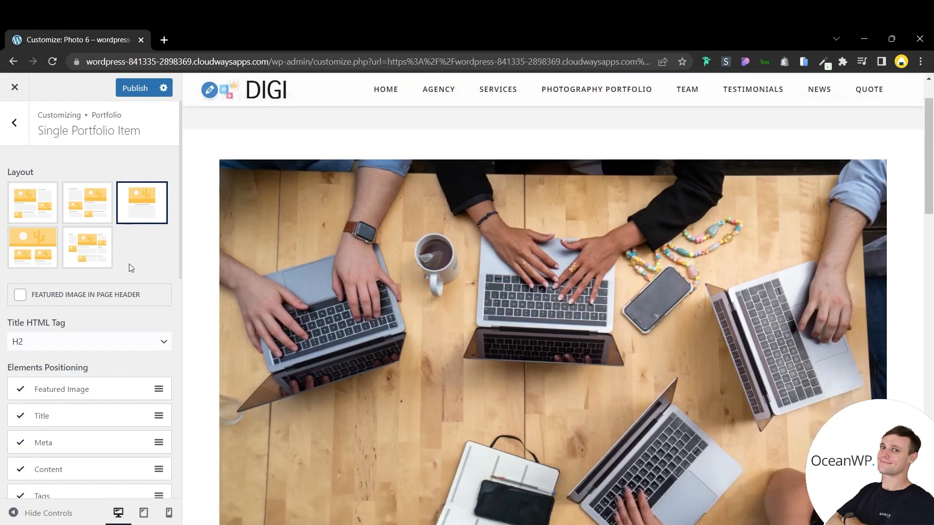
{"action": "scroll", "coordinate": [321, 250], "scroll_direction": "up", "scroll_amount": 1}
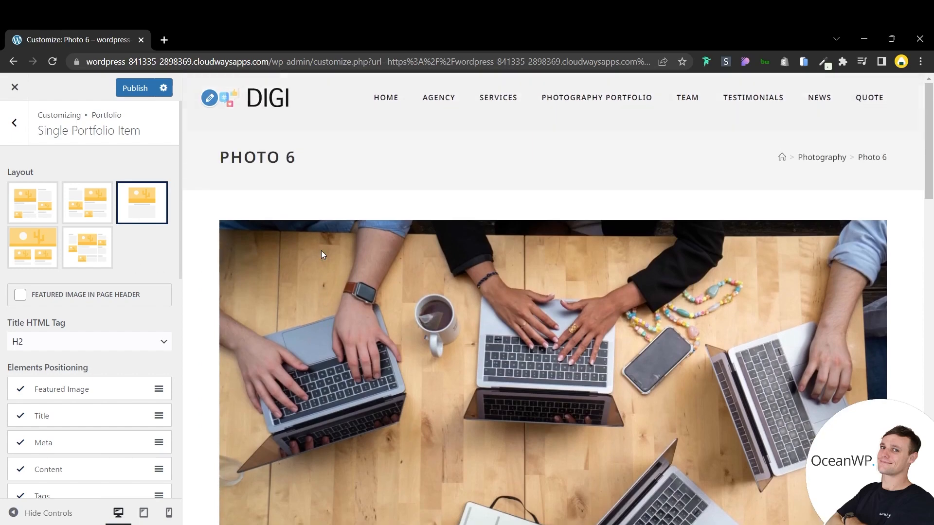
- Enable the featured image in the page header, try the Center Left position, and set the image position to Top Right
{"action": "left_click", "coordinate": [88, 296]}
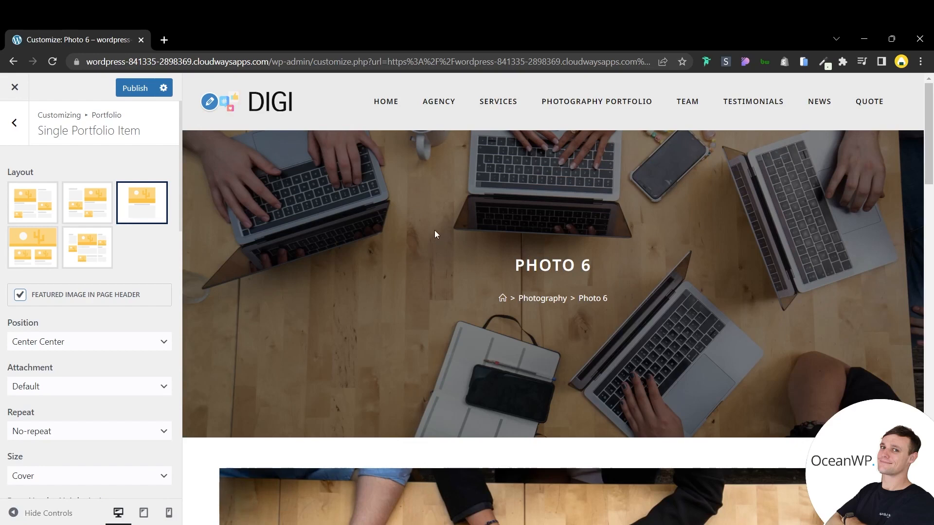
{"action": "left_click", "coordinate": [102, 339]}
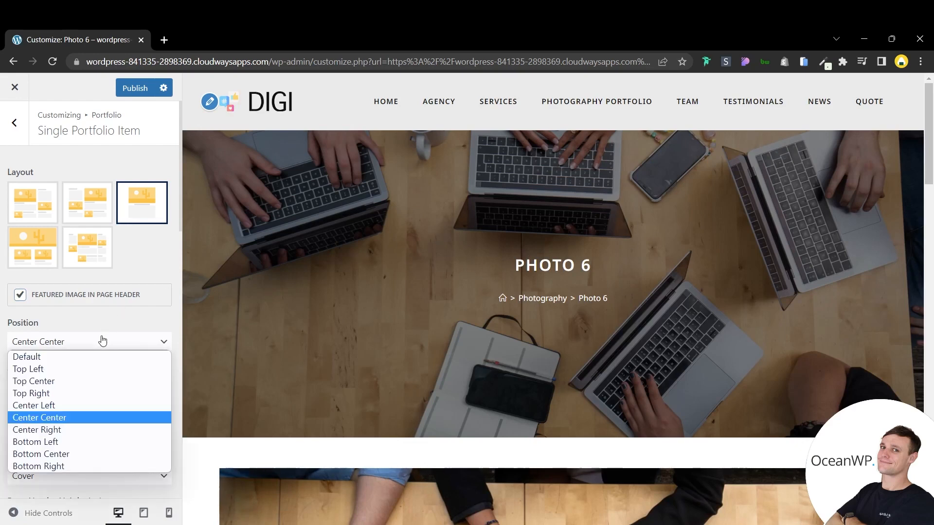
{"action": "left_click", "coordinate": [65, 404]}
{"action": "left_click", "coordinate": [63, 351]}
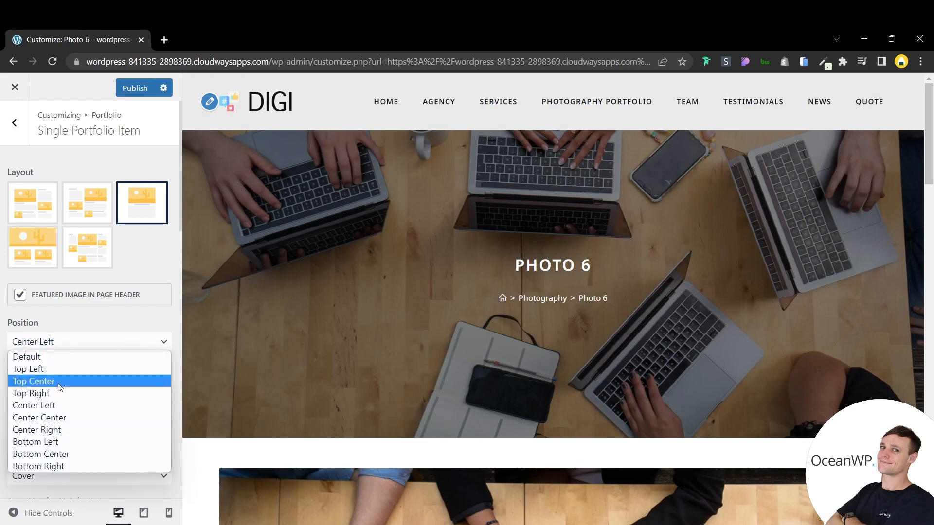
{"action": "left_click", "coordinate": [56, 392]}
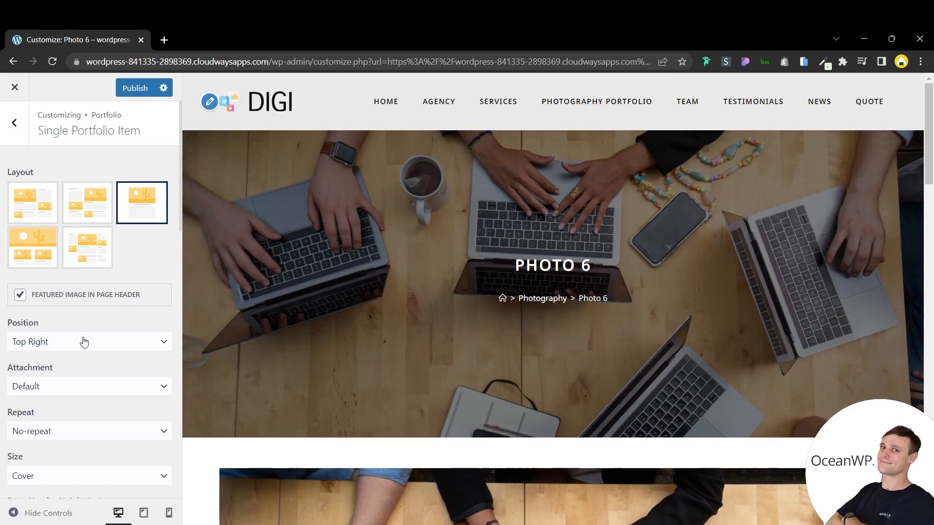
- Set the header image's attachment to Fixed and check the scrolling effect in the page preview
{"action": "scroll", "coordinate": [126, 251], "scroll_direction": "down", "scroll_amount": 1}
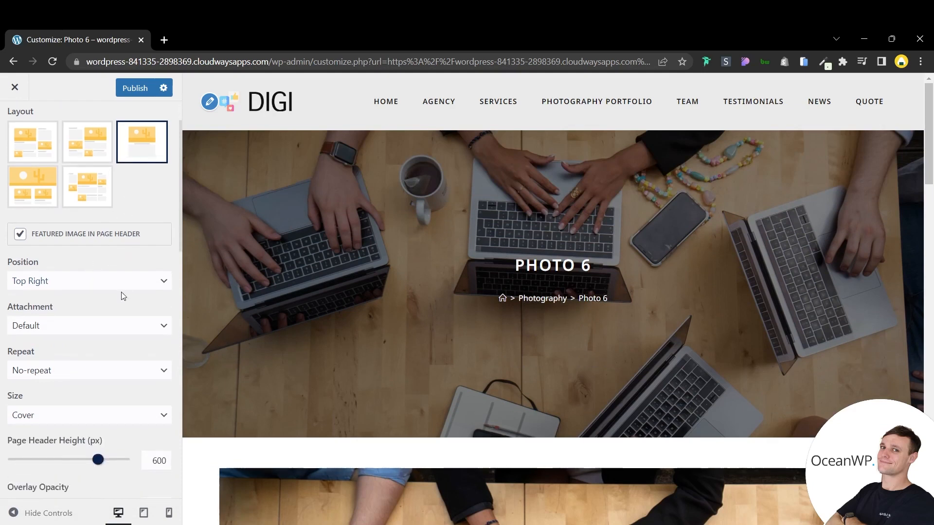
{"action": "left_click", "coordinate": [81, 326]}
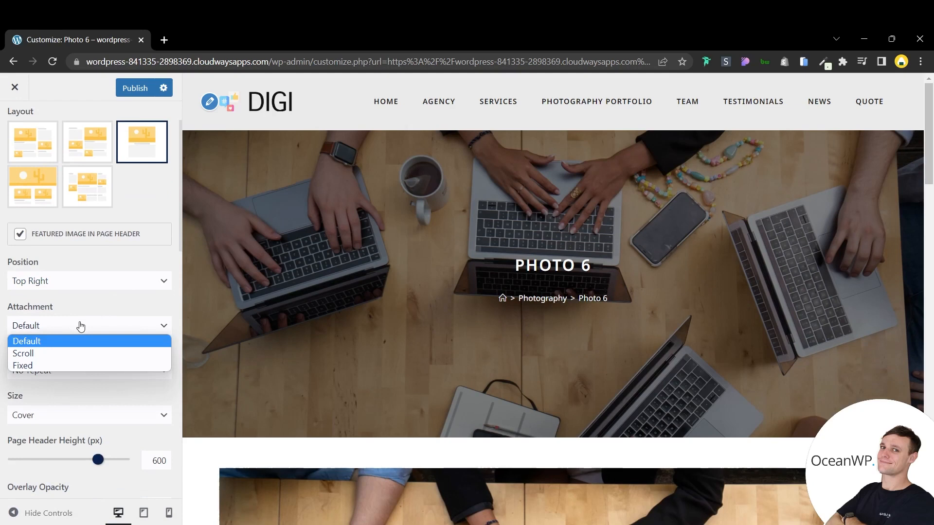
{"action": "left_click", "coordinate": [48, 364]}
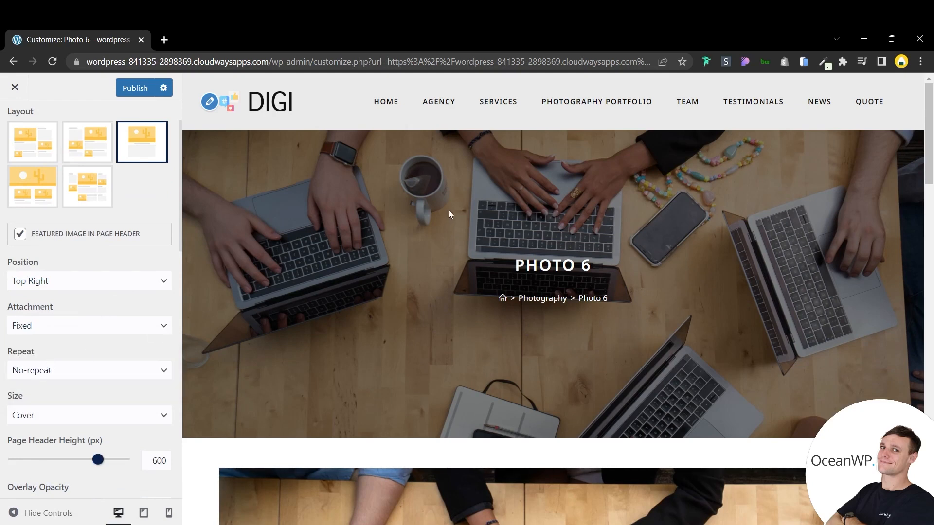
{"action": "scroll", "coordinate": [448, 211], "scroll_direction": "down", "scroll_amount": 3}
{"action": "scroll", "coordinate": [448, 211], "scroll_direction": "up", "scroll_amount": 3}
{"action": "scroll", "coordinate": [448, 211], "scroll_direction": "down", "scroll_amount": 3}
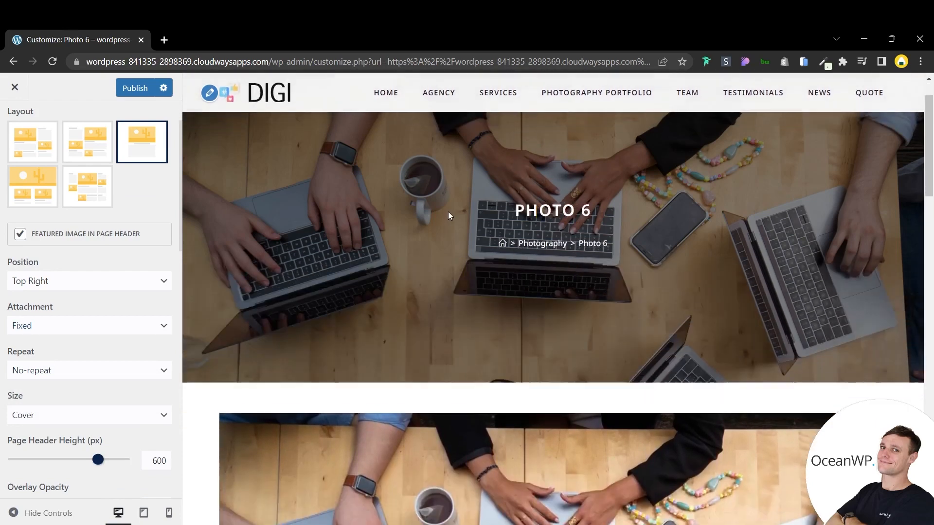
{"action": "scroll", "coordinate": [448, 212], "scroll_direction": "up", "scroll_amount": 2}
{"action": "scroll", "coordinate": [448, 212], "scroll_direction": "up", "scroll_amount": 1}
{"action": "scroll", "coordinate": [448, 212], "scroll_direction": "down", "scroll_amount": 2}
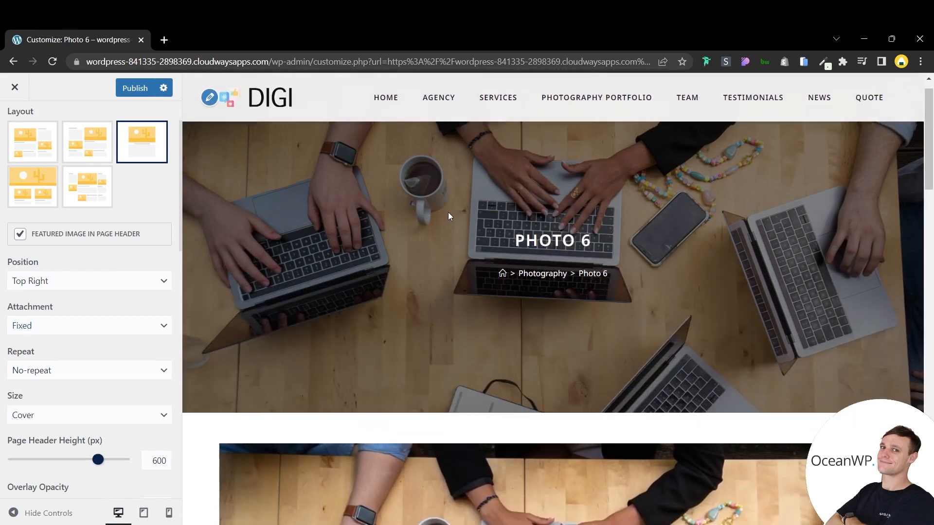
- Choose No-repeat for the header image's repeat and try the Contain size
{"action": "scroll", "coordinate": [110, 335], "scroll_direction": "down", "scroll_amount": 1}
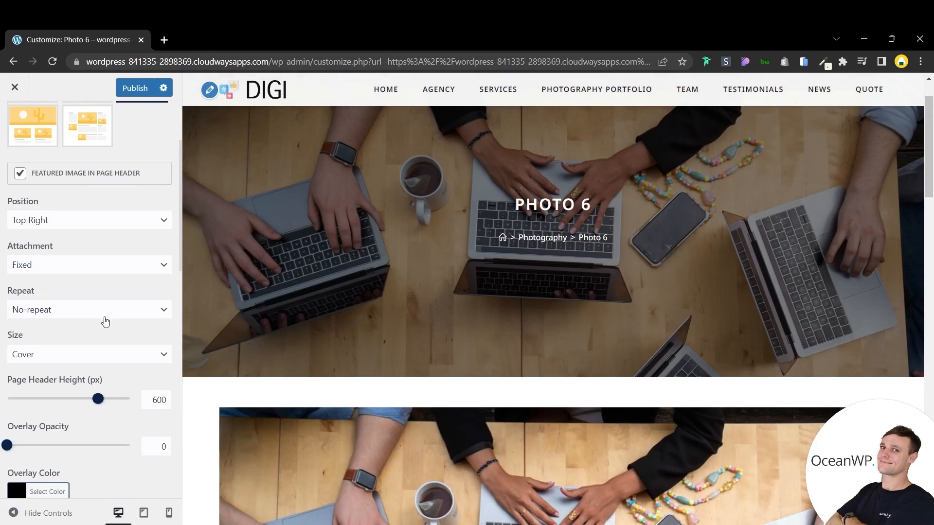
{"action": "left_click", "coordinate": [99, 312]}
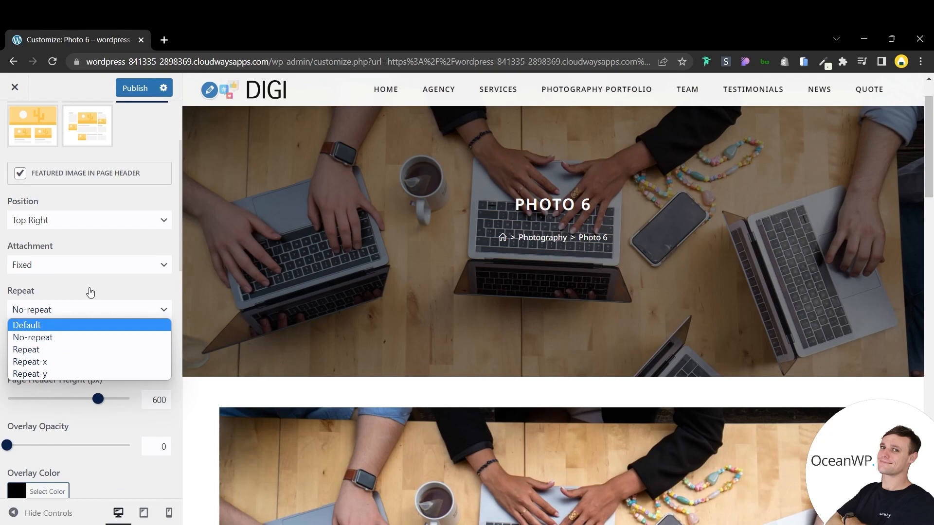
{"action": "left_click", "coordinate": [52, 335]}
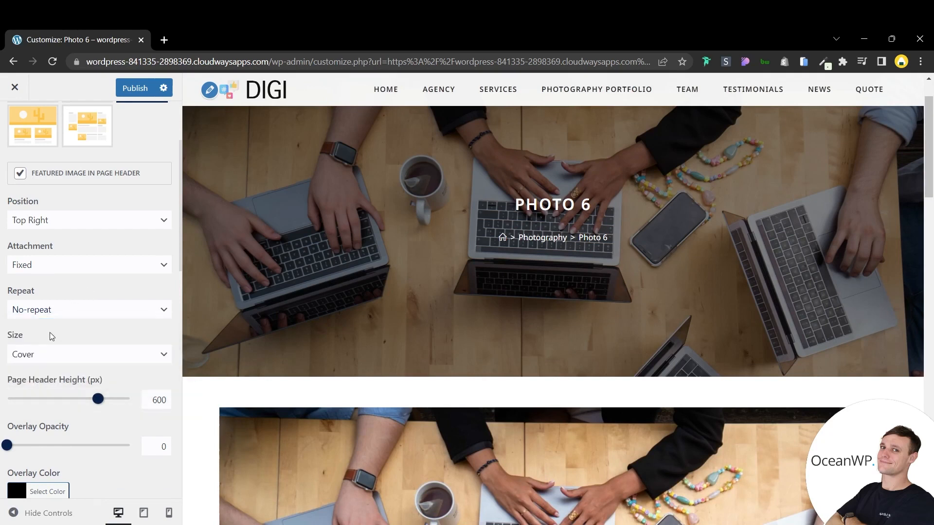
{"action": "scroll", "coordinate": [86, 269], "scroll_direction": "down", "scroll_amount": 3}
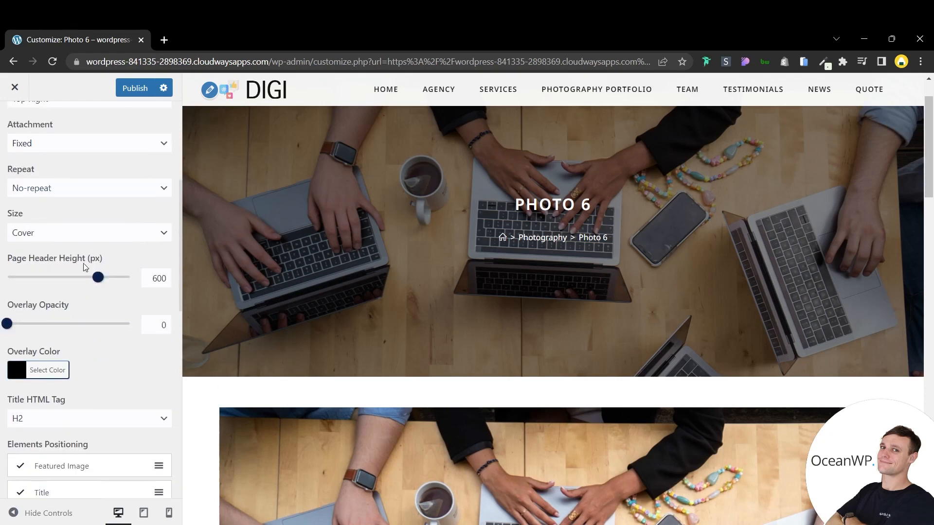
{"action": "left_click", "coordinate": [77, 237]}
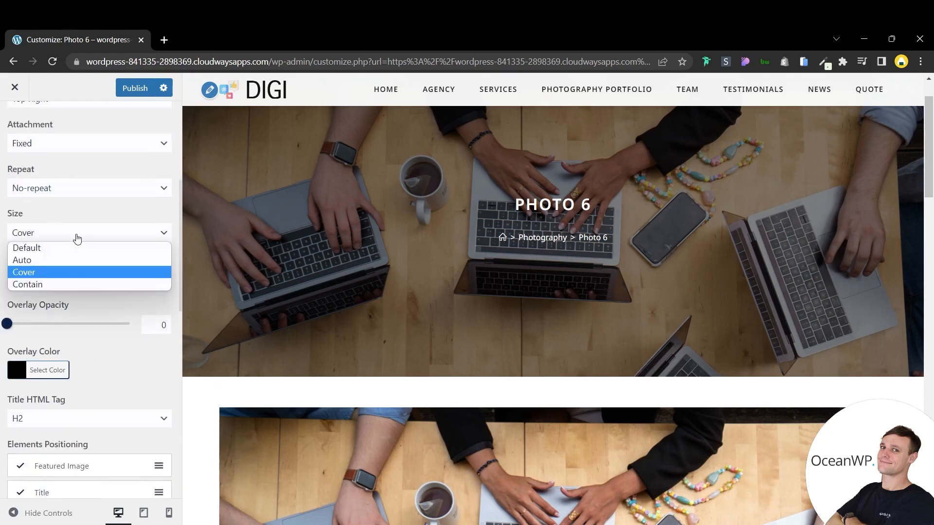
{"action": "left_click", "coordinate": [47, 284]}
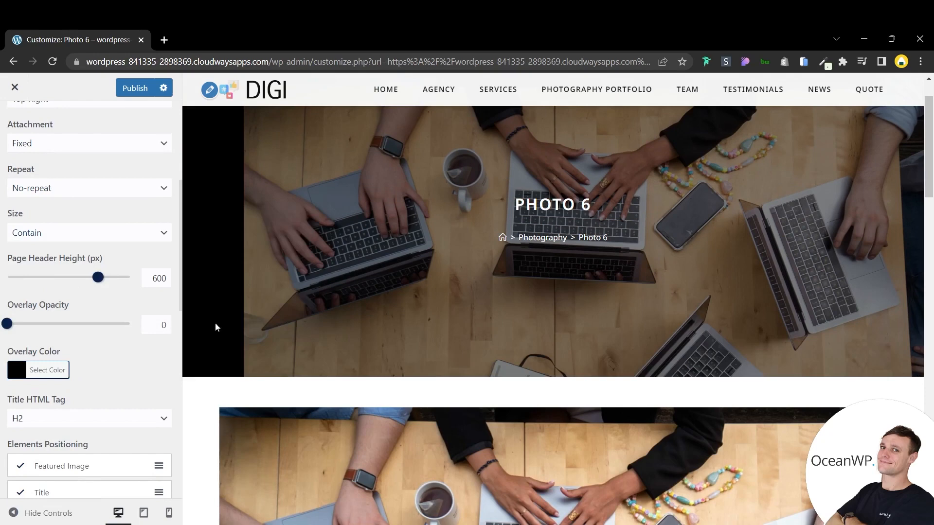
- Try the orange preset #dd9933 as the page header's overlay color
{"action": "scroll", "coordinate": [84, 360], "scroll_direction": "up", "scroll_amount": 1}
{"action": "left_click", "coordinate": [30, 432]}
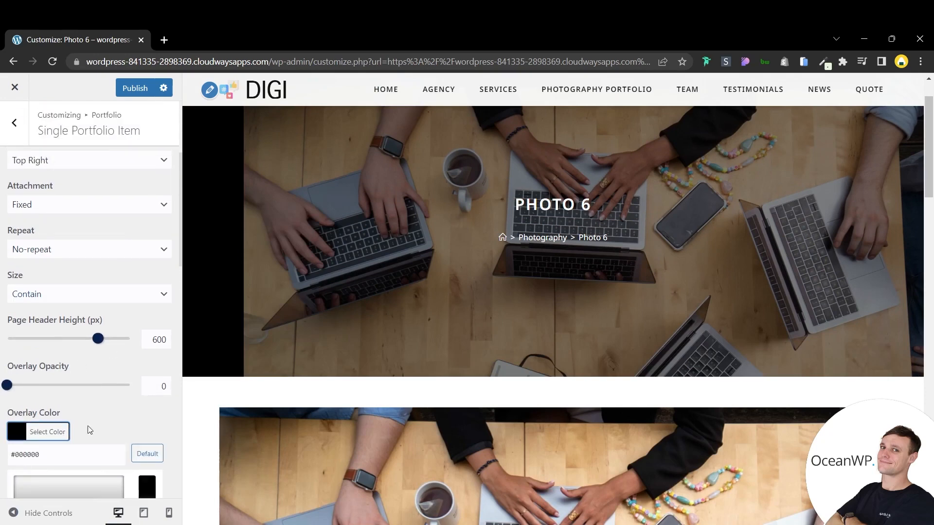
{"action": "scroll", "coordinate": [85, 423], "scroll_direction": "down", "scroll_amount": 4}
{"action": "left_click", "coordinate": [61, 412]}
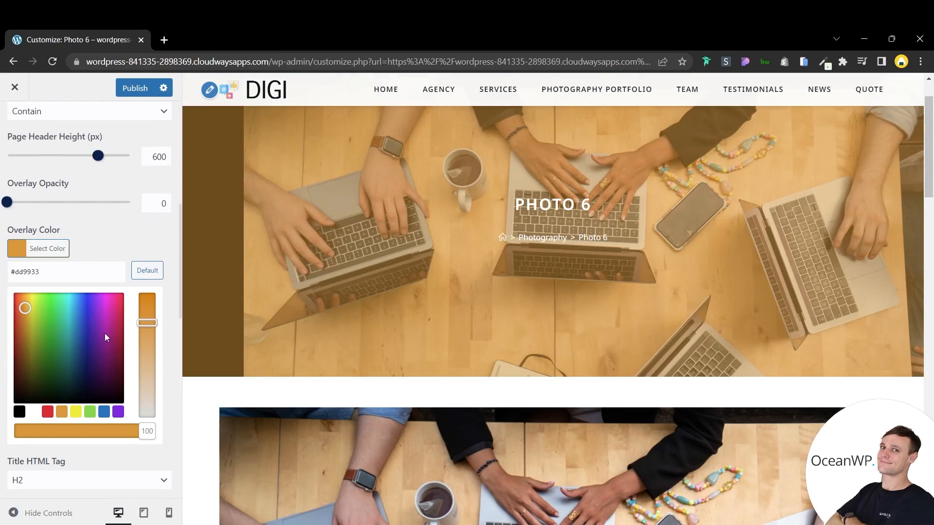
- Set the header image's size to Cover
{"action": "scroll", "coordinate": [115, 237], "scroll_direction": "up", "scroll_amount": 1}
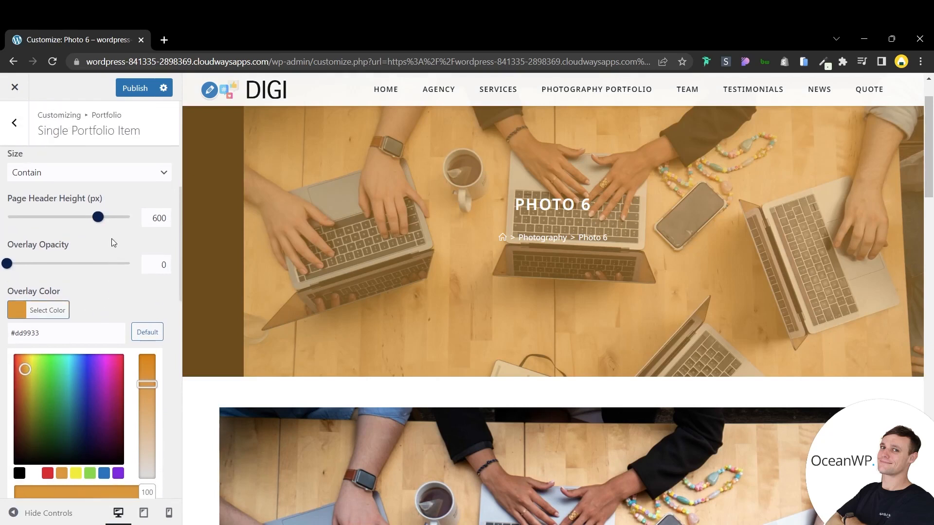
{"action": "scroll", "coordinate": [109, 240], "scroll_direction": "up", "scroll_amount": 1}
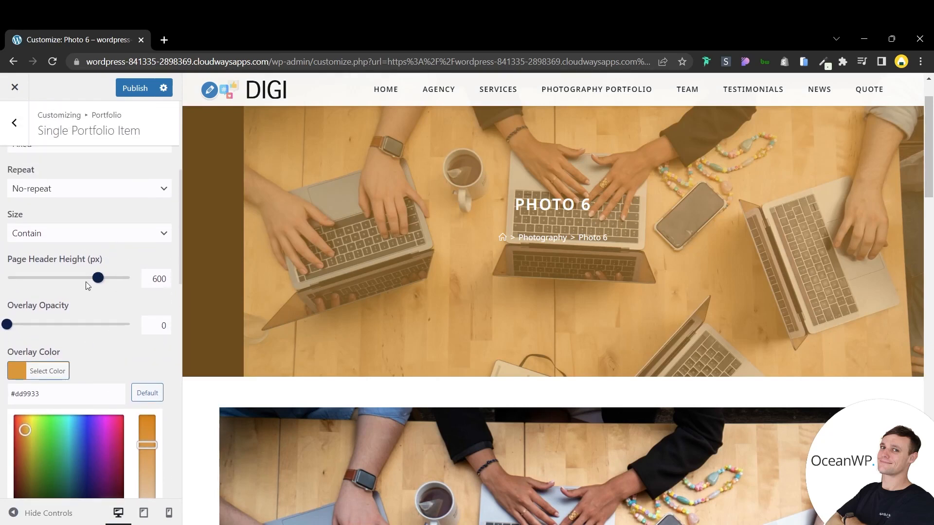
{"action": "left_click", "coordinate": [58, 233]}
{"action": "left_click", "coordinate": [52, 273]}
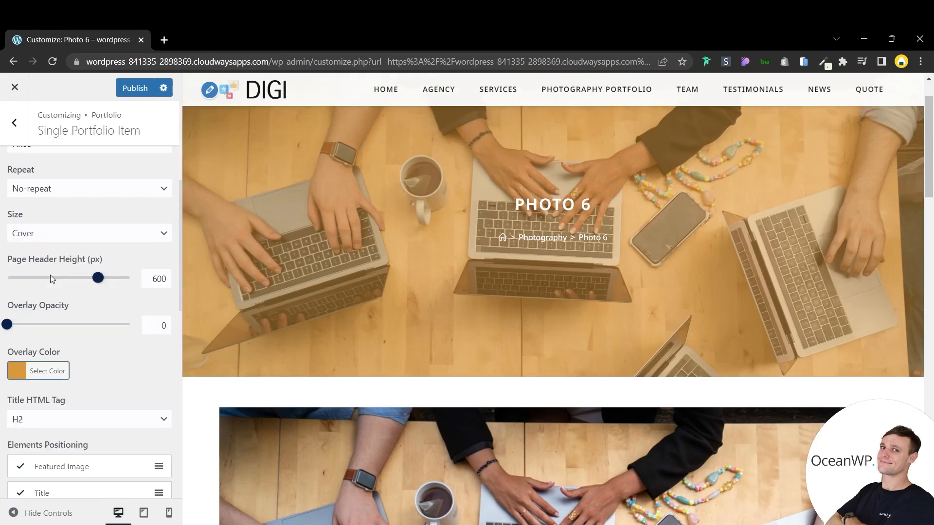
- Change the page header's overlay color to dark brown #211507 and reduce the color's opacity to 85
{"action": "left_click", "coordinate": [38, 371]}
{"action": "scroll", "coordinate": [83, 427], "scroll_direction": "down", "scroll_amount": 2}
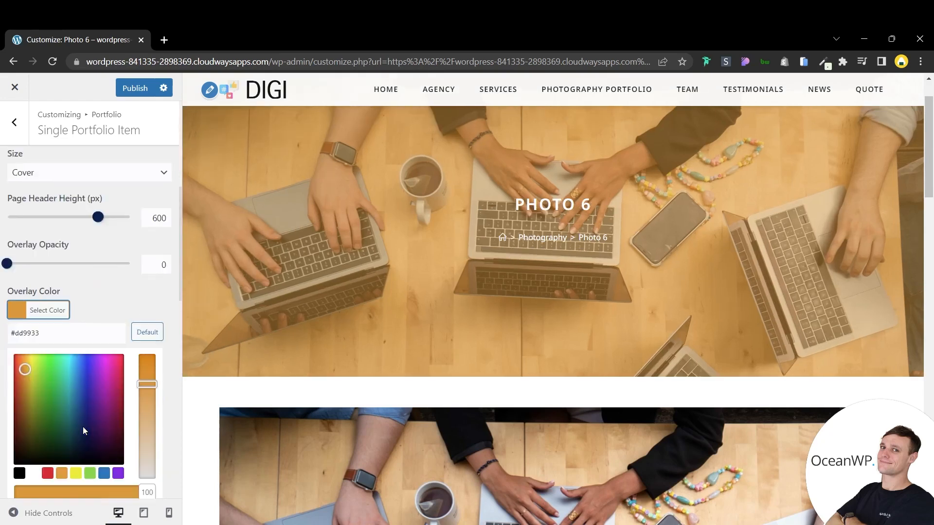
{"action": "left_click", "coordinate": [23, 390]}
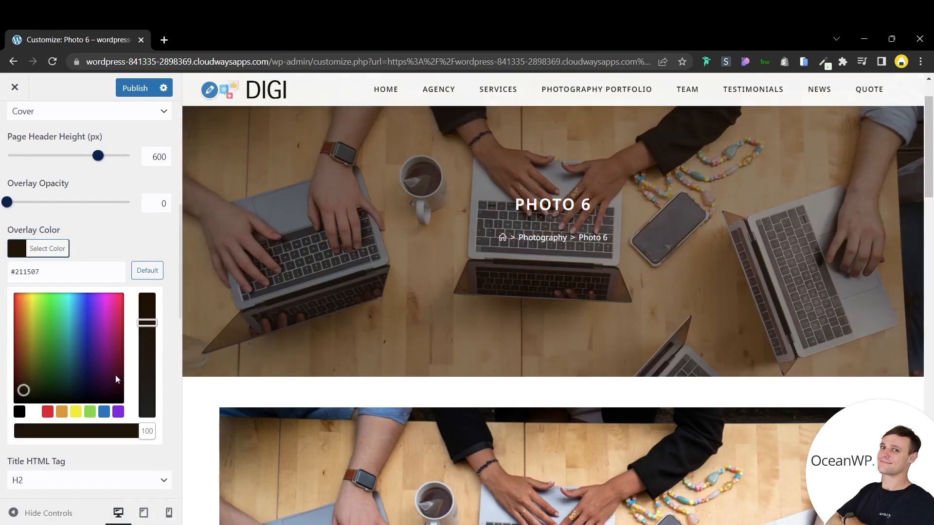
{"action": "left_click_drag", "start_coordinate": [147, 430], "coordinate": [127, 428]}
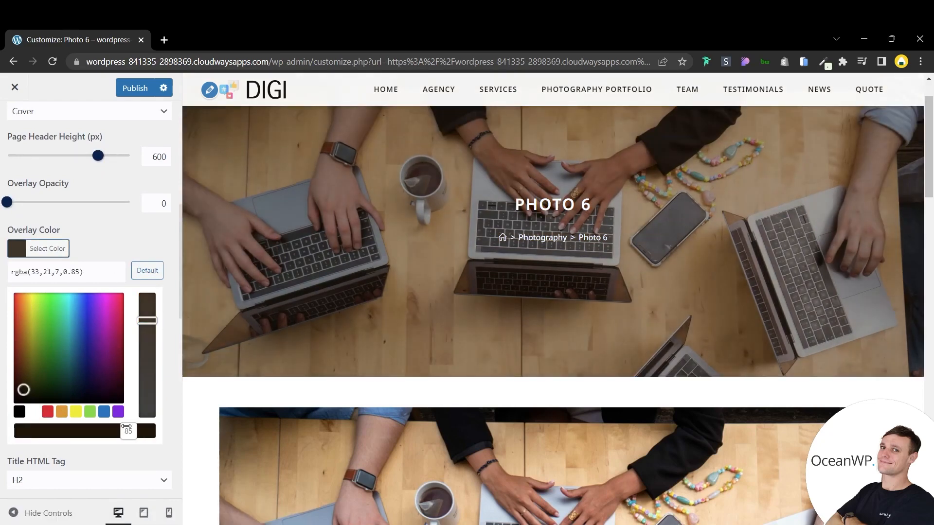
- Close the overlay color picker and hide the Featured Image element on the single portfolio item page
{"action": "left_click", "coordinate": [111, 239]}
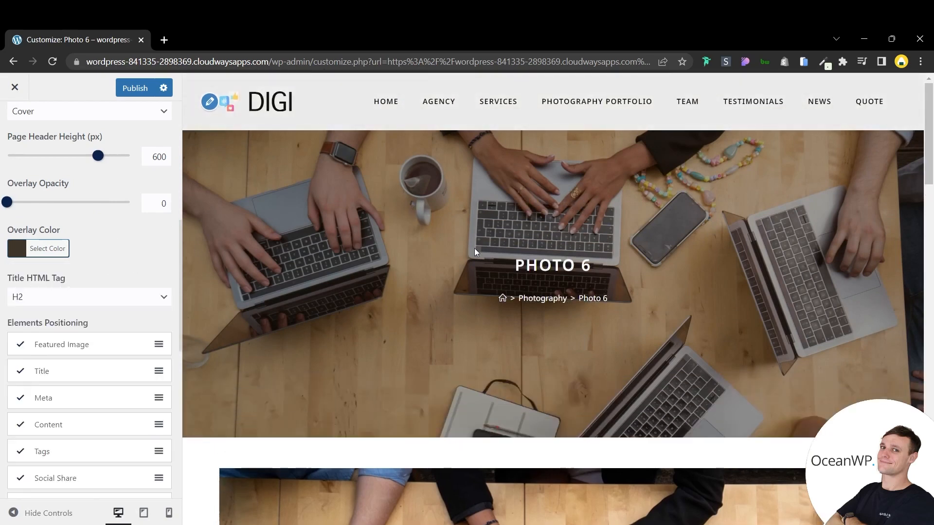
{"action": "scroll", "coordinate": [474, 248], "scroll_direction": "down", "scroll_amount": 8}
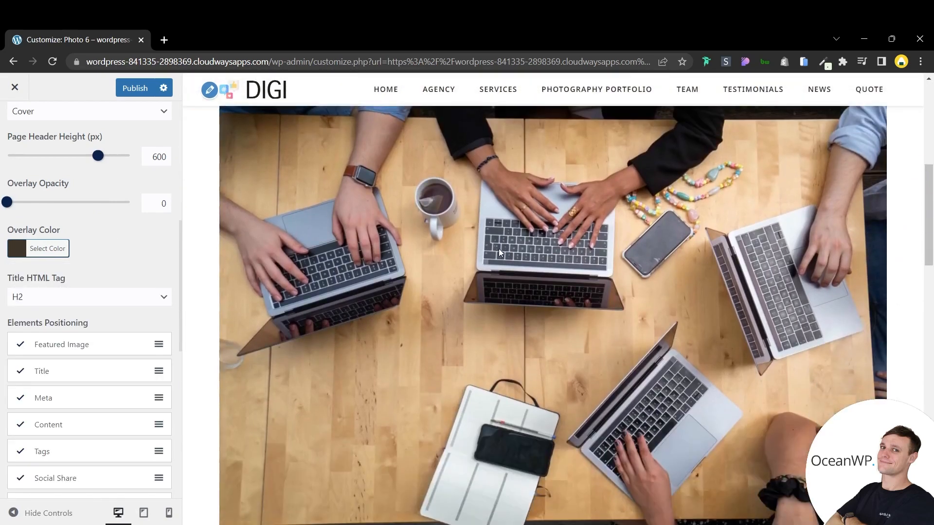
{"action": "scroll", "coordinate": [567, 270], "scroll_direction": "up", "scroll_amount": 7}
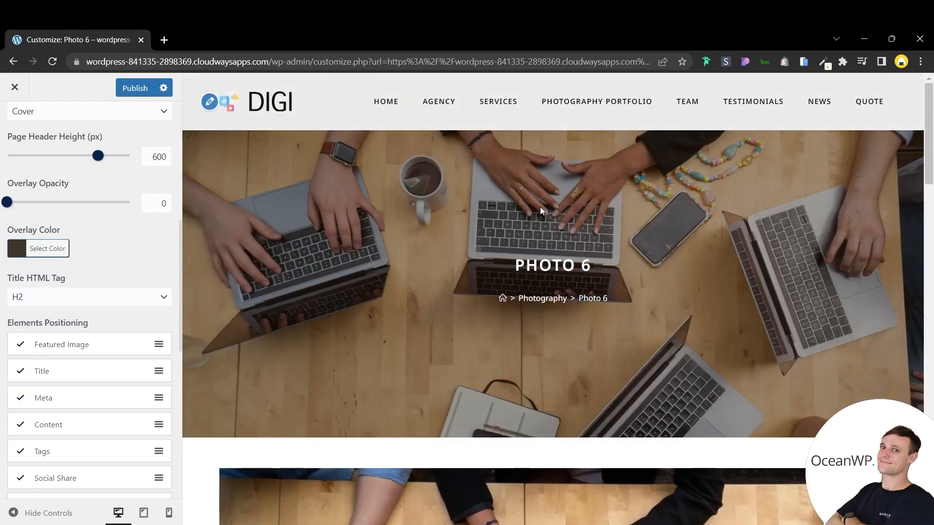
{"action": "left_click", "coordinate": [91, 345]}
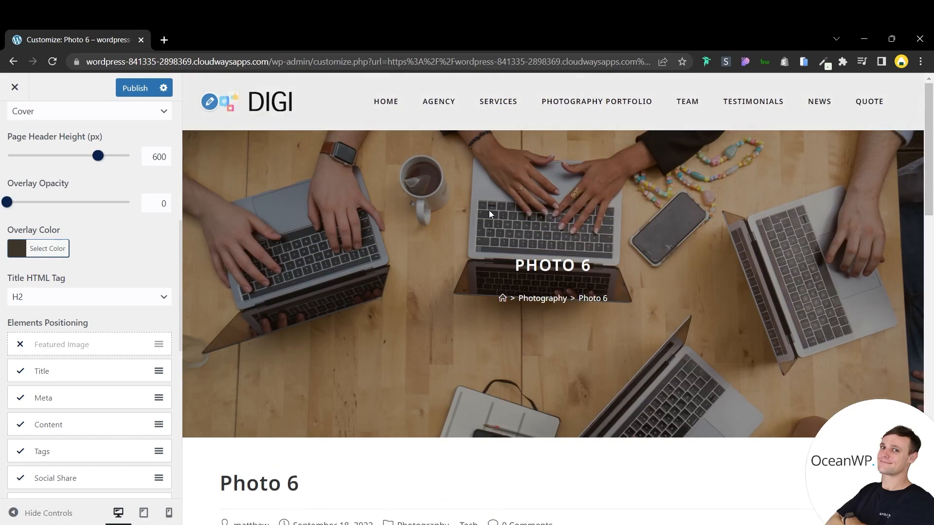
{"action": "scroll", "coordinate": [488, 211], "scroll_direction": "down", "scroll_amount": 5}
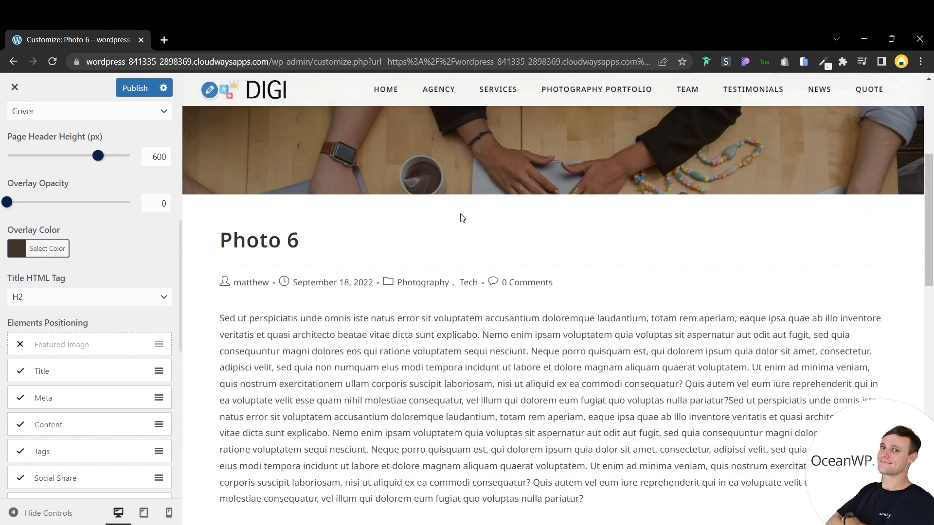
{"action": "scroll", "coordinate": [463, 218], "scroll_direction": "up", "scroll_amount": 3}
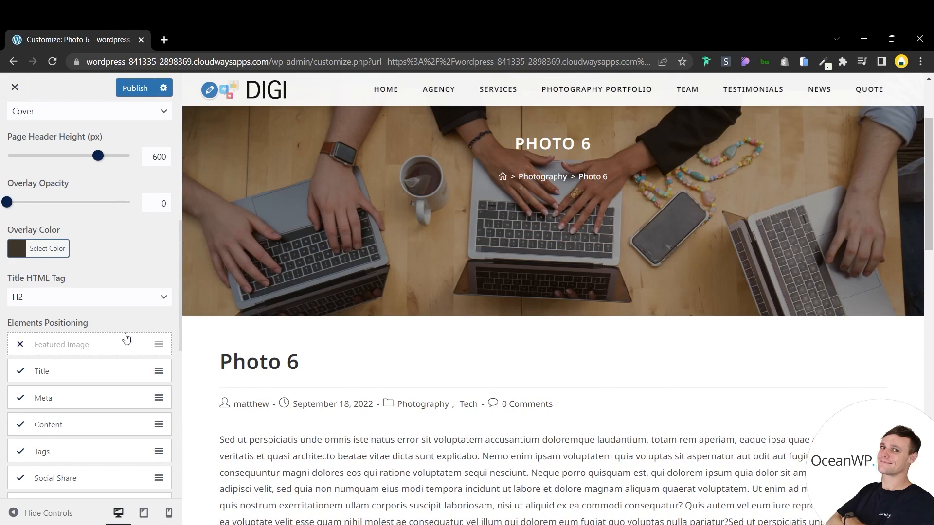
- Examine the Elements Positioning list against the Photo 6 preview, from the title and meta down to related items and comments
{"action": "scroll", "coordinate": [112, 325], "scroll_direction": "down", "scroll_amount": 1}
{"action": "scroll", "coordinate": [112, 271], "scroll_direction": "down", "scroll_amount": 1}
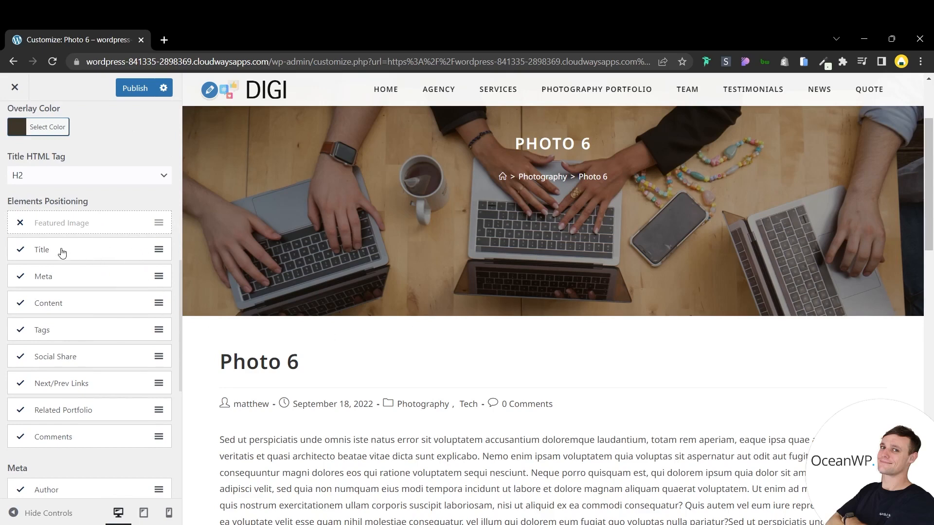
{"action": "scroll", "coordinate": [243, 340], "scroll_direction": "down", "scroll_amount": 1}
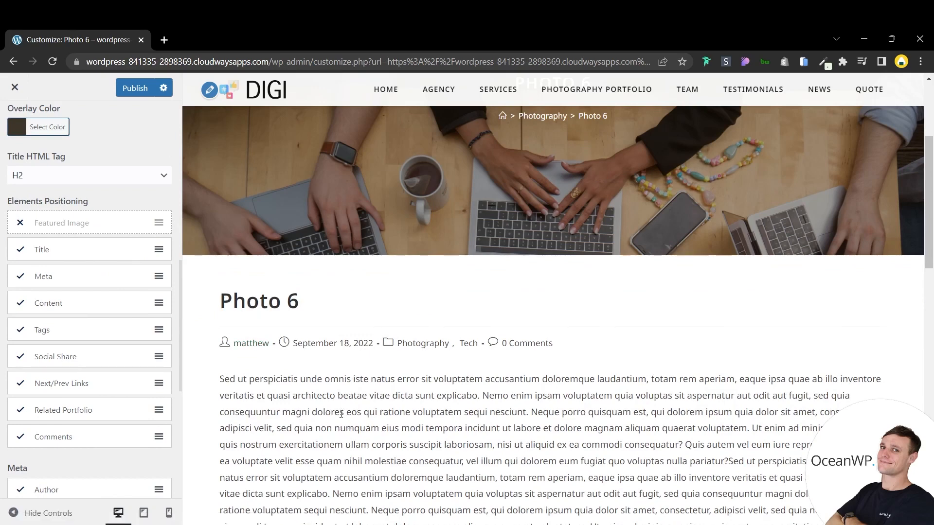
{"action": "scroll", "coordinate": [341, 414], "scroll_direction": "down", "scroll_amount": 4}
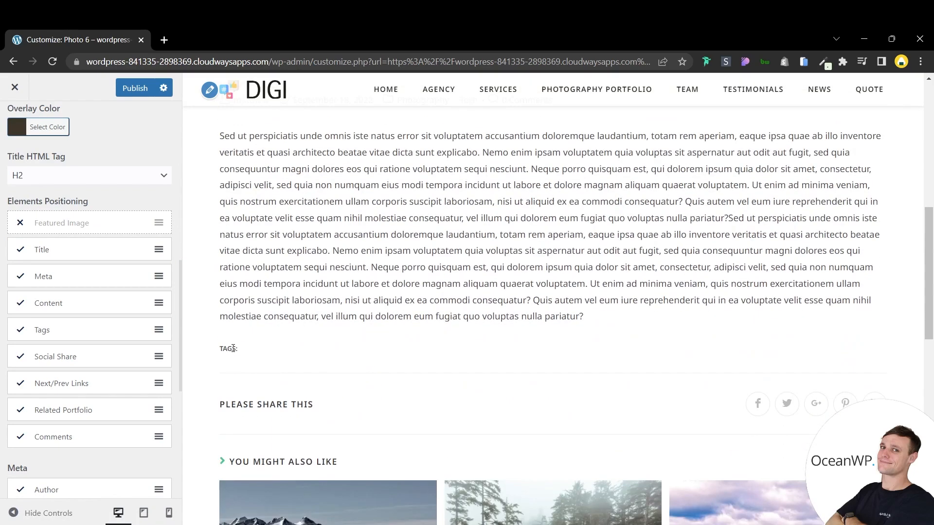
{"action": "scroll", "coordinate": [273, 337], "scroll_direction": "down", "scroll_amount": 1}
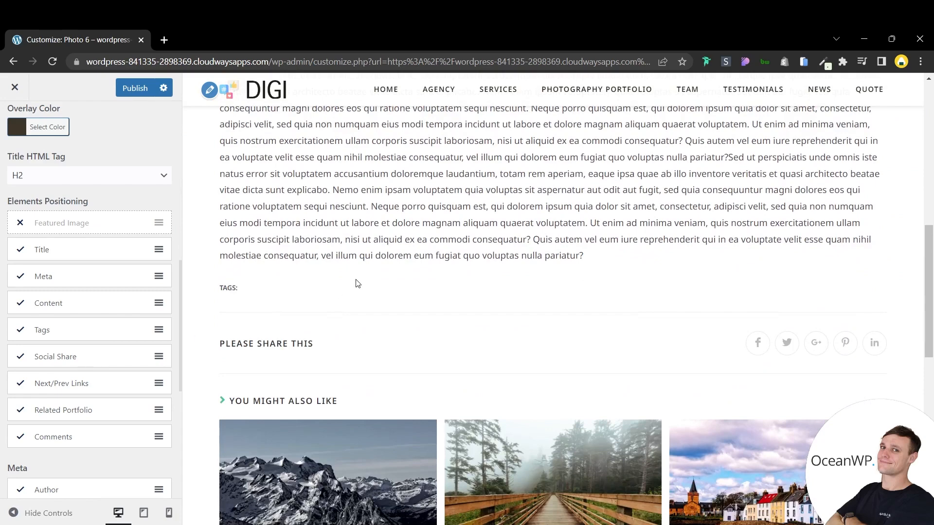
{"action": "scroll", "coordinate": [340, 268], "scroll_direction": "down", "scroll_amount": 1}
{"action": "scroll", "coordinate": [331, 257], "scroll_direction": "down", "scroll_amount": 4}
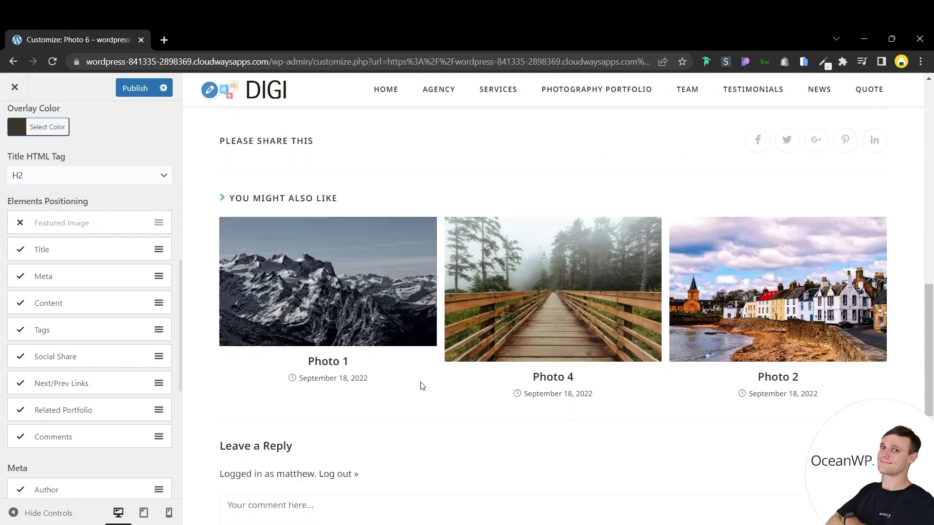
{"action": "scroll", "coordinate": [204, 292], "scroll_direction": "up", "scroll_amount": 9}
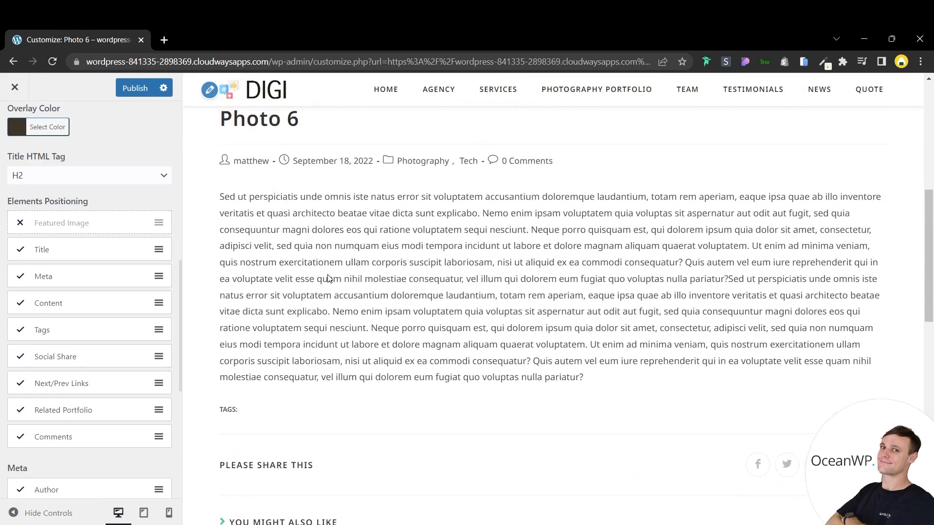
- Try placing the Title element below Content and hiding the Meta element, restoring each one after its trial
{"action": "left_click_drag", "start_coordinate": [96, 259], "coordinate": [106, 307]}
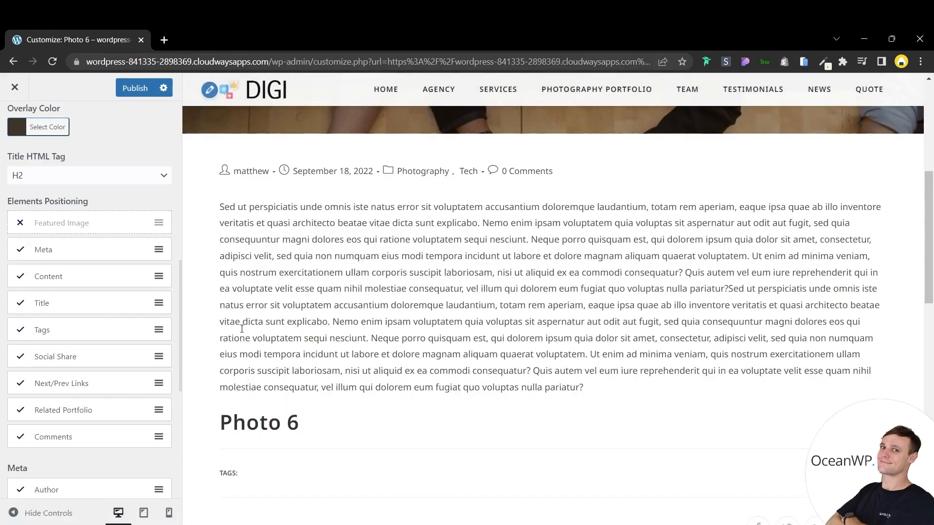
{"action": "left_click_drag", "start_coordinate": [62, 305], "coordinate": [63, 252]}
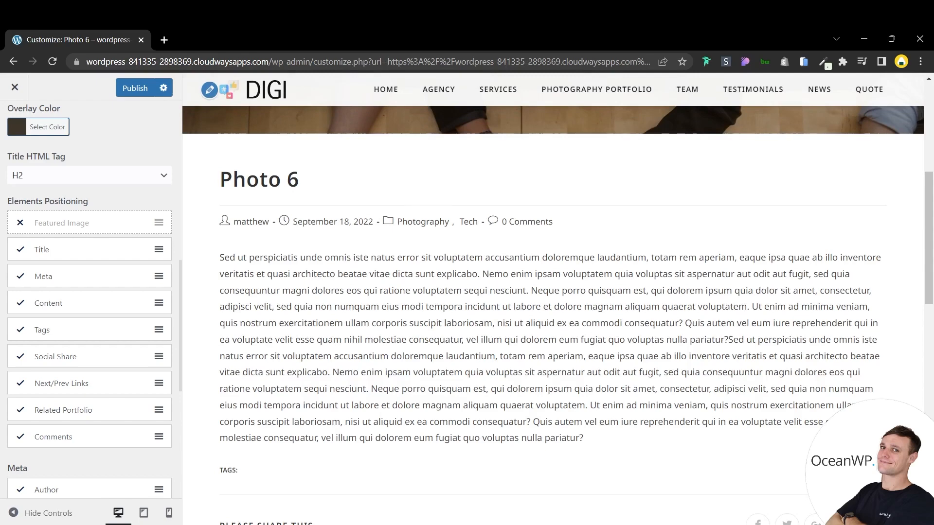
{"action": "left_click", "coordinate": [141, 273]}
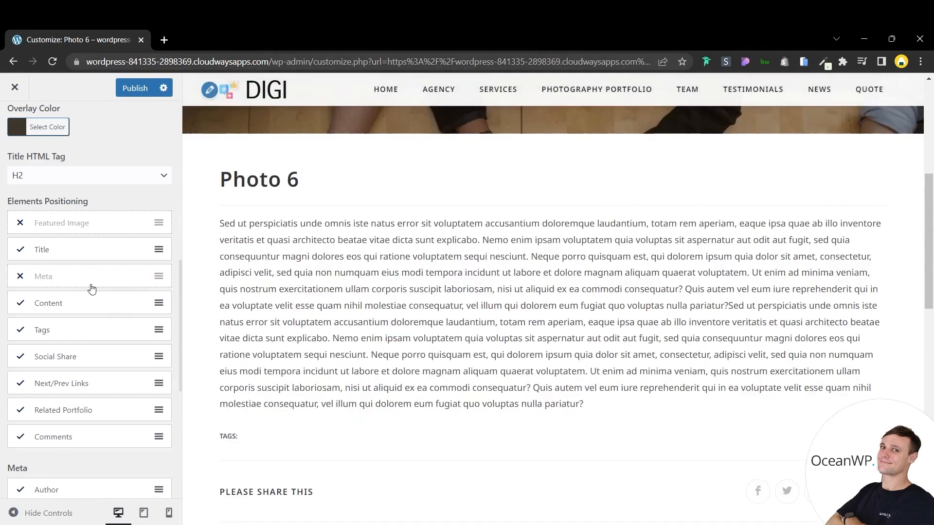
{"action": "left_click", "coordinate": [87, 286]}
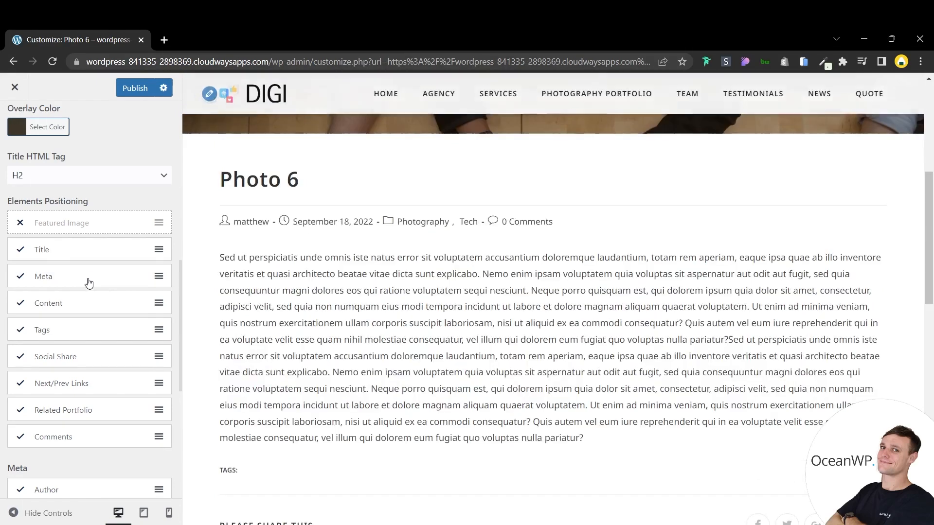
- Examine the preview's tags, share icons, related items and comment form, along with the Meta and related portfolio options
{"action": "scroll", "coordinate": [235, 271], "scroll_direction": "down", "scroll_amount": 5}
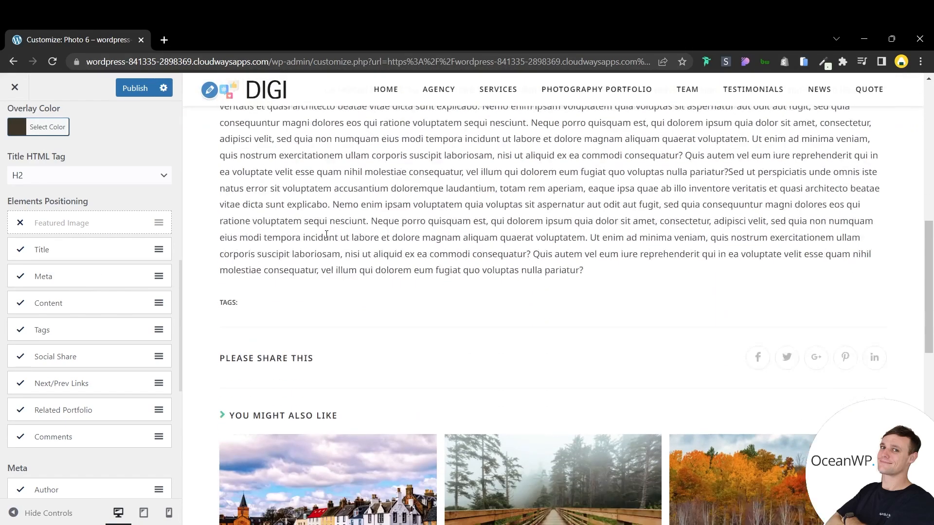
{"action": "scroll", "coordinate": [328, 237], "scroll_direction": "down", "scroll_amount": 1}
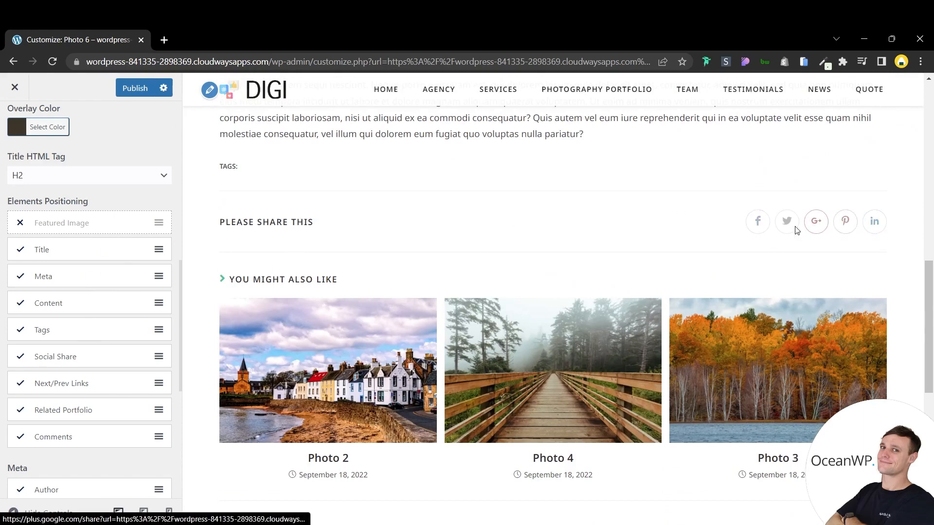
{"action": "scroll", "coordinate": [419, 202], "scroll_direction": "down", "scroll_amount": 1}
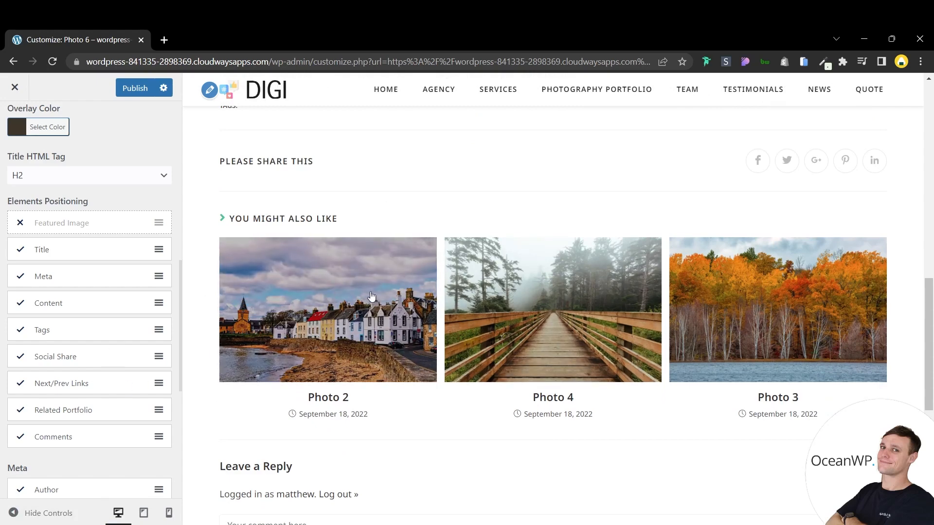
{"action": "scroll", "coordinate": [225, 388], "scroll_direction": "down", "scroll_amount": 1}
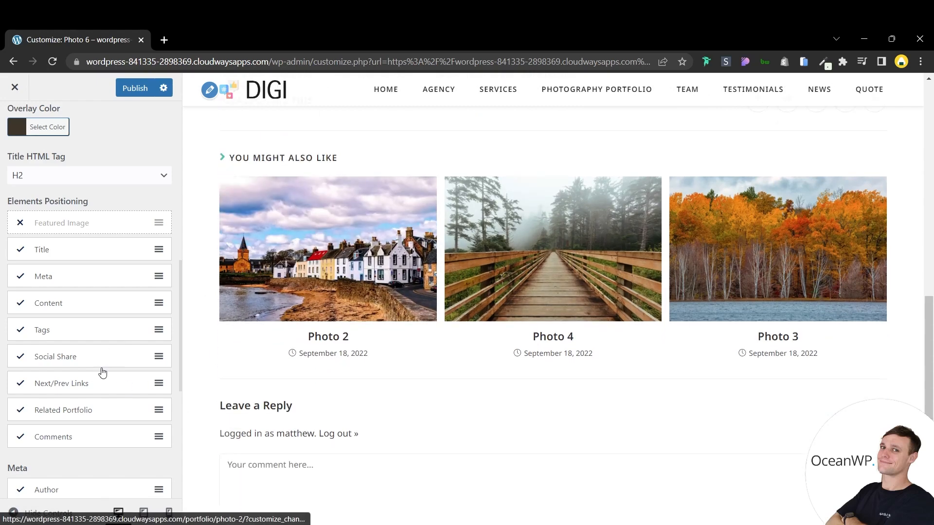
{"action": "scroll", "coordinate": [102, 373], "scroll_direction": "down", "scroll_amount": 2}
{"action": "scroll", "coordinate": [272, 389], "scroll_direction": "down", "scroll_amount": 1}
{"action": "scroll", "coordinate": [102, 389], "scroll_direction": "down", "scroll_amount": 2}
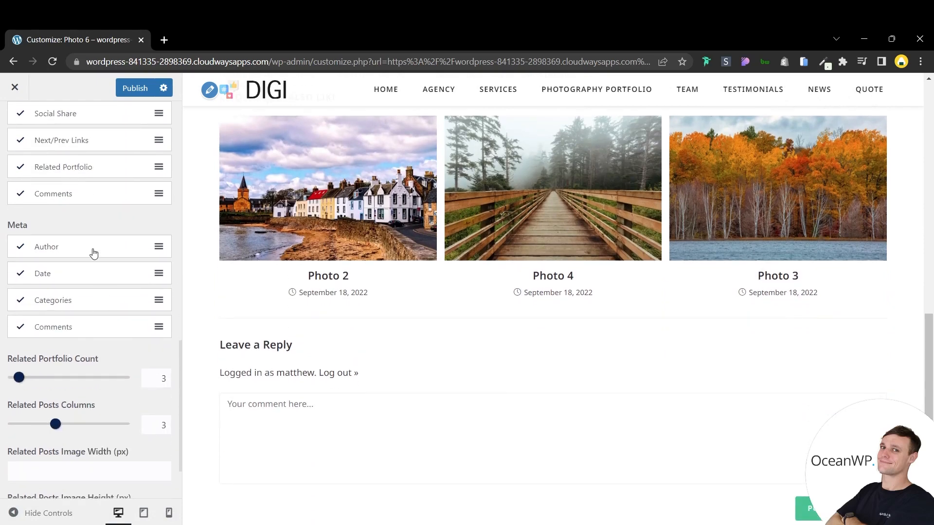
{"action": "scroll", "coordinate": [258, 280], "scroll_direction": "down", "scroll_amount": 1}
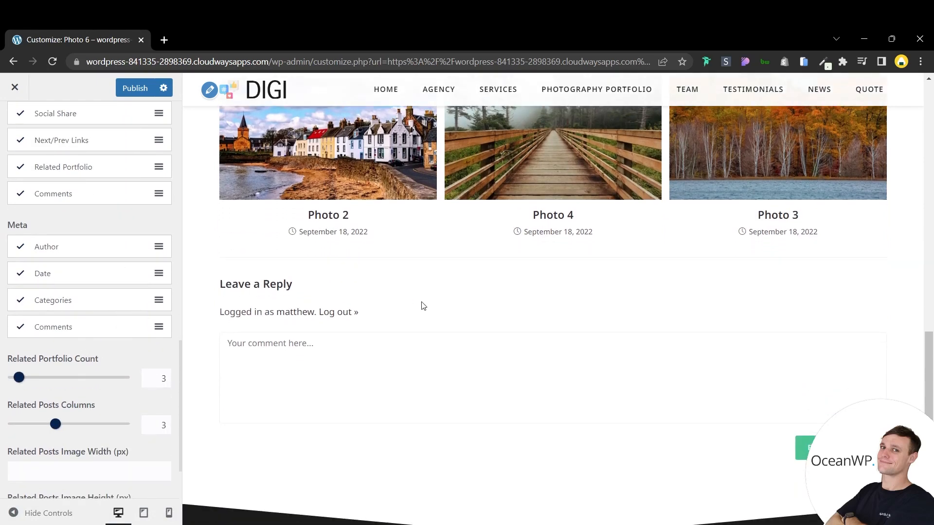
{"action": "scroll", "coordinate": [323, 235], "scroll_direction": "down", "scroll_amount": 2}
{"action": "scroll", "coordinate": [322, 236], "scroll_direction": "up", "scroll_amount": 2}
{"action": "scroll", "coordinate": [88, 256], "scroll_direction": "up", "scroll_amount": 1}
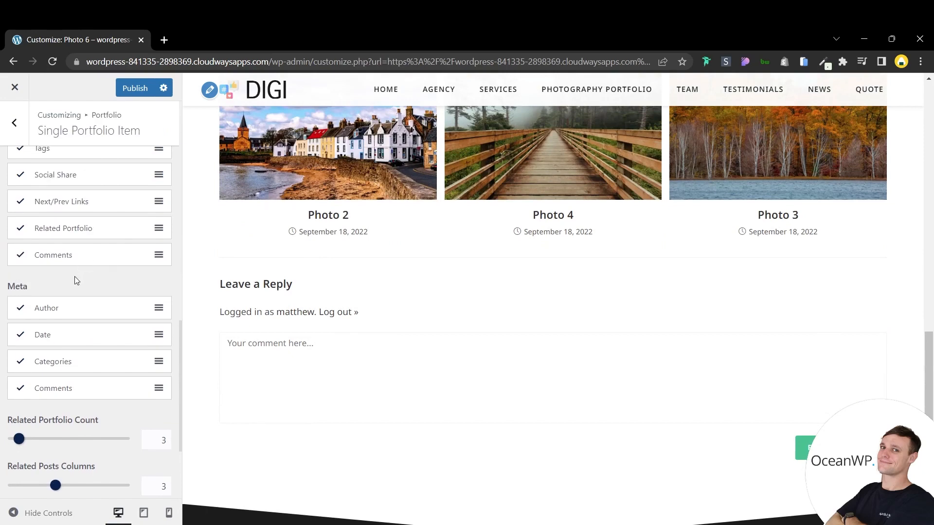
- Set the Related Portfolio Count to 4
{"action": "scroll", "coordinate": [76, 280], "scroll_direction": "down", "scroll_amount": 1}
{"action": "scroll", "coordinate": [337, 245], "scroll_direction": "up", "scroll_amount": 2}
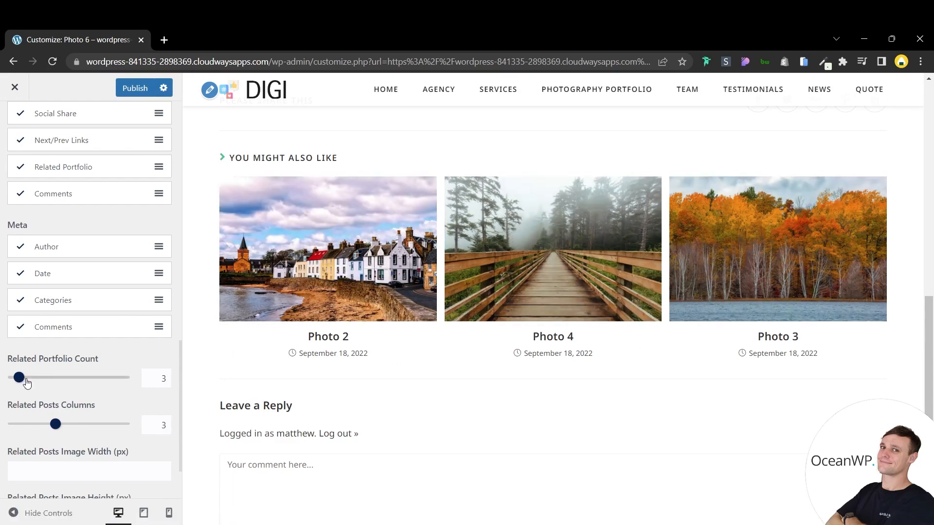
{"action": "left_click_drag", "start_coordinate": [21, 379], "coordinate": [33, 383]}
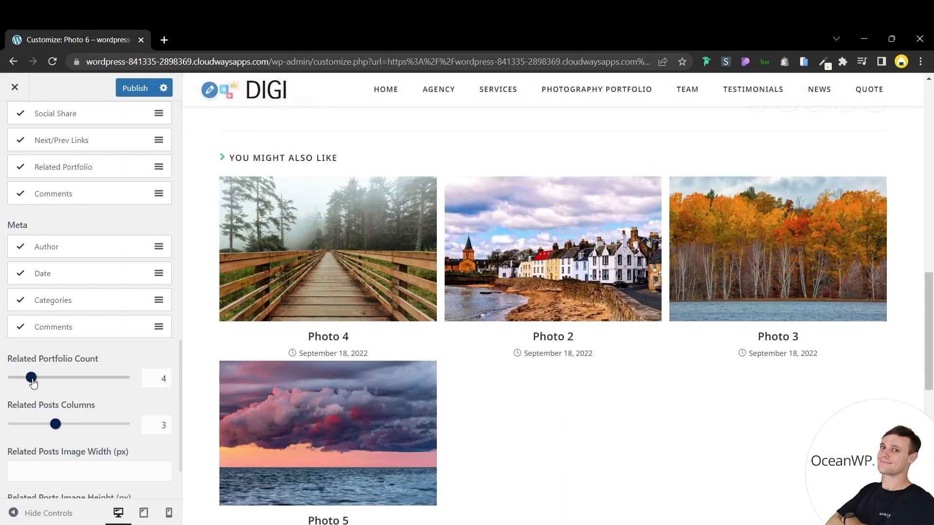
{"action": "mouse_move", "coordinate": [33, 383]}
{"action": "left_mouse_down"}
{"action": "mouse_move", "coordinate": [58, 382]}
{"action": "mouse_move", "coordinate": [38, 382]}
{"action": "left_mouse_up"}
- Try 2 columns and a single column for the related posts and check the preview
{"action": "left_click_drag", "start_coordinate": [54, 426], "coordinate": [40, 426]}
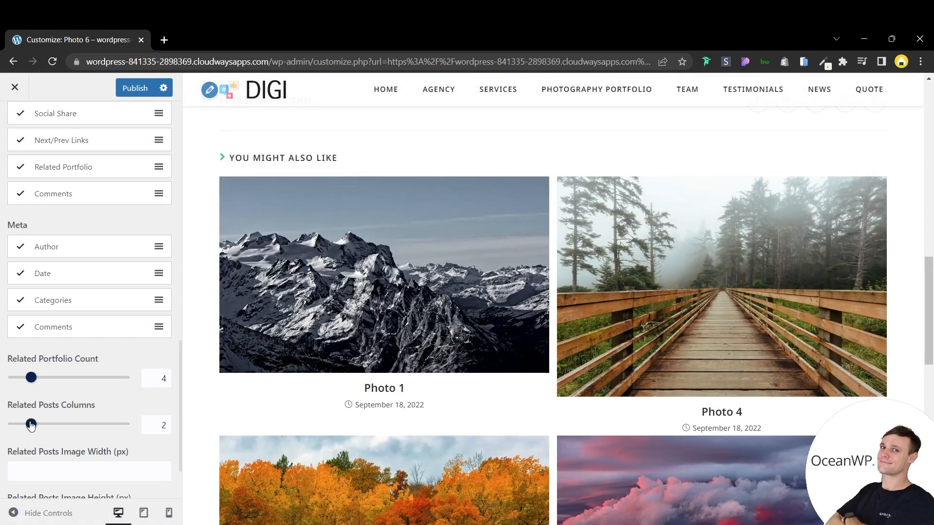
{"action": "left_click_drag", "start_coordinate": [34, 426], "coordinate": [11, 427]}
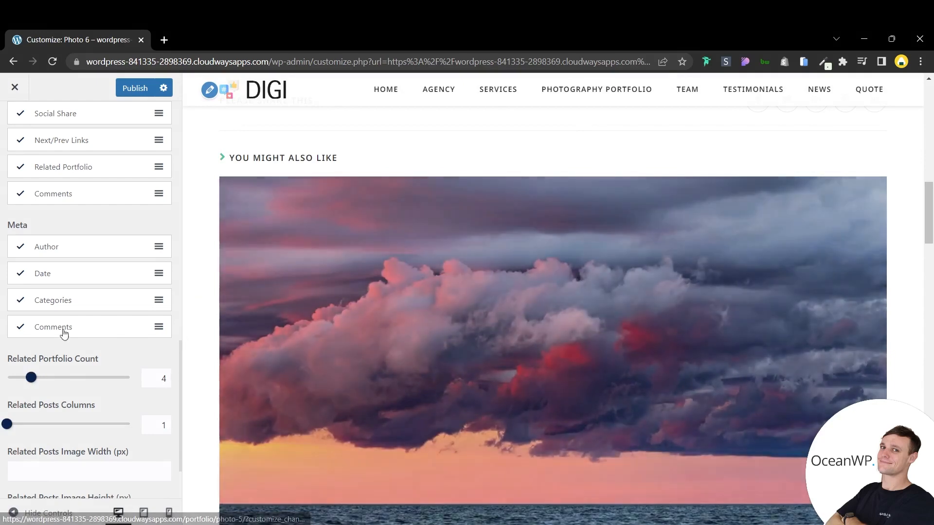
{"action": "scroll", "coordinate": [499, 328], "scroll_direction": "down", "scroll_amount": 2}
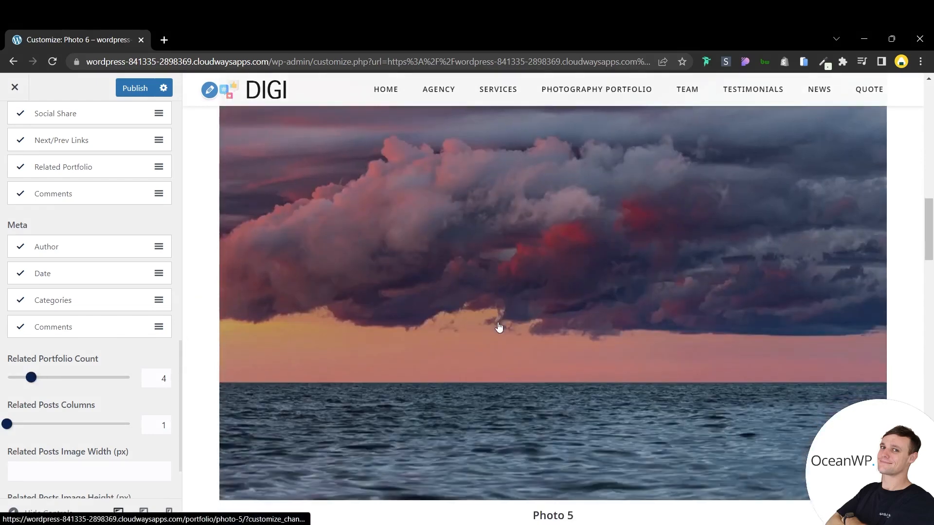
{"action": "scroll", "coordinate": [499, 328], "scroll_direction": "up", "scroll_amount": 2}
- Set the Related Posts Columns to 4 and check the related items row in the preview
{"action": "left_click_drag", "start_coordinate": [12, 427], "coordinate": [58, 428]}
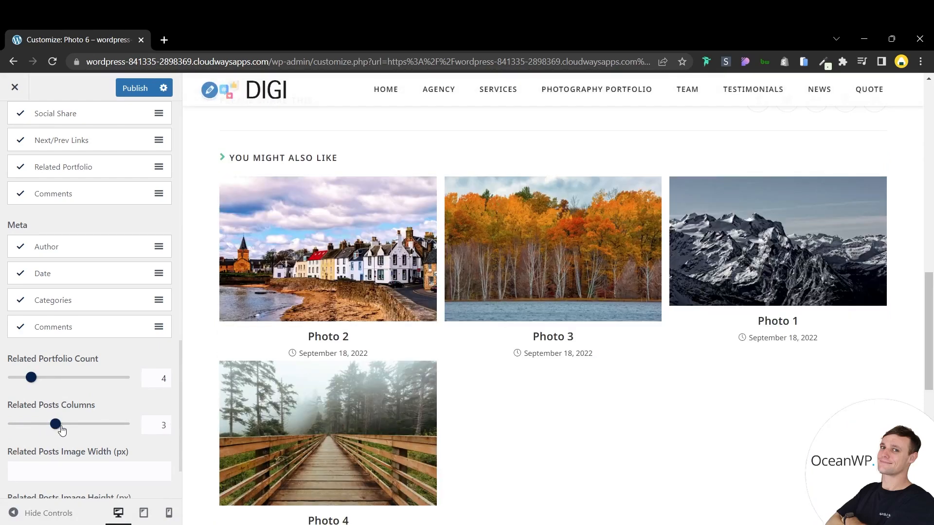
{"action": "left_click_drag", "start_coordinate": [60, 428], "coordinate": [73, 430]}
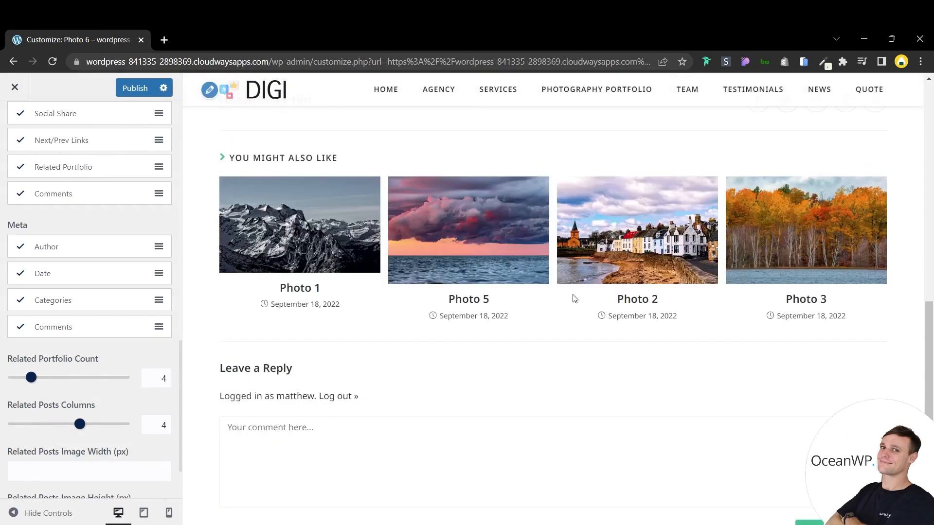
{"action": "scroll", "coordinate": [573, 298], "scroll_direction": "up", "scroll_amount": 2}
{"action": "scroll", "coordinate": [398, 347], "scroll_direction": "down", "scroll_amount": 3}
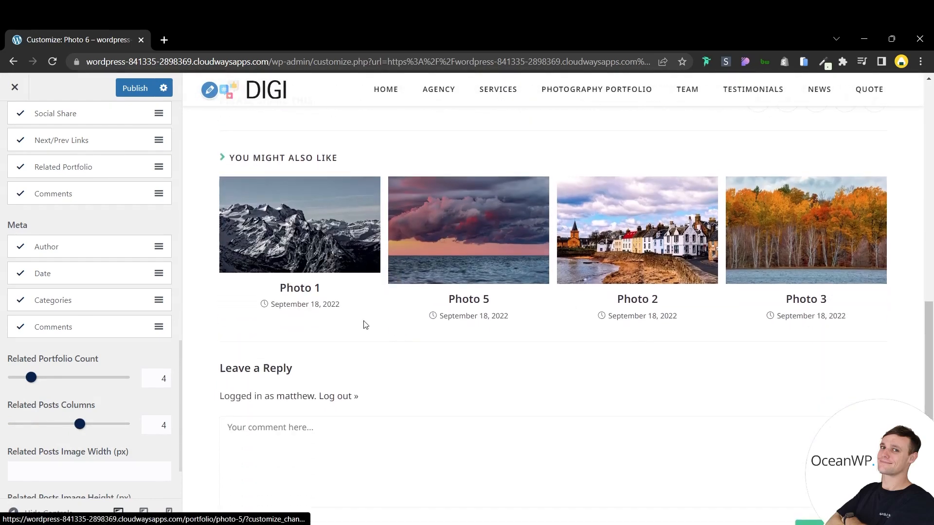
- Review the Single Portfolio Item options from the related image sizes and Meta Separator back up to Layout
{"action": "scroll", "coordinate": [124, 317], "scroll_direction": "down", "scroll_amount": 2}
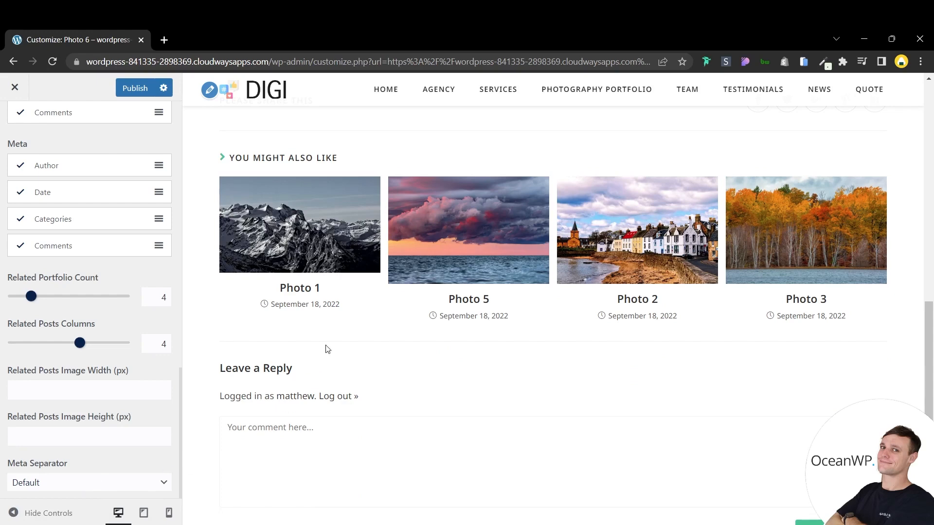
{"action": "scroll", "coordinate": [95, 372], "scroll_direction": "up", "scroll_amount": 3}
{"action": "scroll", "coordinate": [96, 372], "scroll_direction": "up", "scroll_amount": 10}
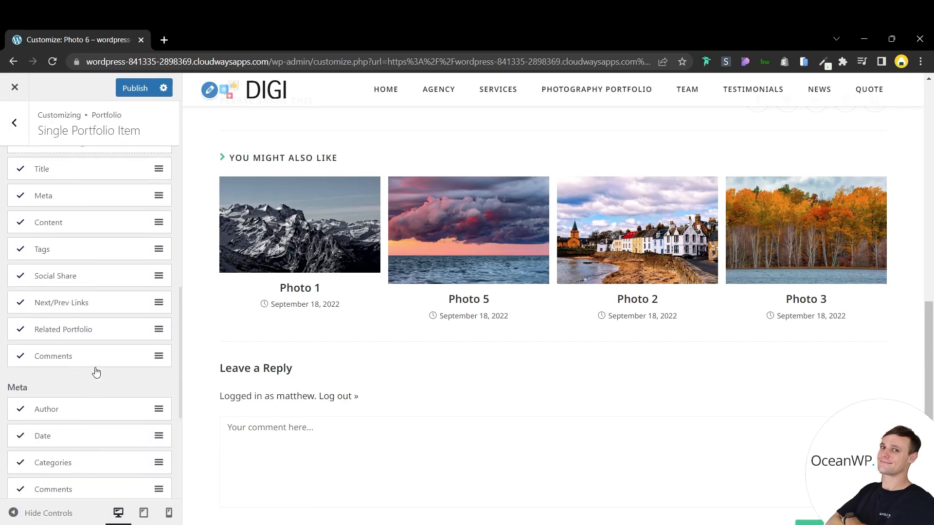
{"action": "scroll", "coordinate": [98, 362], "scroll_direction": "up", "scroll_amount": 5}
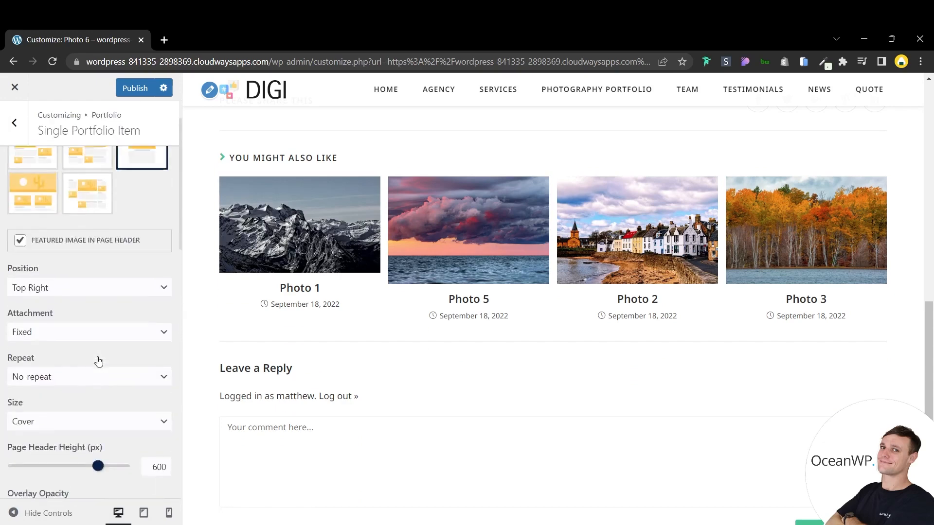
{"action": "scroll", "coordinate": [375, 341], "scroll_direction": "up", "scroll_amount": 10}
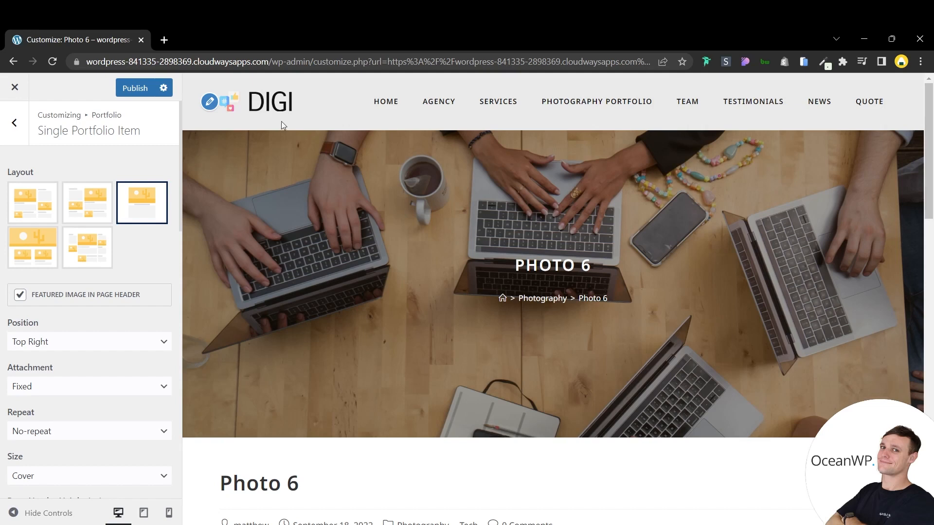
- Publish the single portfolio item changes and review the Photography Portfolio page's photo grid in the preview
{"action": "left_click", "coordinate": [138, 95]}
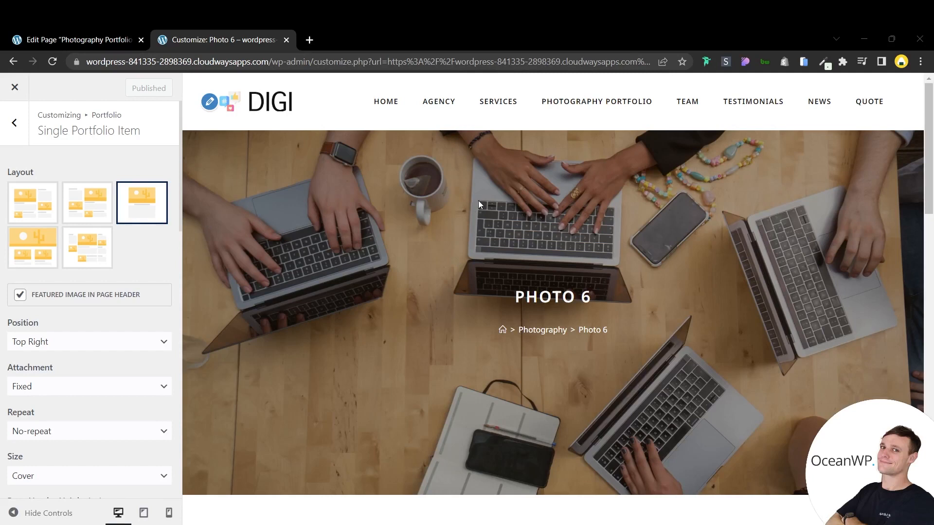
{"action": "left_click", "coordinate": [599, 108]}
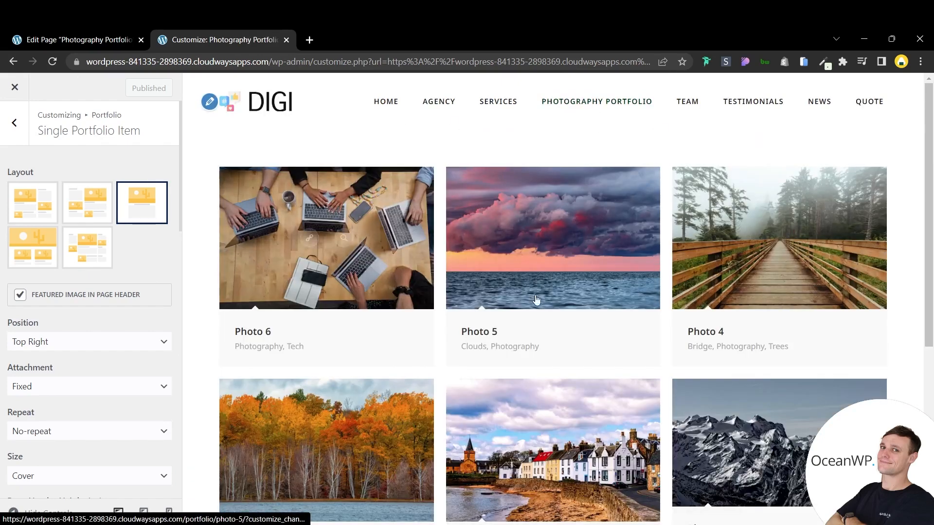
{"action": "scroll", "coordinate": [897, 277], "scroll_direction": "down", "scroll_amount": 3}
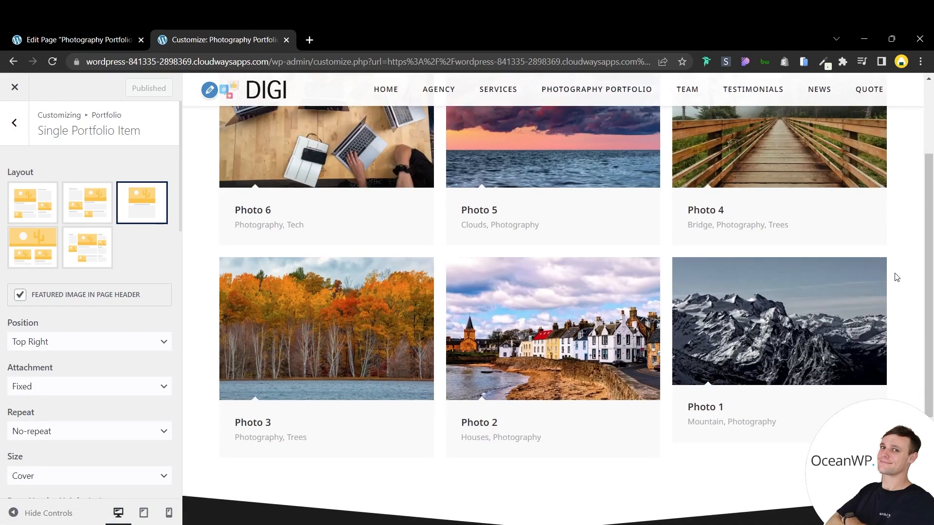
{"action": "scroll", "coordinate": [897, 277], "scroll_direction": "up", "scroll_amount": 3}
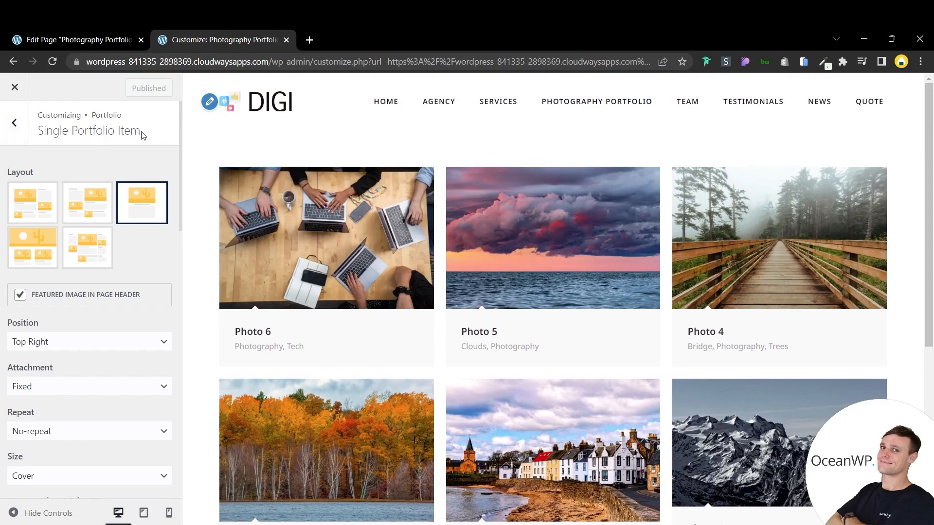
- In the Portfolio General settings, set the Portfolio Page for the breadcrumb to Photography Portfolio
{"action": "left_click_drag", "start_coordinate": [142, 135], "coordinate": [71, 132]}
{"action": "left_click", "coordinate": [26, 133]}
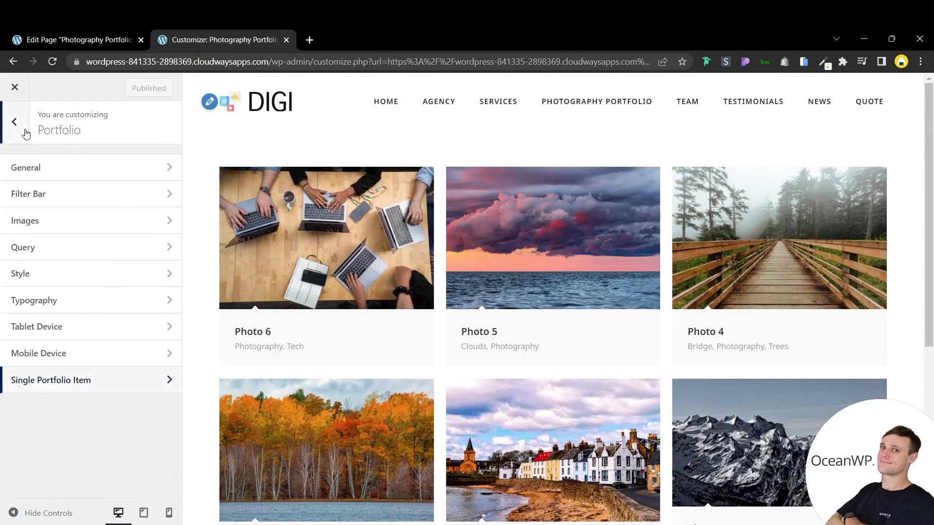
{"action": "left_click", "coordinate": [108, 174]}
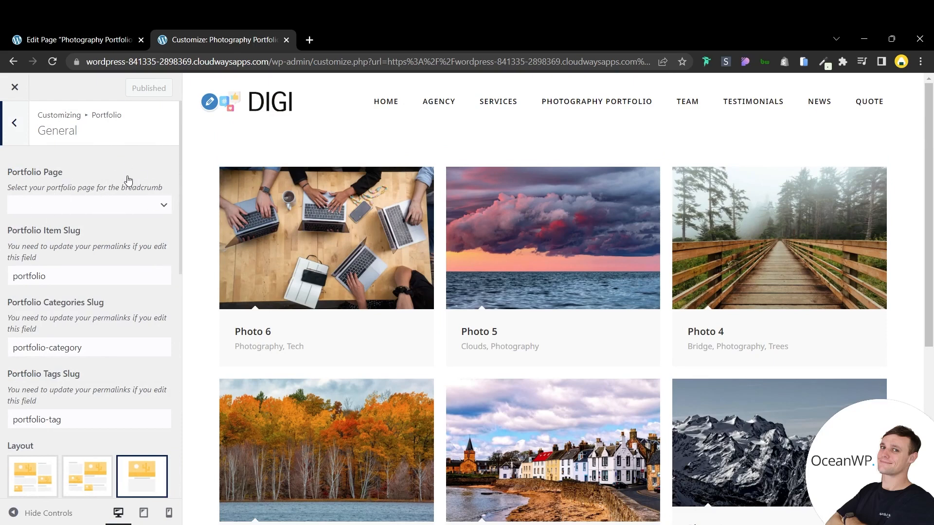
{"action": "left_click", "coordinate": [144, 205]}
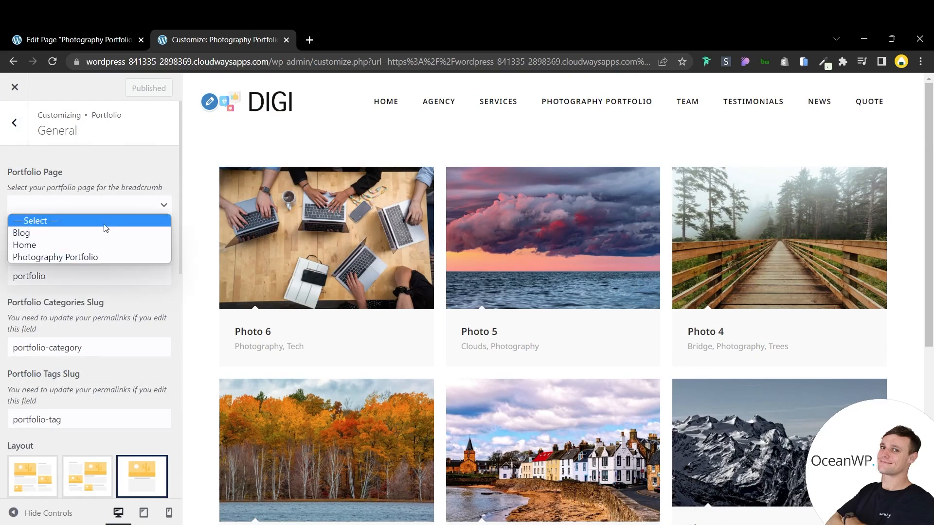
{"action": "left_click", "coordinate": [73, 257]}
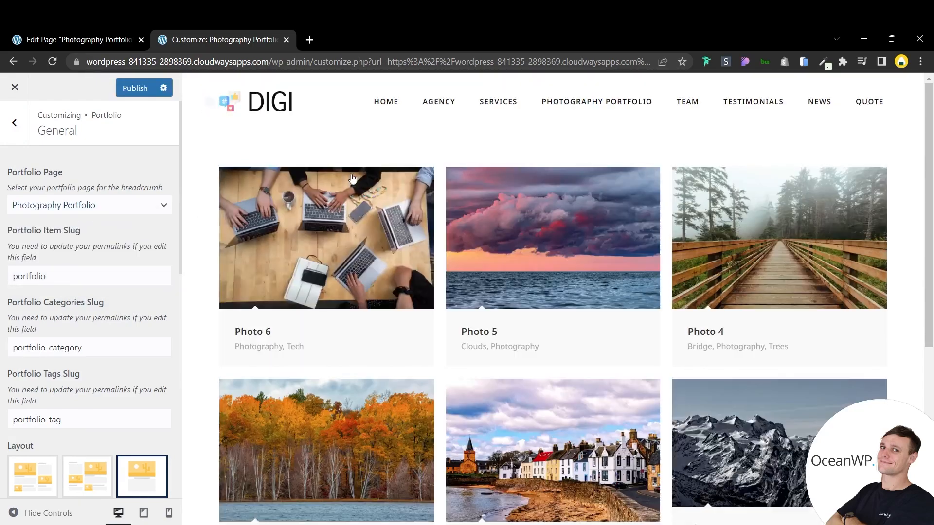
- Examine the slug settings and select the Portfolio Item Slug text
{"action": "scroll", "coordinate": [119, 207], "scroll_direction": "down", "scroll_amount": 1}
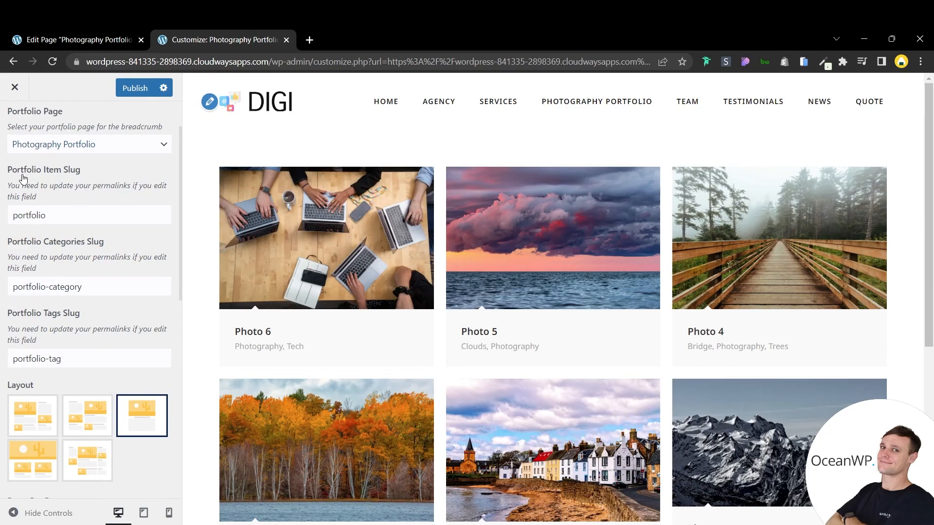
{"action": "left_click_drag", "start_coordinate": [63, 215], "coordinate": [13, 217]}
{"action": "left_click", "coordinate": [64, 215]}
{"action": "left_click_drag", "start_coordinate": [109, 217], "coordinate": [10, 224]}
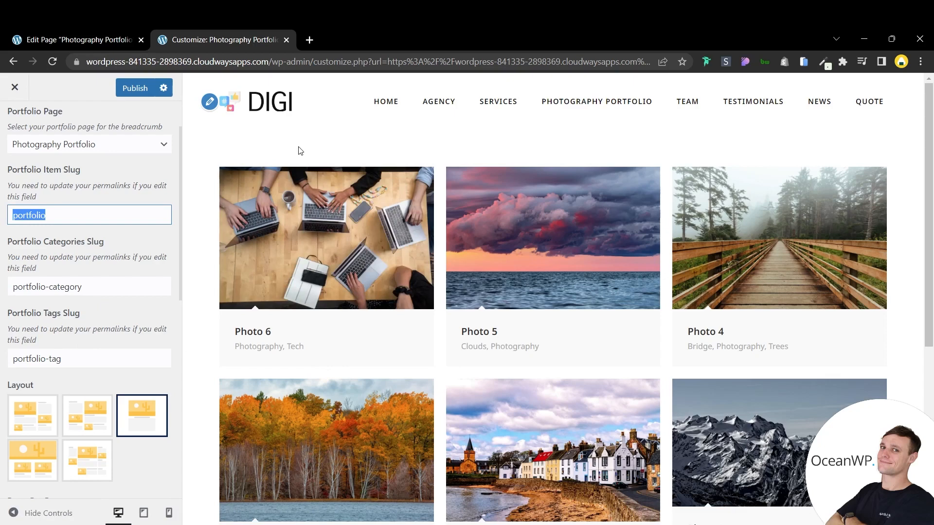
- Try the full-width and right-sidebar layouts for the portfolio, returning to the single-column layout without a sidebar
{"action": "left_click", "coordinate": [117, 241]}
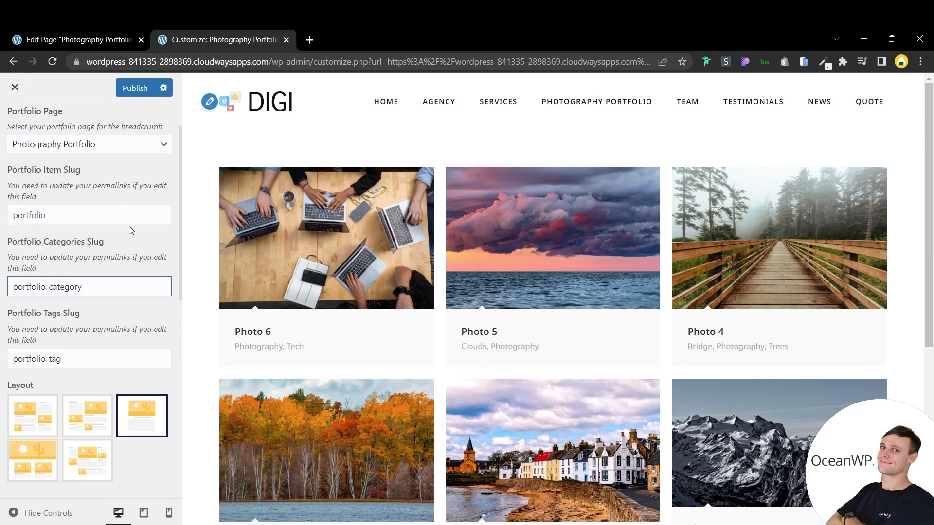
{"action": "scroll", "coordinate": [130, 226], "scroll_direction": "down", "scroll_amount": 1}
{"action": "scroll", "coordinate": [130, 209], "scroll_direction": "down", "scroll_amount": 2}
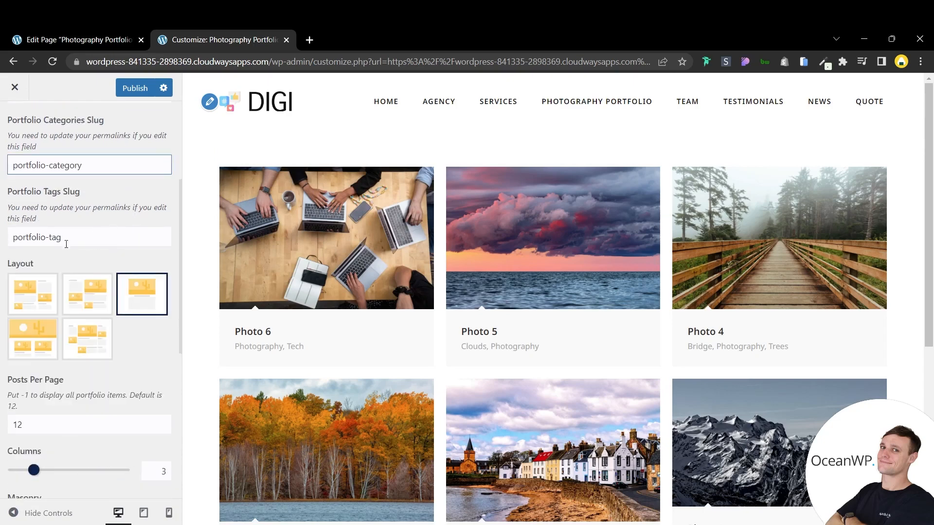
{"action": "scroll", "coordinate": [66, 244], "scroll_direction": "down", "scroll_amount": 1}
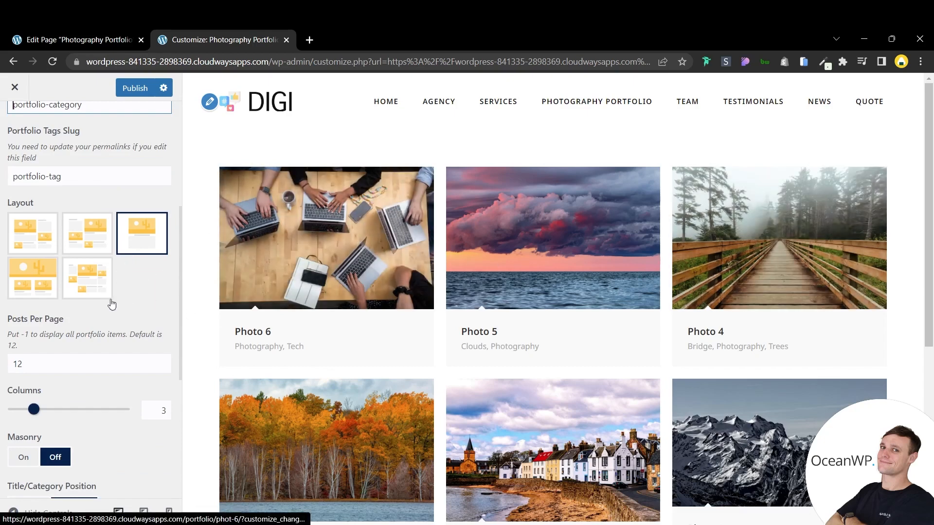
{"action": "left_click", "coordinate": [47, 278]}
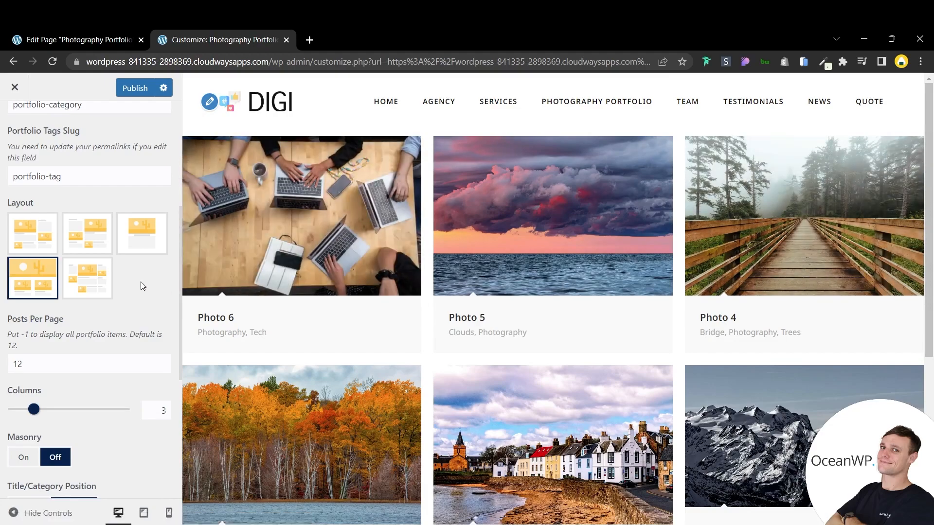
{"action": "left_click", "coordinate": [49, 241]}
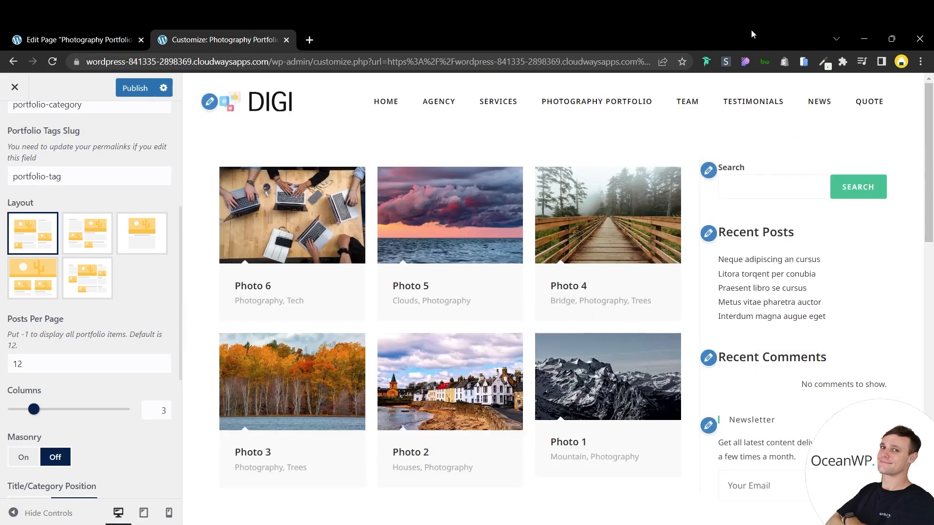
{"action": "left_click", "coordinate": [141, 250]}
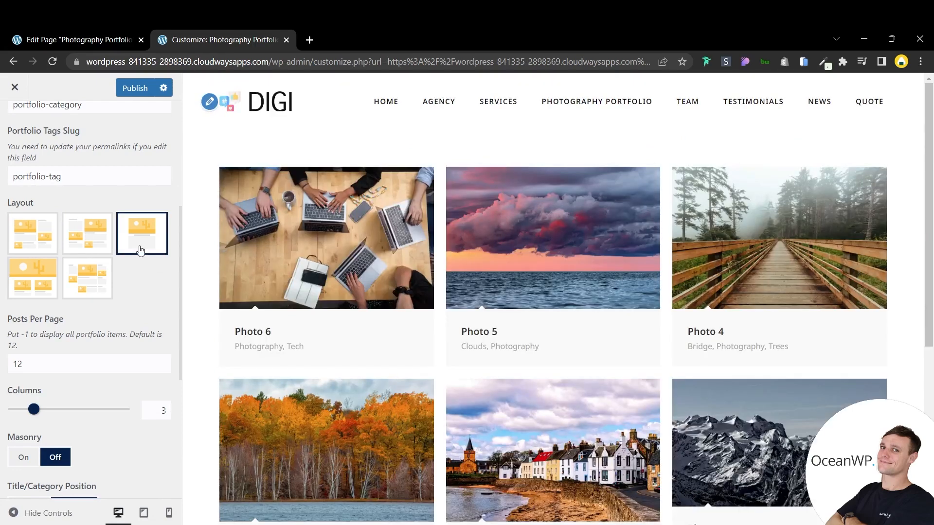
- Set the portfolio's posts per page to 4 and try two columns before restoring three
{"action": "scroll", "coordinate": [134, 282], "scroll_direction": "down", "scroll_amount": 1}
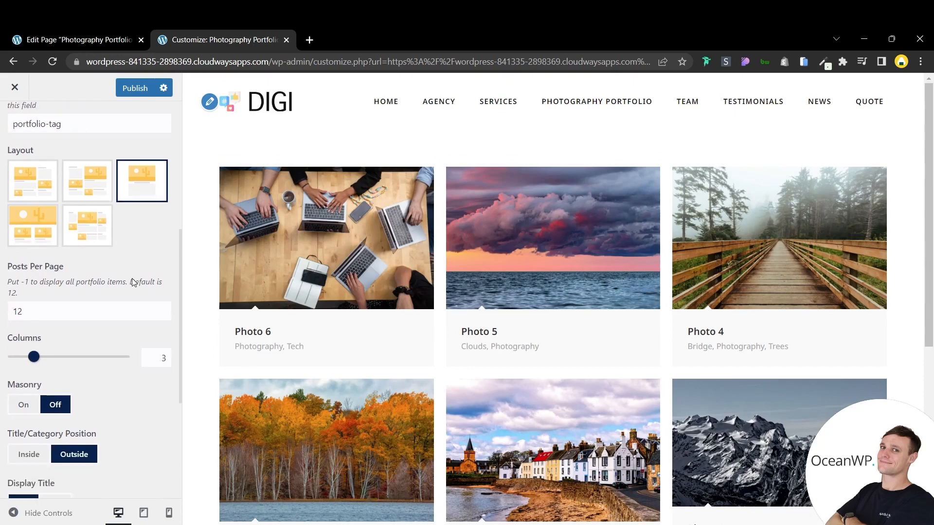
{"action": "scroll", "coordinate": [734, 273], "scroll_direction": "down", "scroll_amount": 1}
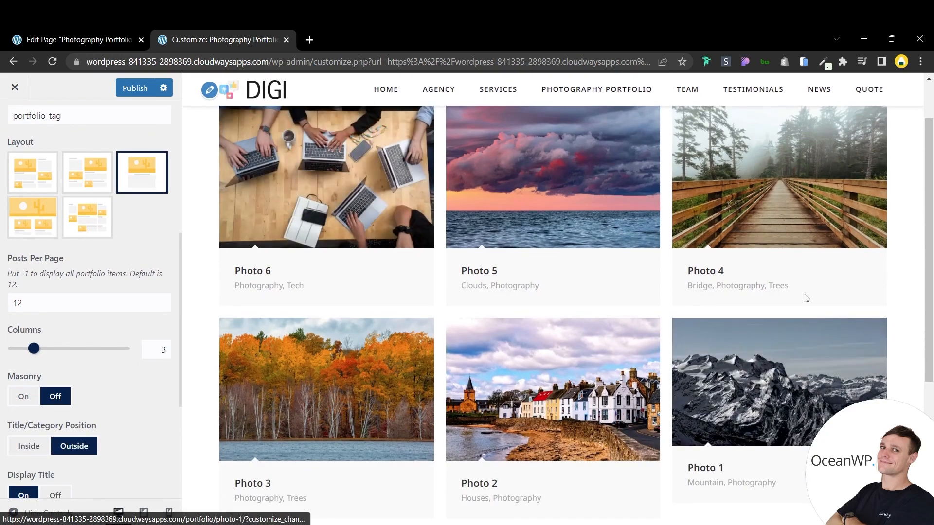
{"action": "scroll", "coordinate": [802, 283], "scroll_direction": "up", "scroll_amount": 1}
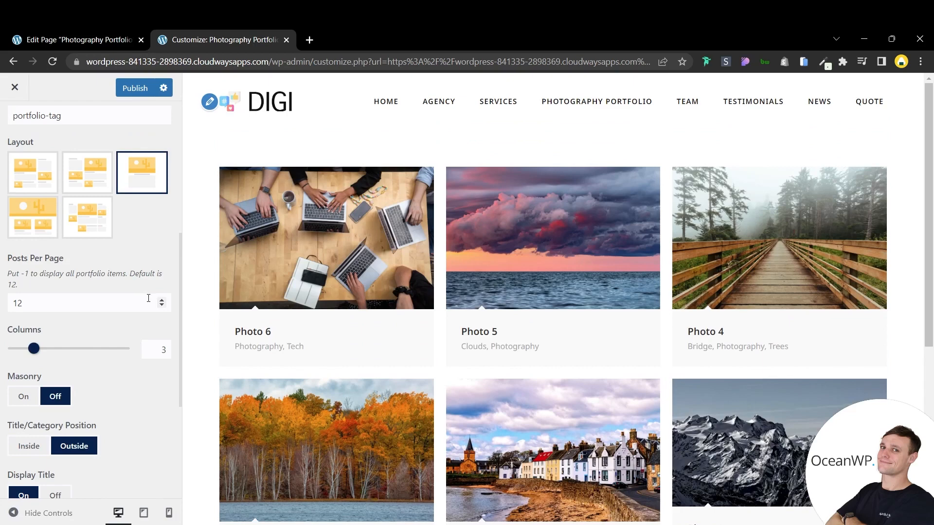
{"action": "left_click", "coordinate": [148, 304]}
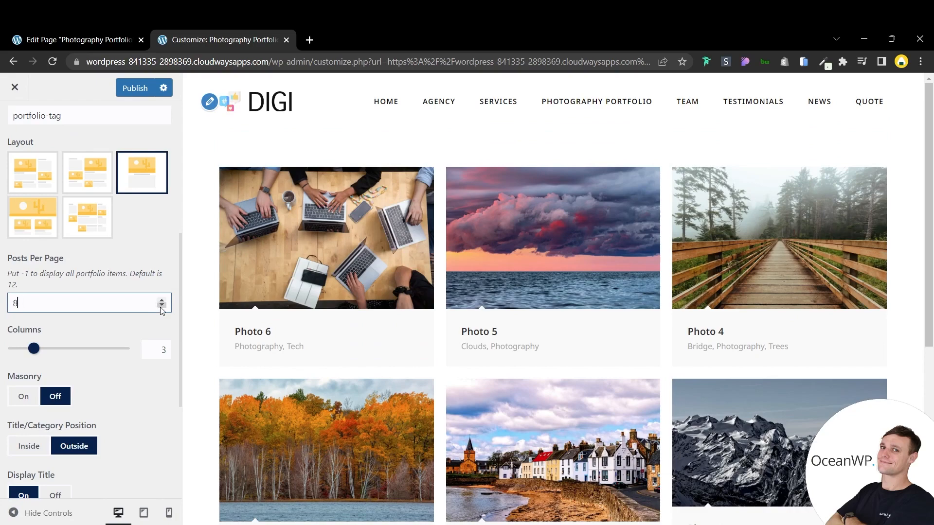
{"action": "left_click", "coordinate": [160, 307]}
{"action": "left_click", "coordinate": [160, 307]}
{"action": "left_click", "coordinate": [161, 307]}
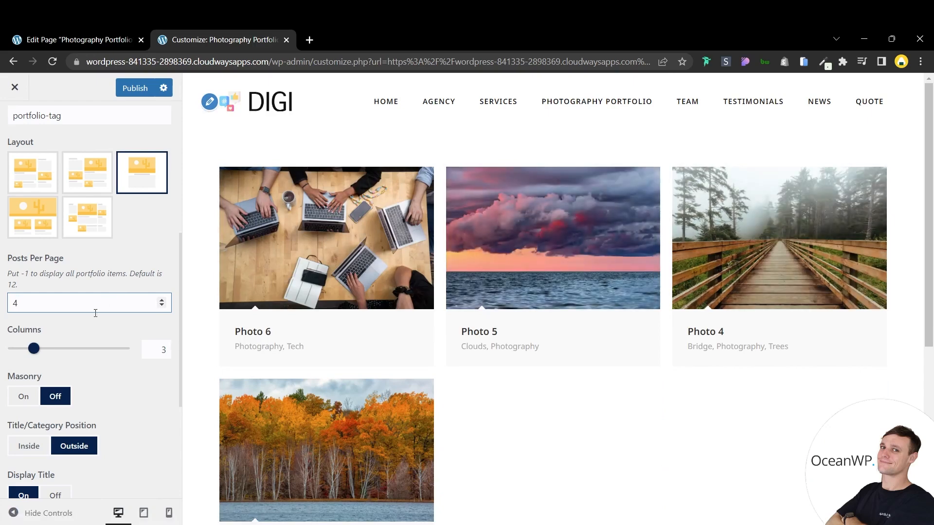
{"action": "left_click_drag", "start_coordinate": [38, 349], "coordinate": [28, 351]}
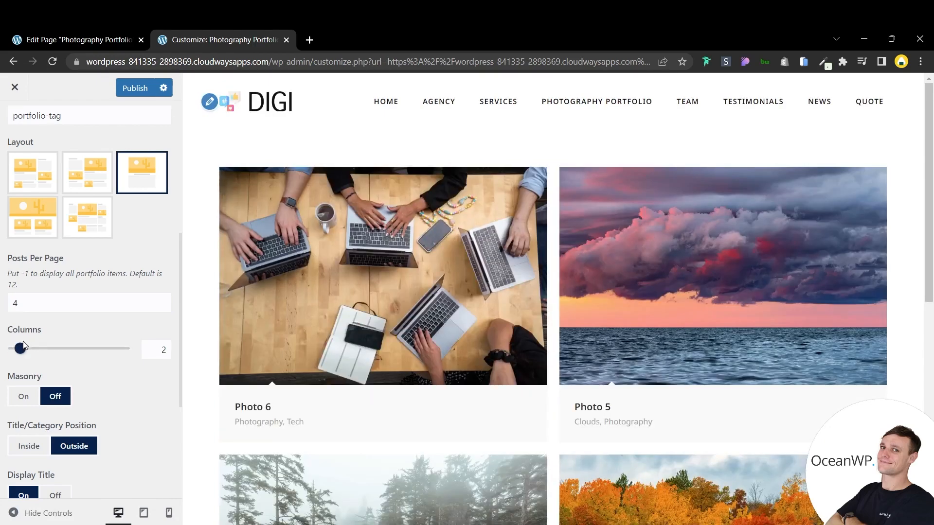
{"action": "left_click_drag", "start_coordinate": [21, 348], "coordinate": [34, 348]}
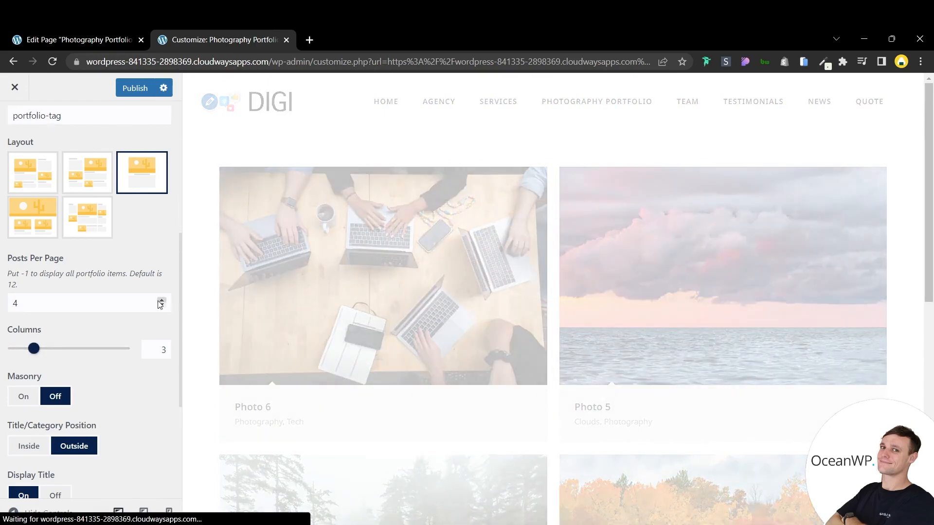
- Set the portfolio's posts per page to 5
{"action": "left_click", "coordinate": [136, 304]}
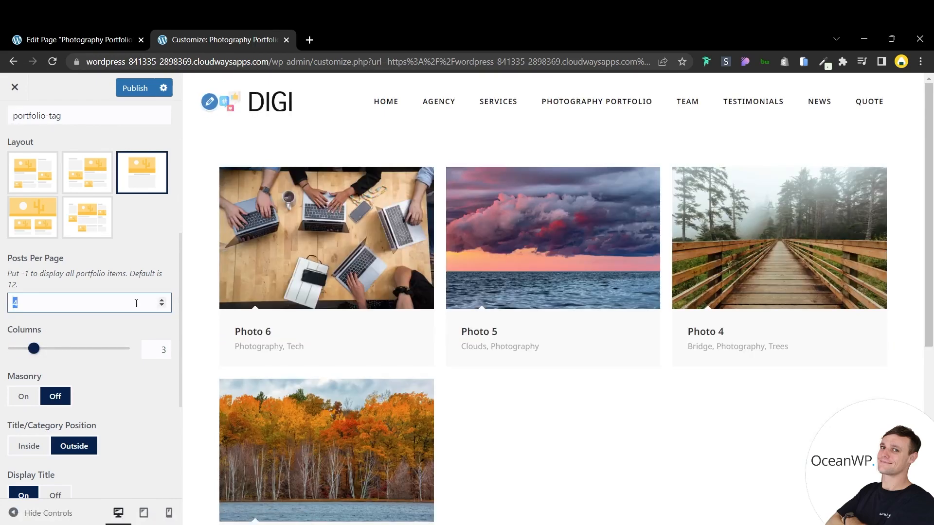
{"action": "type", "text": "6"}
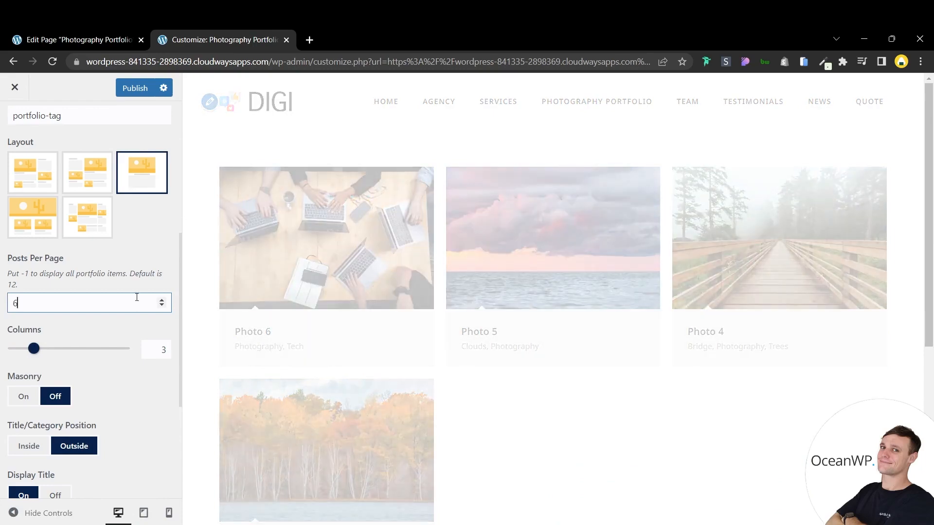
{"action": "scroll", "coordinate": [133, 302], "scroll_direction": "down", "scroll_amount": 3}
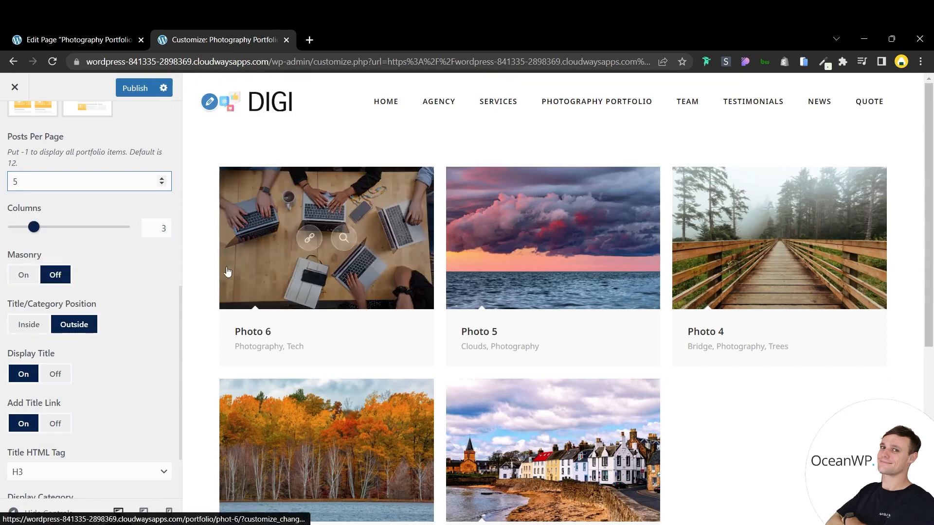
- Try the Inside option for the portfolio's title/category position
{"action": "scroll", "coordinate": [109, 270], "scroll_direction": "down", "scroll_amount": 1}
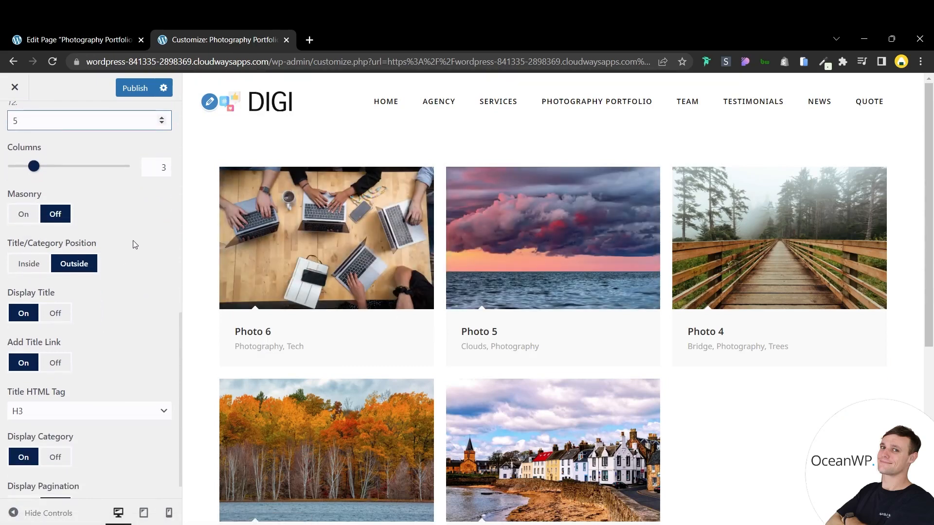
{"action": "scroll", "coordinate": [136, 243], "scroll_direction": "up", "scroll_amount": 1}
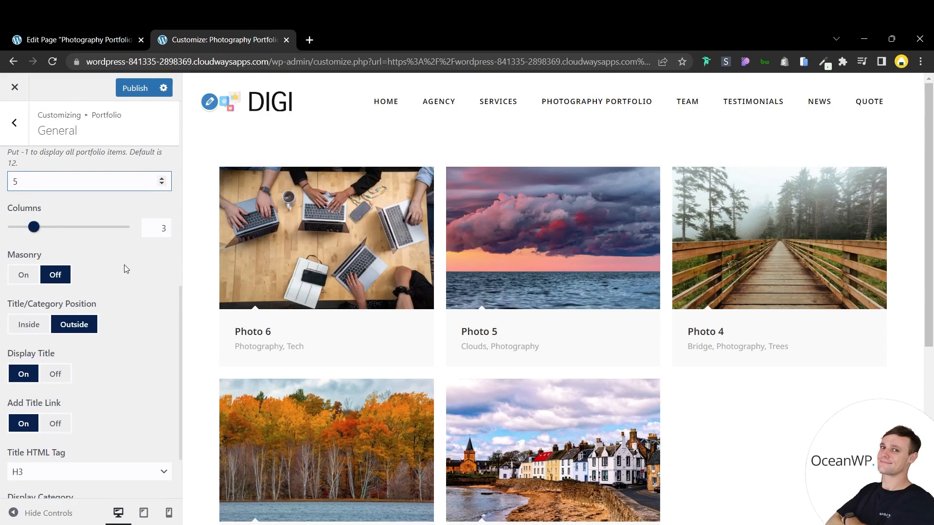
{"action": "scroll", "coordinate": [131, 258], "scroll_direction": "down", "scroll_amount": 1}
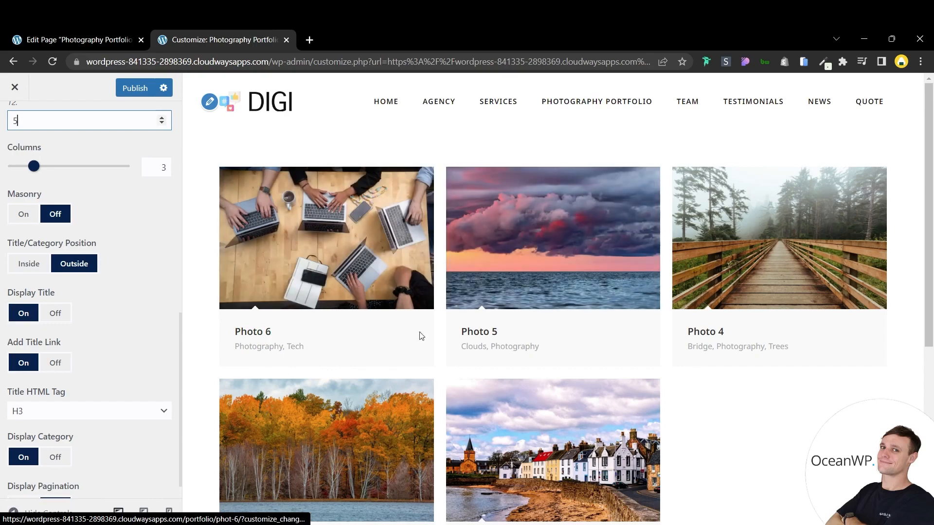
{"action": "left_click", "coordinate": [36, 272]}
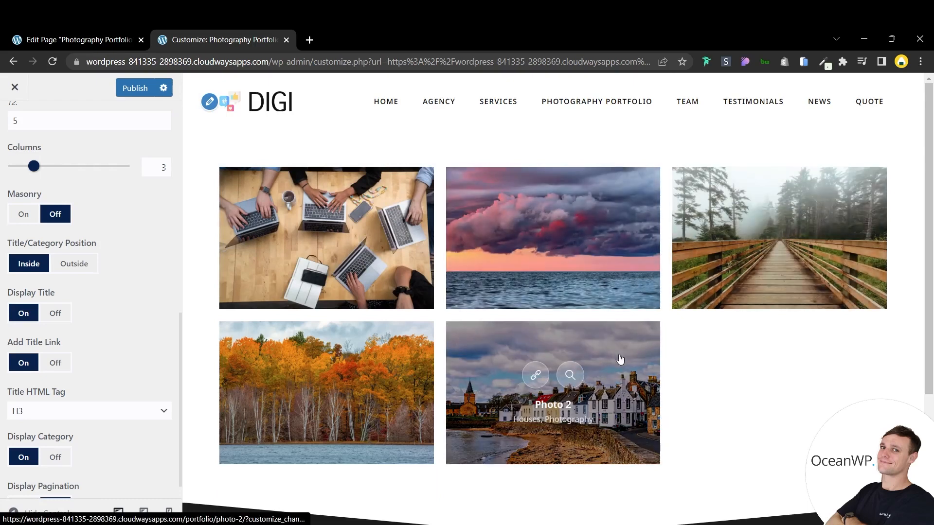
- Open the Photo 2 item in the preview, look over its page and return to the Photography Portfolio page
{"action": "left_click", "coordinate": [637, 358]}
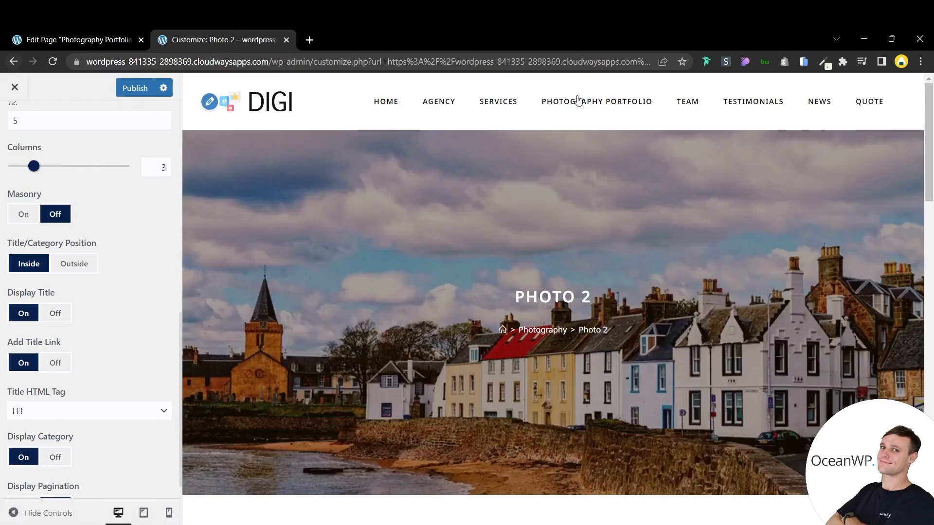
{"action": "scroll", "coordinate": [529, 265], "scroll_direction": "down", "scroll_amount": 5}
{"action": "scroll", "coordinate": [527, 264], "scroll_direction": "up", "scroll_amount": 5}
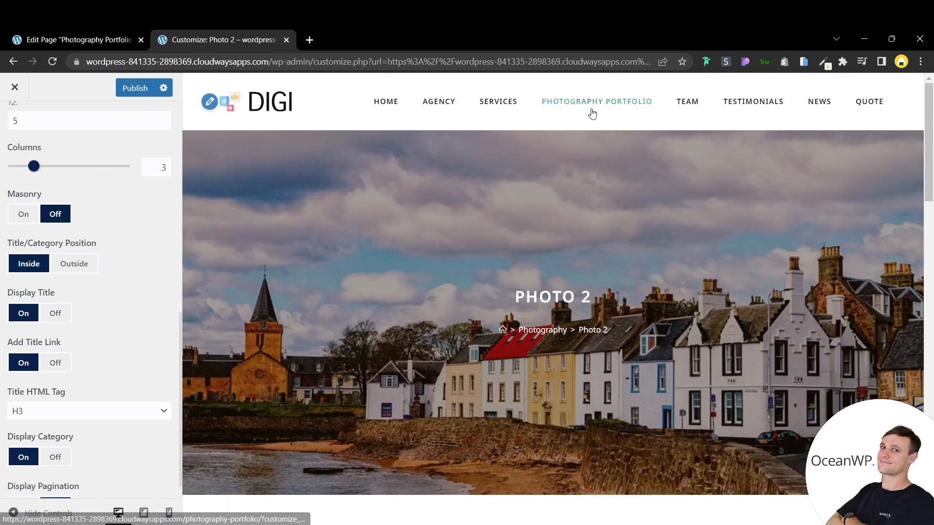
{"action": "left_click", "coordinate": [592, 112]}
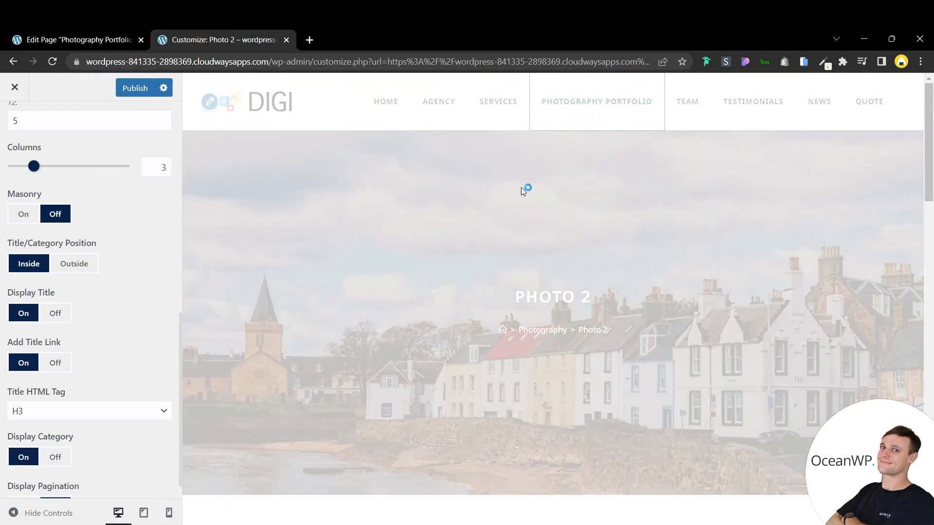
{"action": "scroll", "coordinate": [321, 219], "scroll_direction": "down", "scroll_amount": 1}
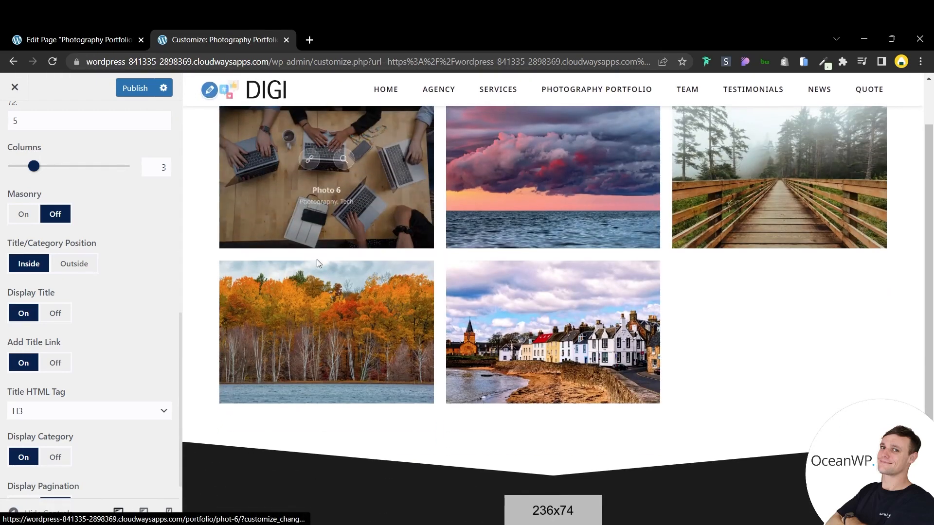
- Set the title/category position back to Outside and turn off the display of item titles
{"action": "scroll", "coordinate": [140, 244], "scroll_direction": "down", "scroll_amount": 1}
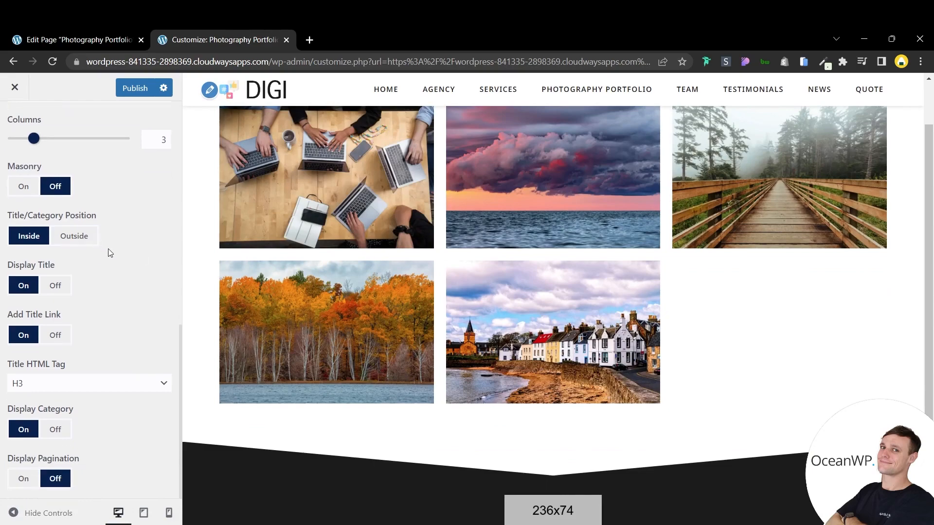
{"action": "left_click", "coordinate": [76, 242]}
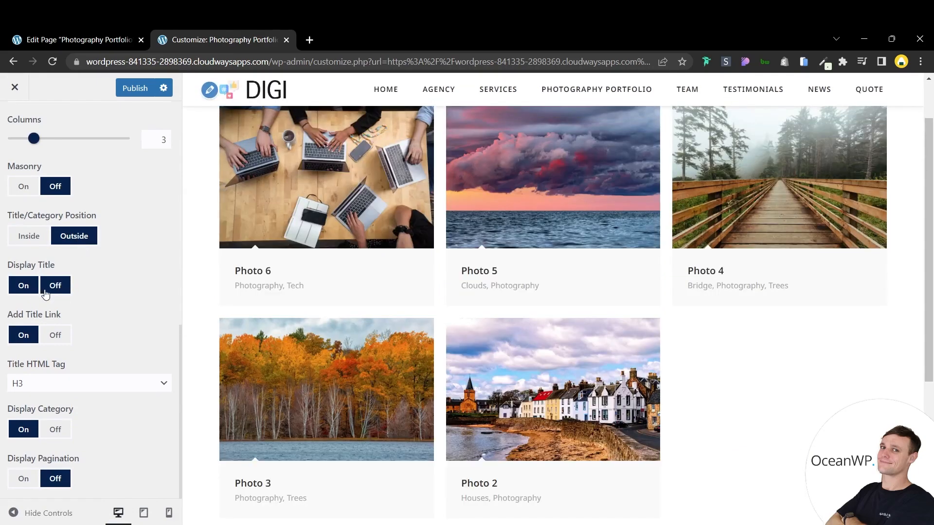
{"action": "left_click", "coordinate": [58, 291]}
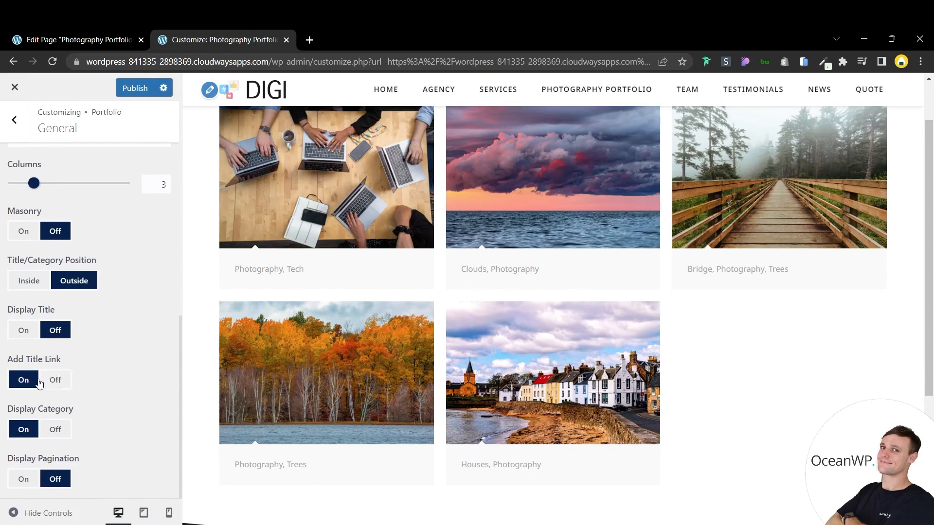
- Try turning off the title link and the category display, switching each one back on
{"action": "mouse_move", "coordinate": [323, 158]}
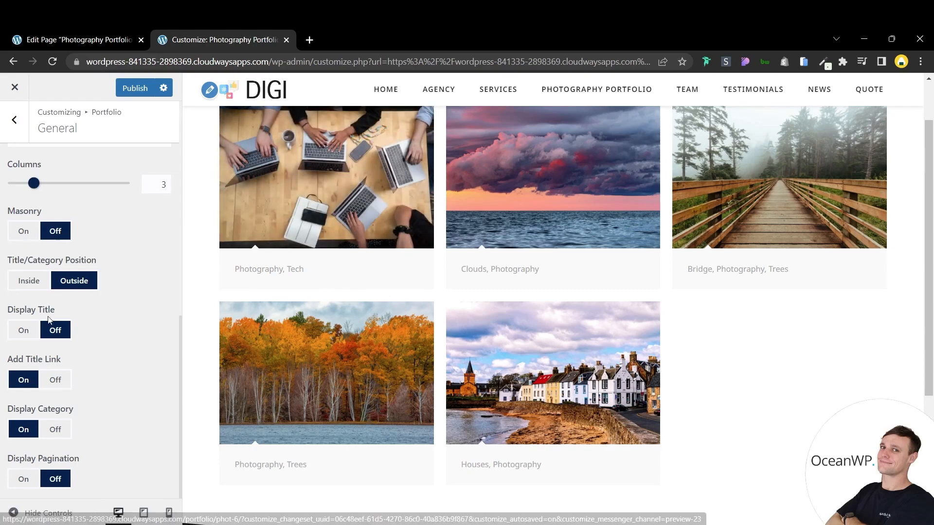
{"action": "left_click", "coordinate": [57, 380]}
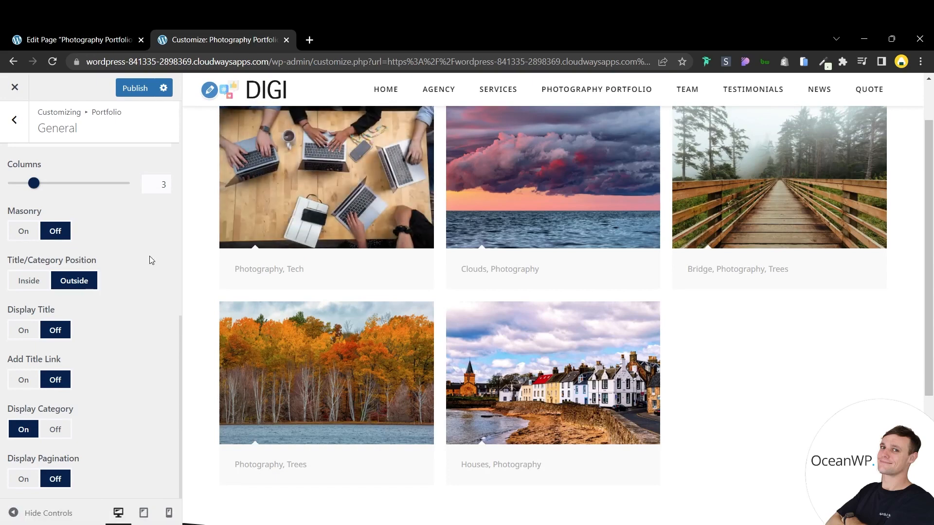
{"action": "left_click", "coordinate": [23, 379]}
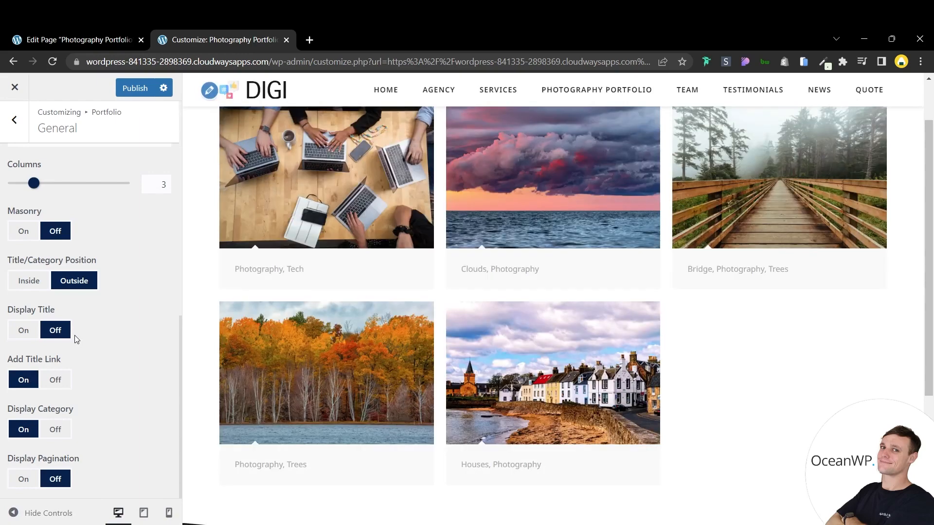
{"action": "triple_click", "coordinate": [54, 431]}
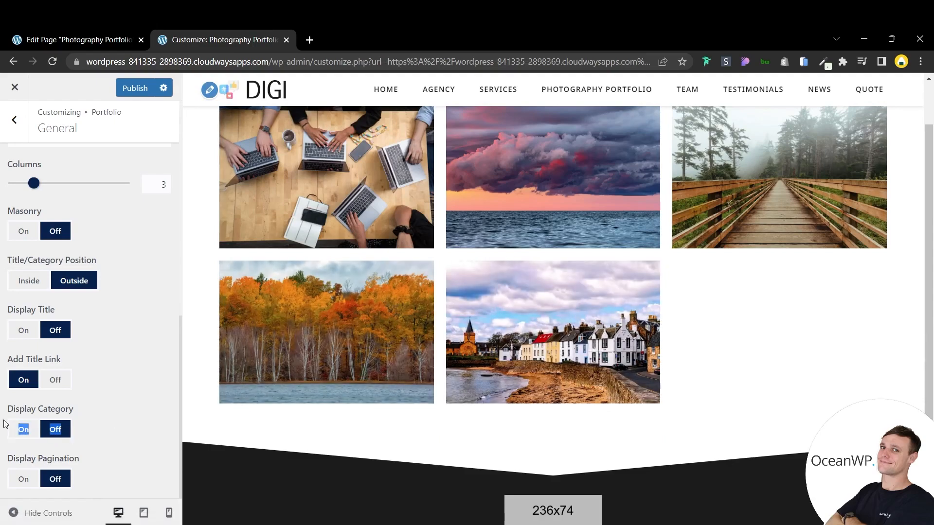
{"action": "left_click", "coordinate": [22, 429]}
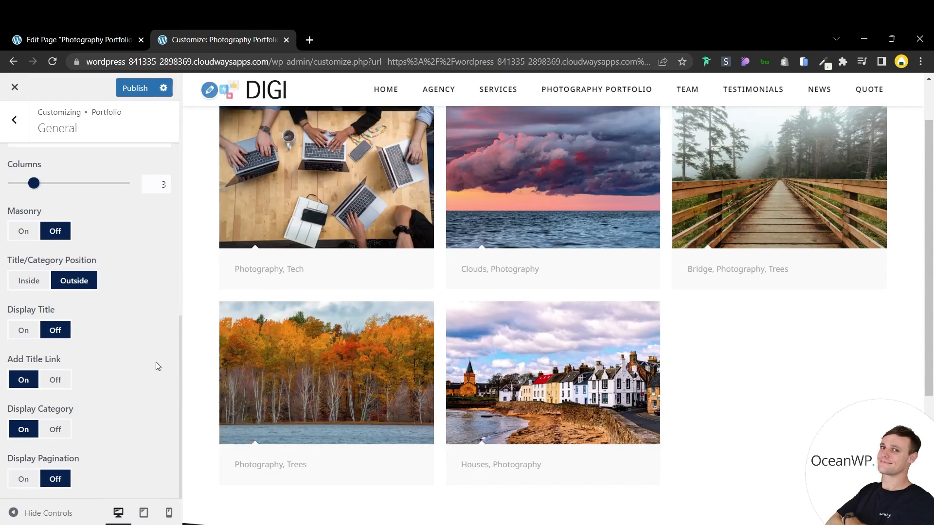
- Turn on pagination for the portfolio
{"action": "scroll", "coordinate": [147, 348], "scroll_direction": "up", "scroll_amount": 4}
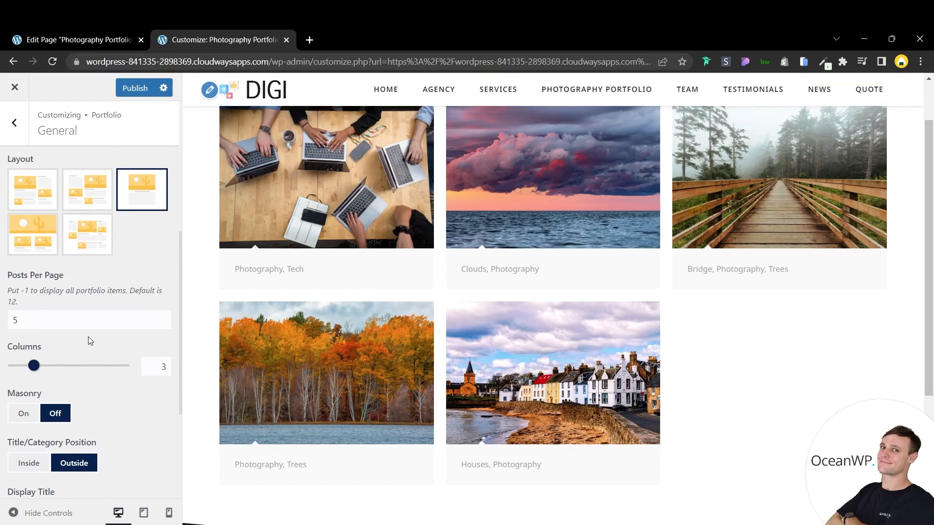
{"action": "scroll", "coordinate": [89, 337], "scroll_direction": "down", "scroll_amount": 4}
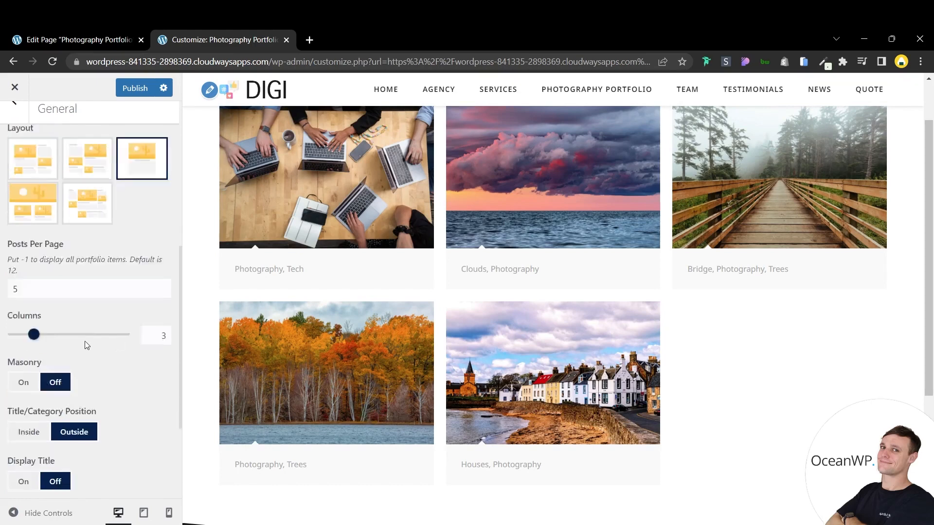
{"action": "left_click", "coordinate": [23, 480]}
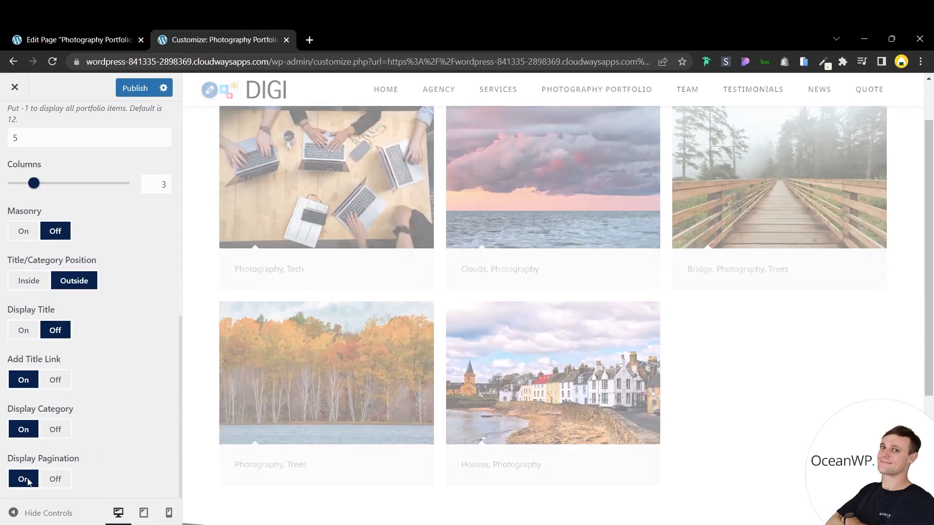
- Check the portfolio's pagination in the preview by going to page 2 and returning to page 1
{"action": "scroll", "coordinate": [846, 403], "scroll_direction": "down", "scroll_amount": 3}
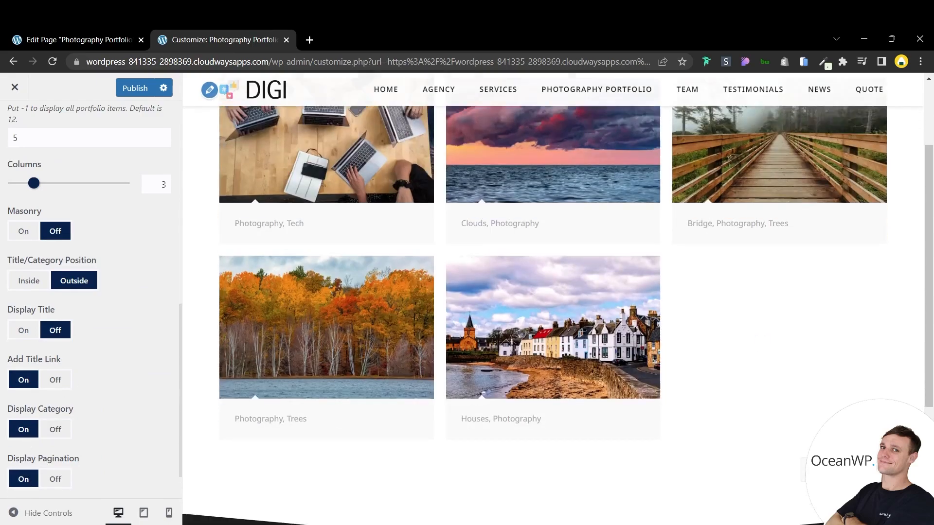
{"action": "left_click", "coordinate": [846, 402]}
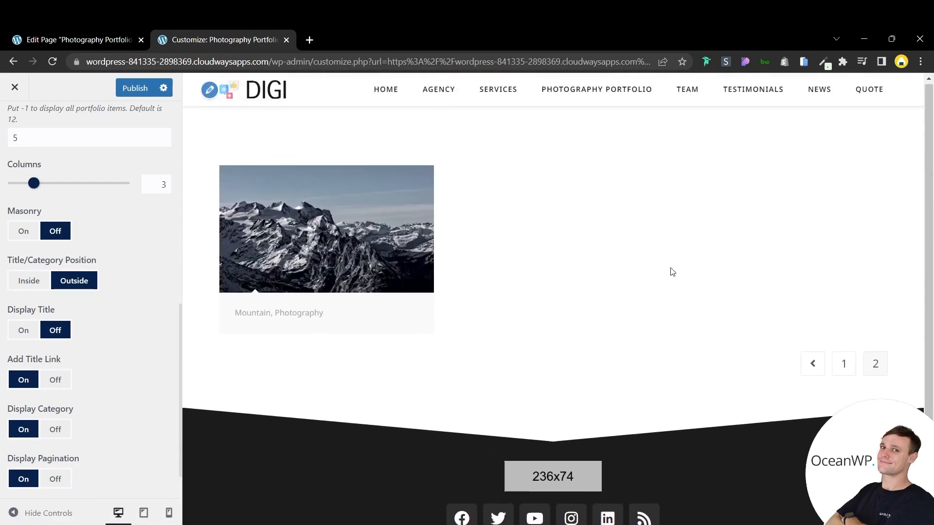
{"action": "left_click", "coordinate": [843, 366]}
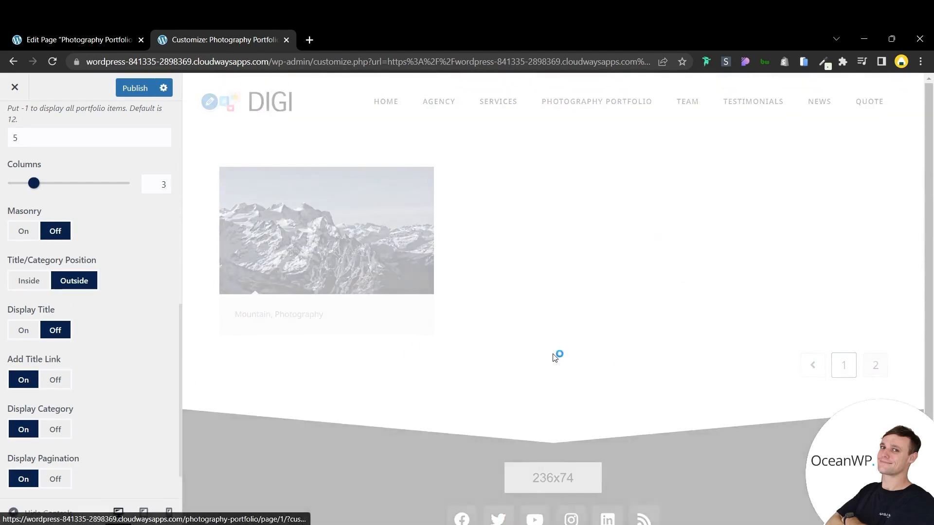
- Set the number of portfolio posts per page to 6
{"action": "scroll", "coordinate": [116, 250], "scroll_direction": "up", "scroll_amount": 3}
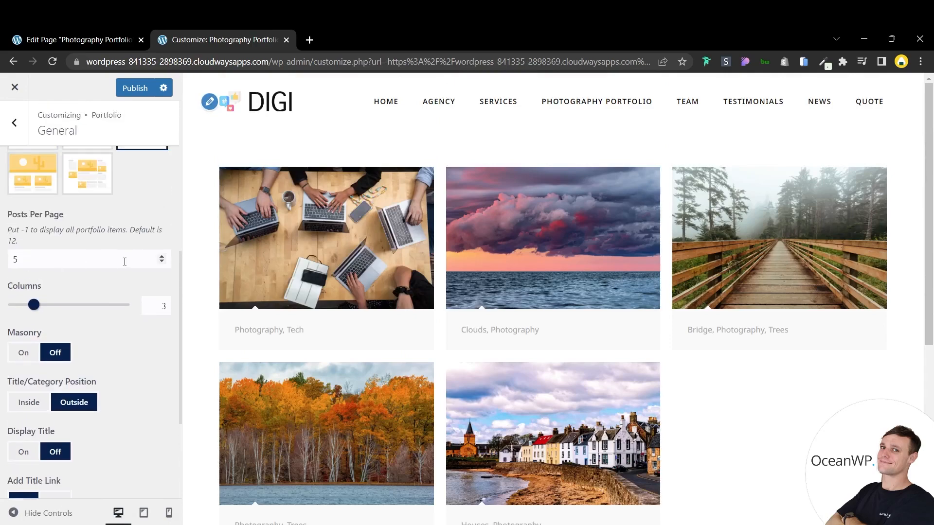
{"action": "left_click", "coordinate": [163, 257]}
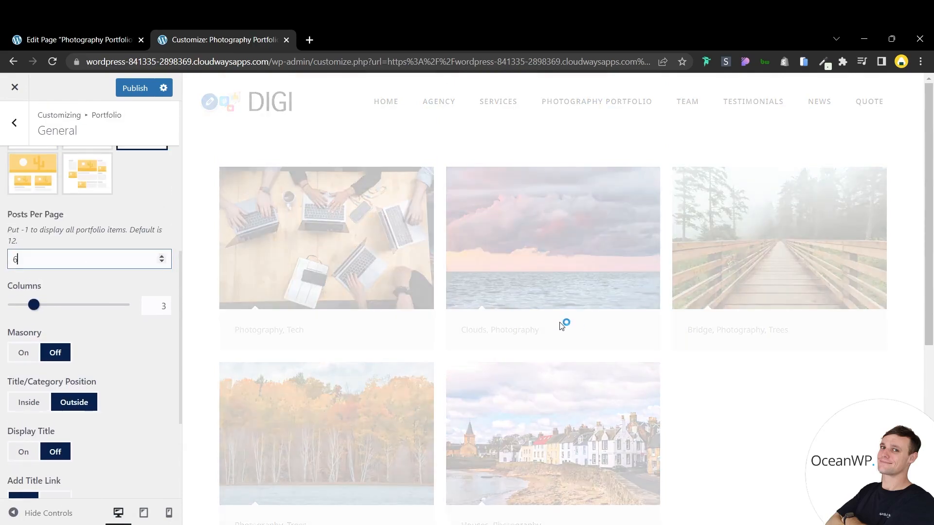
{"action": "scroll", "coordinate": [778, 314], "scroll_direction": "down", "scroll_amount": 3}
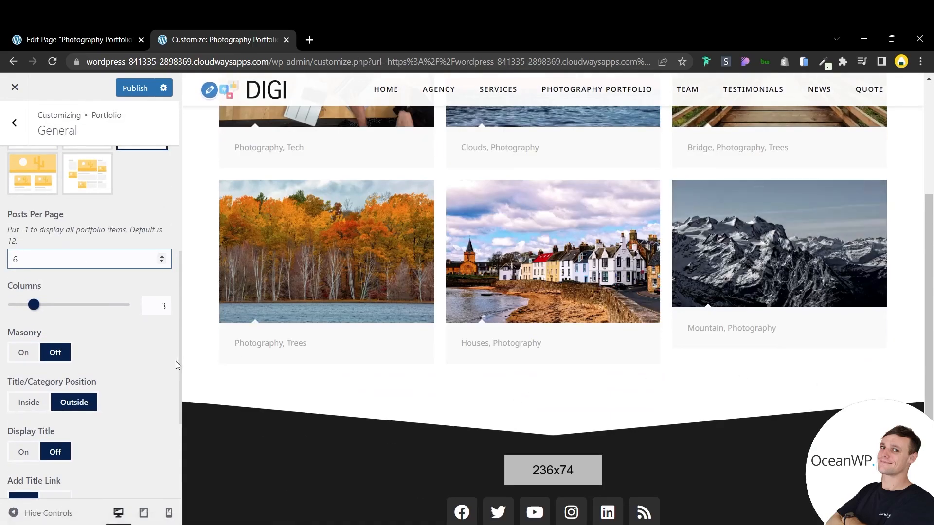
{"action": "scroll", "coordinate": [151, 367], "scroll_direction": "down", "scroll_amount": 4}
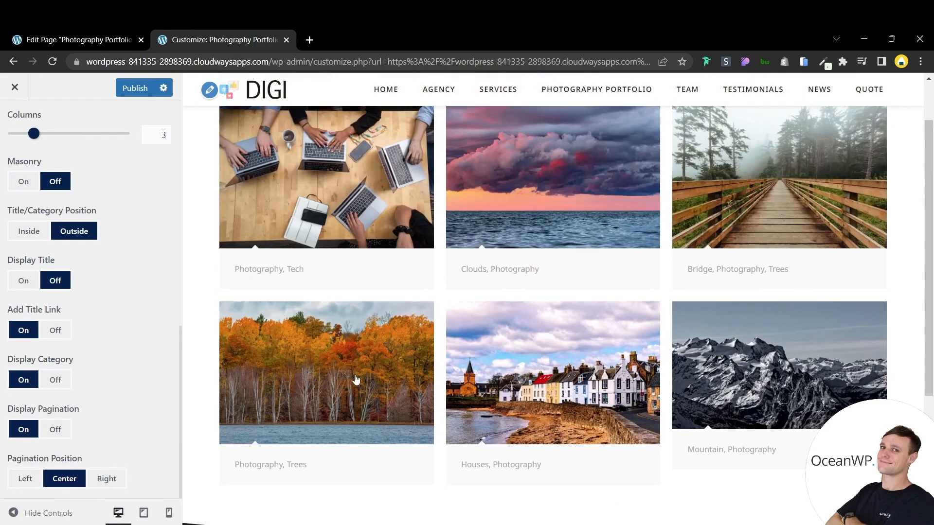
- Leave the General settings, open the portfolio's Filter Bar settings and turn on the filter display
{"action": "scroll", "coordinate": [150, 268], "scroll_direction": "up", "scroll_amount": 8}
{"action": "scroll", "coordinate": [155, 271], "scroll_direction": "up", "scroll_amount": 3}
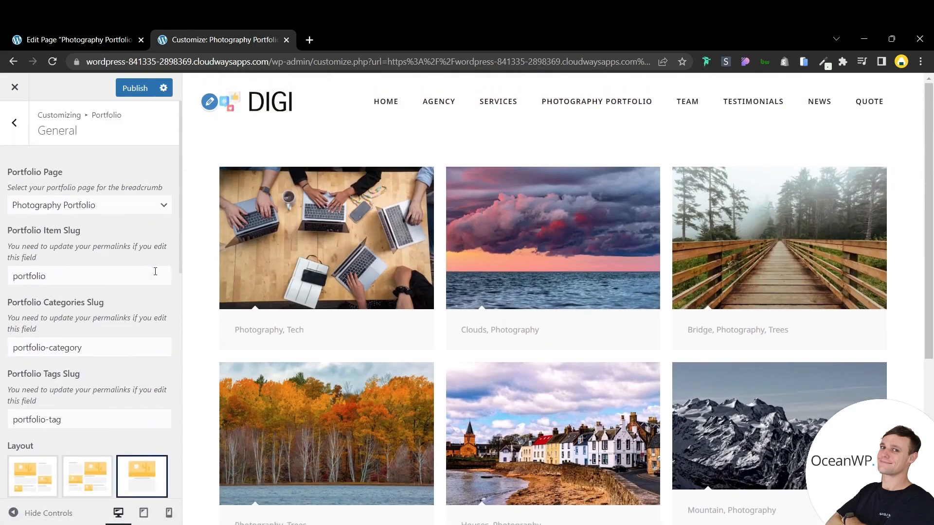
{"action": "left_click", "coordinate": [14, 123]}
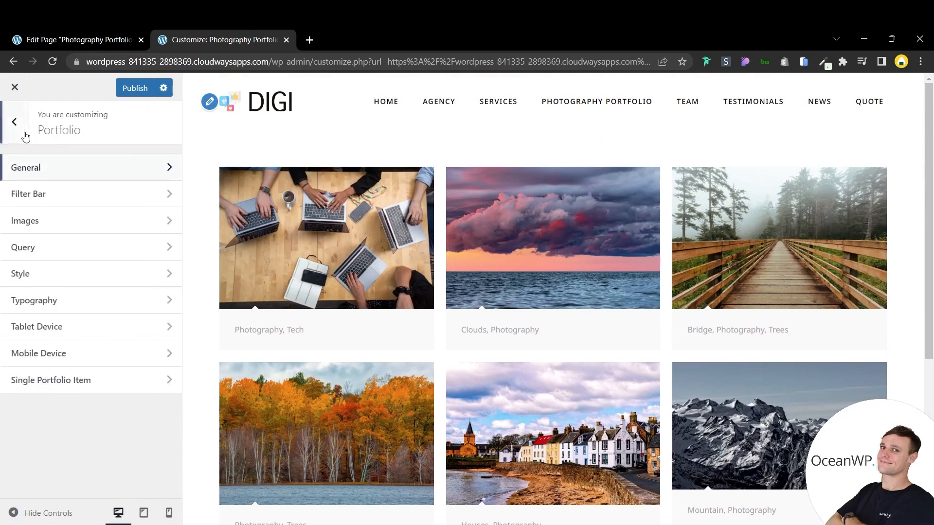
{"action": "left_click", "coordinate": [96, 200]}
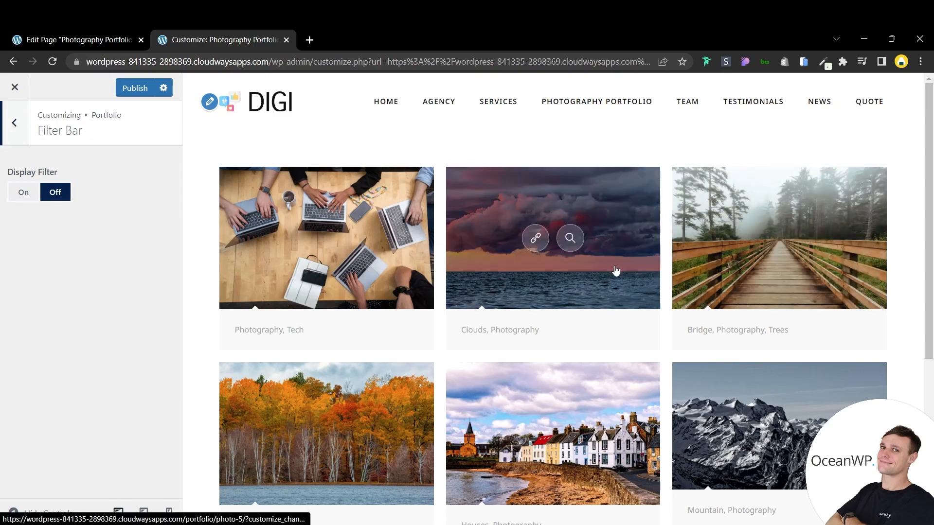
{"action": "left_click", "coordinate": [27, 197]}
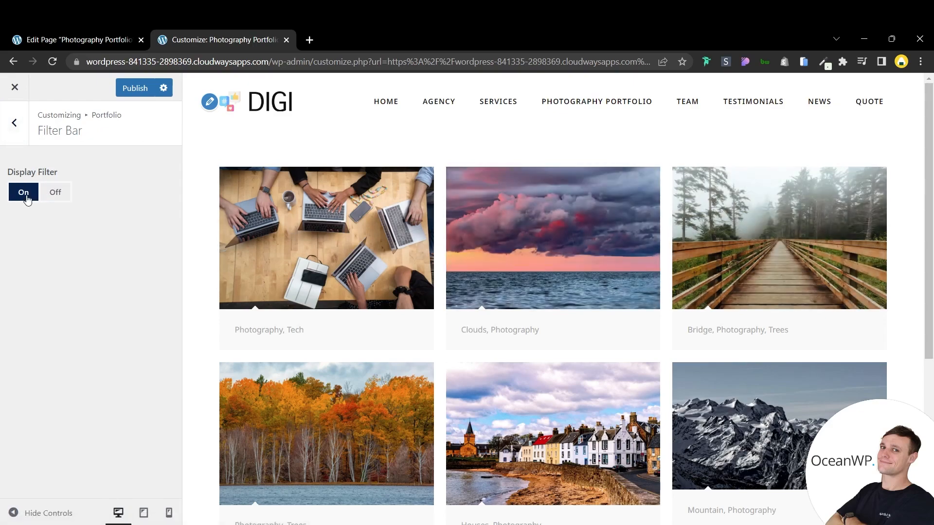
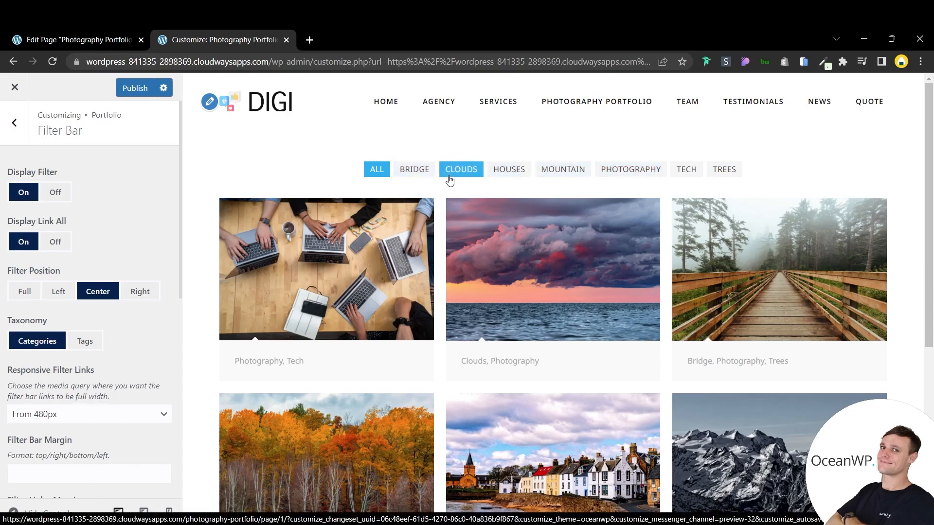
- Test the filter bar in the preview with the Mountain, Clouds, Houses, Tech, Trees and Bridge categories
{"action": "left_click", "coordinate": [576, 172]}
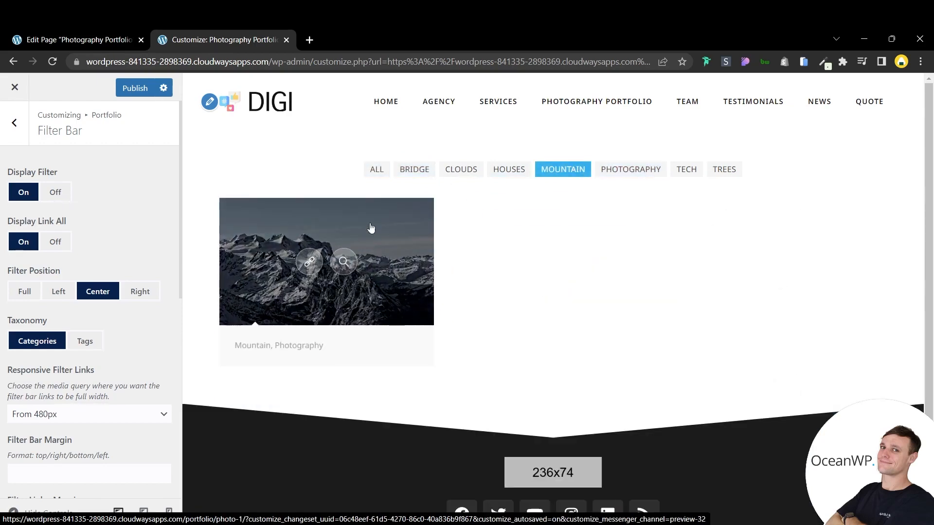
{"action": "left_click", "coordinate": [470, 173]}
{"action": "left_click", "coordinate": [509, 171]}
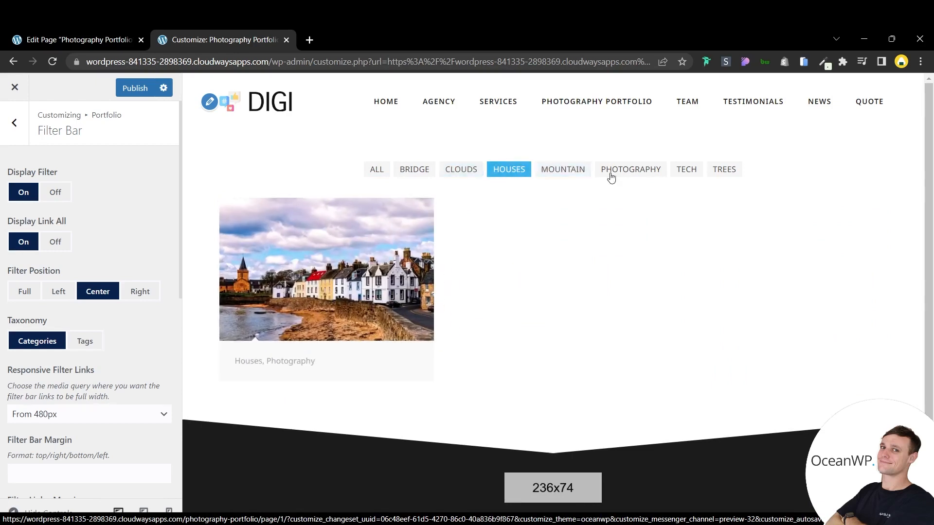
{"action": "left_click", "coordinate": [696, 172]}
{"action": "left_click", "coordinate": [733, 177]}
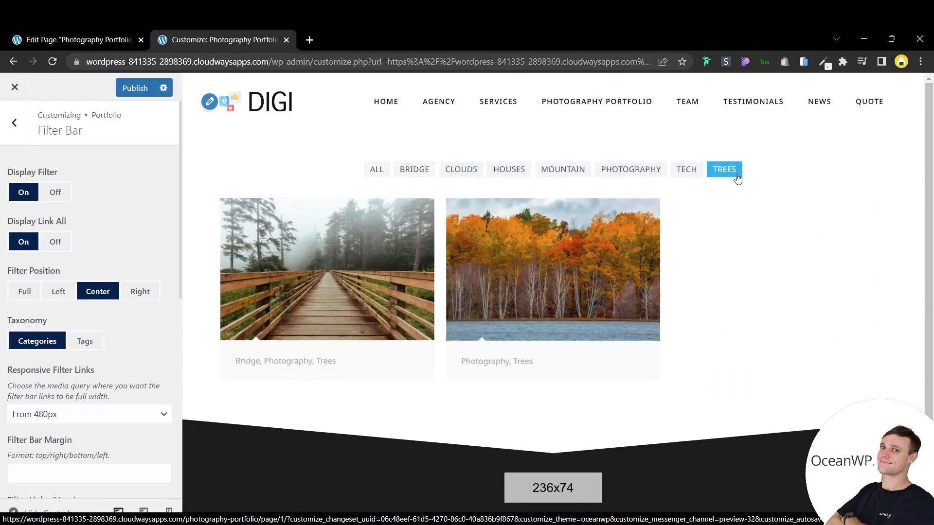
{"action": "left_click", "coordinate": [399, 177]}
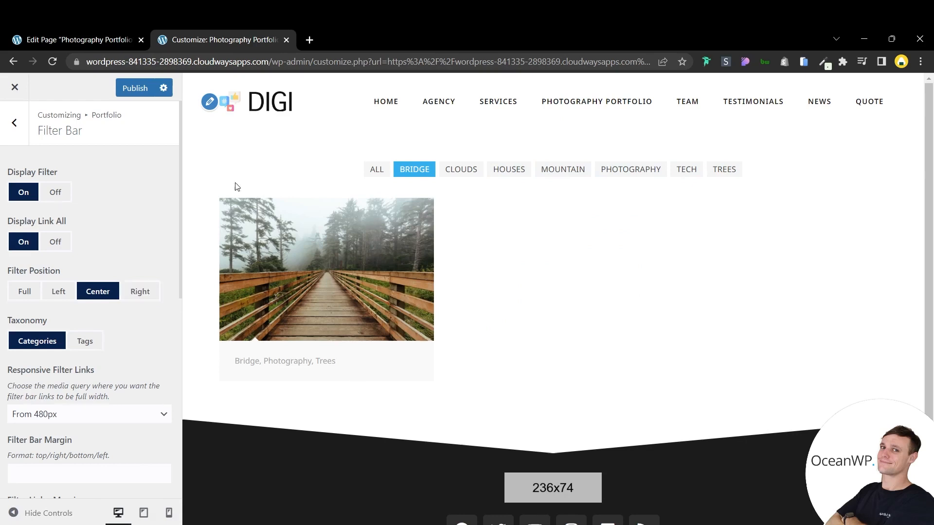
- Try the Right, Left and Full positions for the filter bar
{"action": "left_click", "coordinate": [144, 290]}
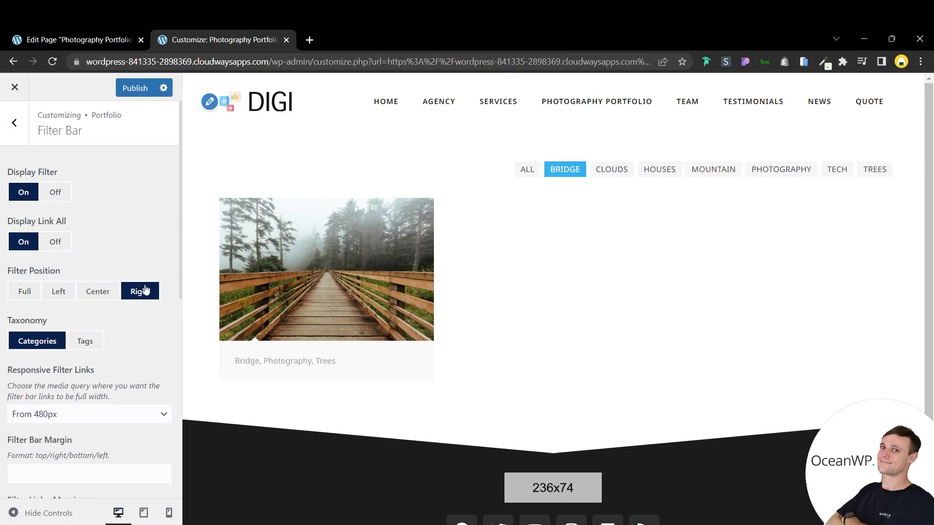
{"action": "left_click", "coordinate": [58, 292]}
{"action": "left_click", "coordinate": [32, 295]}
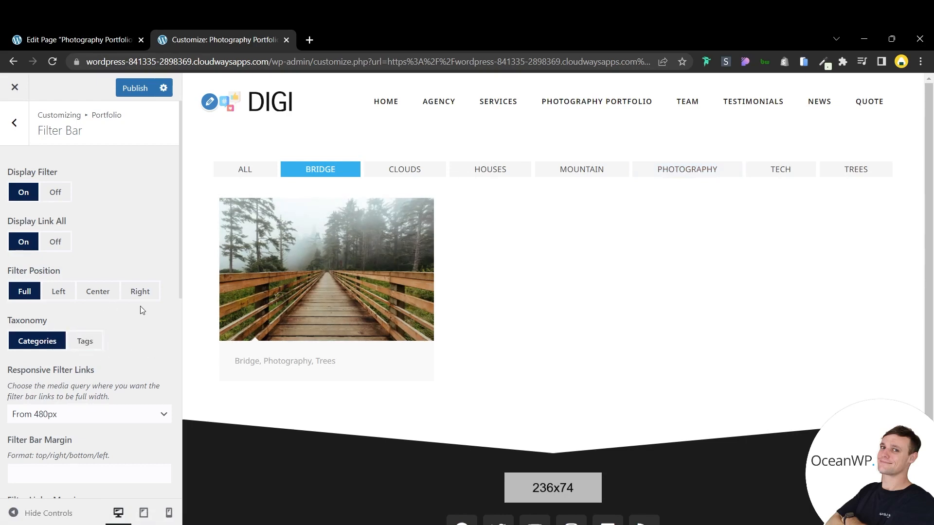
- Try the responsive filter links from 1280px and set them back to From 480px
{"action": "scroll", "coordinate": [141, 299], "scroll_direction": "down", "scroll_amount": 3}
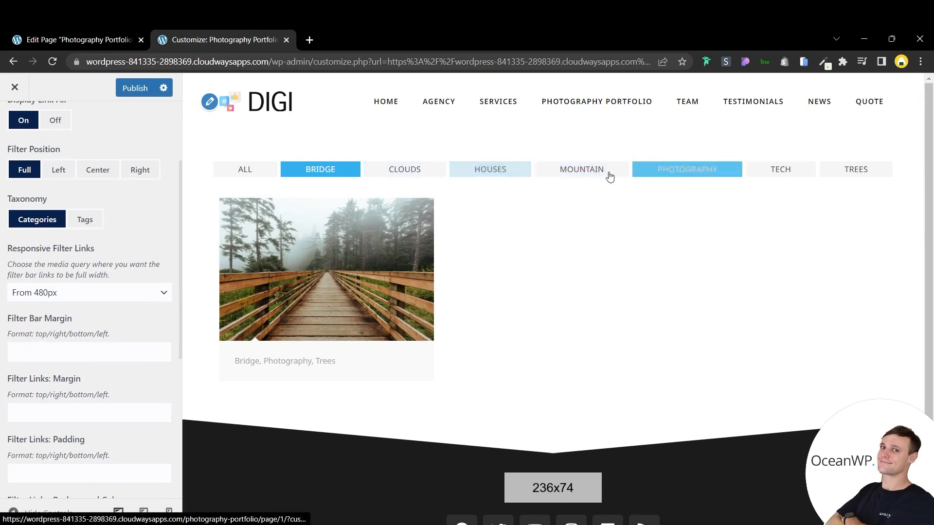
{"action": "left_click", "coordinate": [121, 293]}
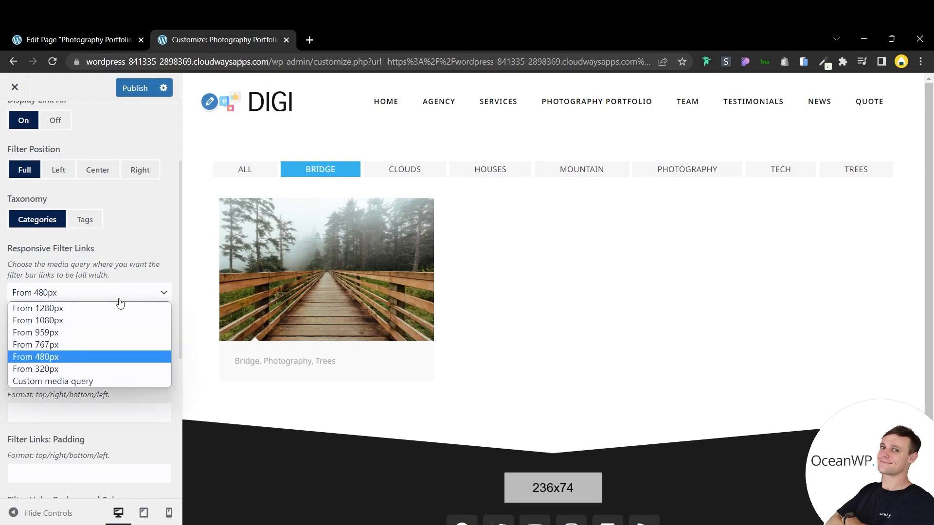
{"action": "left_click", "coordinate": [98, 309]}
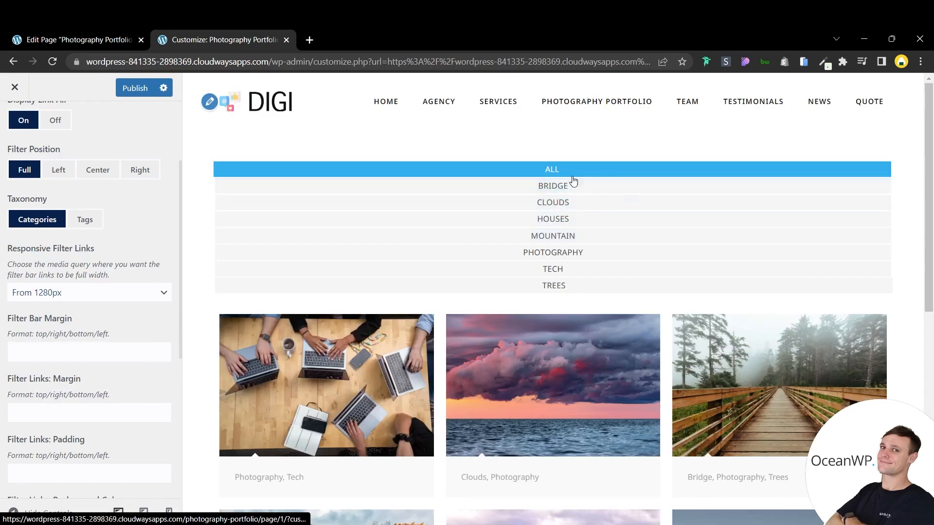
{"action": "left_click", "coordinate": [129, 298]}
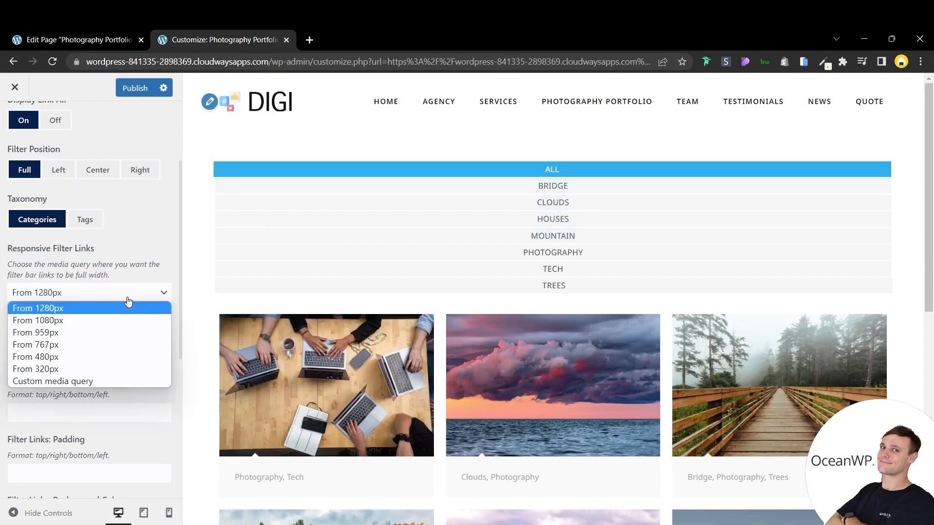
{"action": "left_click", "coordinate": [70, 356]}
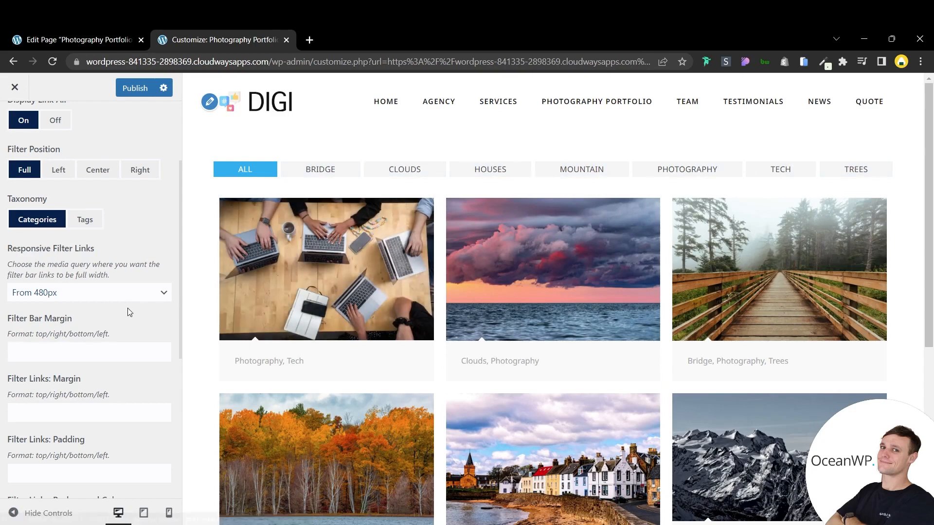
- Look over the filter bar's margin, link margin and padding fields and its link, active and hover color settings
{"action": "scroll", "coordinate": [122, 301], "scroll_direction": "down", "scroll_amount": 1}
{"action": "left_click", "coordinate": [119, 287]}
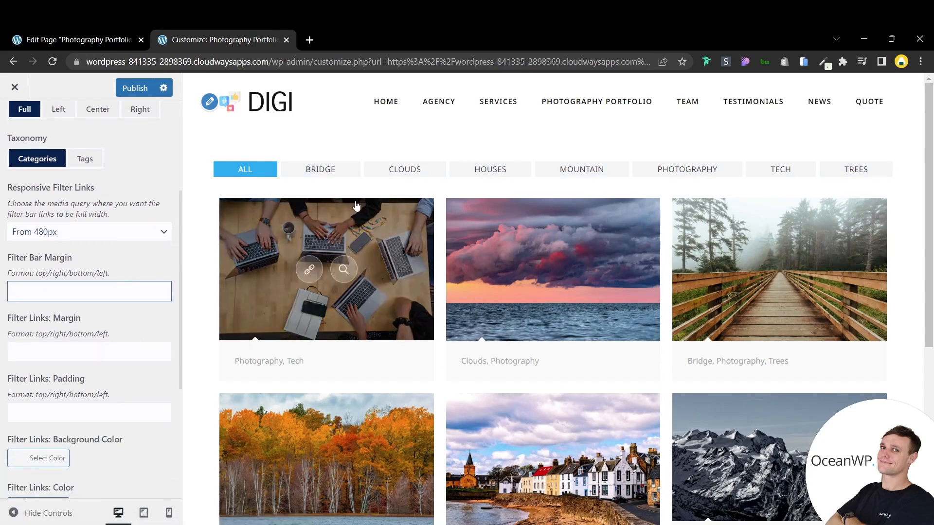
{"action": "scroll", "coordinate": [105, 226], "scroll_direction": "down", "scroll_amount": 1}
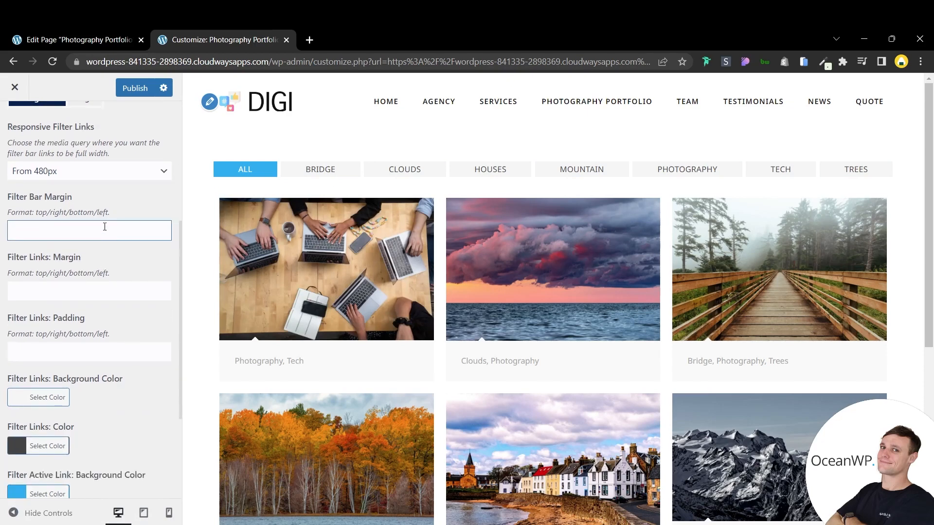
{"action": "left_click", "coordinate": [98, 281]}
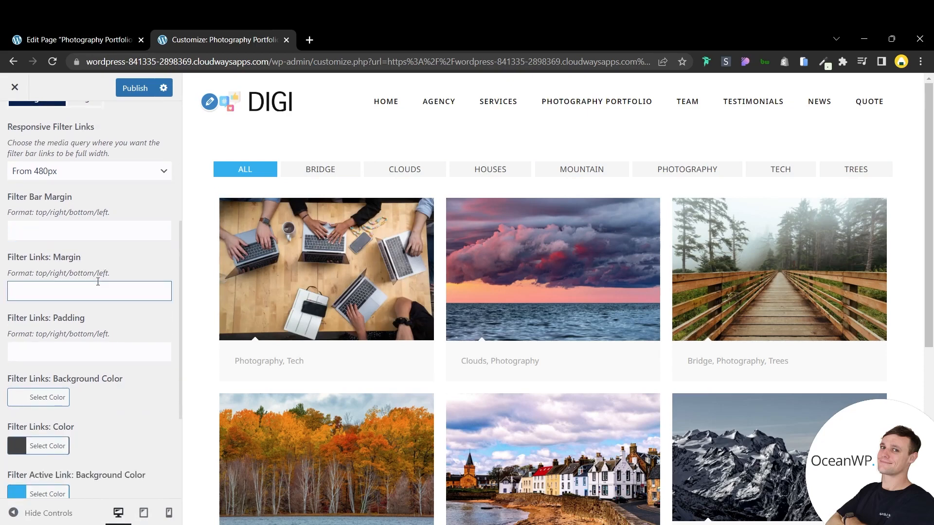
{"action": "left_click", "coordinate": [108, 346]}
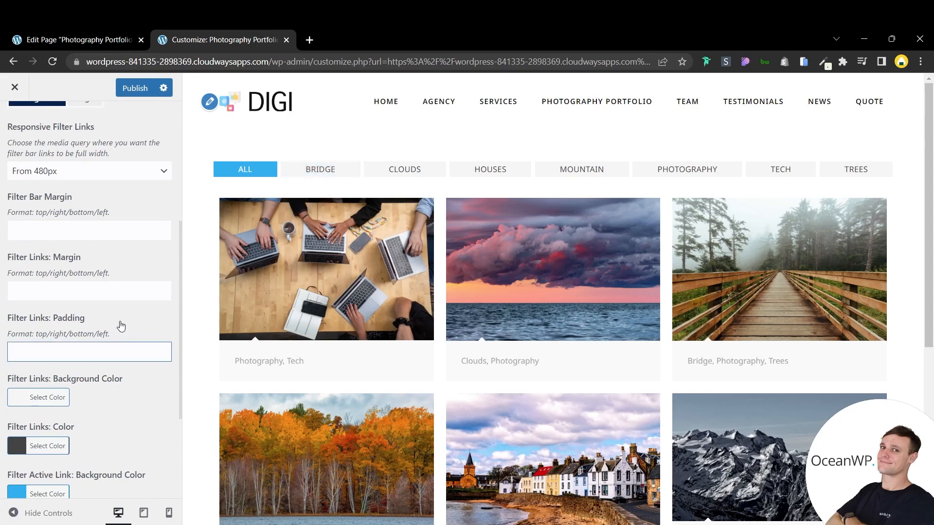
{"action": "scroll", "coordinate": [126, 296], "scroll_direction": "down", "scroll_amount": 2}
{"action": "scroll", "coordinate": [137, 243], "scroll_direction": "down", "scroll_amount": 2}
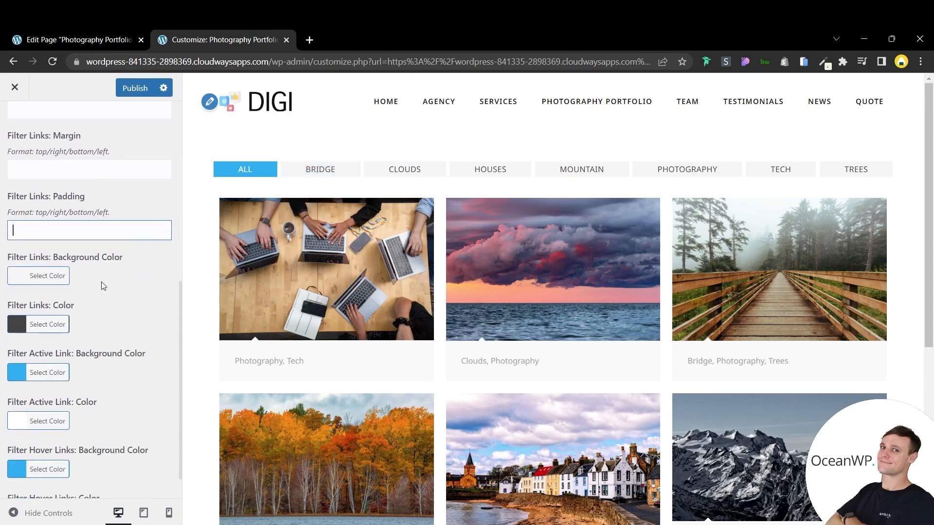
{"action": "scroll", "coordinate": [101, 281], "scroll_direction": "down", "scroll_amount": 1}
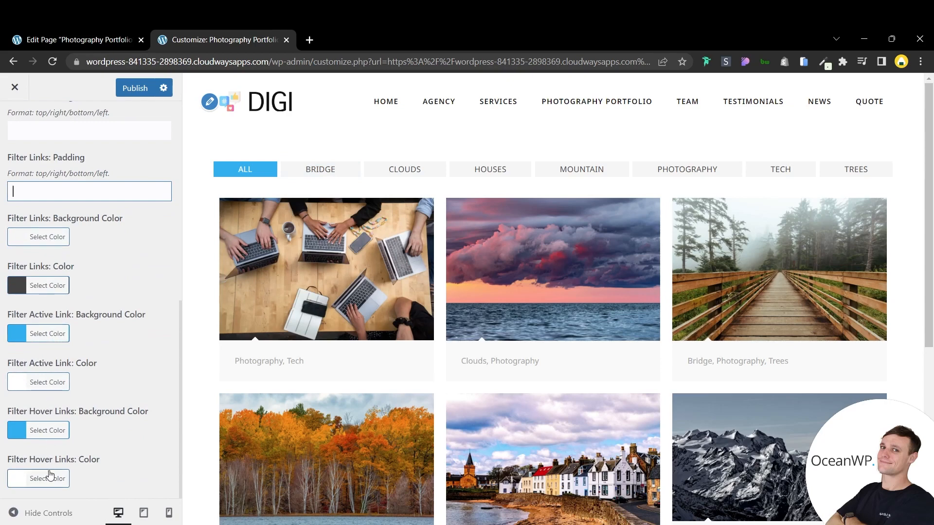
{"action": "scroll", "coordinate": [99, 324], "scroll_direction": "up", "scroll_amount": 1}
{"action": "scroll", "coordinate": [99, 325], "scroll_direction": "down", "scroll_amount": 1}
- Set the filter position back to Center
{"action": "scroll", "coordinate": [57, 209], "scroll_direction": "up", "scroll_amount": 7}
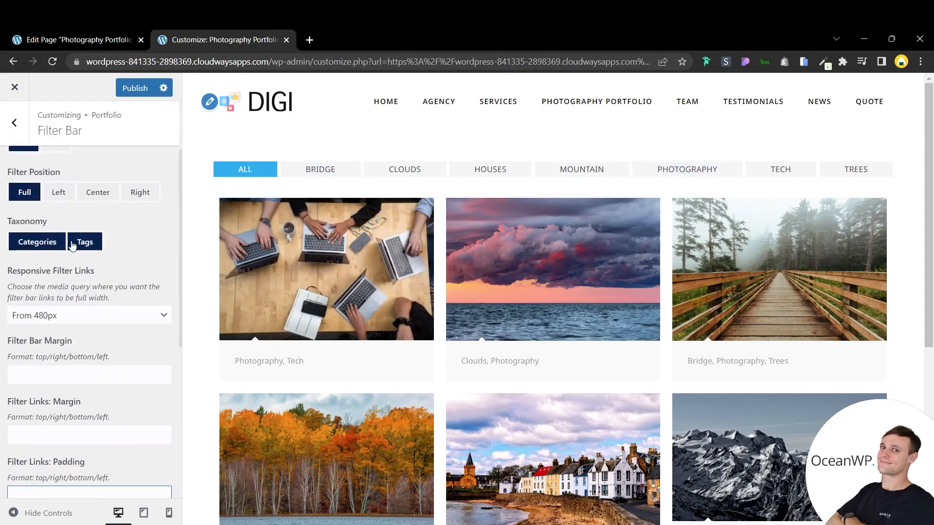
{"action": "left_click", "coordinate": [100, 254]}
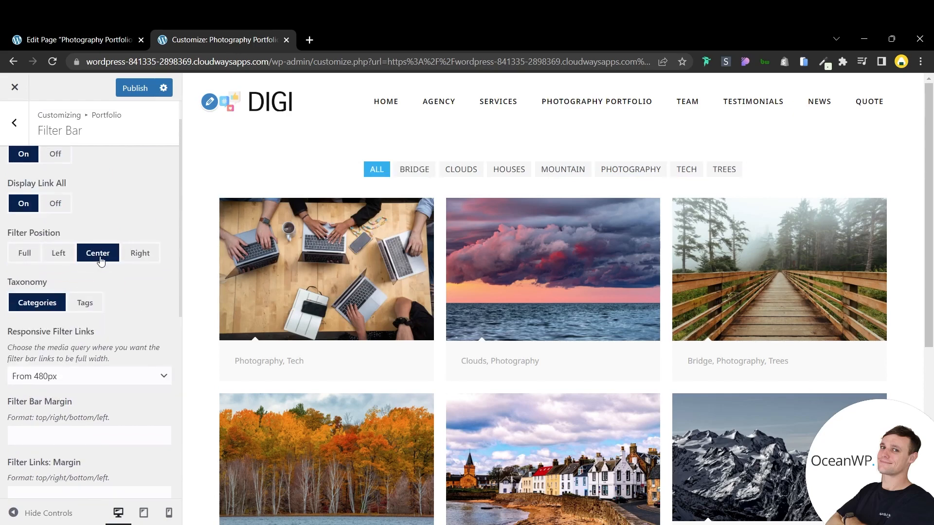
{"action": "scroll", "coordinate": [118, 234], "scroll_direction": "up", "scroll_amount": 1}
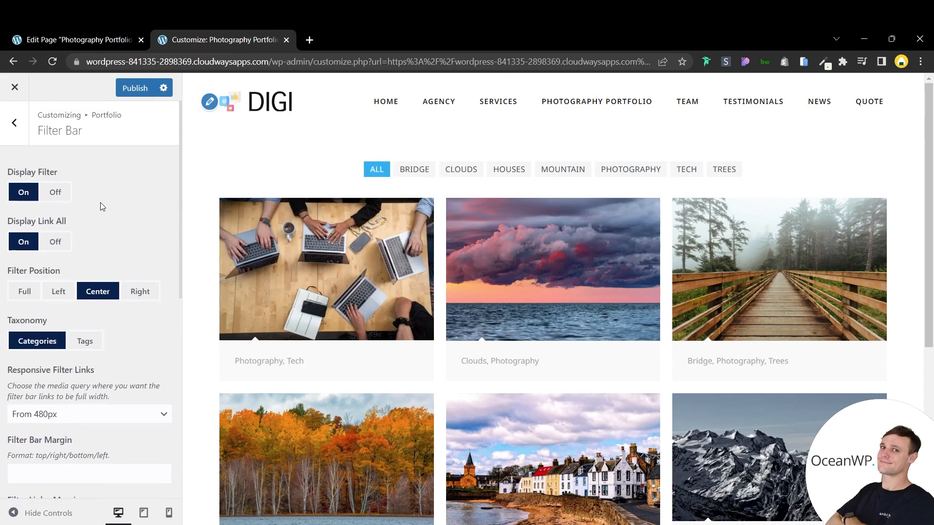
- Open the portfolio's Images settings and look over the available image size options
{"action": "left_click", "coordinate": [14, 122]}
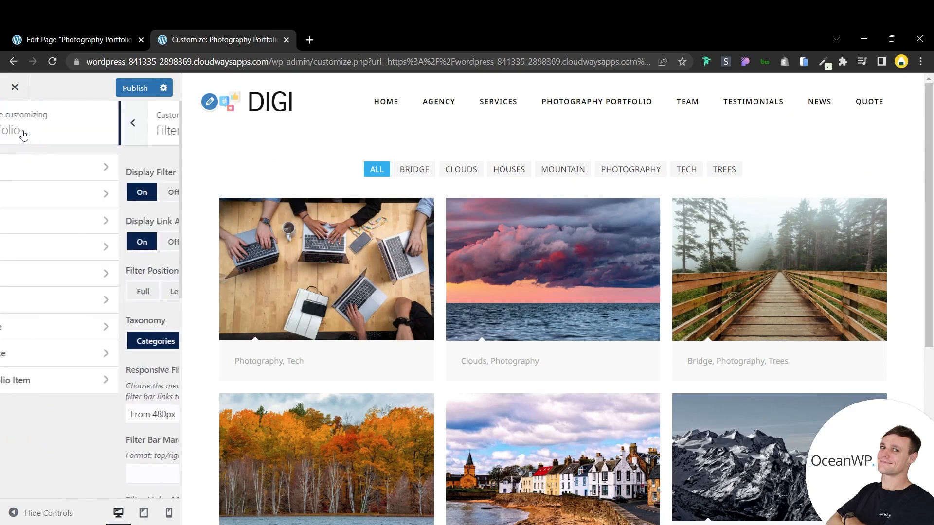
{"action": "left_click", "coordinate": [60, 219]}
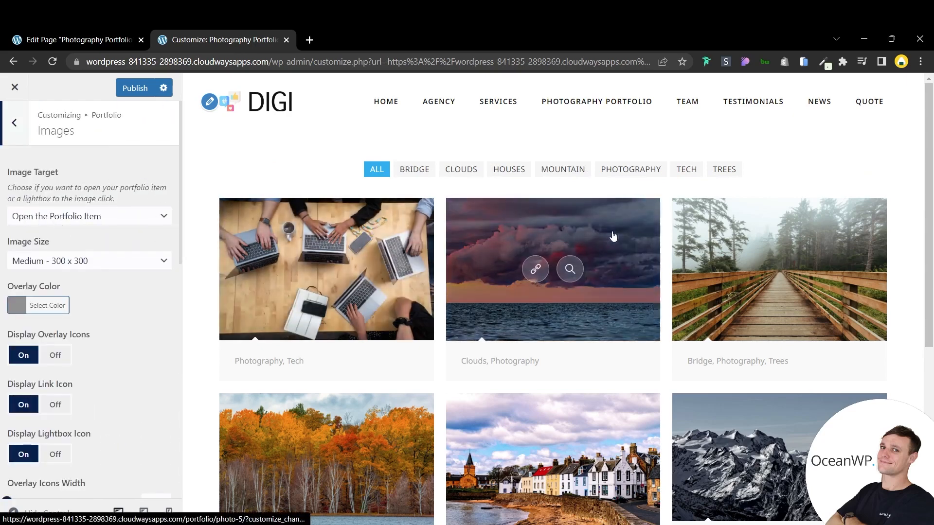
{"action": "left_click", "coordinate": [83, 265]}
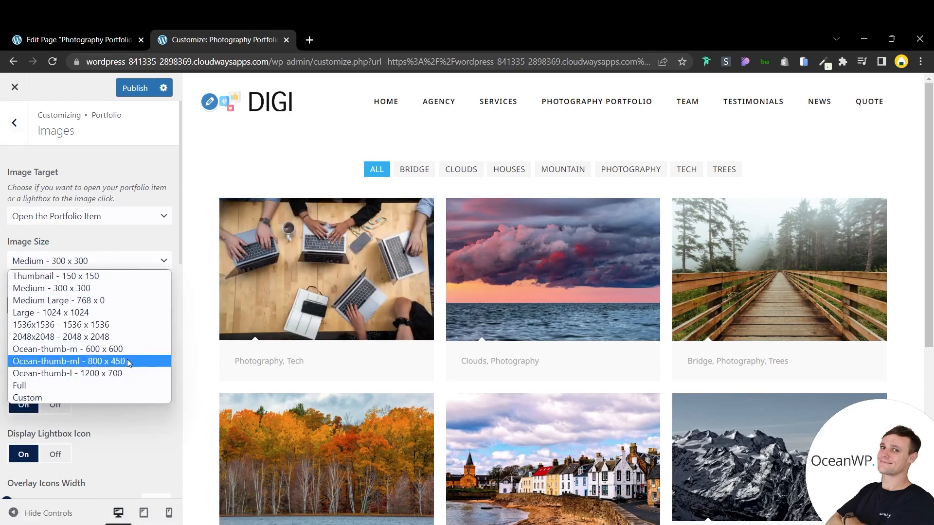
{"action": "left_click", "coordinate": [124, 245]}
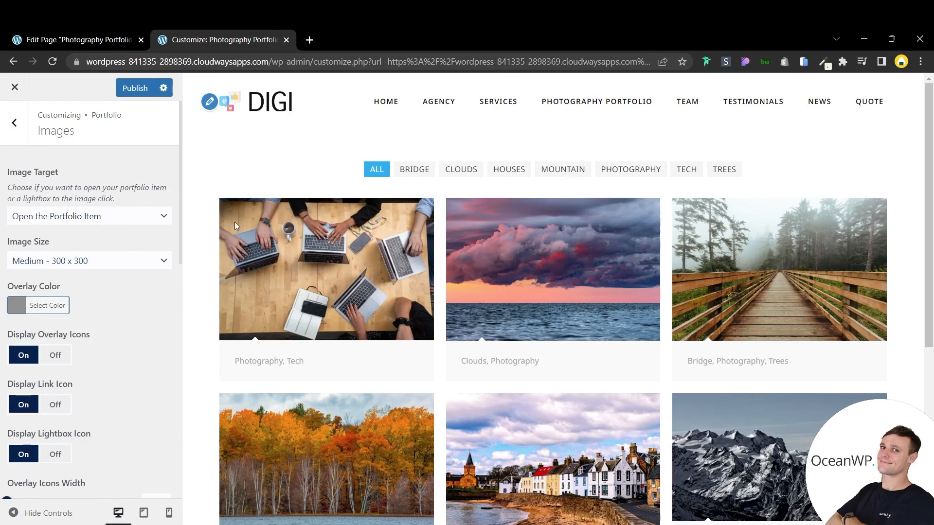
- Set the image target to Open a Lightbox and test it on the first portfolio image
{"action": "mouse_move", "coordinate": [322, 234]}
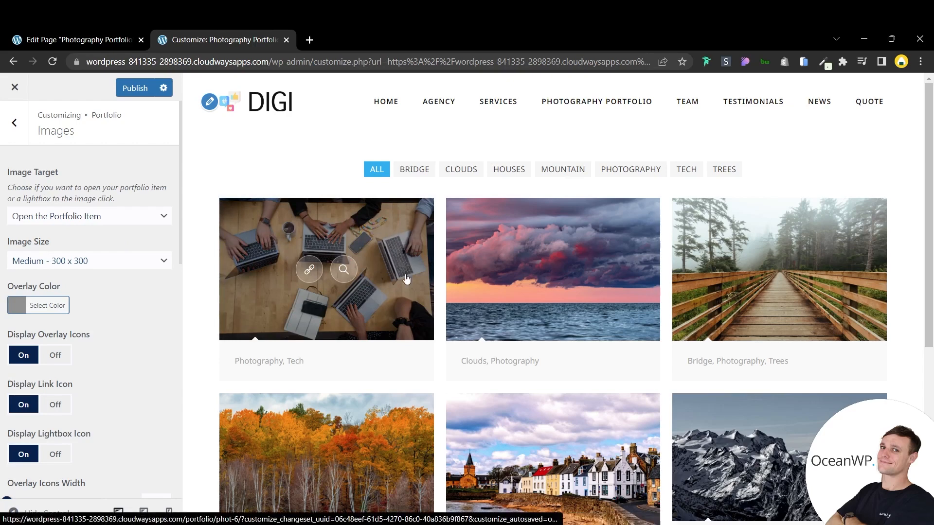
{"action": "left_click", "coordinate": [158, 216]}
{"action": "left_click", "coordinate": [96, 243]}
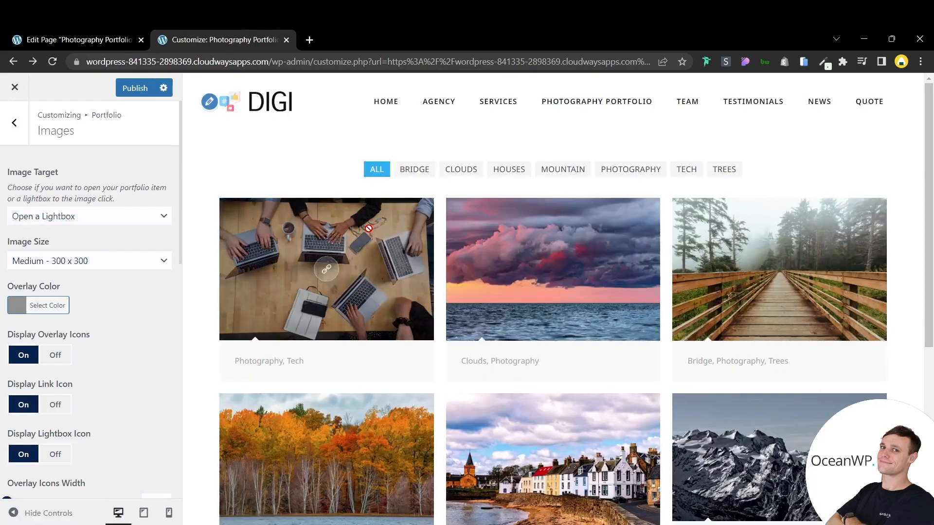
{"action": "left_click", "coordinate": [384, 237]}
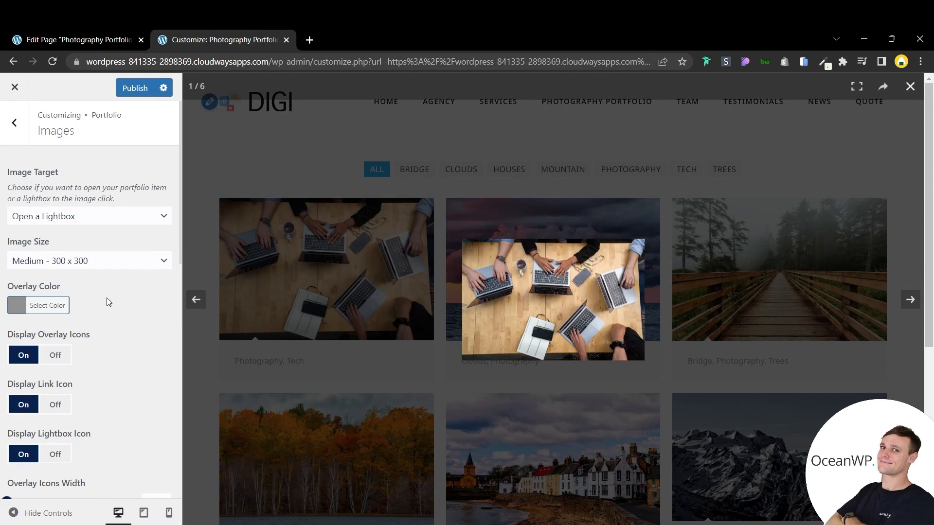
- Try the Medium Large - 768 x 0 image size and preview the first portfolio image in the lightbox
{"action": "left_click", "coordinate": [108, 260]}
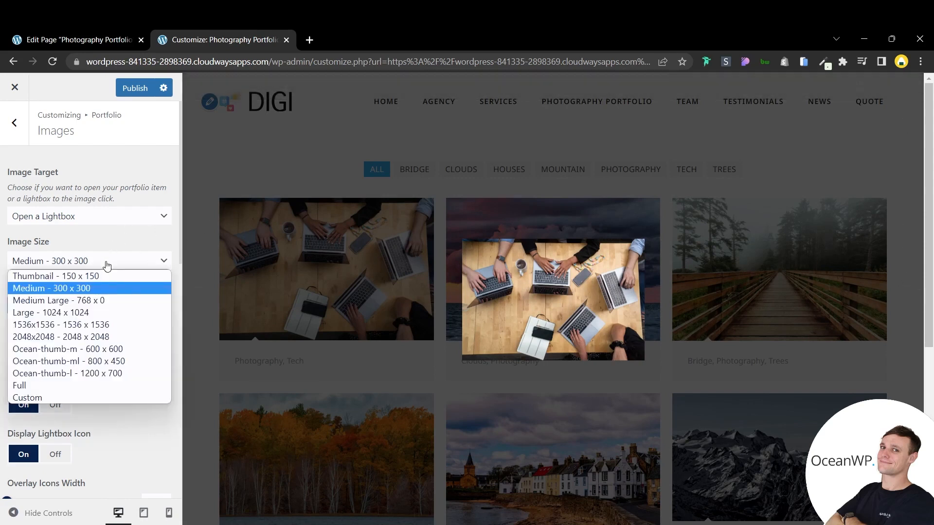
{"action": "left_click", "coordinate": [80, 305]}
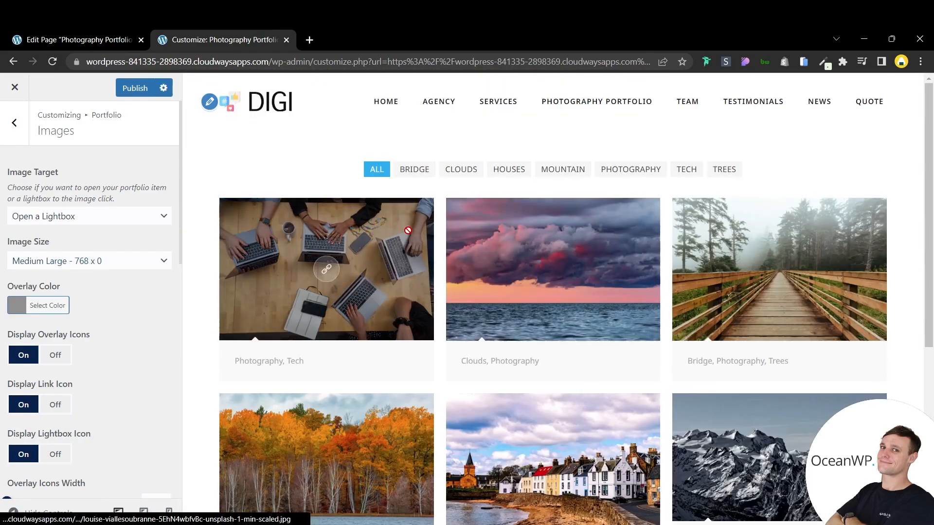
{"action": "left_click", "coordinate": [407, 230]}
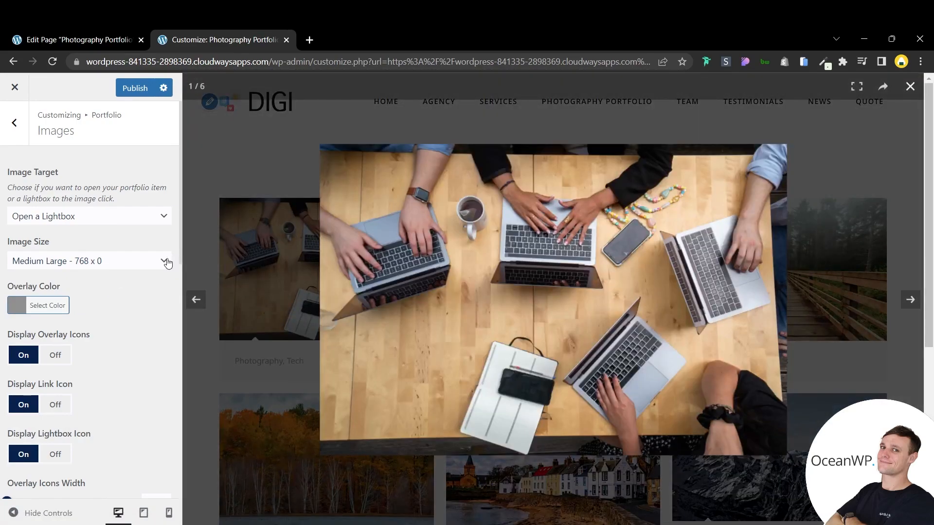
- Set the image size to Large - 1024 x 1024 and preview the first portfolio image in the lightbox
{"action": "left_click", "coordinate": [121, 268]}
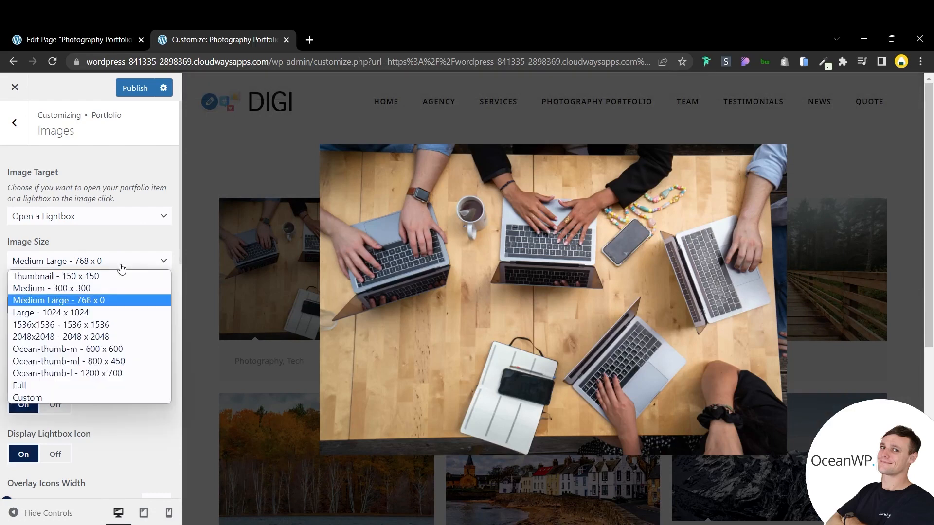
{"action": "left_click", "coordinate": [95, 313]}
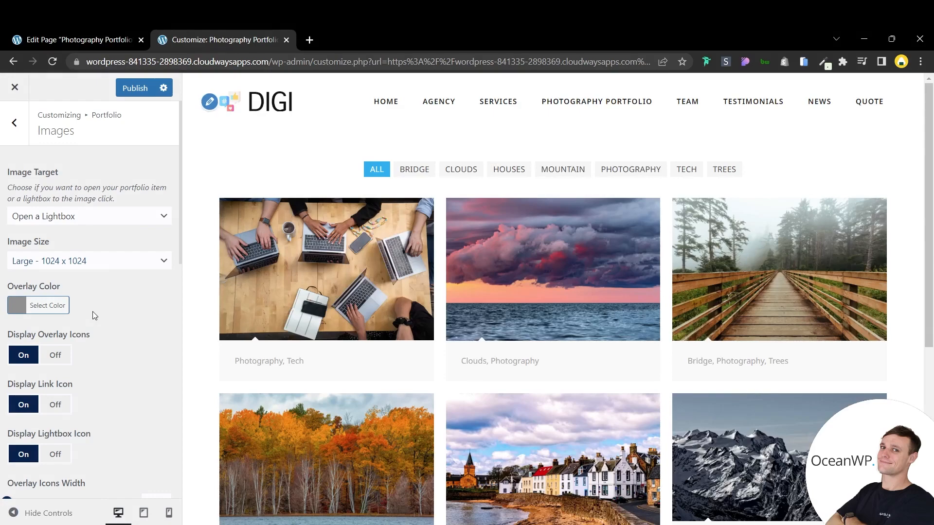
{"action": "left_click", "coordinate": [389, 233]}
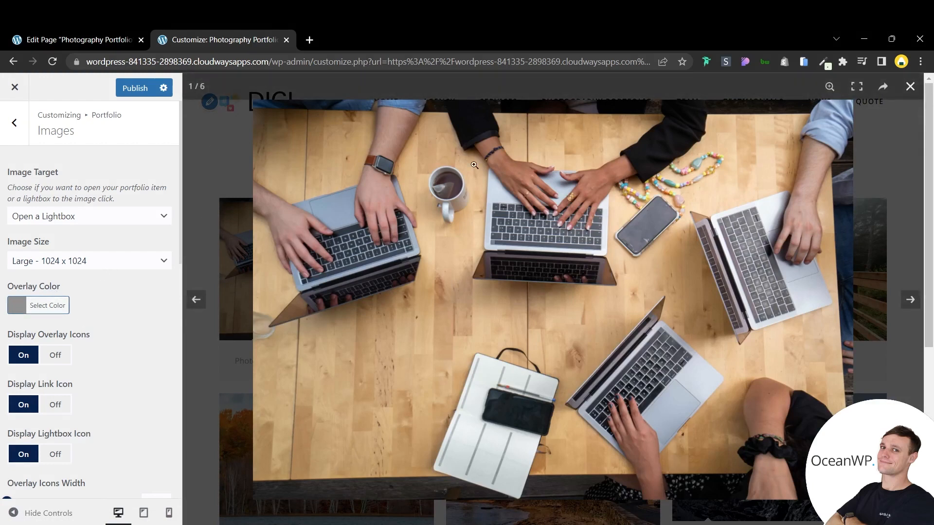
- Try an opacity of 93 for the image overlay color
{"action": "left_click", "coordinate": [24, 311]}
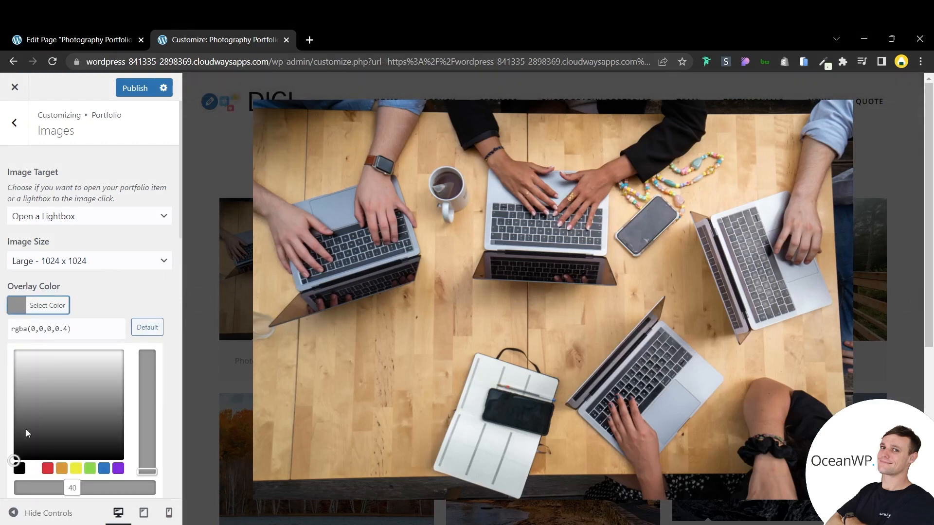
{"action": "left_click_drag", "start_coordinate": [72, 488], "coordinate": [143, 489]}
{"action": "left_click", "coordinate": [92, 283]}
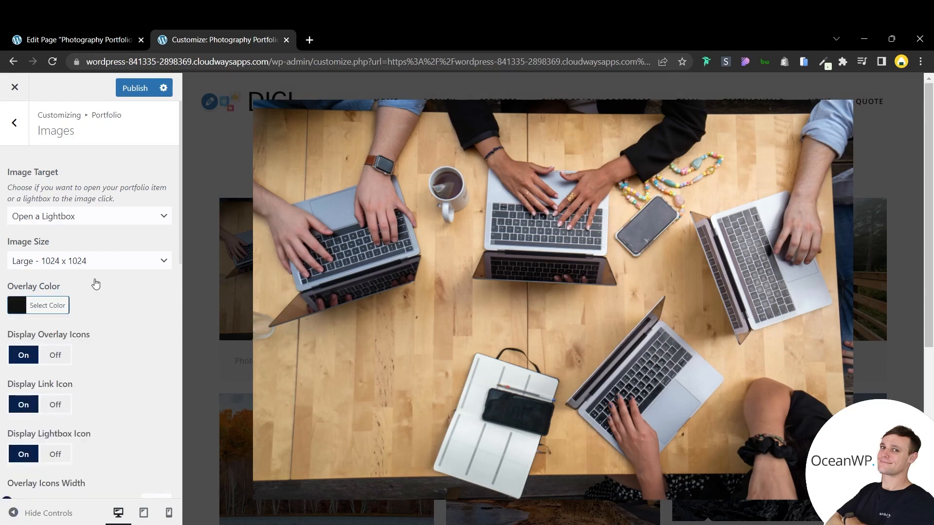
- Clear the image overlay color value and close the lightbox preview
{"action": "left_click", "coordinate": [64, 312]}
{"action": "double_click", "coordinate": [111, 328]}
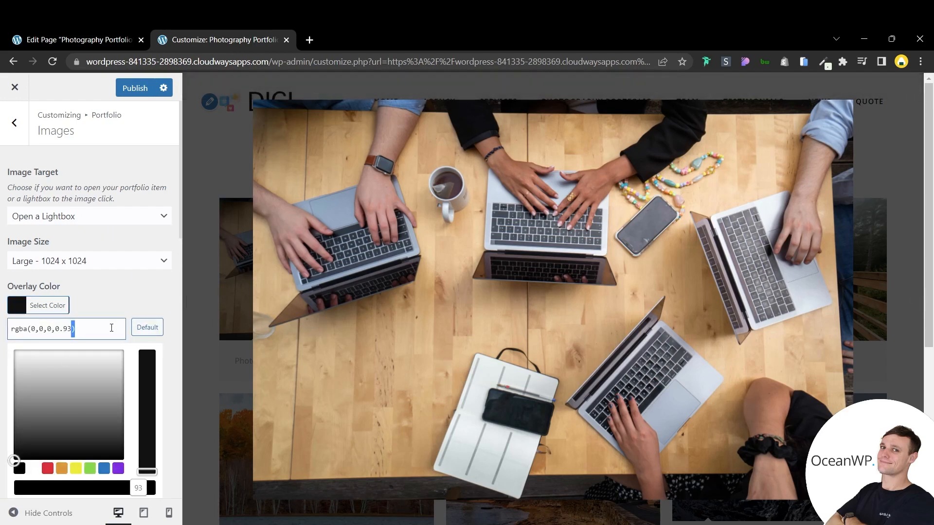
{"action": "key", "text": "BackSpace"}
{"action": "key", "text": "BackSpace"}
{"action": "key", "text": "BackSpace"}
{"action": "key", "text": "BackSpace"}
{"action": "key", "text": "BackSpace"}
{"action": "key", "text": "BackSpace"}
{"action": "key", "text": "BackSpace"}
{"action": "key", "text": "BackSpace"}
{"action": "key", "text": "BackSpace"}
{"action": "key", "text": "BackSpace"}
{"action": "key", "text": "BackSpace"}
{"action": "key", "text": "BackSpace"}
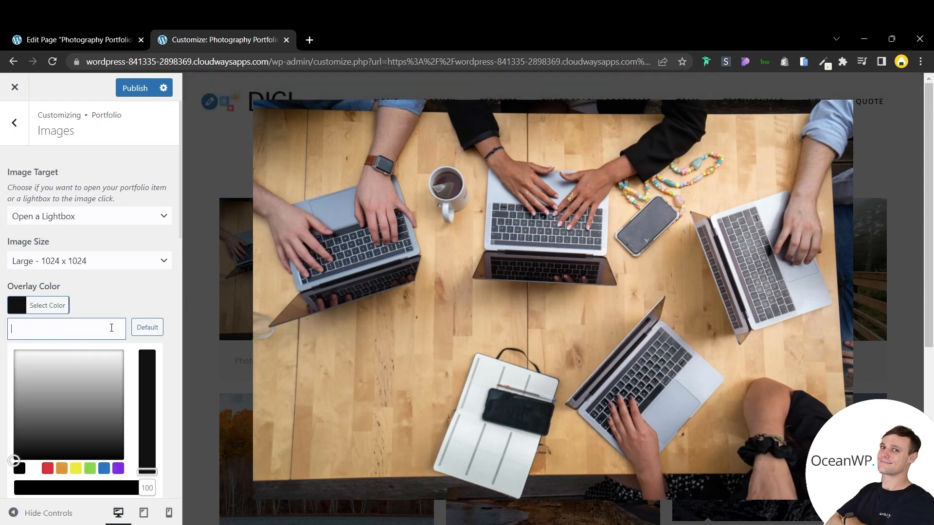
{"action": "left_click", "coordinate": [123, 292]}
{"action": "scroll", "coordinate": [124, 289], "scroll_direction": "down", "scroll_amount": 2}
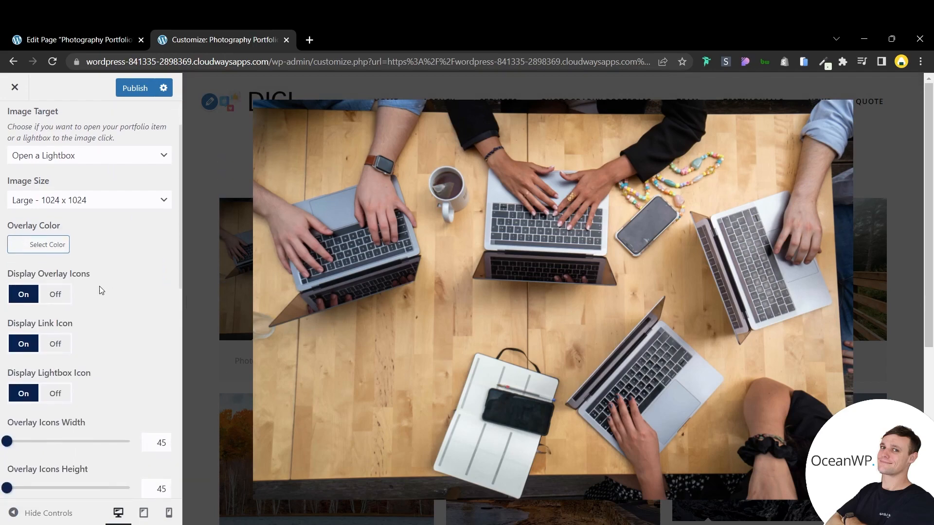
{"action": "left_click", "coordinate": [886, 155]}
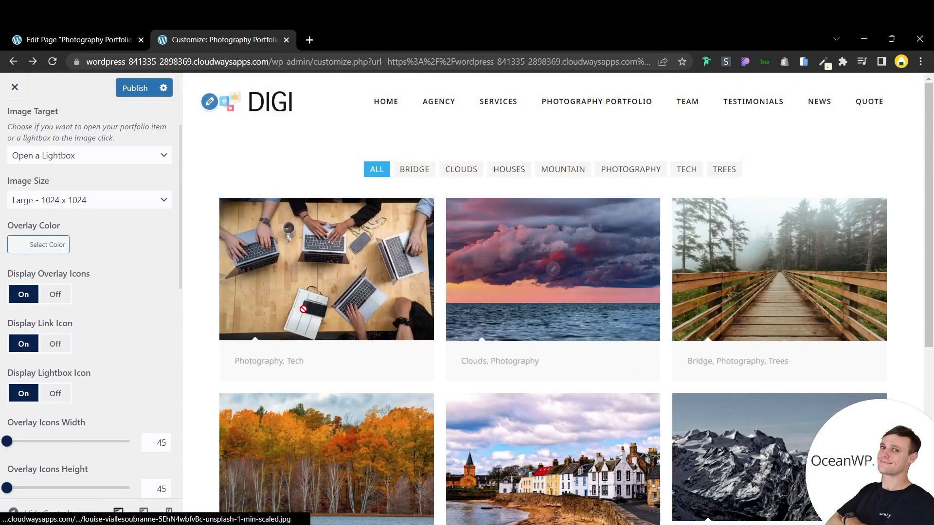
- Try switching off the overlay icons and the link icon, turning each one back on
{"action": "left_click", "coordinate": [57, 295]}
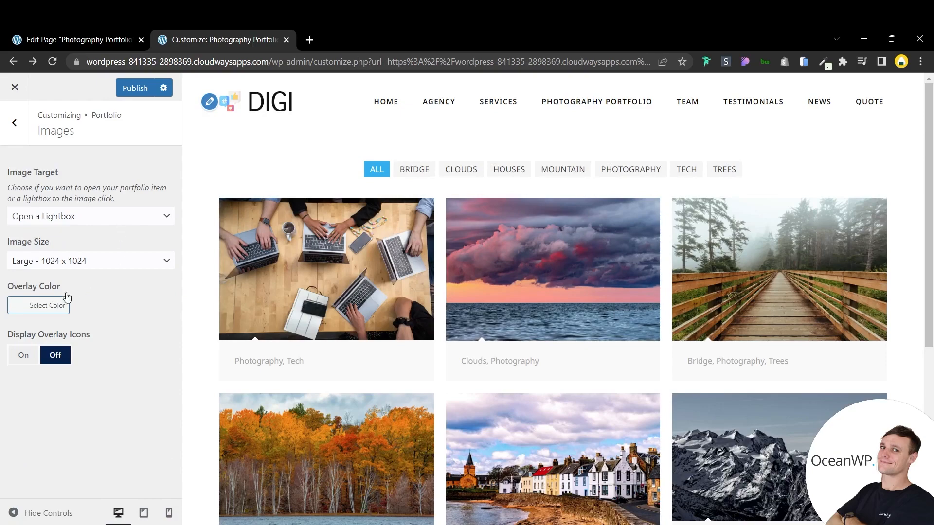
{"action": "left_click", "coordinate": [23, 355]}
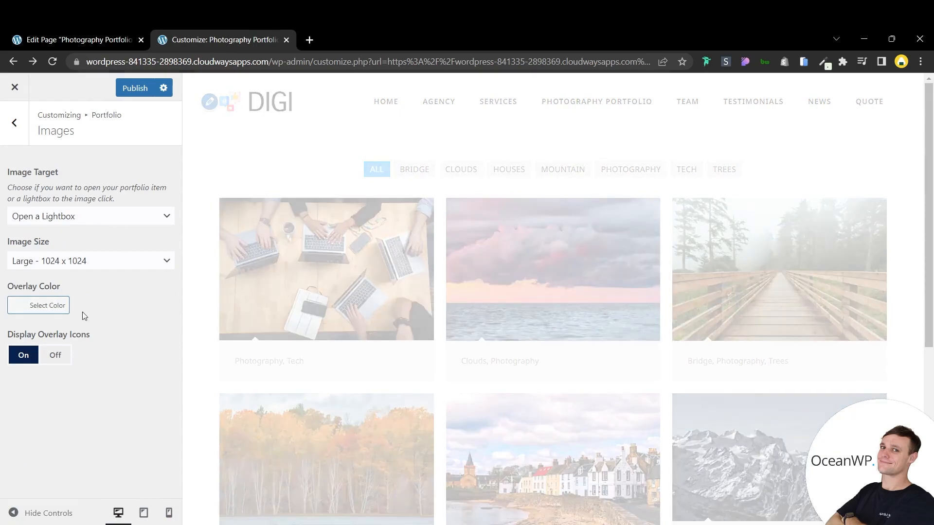
{"action": "scroll", "coordinate": [68, 319], "scroll_direction": "down", "scroll_amount": 3}
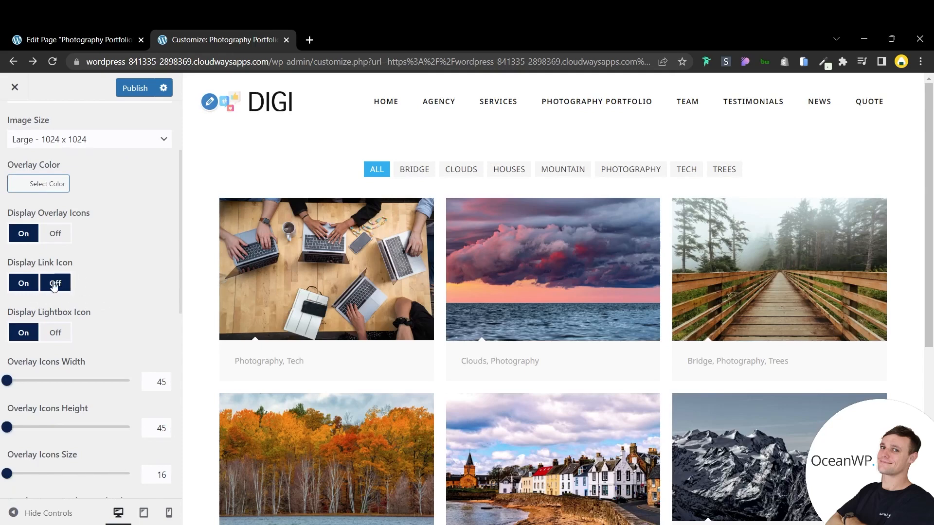
{"action": "left_click", "coordinate": [27, 285]}
- Look over the overlay icons' width, height, size, color and border settings
{"action": "scroll", "coordinate": [101, 299], "scroll_direction": "down", "scroll_amount": 1}
{"action": "scroll", "coordinate": [101, 298], "scroll_direction": "down", "scroll_amount": 2}
{"action": "scroll", "coordinate": [97, 258], "scroll_direction": "down", "scroll_amount": 1}
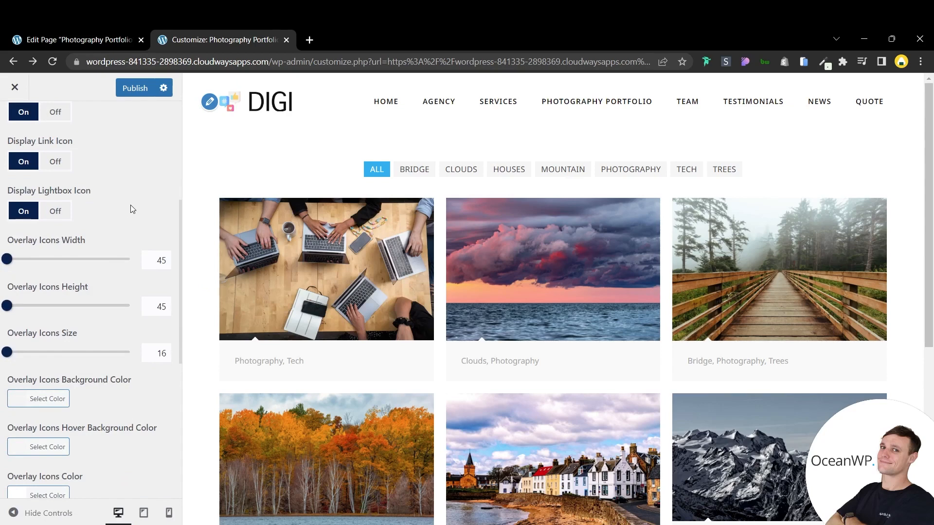
{"action": "scroll", "coordinate": [136, 196], "scroll_direction": "down", "scroll_amount": 1}
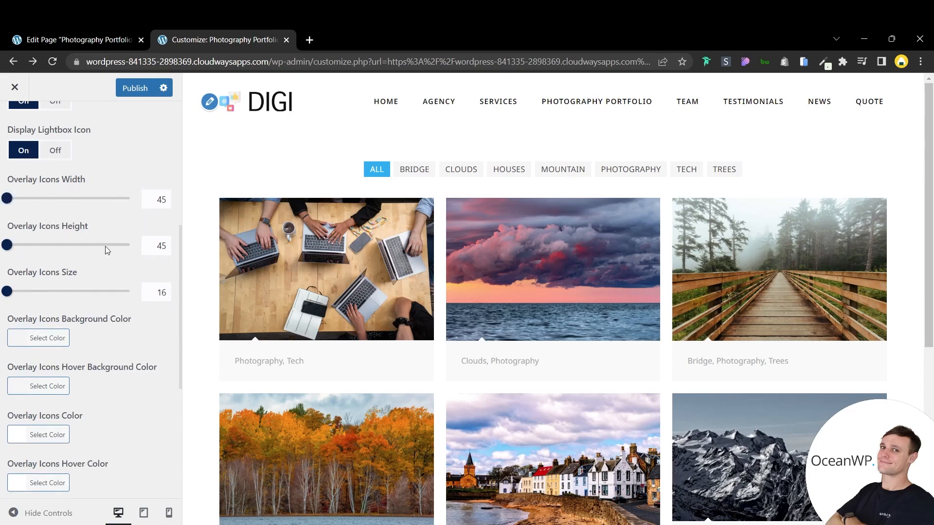
{"action": "scroll", "coordinate": [107, 250], "scroll_direction": "down", "scroll_amount": 1}
{"action": "scroll", "coordinate": [65, 280], "scroll_direction": "down", "scroll_amount": 3}
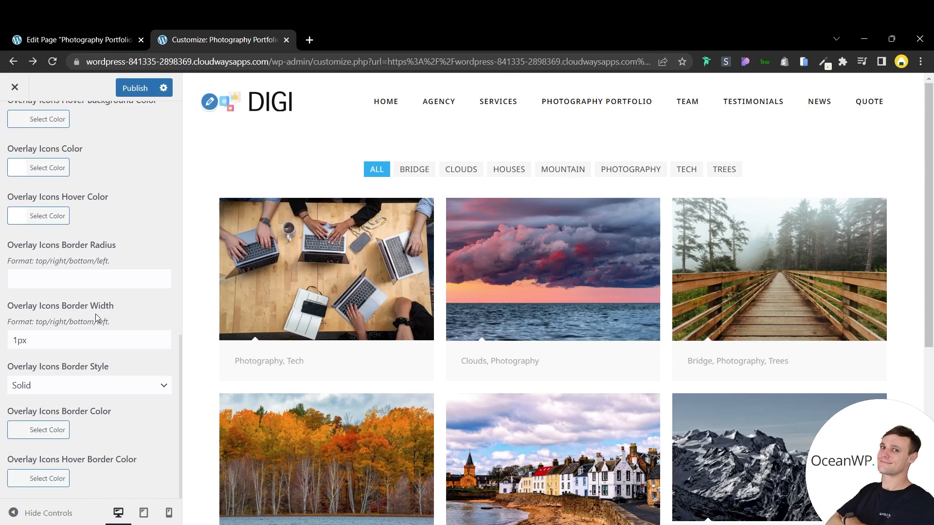
{"action": "scroll", "coordinate": [118, 206], "scroll_direction": "up", "scroll_amount": 10}
- In the portfolio's Query settings, check the Order choices and set Order By to Title
{"action": "left_click", "coordinate": [22, 126]}
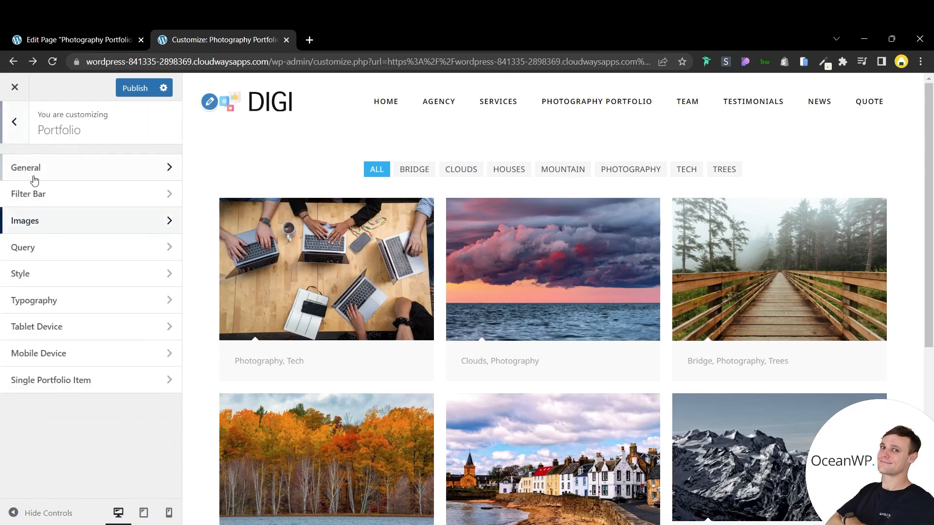
{"action": "left_click", "coordinate": [45, 247]}
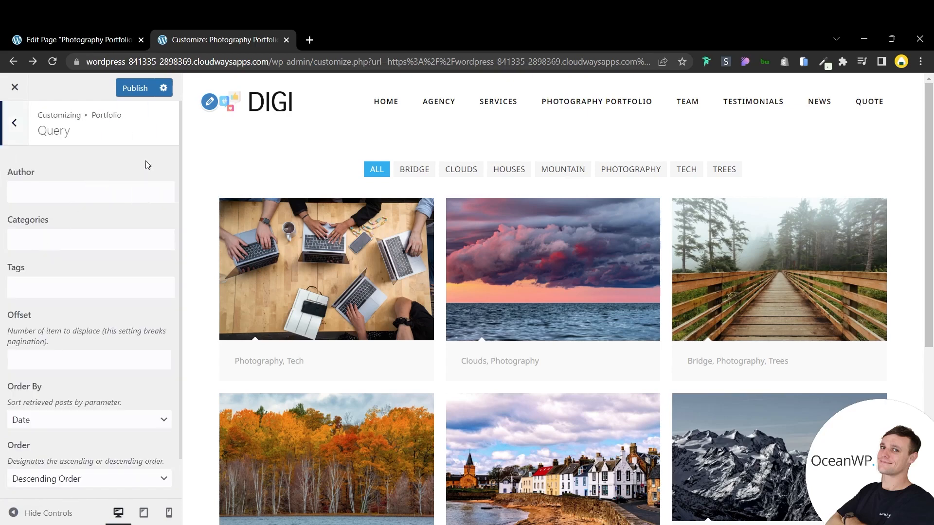
{"action": "scroll", "coordinate": [125, 160], "scroll_direction": "down", "scroll_amount": 1}
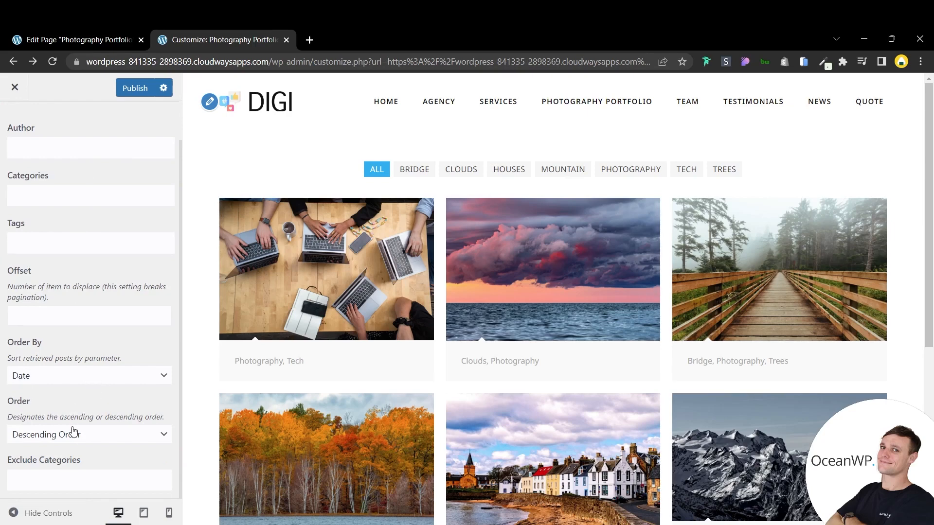
{"action": "left_click", "coordinate": [113, 438]}
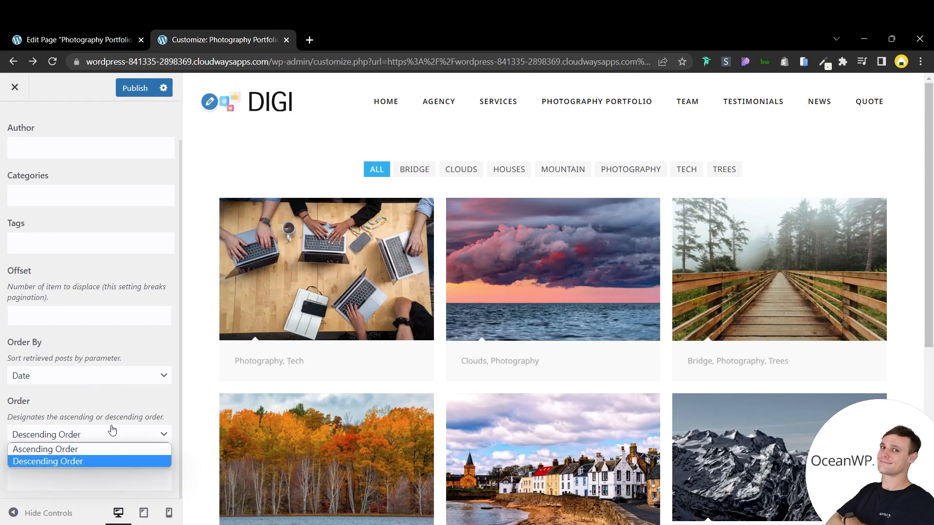
{"action": "left_click", "coordinate": [115, 403]}
{"action": "left_click", "coordinate": [104, 375]}
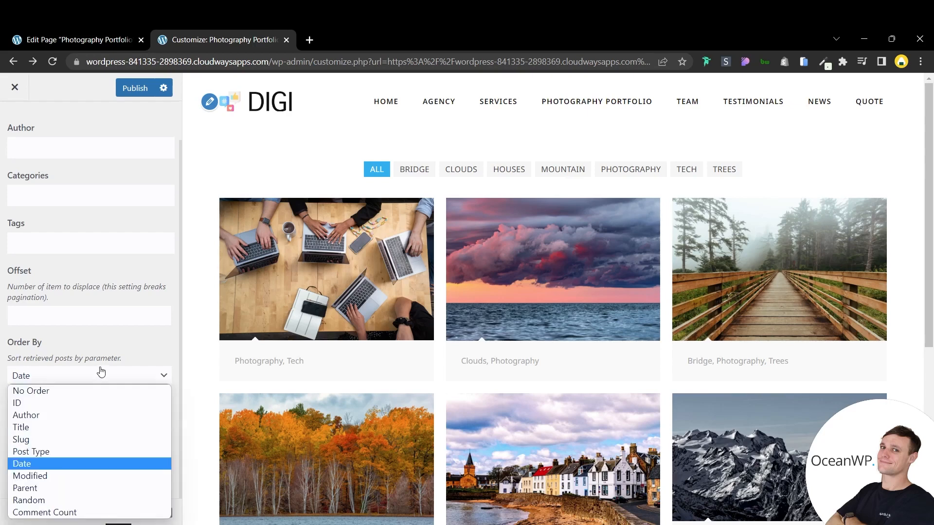
{"action": "left_click", "coordinate": [53, 427]}
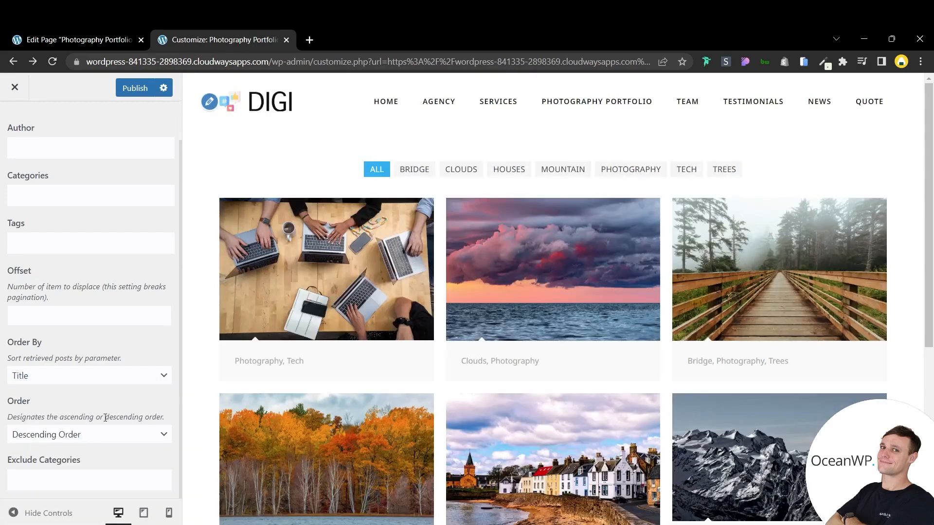
{"action": "scroll", "coordinate": [107, 263], "scroll_direction": "up", "scroll_amount": 1}
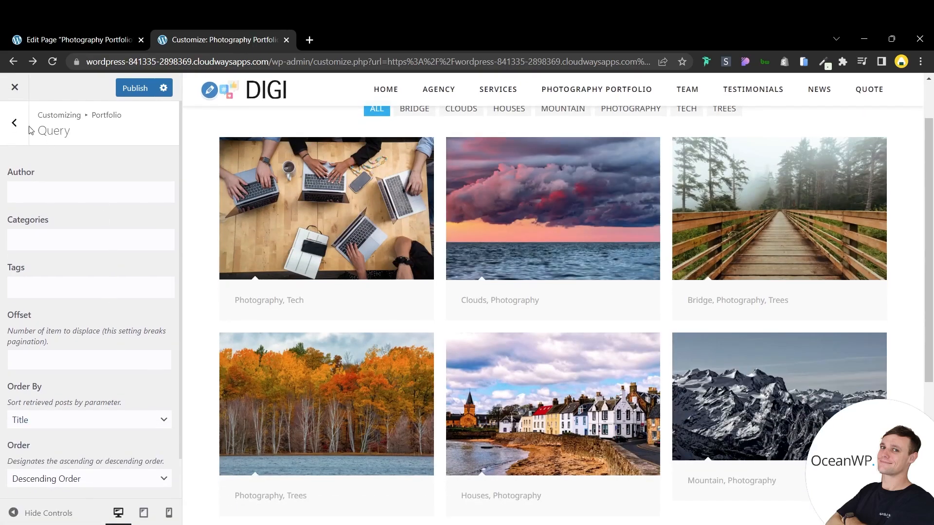
- In the portfolio's Style settings, set Item Border Style to Solid and Item Border Color to #0a0a0a
{"action": "left_click", "coordinate": [15, 123]}
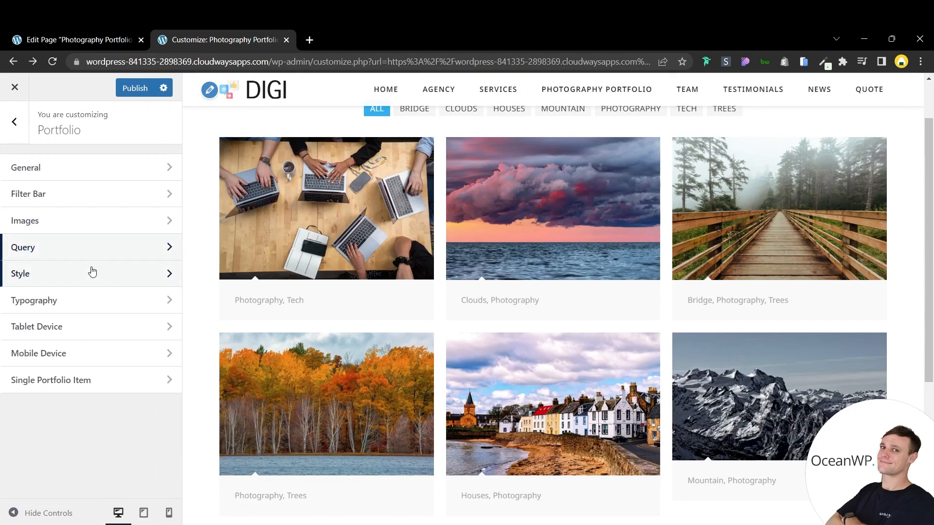
{"action": "left_click", "coordinate": [93, 268]}
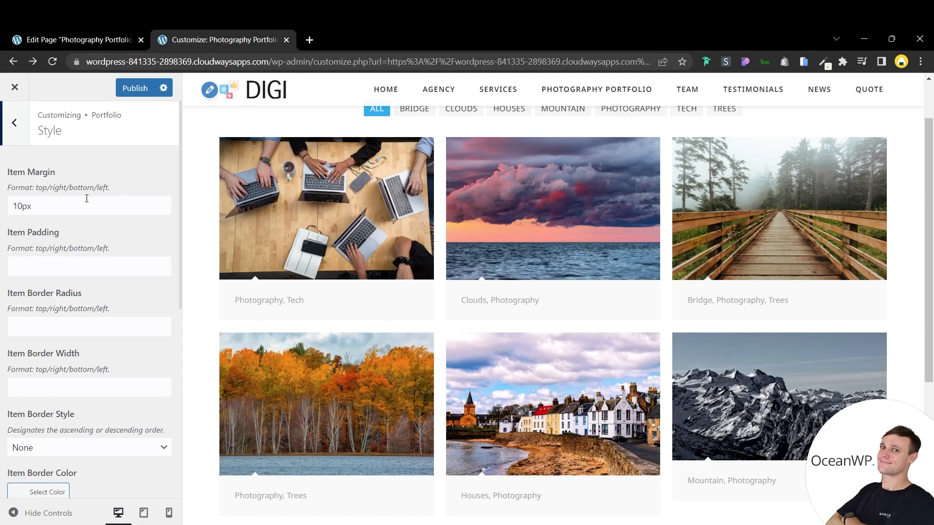
{"action": "scroll", "coordinate": [87, 199], "scroll_direction": "down", "scroll_amount": 1}
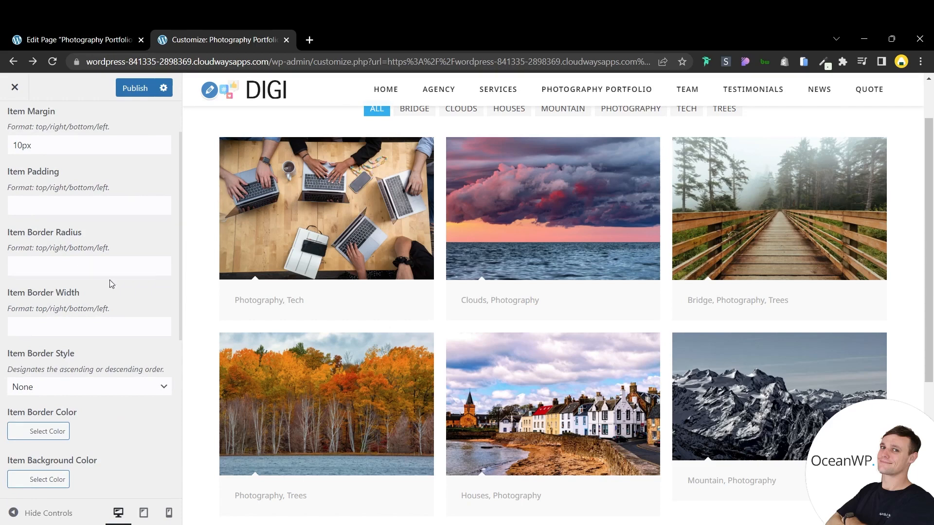
{"action": "scroll", "coordinate": [130, 247], "scroll_direction": "down", "scroll_amount": 2}
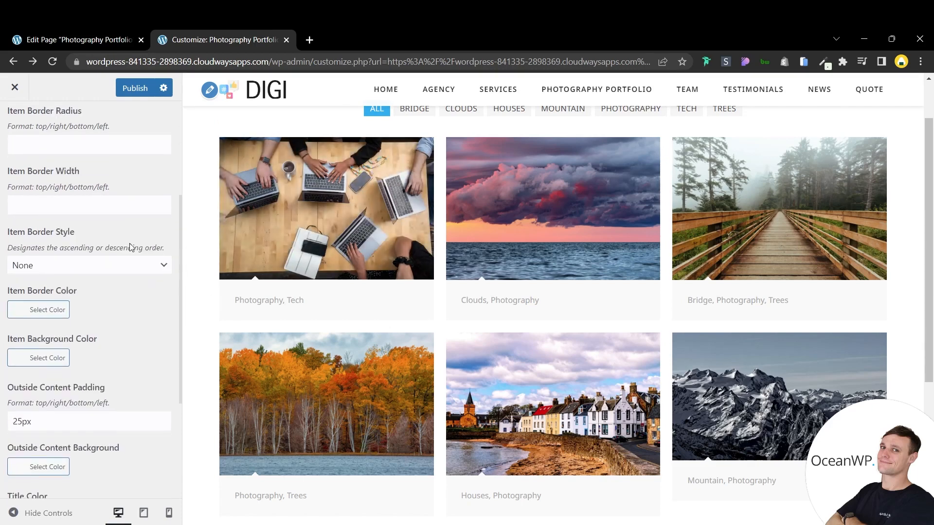
{"action": "left_click", "coordinate": [65, 266]}
{"action": "left_click", "coordinate": [55, 291]}
{"action": "left_click", "coordinate": [70, 270]}
{"action": "left_click", "coordinate": [57, 288]}
{"action": "left_click", "coordinate": [37, 309]}
{"action": "left_click_drag", "start_coordinate": [91, 393], "coordinate": [109, 460]}
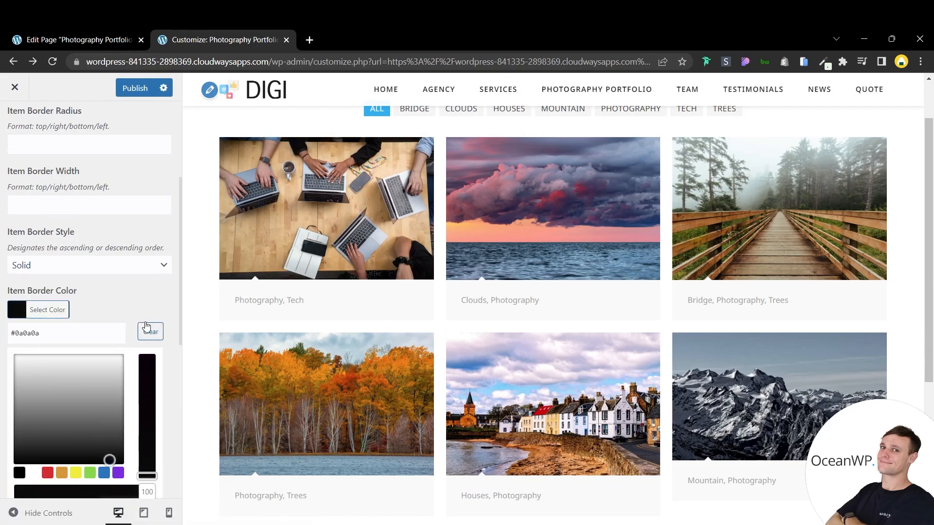
{"action": "left_click", "coordinate": [131, 254]}
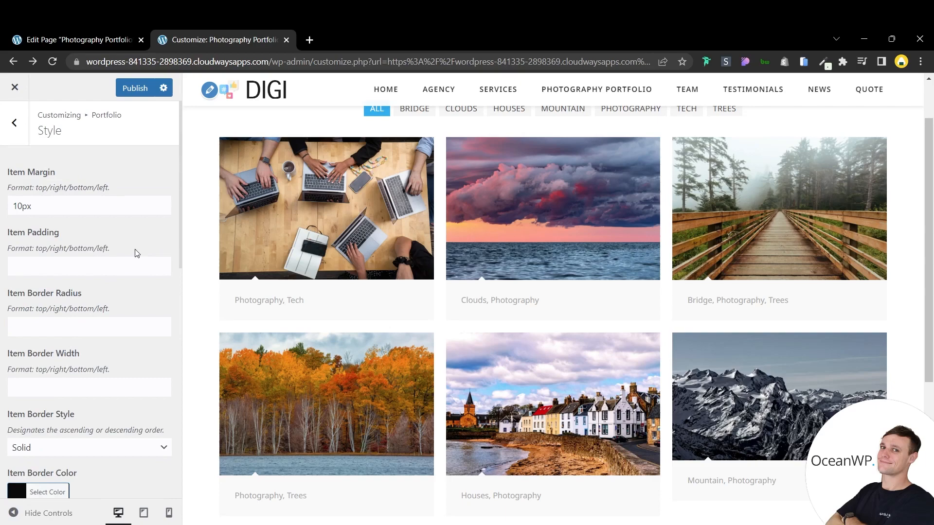
- Publish the customizer changes and check the portfolio grid in the page preview
{"action": "left_click", "coordinate": [144, 90]}
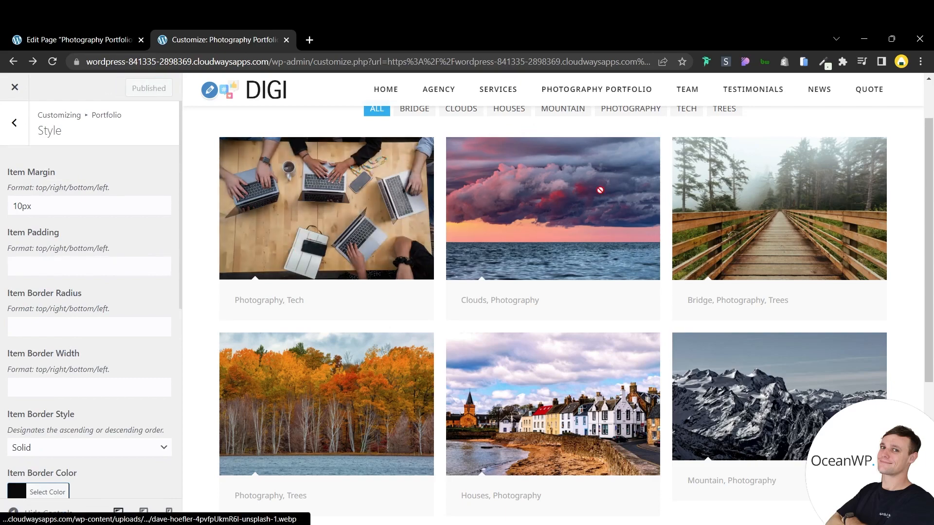
{"action": "scroll", "coordinate": [629, 235], "scroll_direction": "down", "scroll_amount": 1}
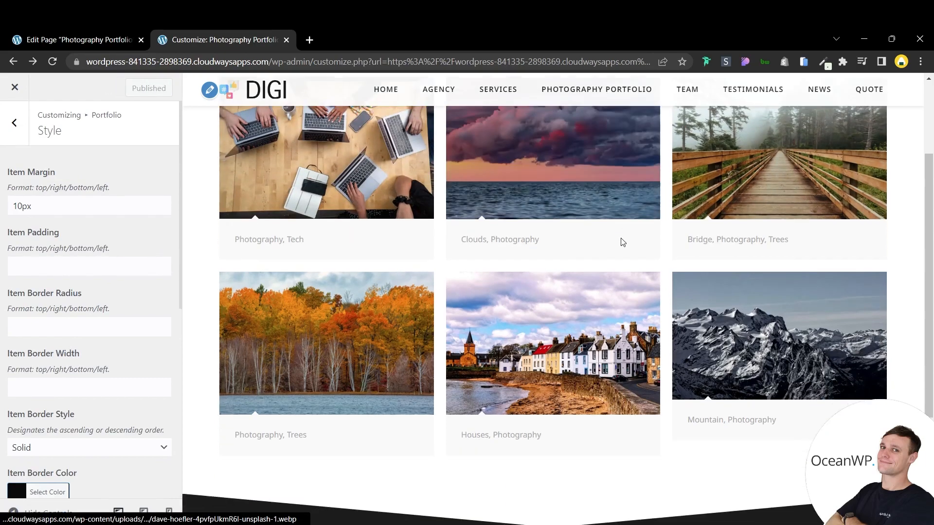
{"action": "scroll", "coordinate": [621, 242], "scroll_direction": "up", "scroll_amount": 3}
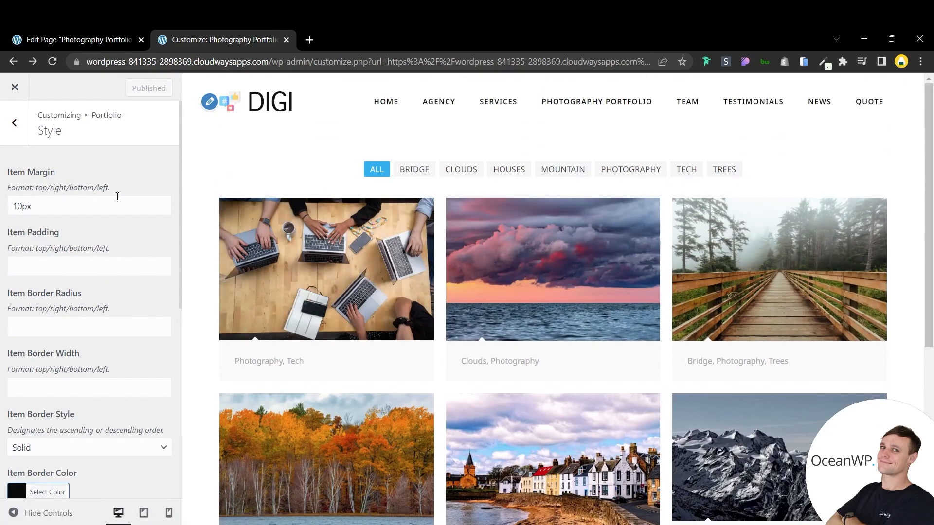
{"action": "scroll", "coordinate": [97, 200], "scroll_direction": "down", "scroll_amount": 1}
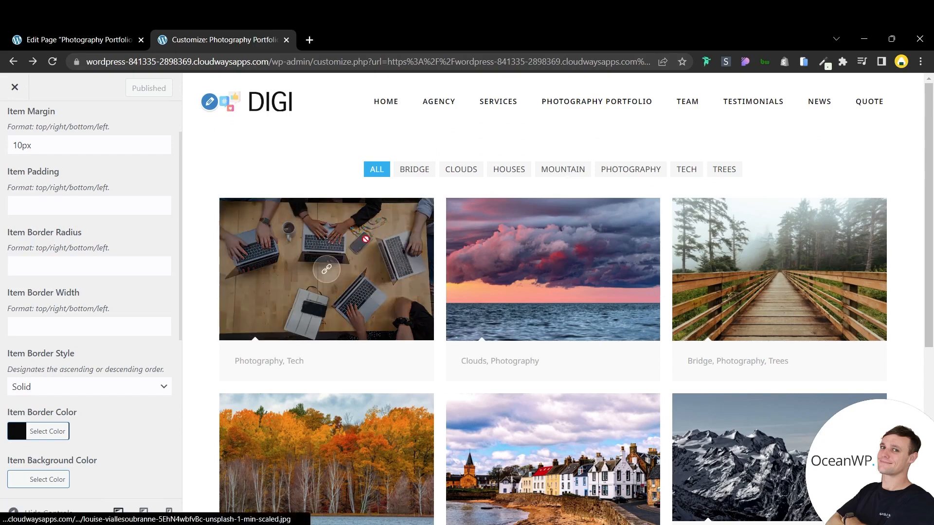
{"action": "scroll", "coordinate": [73, 157], "scroll_direction": "up", "scroll_amount": 1}
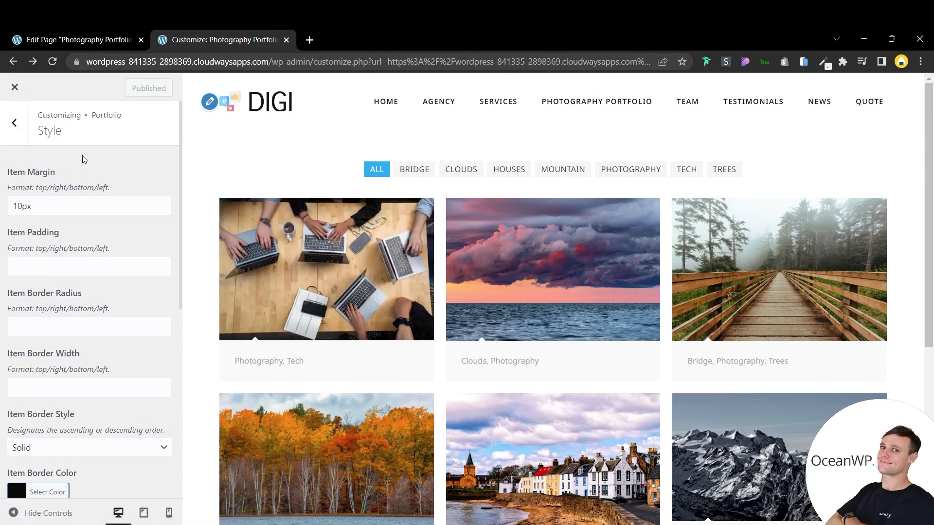
- Look over the portfolio's filter, title and category typography settings
{"action": "left_click", "coordinate": [14, 123]}
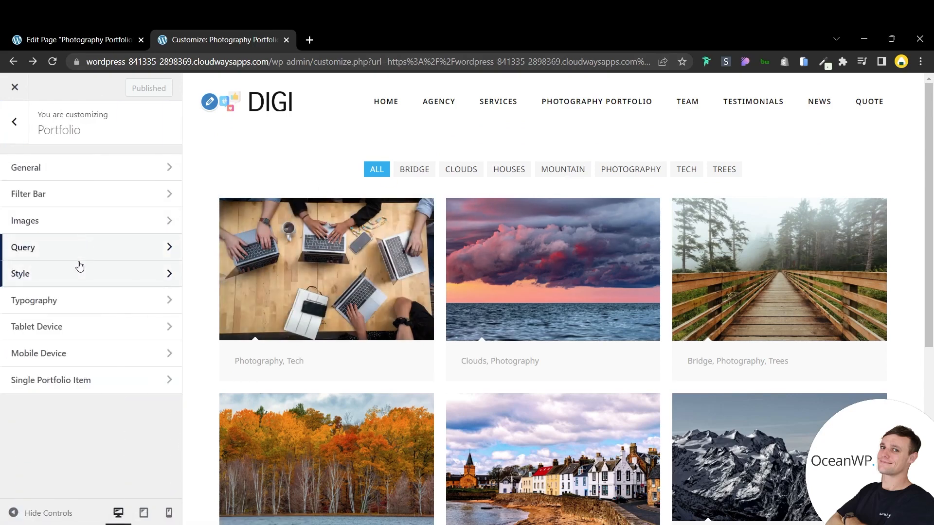
{"action": "left_click", "coordinate": [73, 297]}
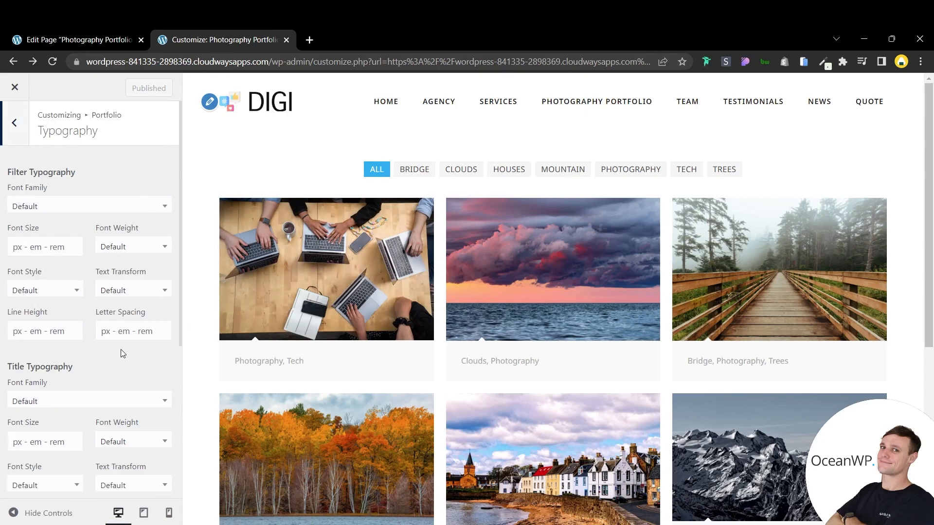
{"action": "scroll", "coordinate": [120, 349], "scroll_direction": "down", "scroll_amount": 3}
{"action": "scroll", "coordinate": [97, 297], "scroll_direction": "down", "scroll_amount": 2}
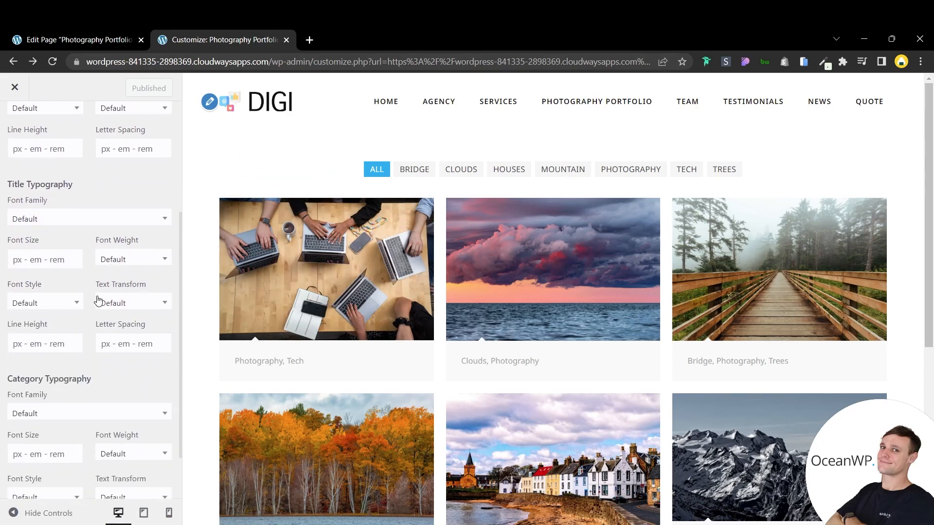
{"action": "scroll", "coordinate": [76, 323], "scroll_direction": "down", "scroll_amount": 2}
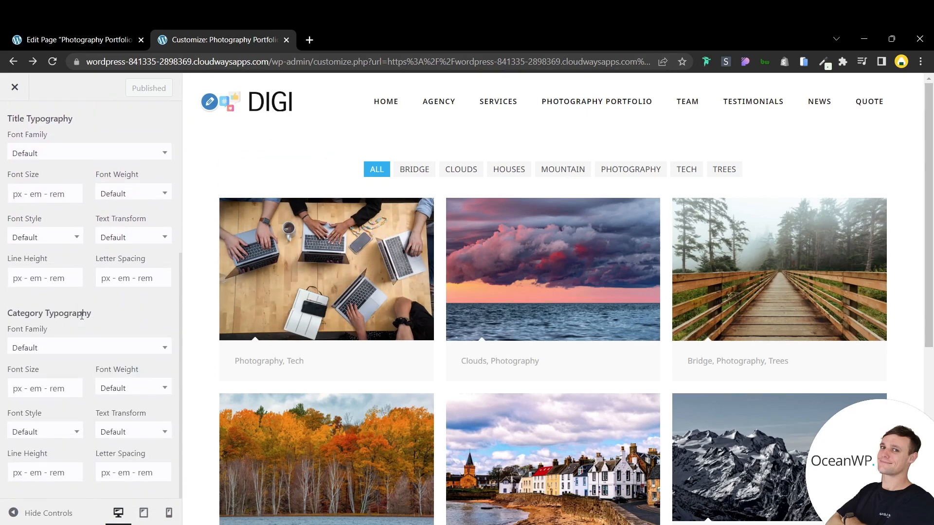
{"action": "scroll", "coordinate": [83, 319], "scroll_direction": "up", "scroll_amount": 5}
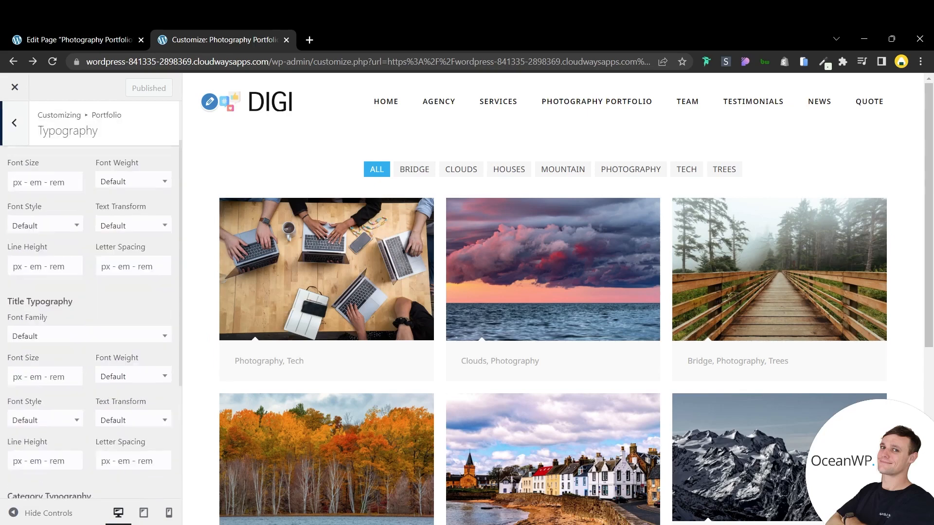
- Look over the portfolio's Tablet Device and Mobile Device settings
{"action": "left_click", "coordinate": [24, 131]}
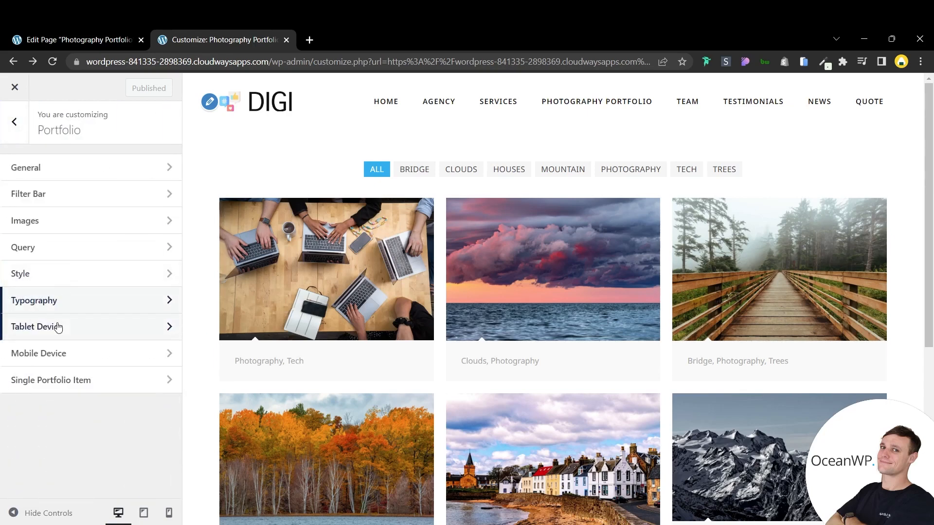
{"action": "left_click", "coordinate": [58, 327]}
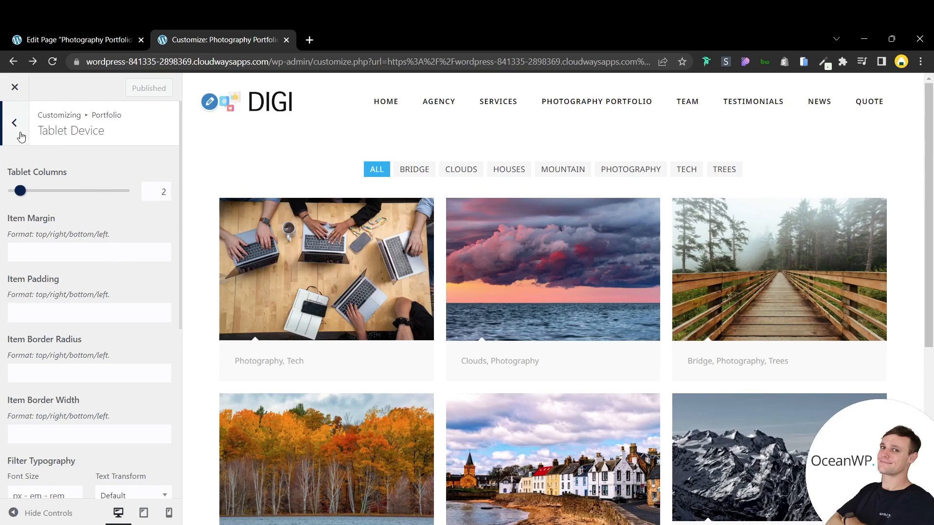
{"action": "scroll", "coordinate": [75, 401], "scroll_direction": "down", "scroll_amount": 4}
{"action": "scroll", "coordinate": [49, 292], "scroll_direction": "up", "scroll_amount": 4}
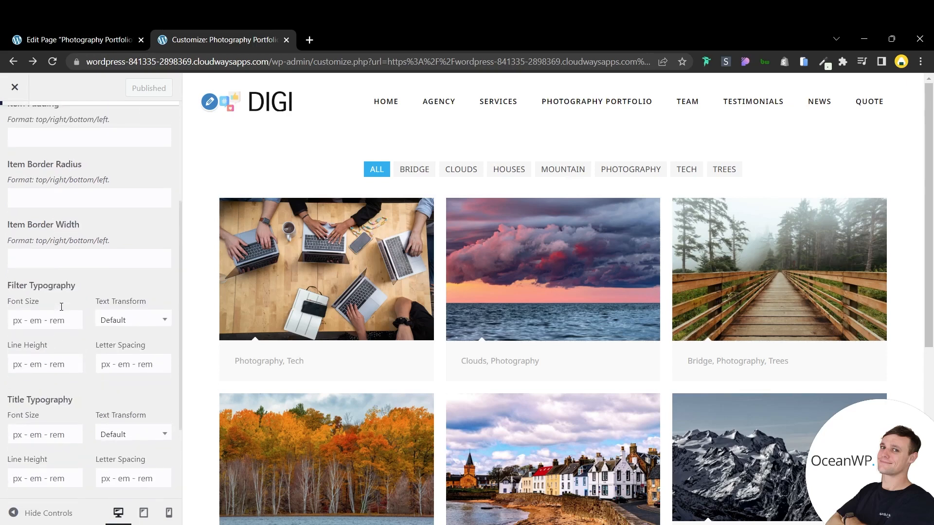
{"action": "left_click", "coordinate": [16, 140]}
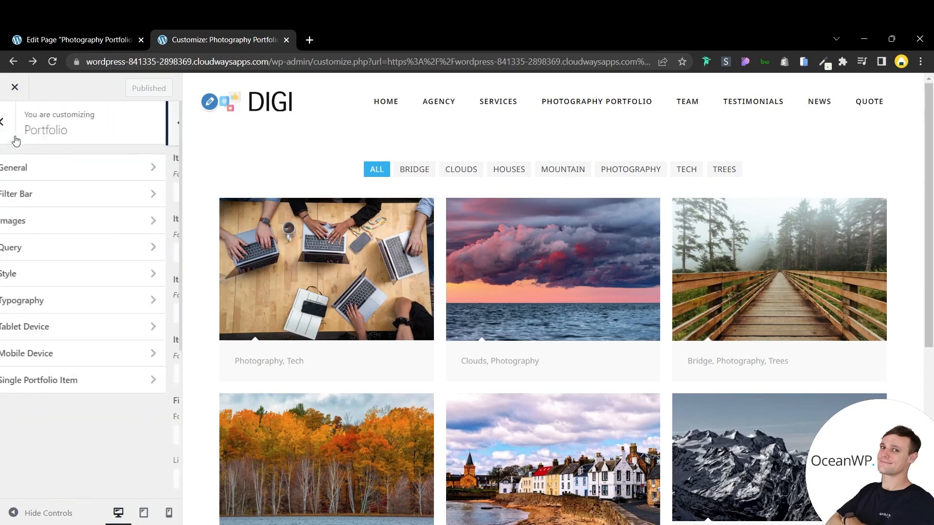
{"action": "left_click", "coordinate": [80, 353]}
{"action": "scroll", "coordinate": [89, 187], "scroll_direction": "down", "scroll_amount": 5}
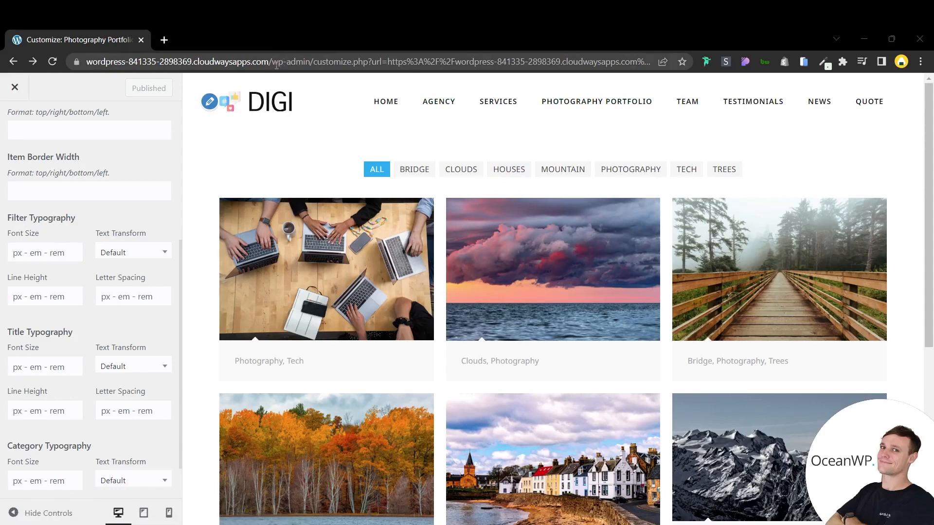
- Leave the customizer for the site's wp-admin dashboard and open the Portfolio Shortcodes list
{"action": "left_click_drag", "start_coordinate": [311, 62], "coordinate": [735, 74]}
{"action": "key", "text": "BackSpace"}
{"action": "key", "text": "Return"}
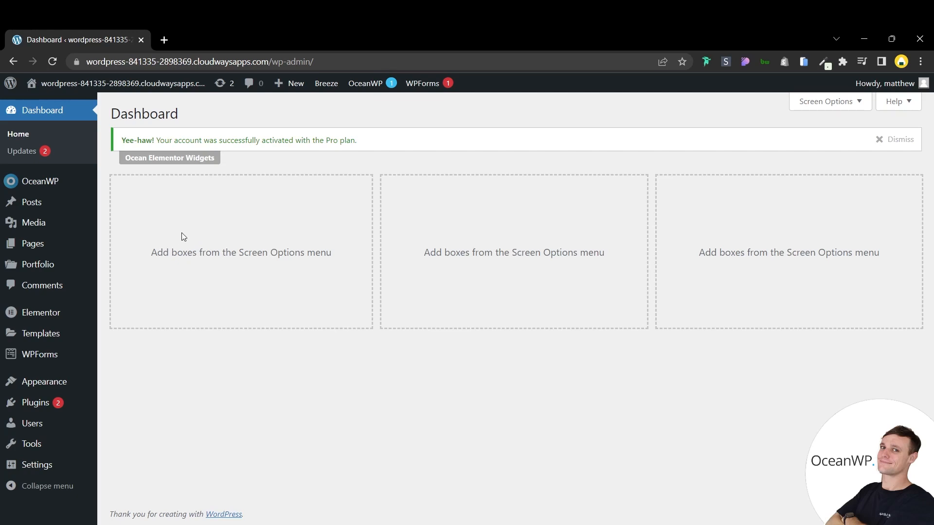
{"action": "mouse_move", "coordinate": [43, 274]}
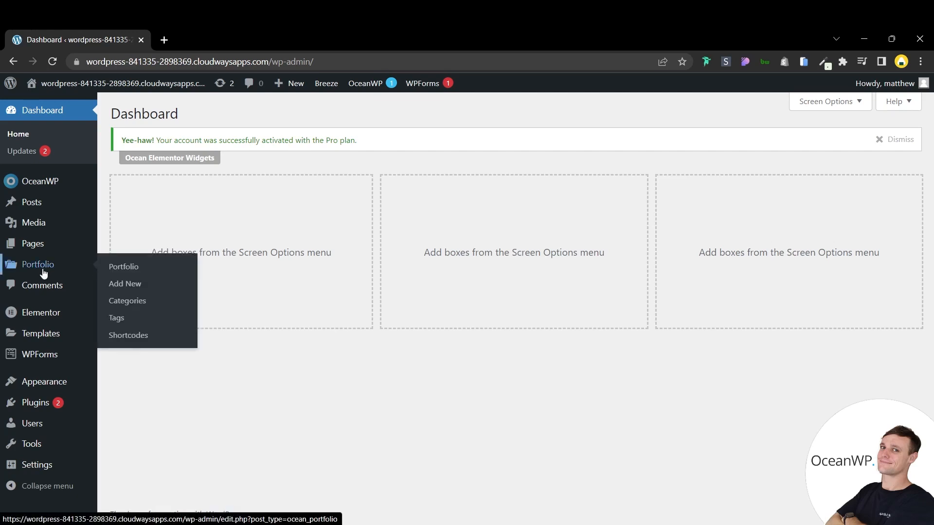
{"action": "left_click", "coordinate": [126, 336]}
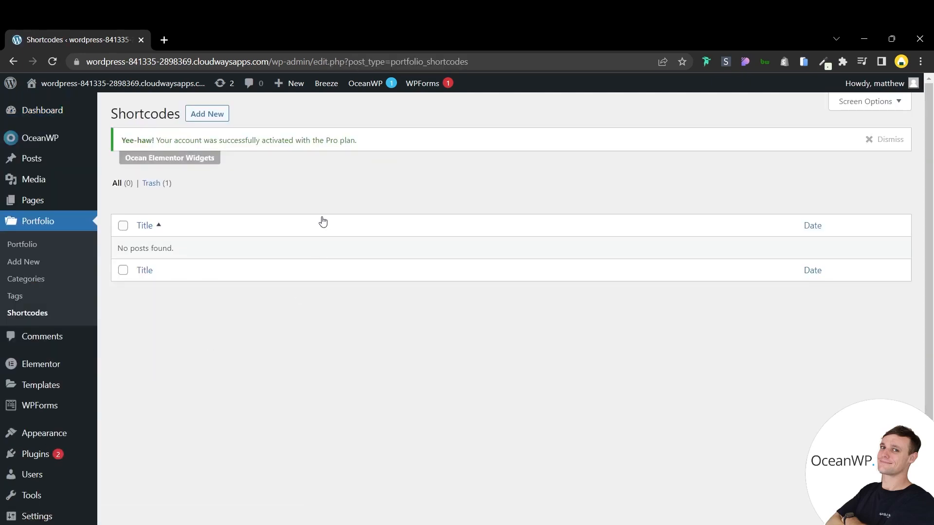
- Add a new portfolio shortcode titled "Home Portfolio section"
{"action": "left_click", "coordinate": [219, 120]}
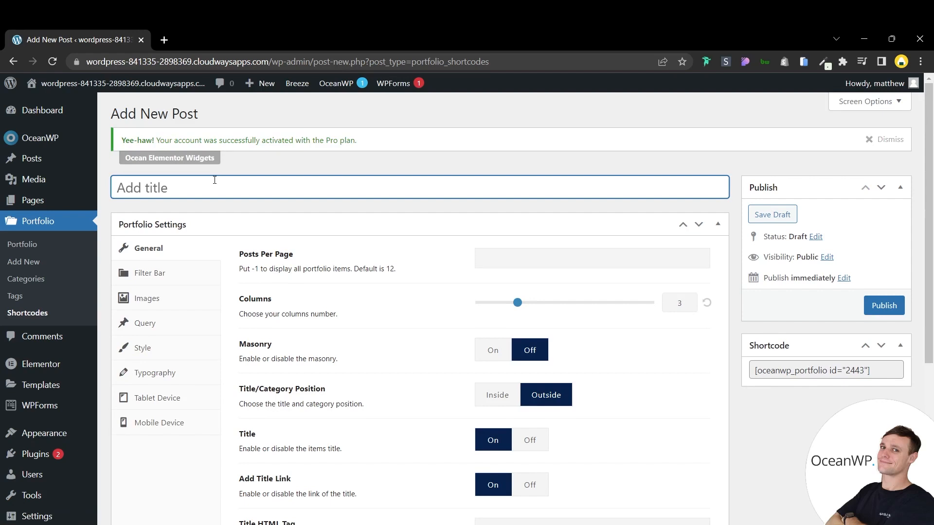
{"action": "type", "text": "Home Portfo"}
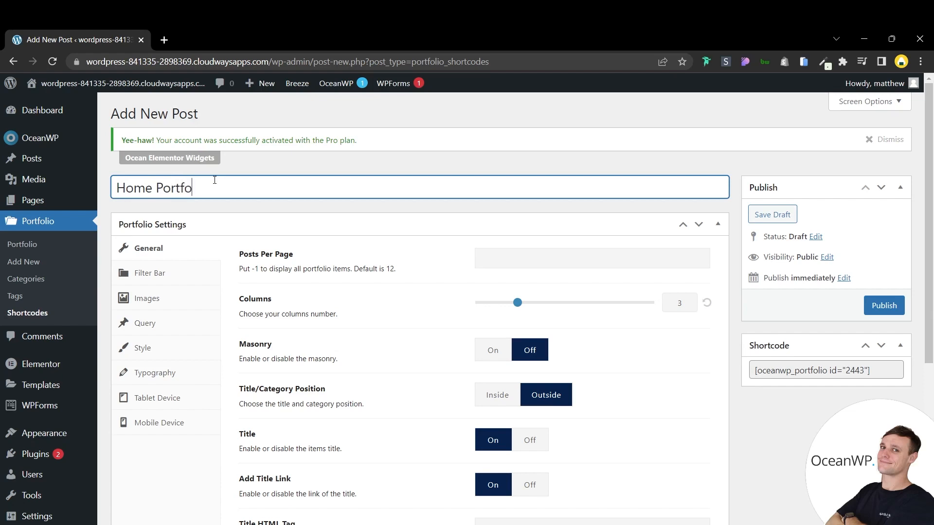
{"action": "type", "text": "lio section"}
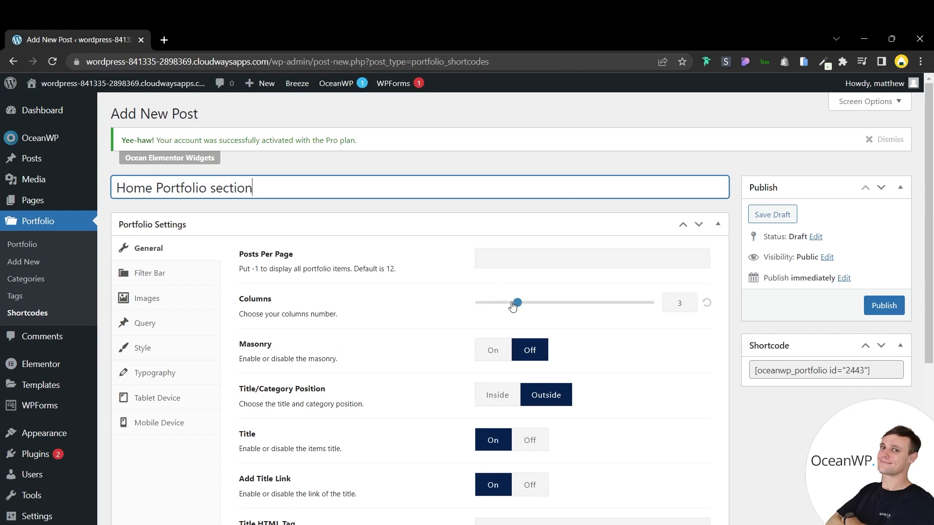
- Try a higher number for the shortcode's Columns setting and return it to 3
{"action": "left_click_drag", "start_coordinate": [516, 303], "coordinate": [612, 310]}
{"action": "key", "text": "BackSpace"}
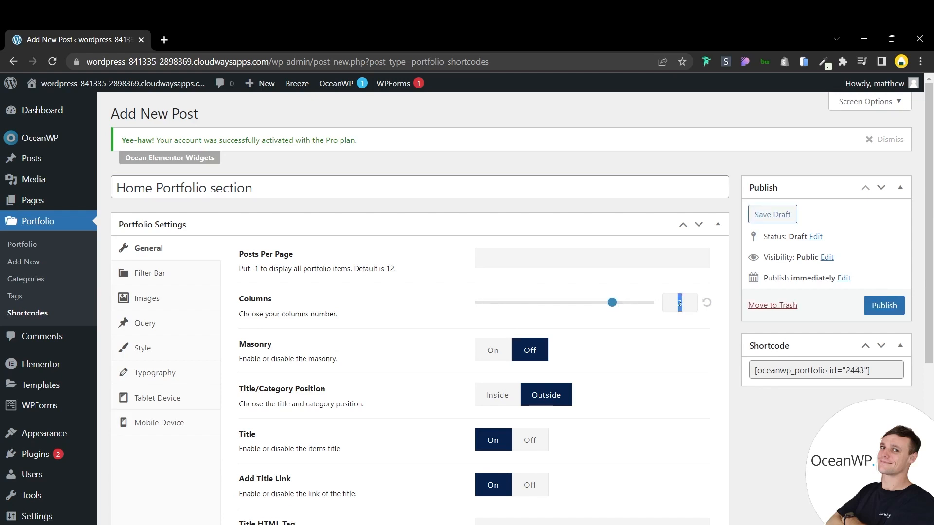
{"action": "type", "text": "6"}
{"action": "key", "text": "BackSpace"}
{"action": "type", "text": "3"}
- Set the shortcode's Title/Category Position to Inside and look over the remaining General options
{"action": "scroll", "coordinate": [606, 321], "scroll_direction": "down", "scroll_amount": 1}
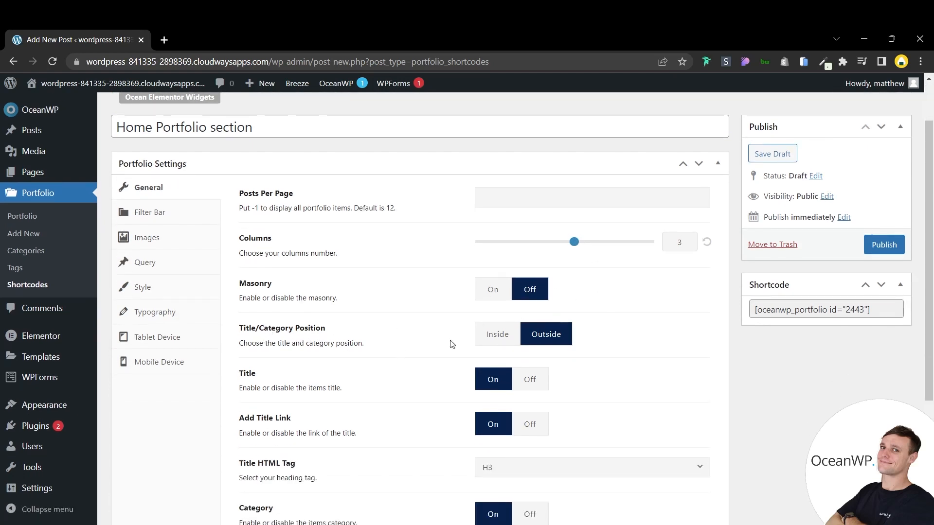
{"action": "left_click", "coordinate": [480, 339]}
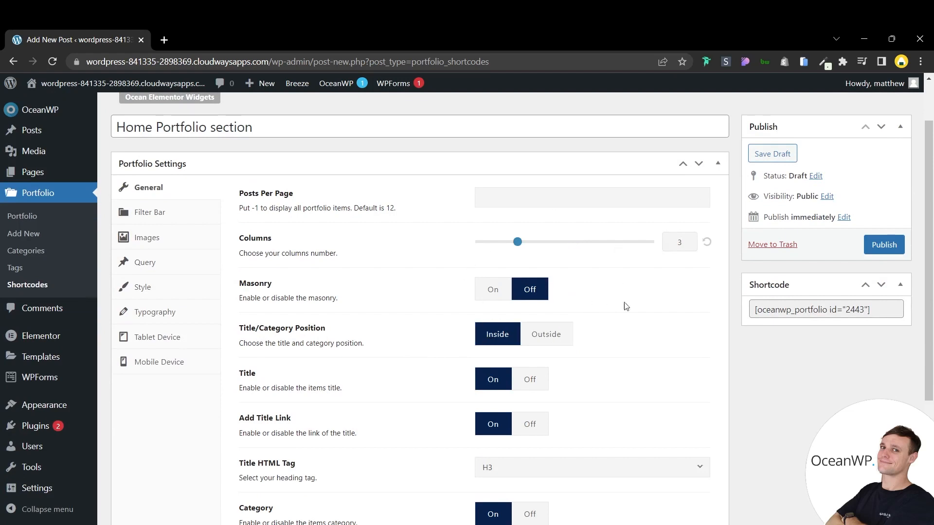
{"action": "scroll", "coordinate": [565, 296], "scroll_direction": "down", "scroll_amount": 1}
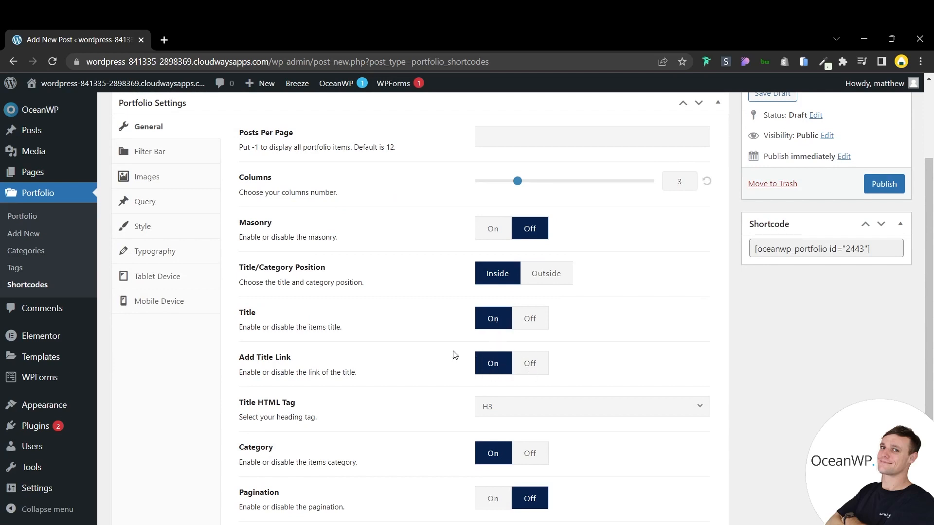
{"action": "scroll", "coordinate": [467, 350], "scroll_direction": "down", "scroll_amount": 1}
{"action": "scroll", "coordinate": [468, 350], "scroll_direction": "down", "scroll_amount": 1}
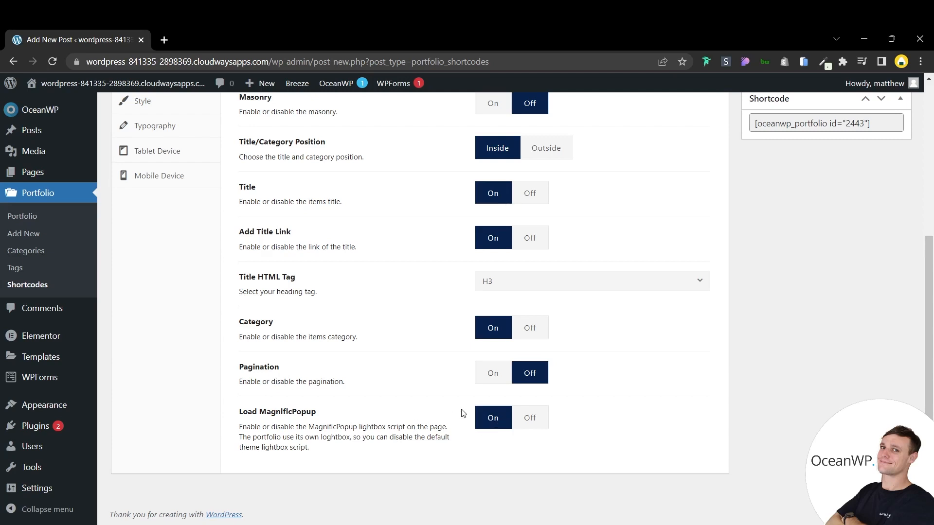
{"action": "scroll", "coordinate": [463, 413], "scroll_direction": "up", "scroll_amount": 1}
{"action": "scroll", "coordinate": [594, 262], "scroll_direction": "up", "scroll_amount": 1}
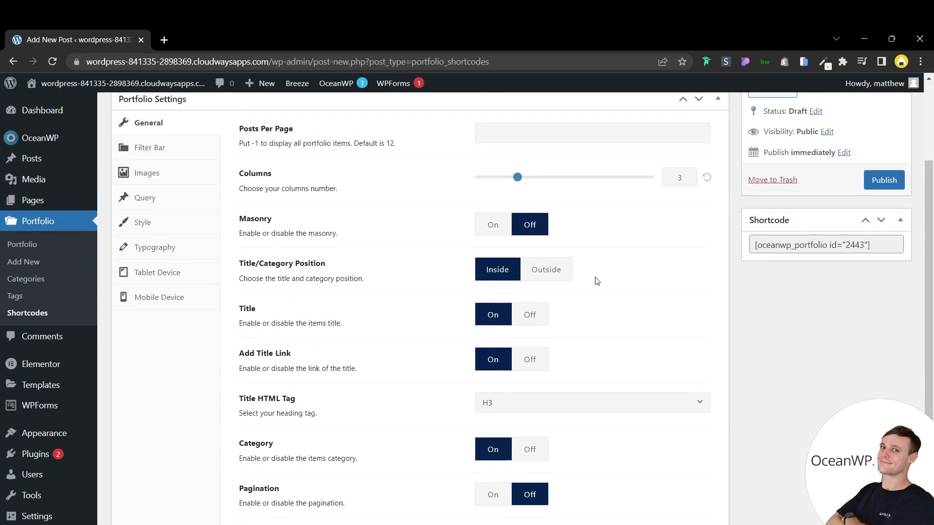
- Set the shortcode's Posts Per Page to 6 and open its Filter Bar settings
{"action": "double_click", "coordinate": [674, 178]}
{"action": "left_click", "coordinate": [679, 179]}
{"action": "scroll", "coordinate": [559, 195], "scroll_direction": "up", "scroll_amount": 1}
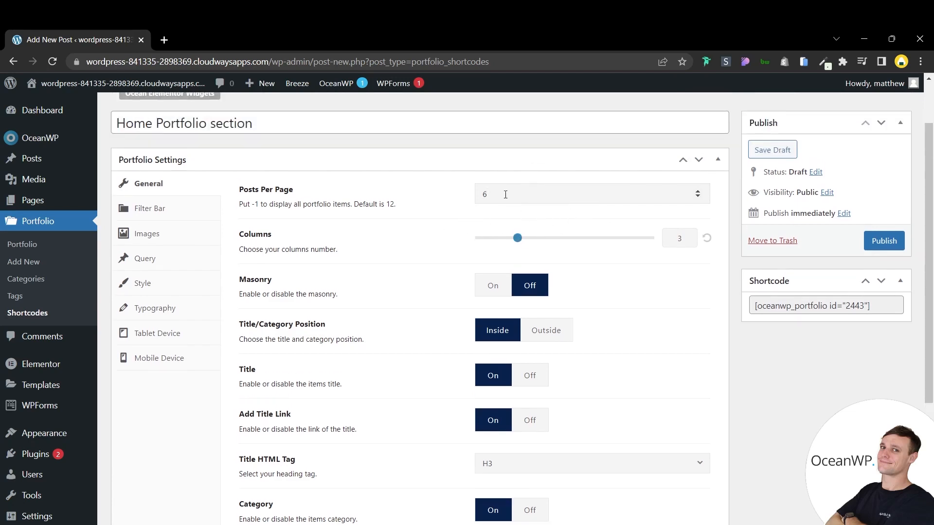
{"action": "left_click_drag", "start_coordinate": [506, 194], "coordinate": [476, 196]}
{"action": "left_click", "coordinate": [184, 212]}
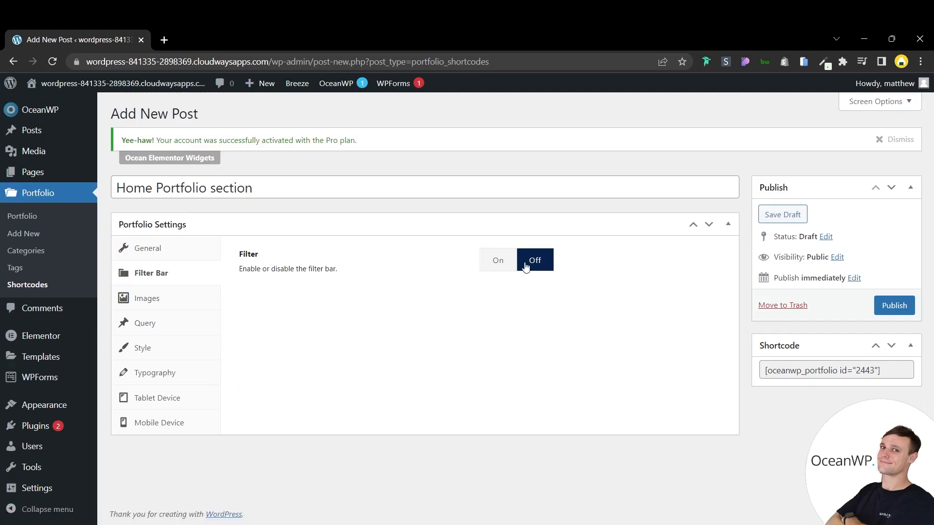
- Turn on the shortcode's filter bar and look over its link, position, taxonomy, spacing and colour options
{"action": "left_click", "coordinate": [497, 266]}
{"action": "scroll", "coordinate": [440, 261], "scroll_direction": "down", "scroll_amount": 1}
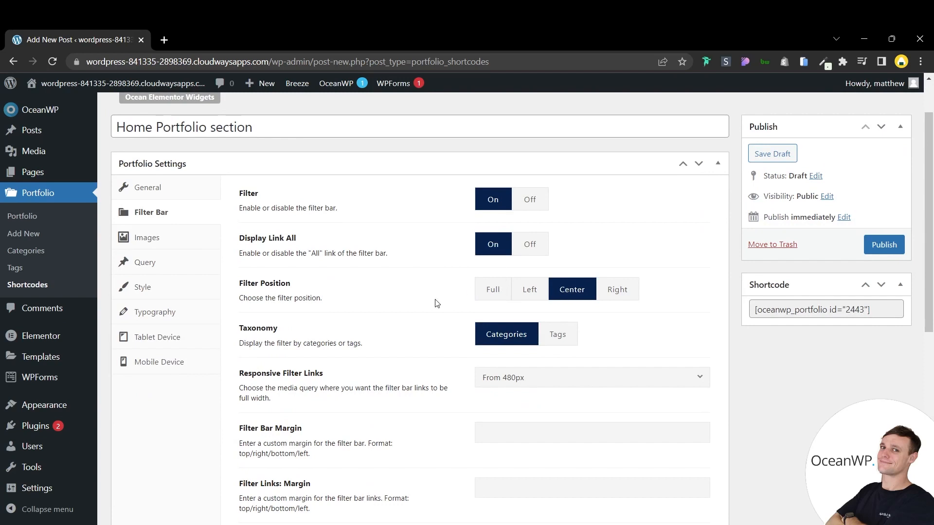
{"action": "scroll", "coordinate": [584, 294], "scroll_direction": "down", "scroll_amount": 1}
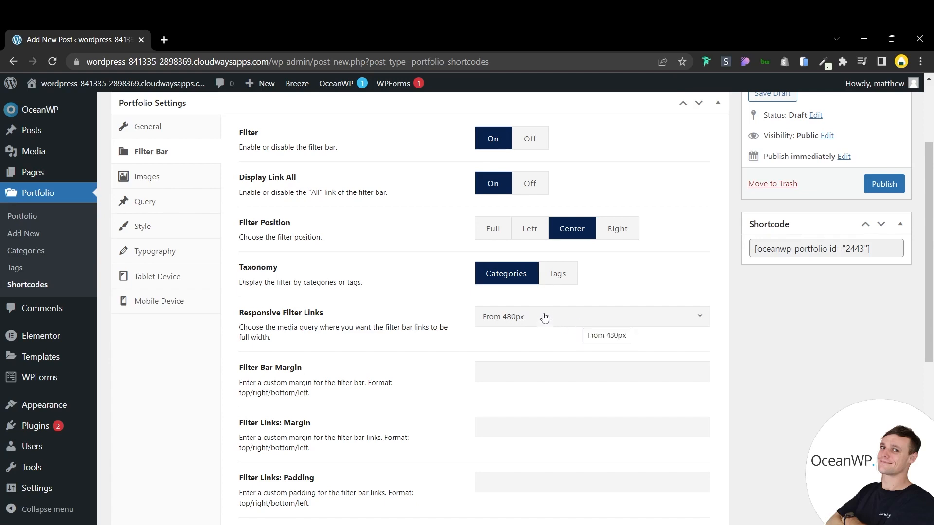
{"action": "scroll", "coordinate": [545, 318], "scroll_direction": "down", "scroll_amount": 2}
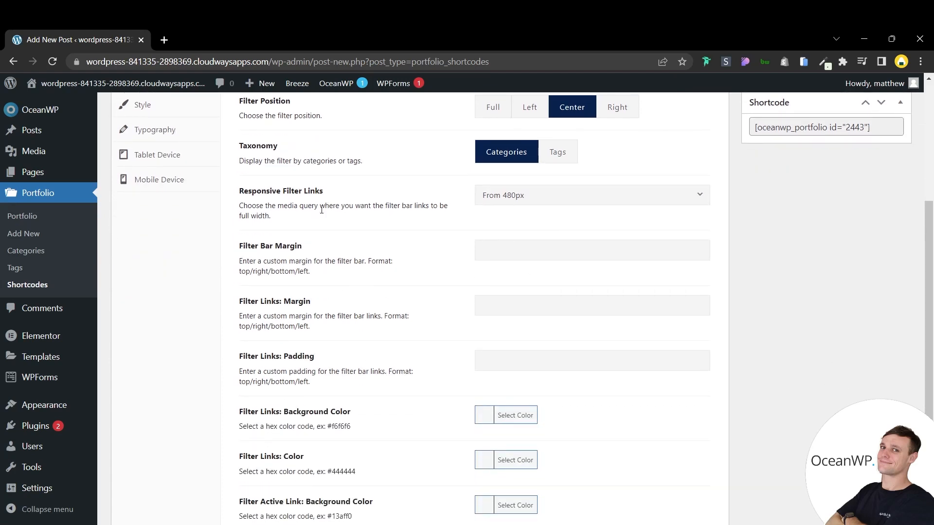
{"action": "scroll", "coordinate": [334, 213], "scroll_direction": "down", "scroll_amount": 1}
{"action": "scroll", "coordinate": [344, 251], "scroll_direction": "down", "scroll_amount": 2}
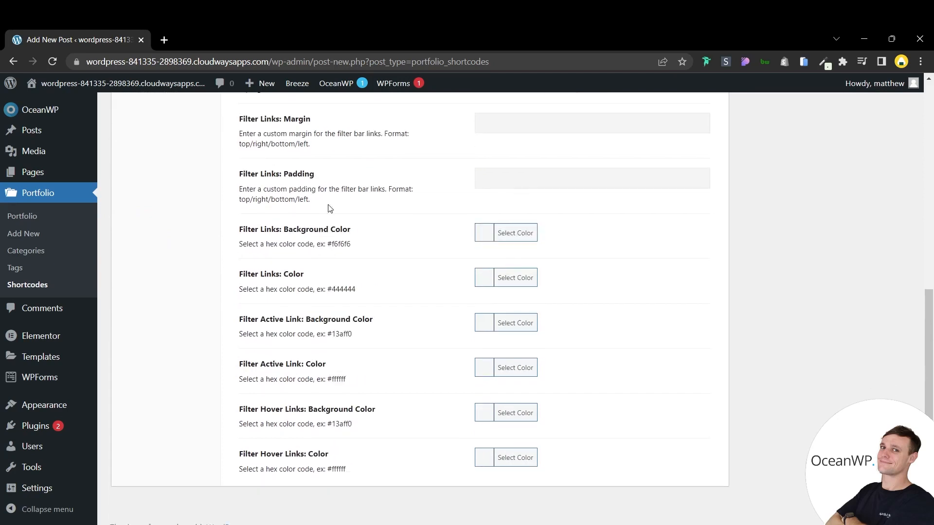
{"action": "scroll", "coordinate": [354, 208], "scroll_direction": "down", "scroll_amount": 1}
{"action": "scroll", "coordinate": [411, 233], "scroll_direction": "up", "scroll_amount": 3}
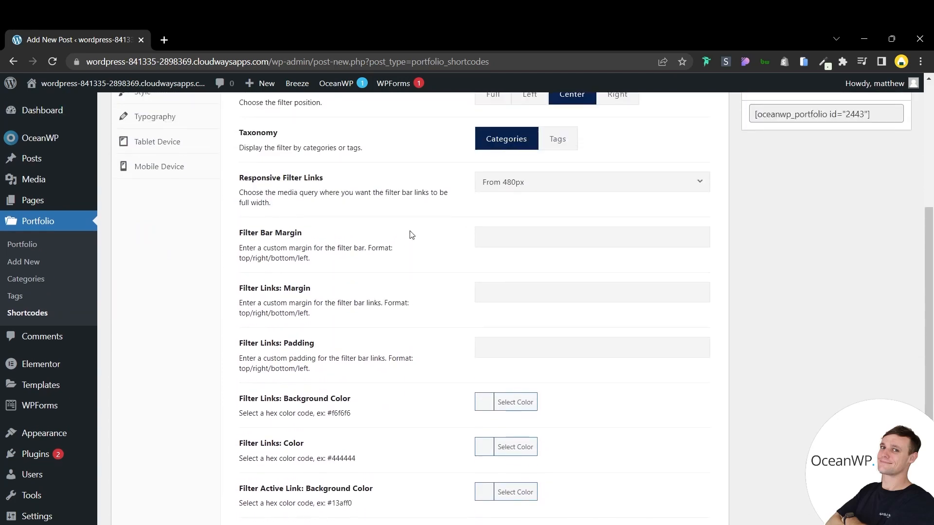
{"action": "scroll", "coordinate": [410, 234], "scroll_direction": "up", "scroll_amount": 2}
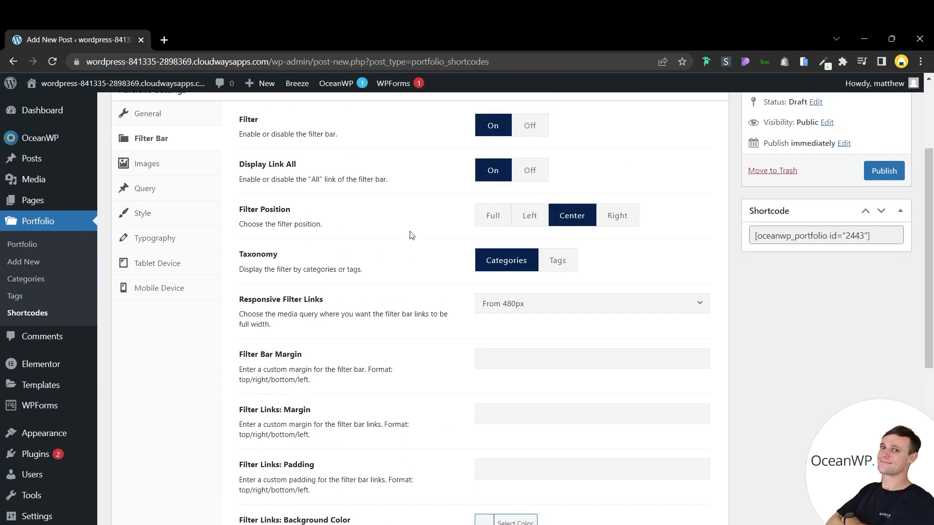
{"action": "scroll", "coordinate": [411, 235], "scroll_direction": "up", "scroll_amount": 1}
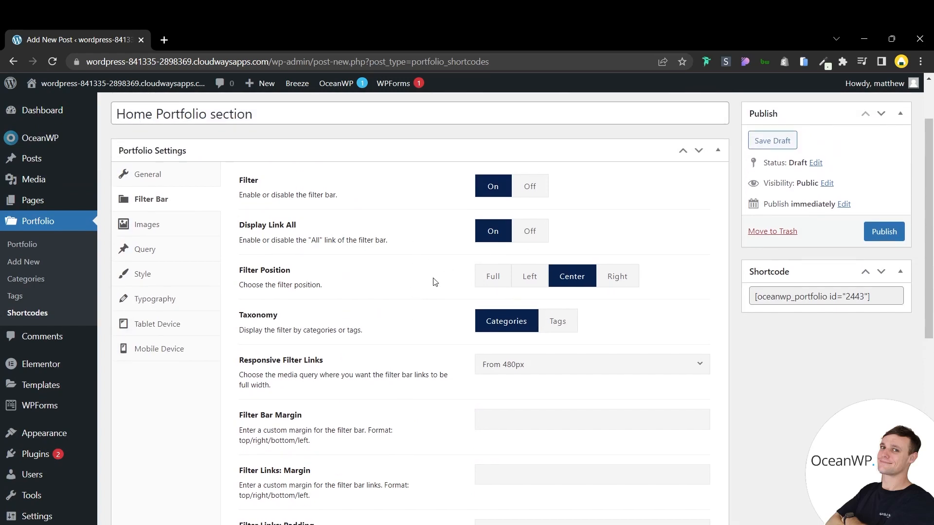
- In the shortcode's image settings, set Image Target to Open a Lightbox and Image Size to Large - 1024 x 1024
{"action": "left_click", "coordinate": [194, 227]}
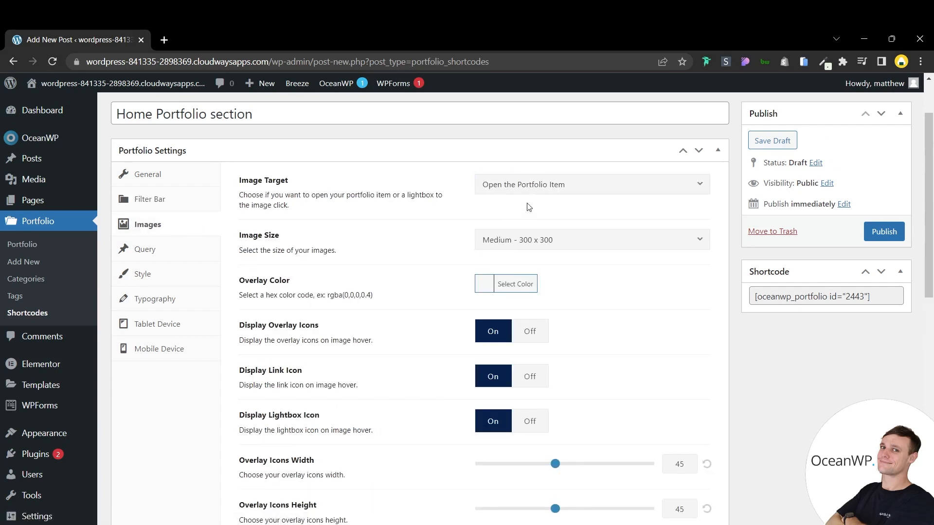
{"action": "left_click", "coordinate": [540, 185]}
{"action": "left_click", "coordinate": [523, 227]}
{"action": "left_click", "coordinate": [511, 242]}
{"action": "left_click", "coordinate": [520, 363]}
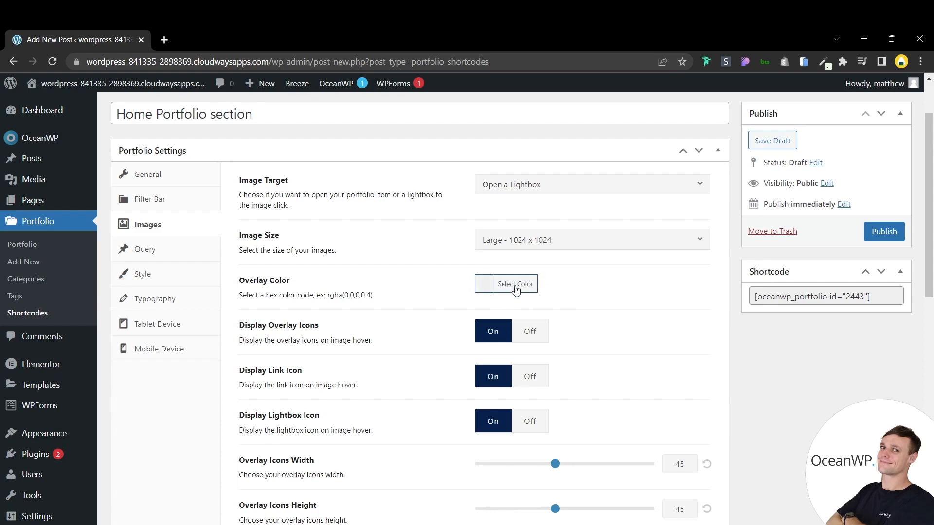
{"action": "scroll", "coordinate": [502, 284], "scroll_direction": "down", "scroll_amount": 1}
{"action": "scroll", "coordinate": [496, 276], "scroll_direction": "down", "scroll_amount": 2}
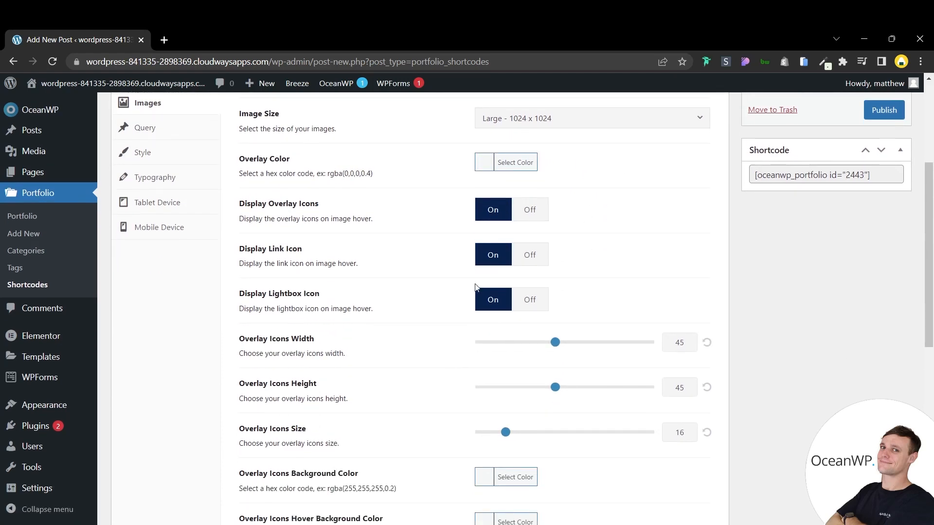
{"action": "scroll", "coordinate": [420, 309], "scroll_direction": "up", "scroll_amount": 3}
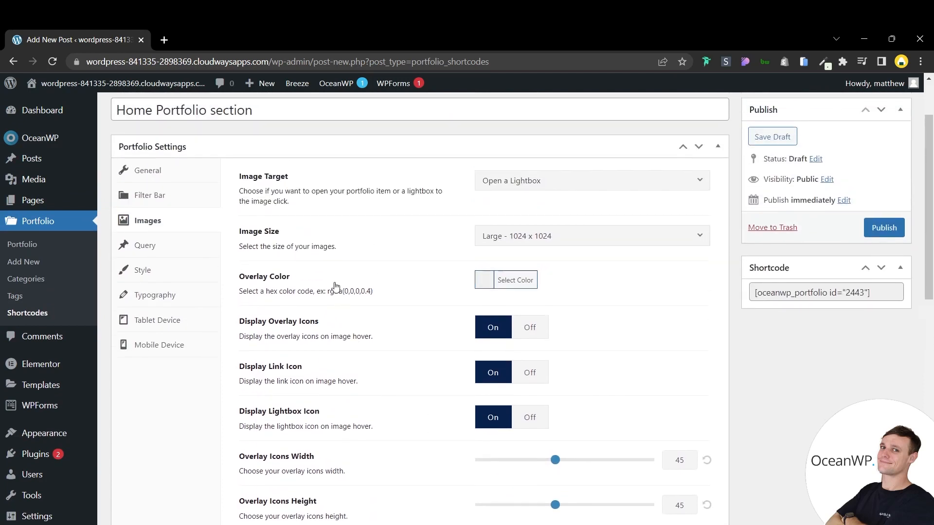
- Look over the shortcode's Style, Typography, Tablet Device and Mobile Device settings
{"action": "left_click", "coordinate": [156, 274]}
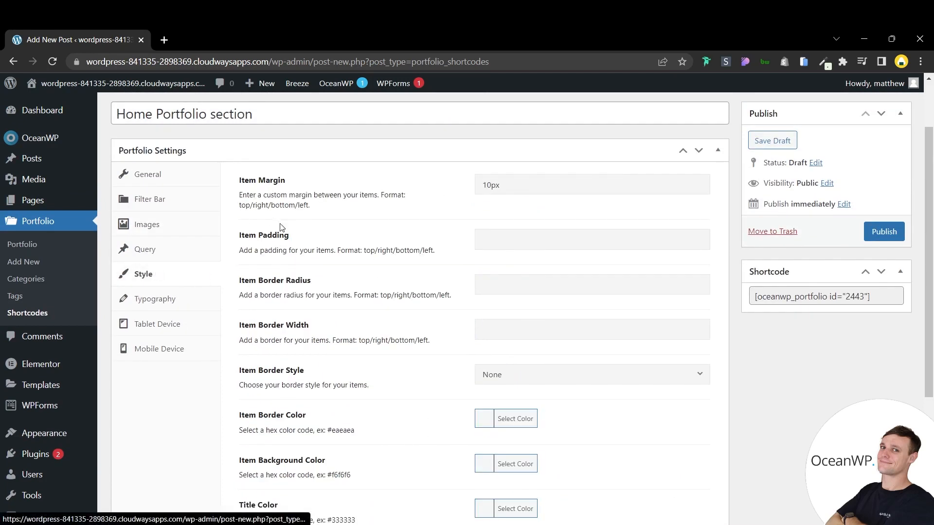
{"action": "scroll", "coordinate": [263, 286], "scroll_direction": "down", "scroll_amount": 1}
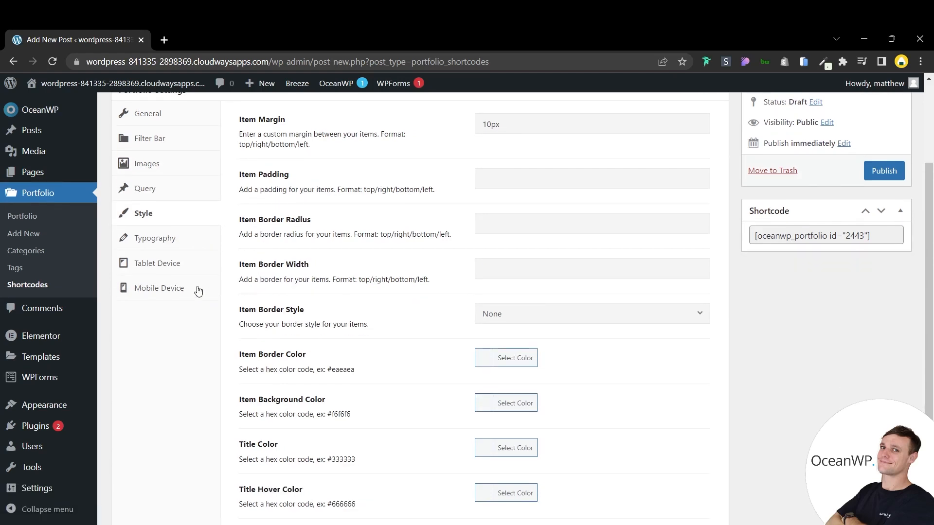
{"action": "left_click", "coordinate": [177, 242]}
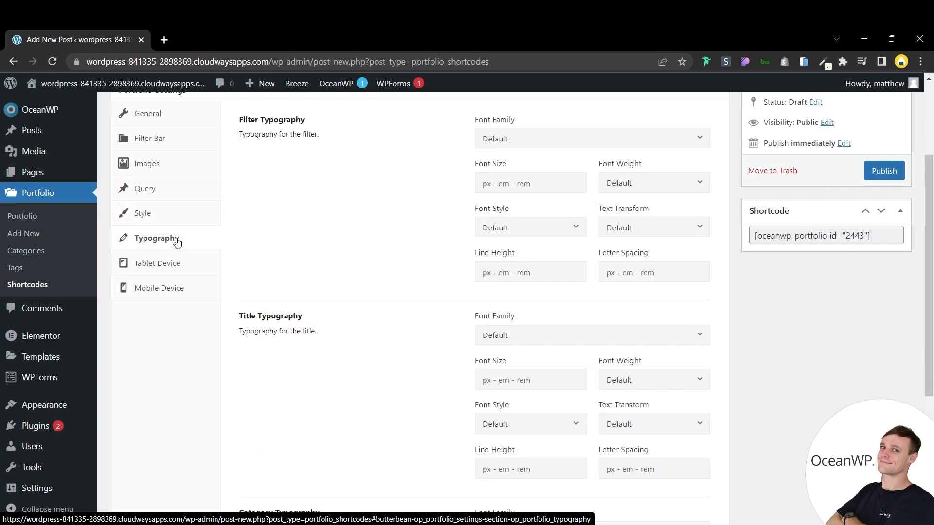
{"action": "left_click", "coordinate": [180, 266]}
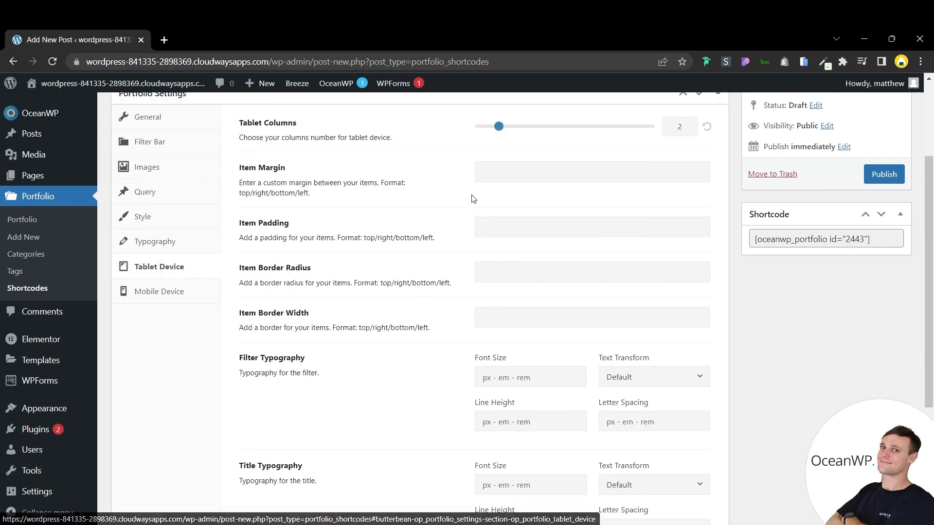
{"action": "scroll", "coordinate": [474, 195], "scroll_direction": "up", "scroll_amount": 1}
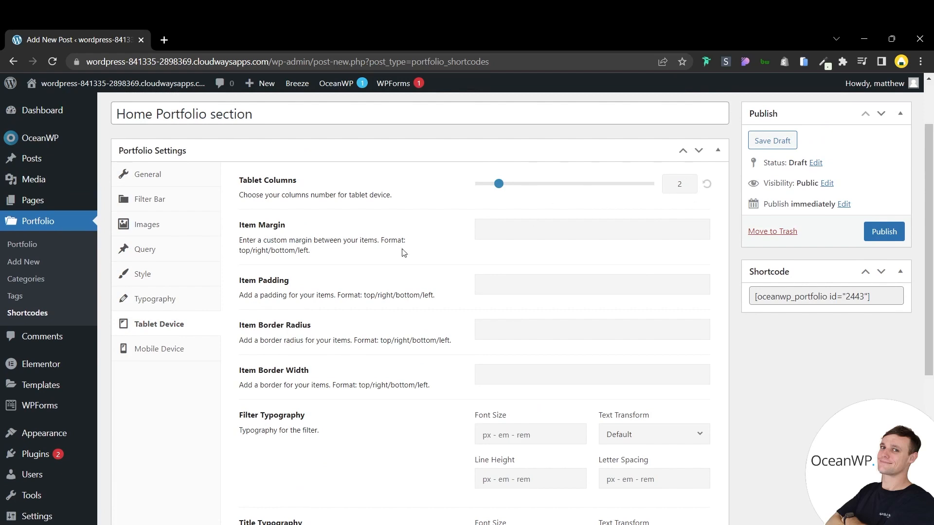
{"action": "left_click", "coordinate": [195, 356]}
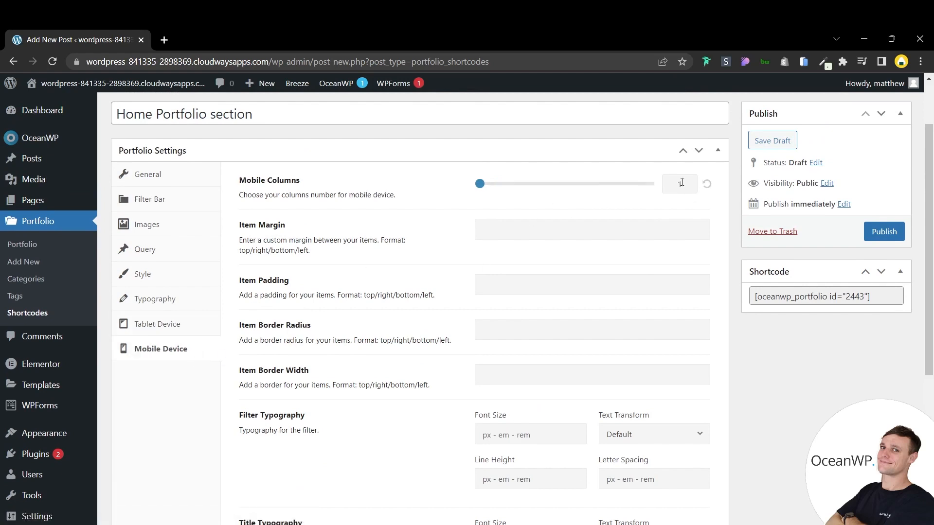
{"action": "scroll", "coordinate": [619, 216], "scroll_direction": "up", "scroll_amount": 1}
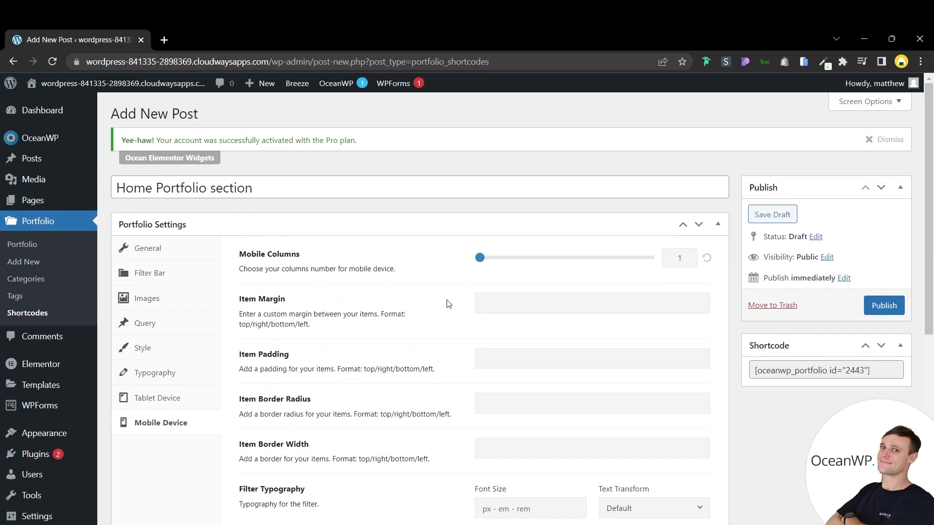
- Publish the "Home Portfolio section" shortcode and copy its generated shortcode text
{"action": "left_click", "coordinate": [880, 307]}
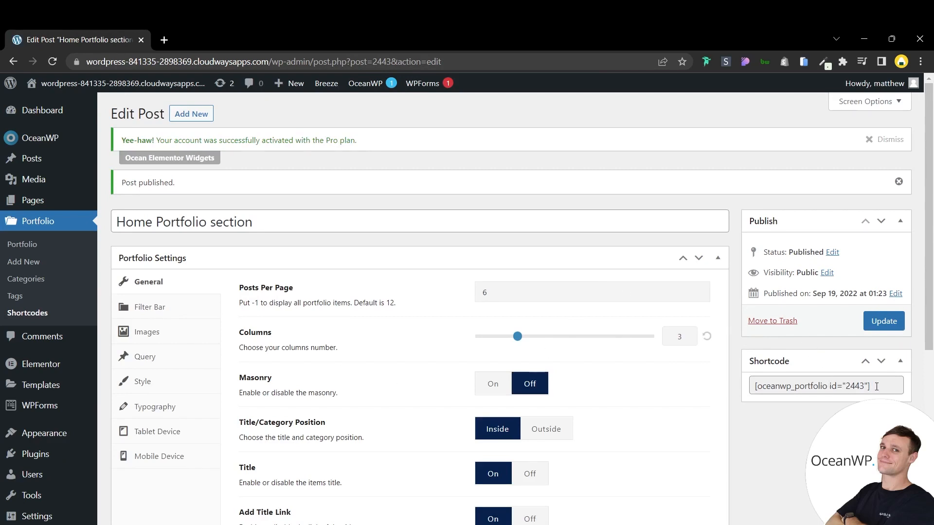
{"action": "left_click_drag", "start_coordinate": [876, 387], "coordinate": [755, 400]}
{"action": "right_click", "coordinate": [794, 386]}
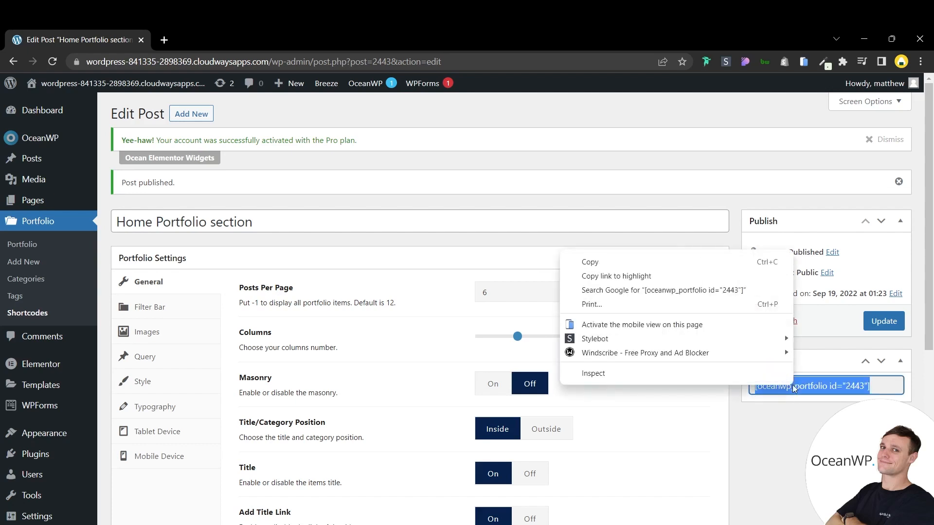
{"action": "left_click", "coordinate": [644, 266]}
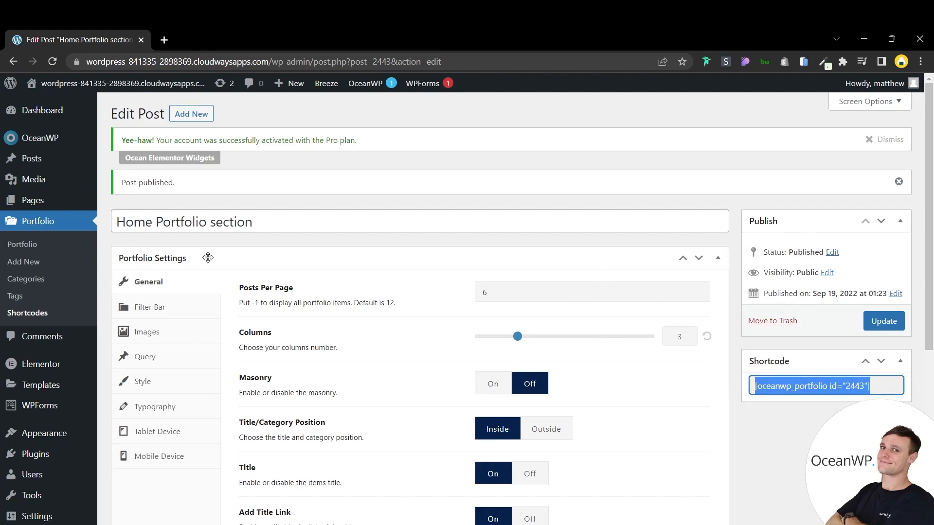
- Open the Home page from the site's page list for editing with Elementor
{"action": "mouse_move", "coordinate": [46, 209]}
{"action": "left_click", "coordinate": [52, 208]}
{"action": "mouse_move", "coordinate": [226, 304]}
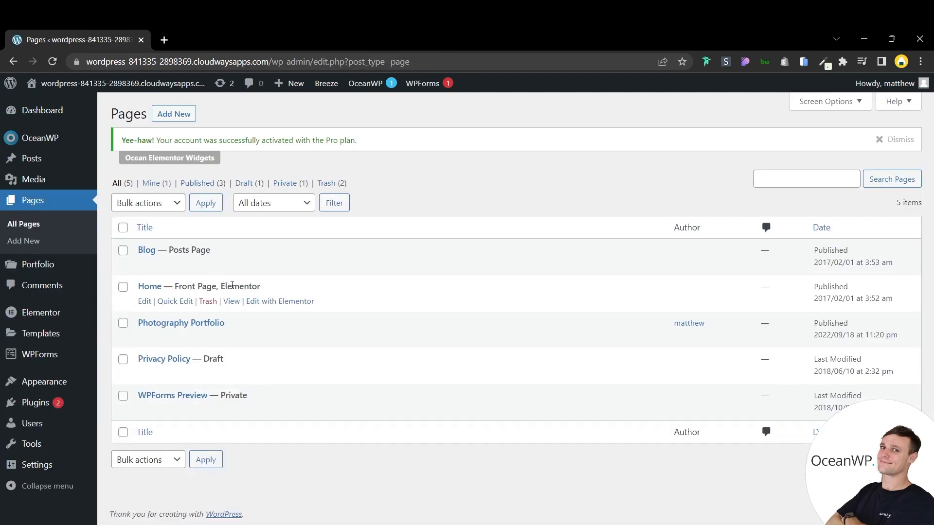
{"action": "left_click", "coordinate": [289, 302]}
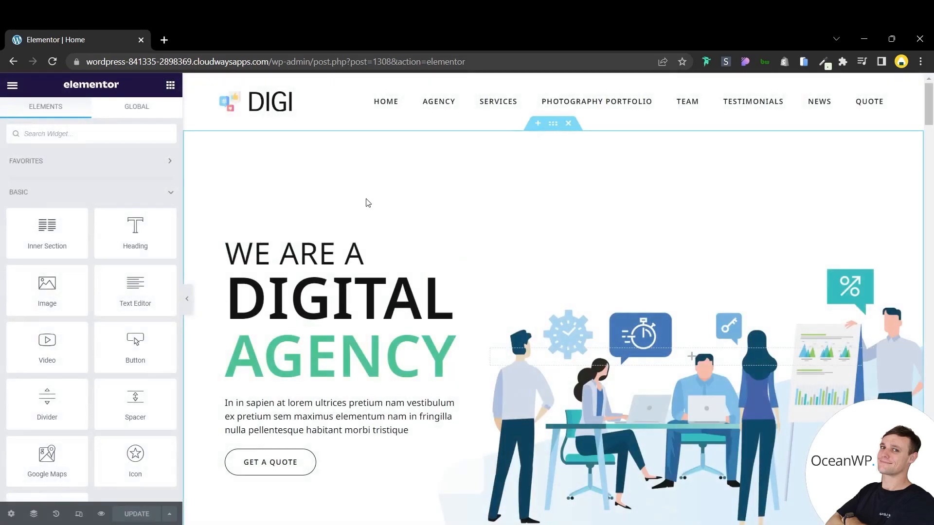
- Delete the column holding the "Our Talented Team" content from the Home page
{"action": "scroll", "coordinate": [604, 185], "scroll_direction": "down", "scroll_amount": 2}
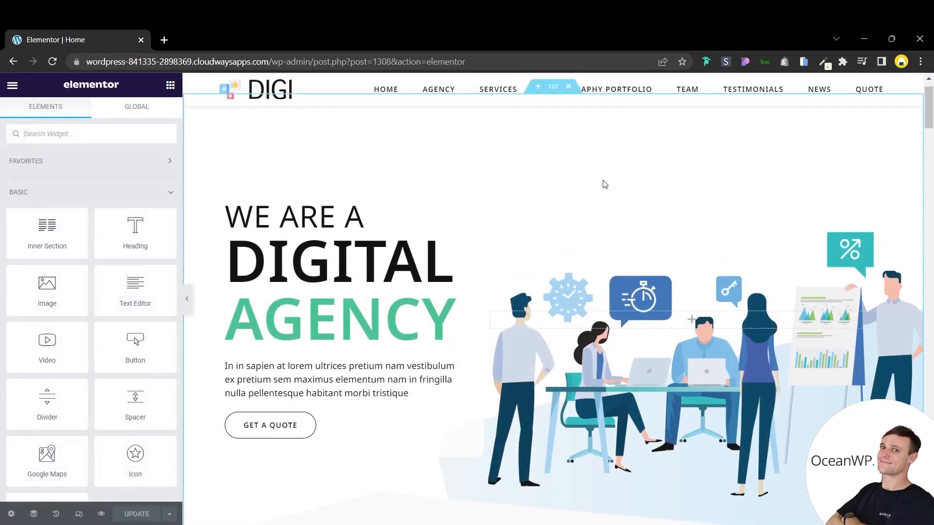
{"action": "scroll", "coordinate": [605, 185], "scroll_direction": "up", "scroll_amount": 1}
{"action": "scroll", "coordinate": [604, 185], "scroll_direction": "down", "scroll_amount": 6}
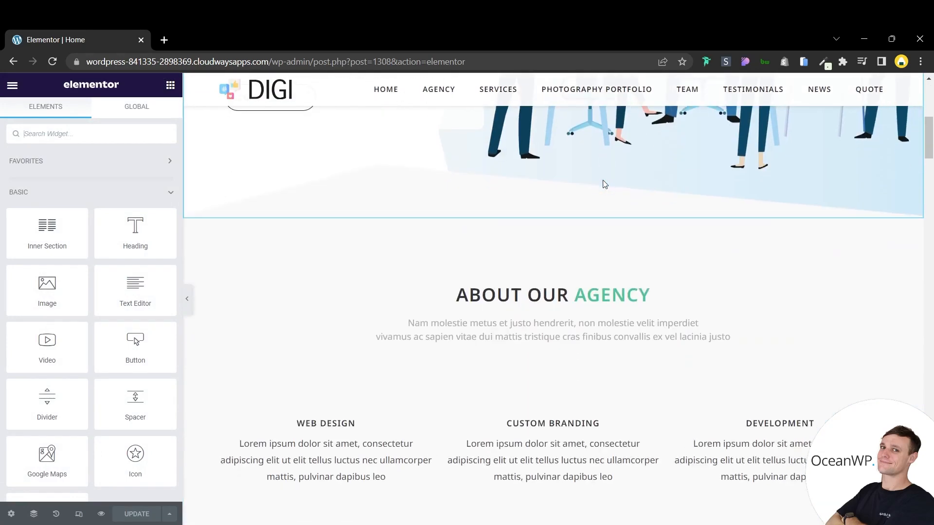
{"action": "scroll", "coordinate": [604, 184], "scroll_direction": "down", "scroll_amount": 8}
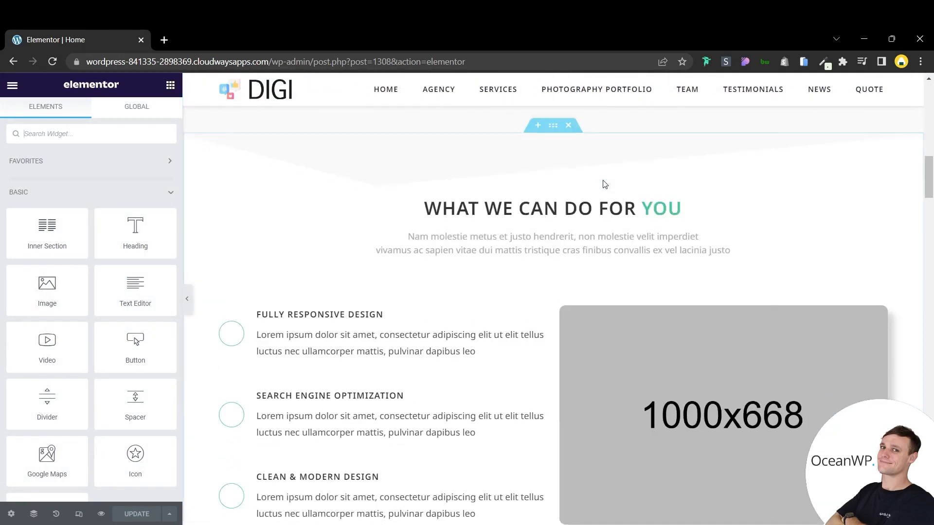
{"action": "scroll", "coordinate": [605, 184], "scroll_direction": "down", "scroll_amount": 10}
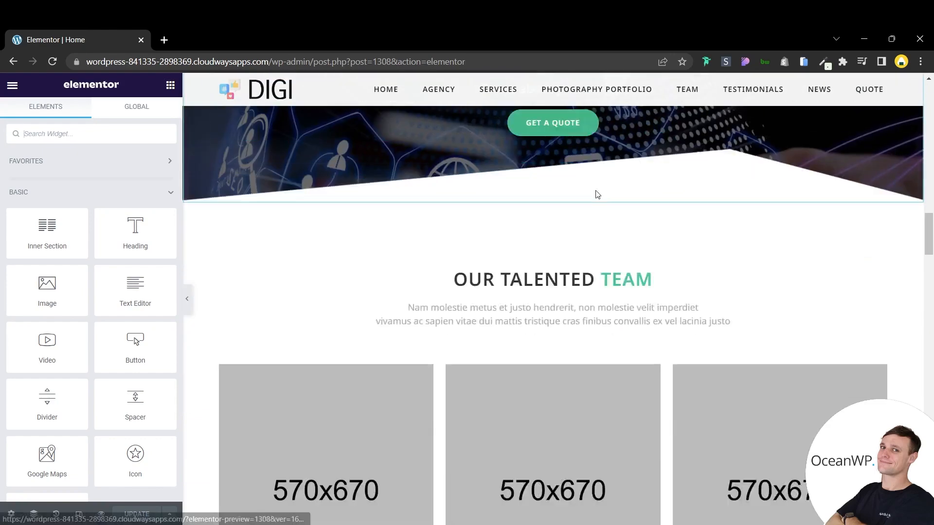
{"action": "scroll", "coordinate": [598, 195], "scroll_direction": "down", "scroll_amount": 3}
{"action": "scroll", "coordinate": [569, 189], "scroll_direction": "up", "scroll_amount": 1}
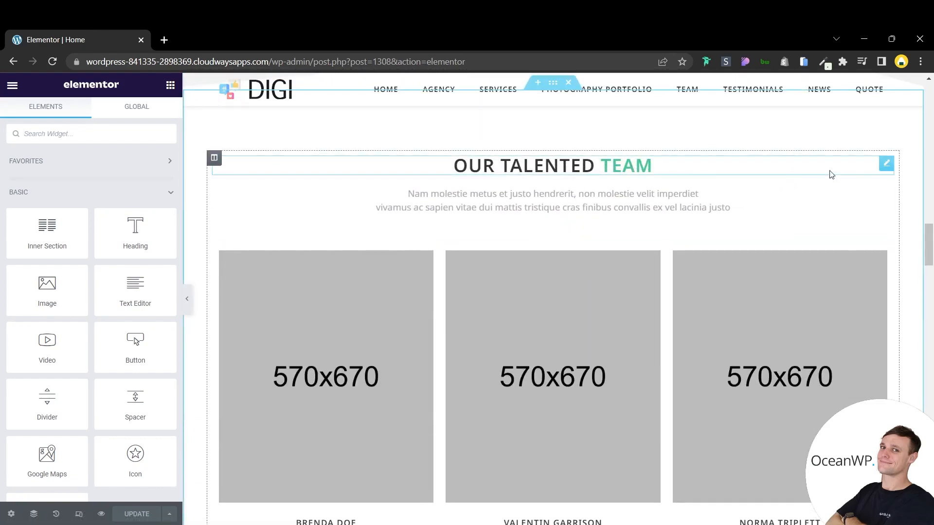
{"action": "right_click", "coordinate": [217, 159]}
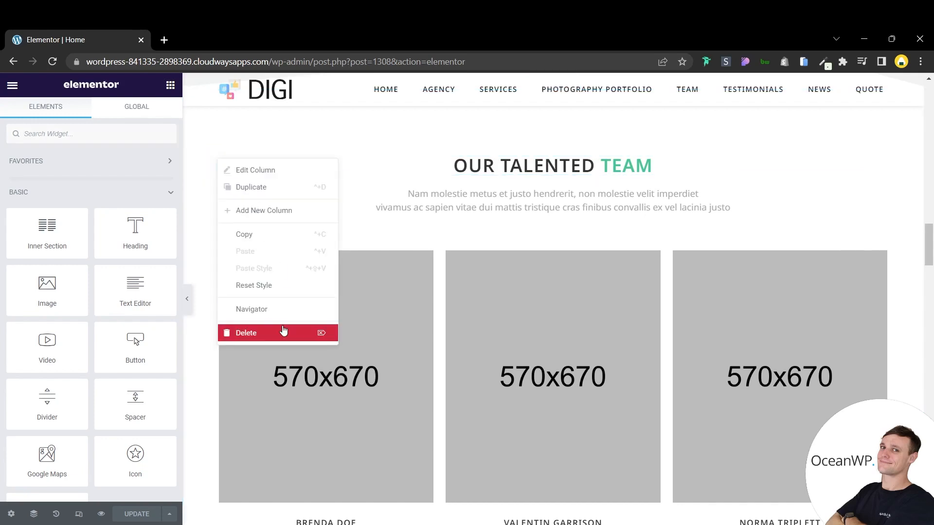
{"action": "left_click", "coordinate": [283, 333]}
- Add a Shortcode widget to the emptied section above "What's Clients Says?" and paste [oceanwp_portfolio id="2443"] into it
{"action": "scroll", "coordinate": [486, 263], "scroll_direction": "up", "scroll_amount": 3}
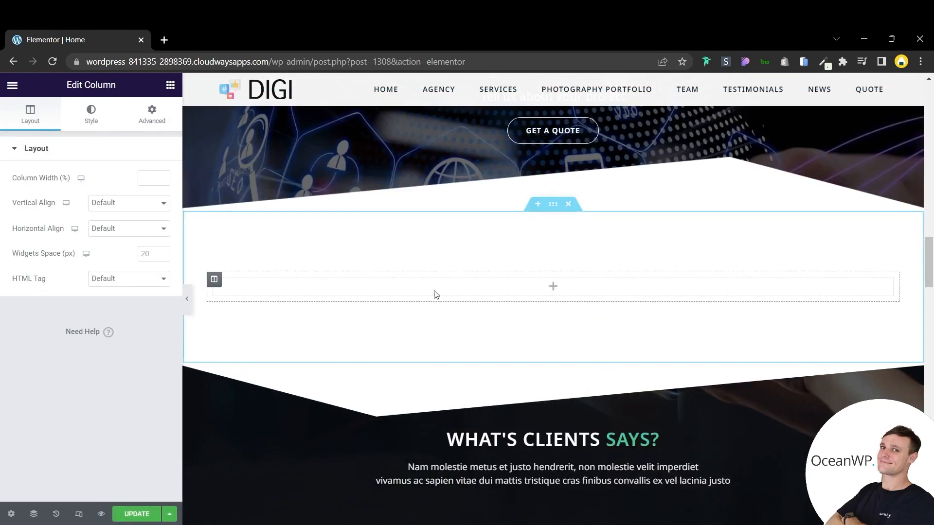
{"action": "left_click", "coordinate": [170, 85]}
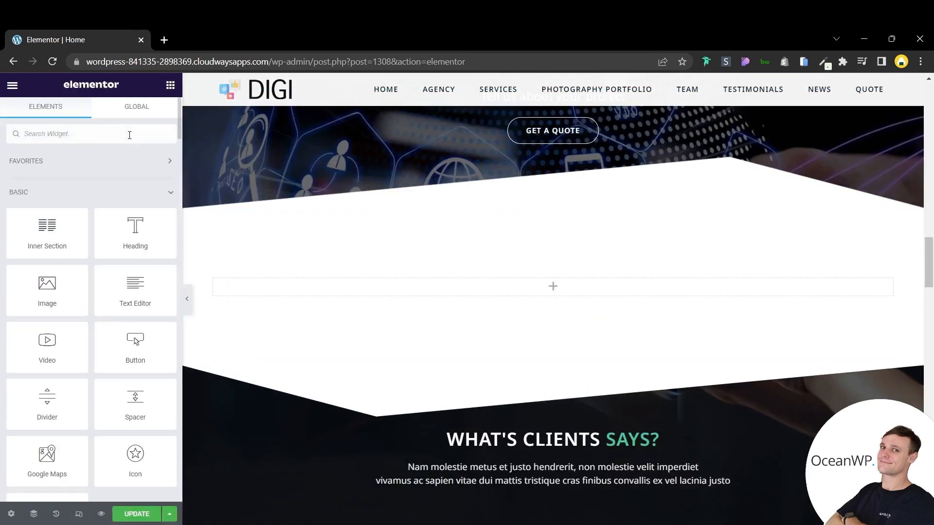
{"action": "type", "text": "sh"}
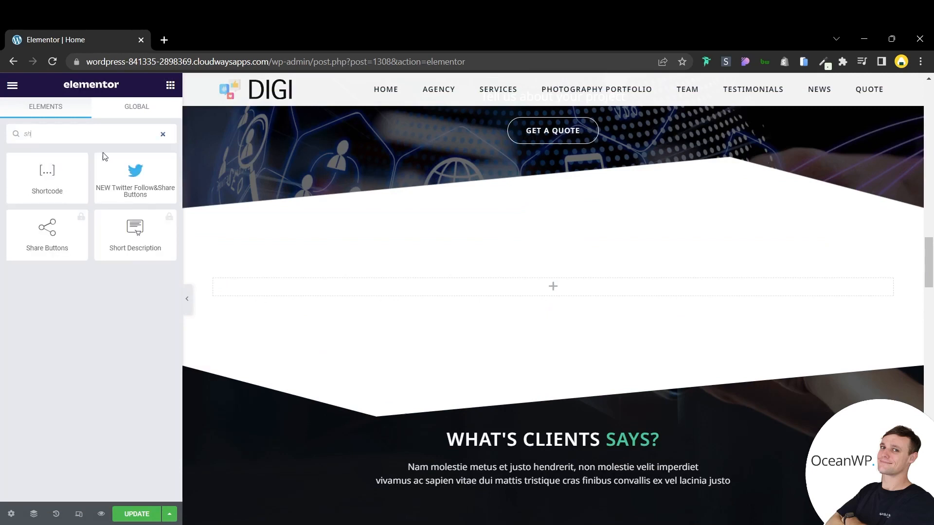
{"action": "left_click_drag", "start_coordinate": [76, 167], "coordinate": [567, 282]}
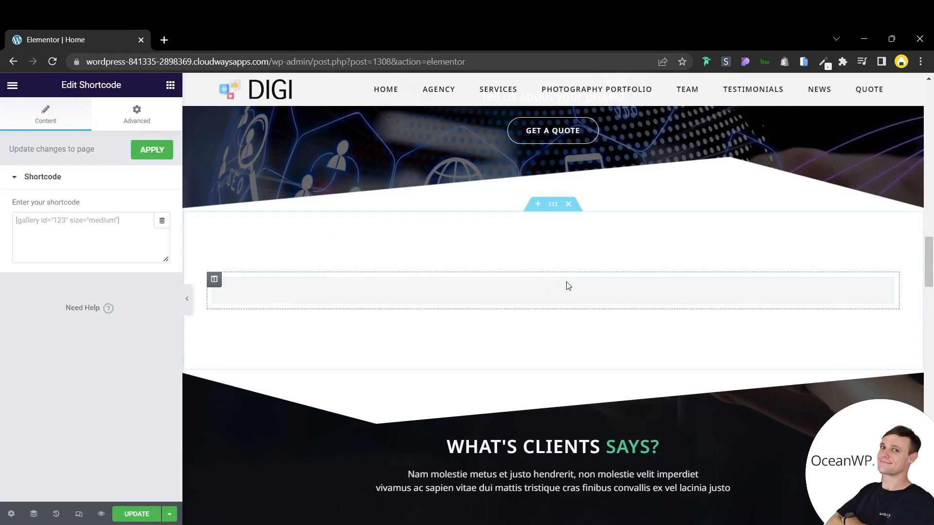
{"action": "left_click", "coordinate": [112, 227]}
{"action": "right_click", "coordinate": [105, 225]}
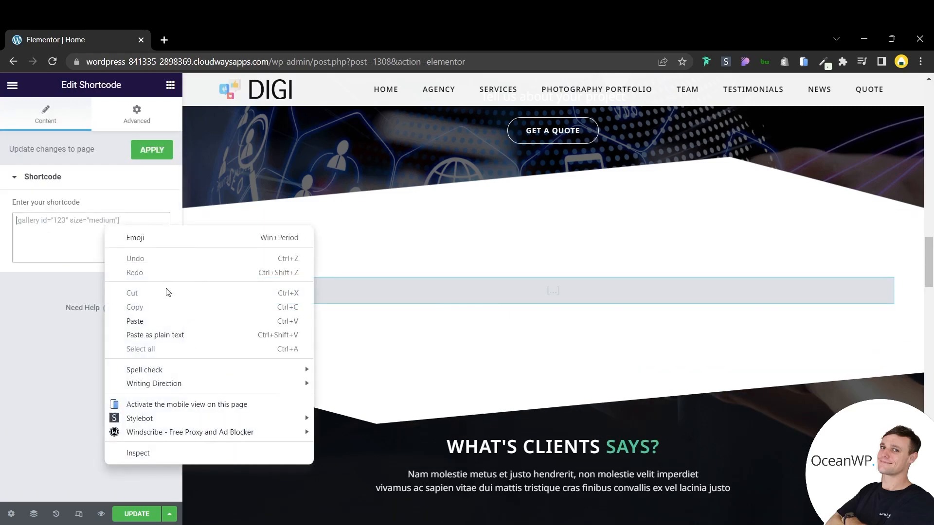
{"action": "left_click", "coordinate": [158, 317]}
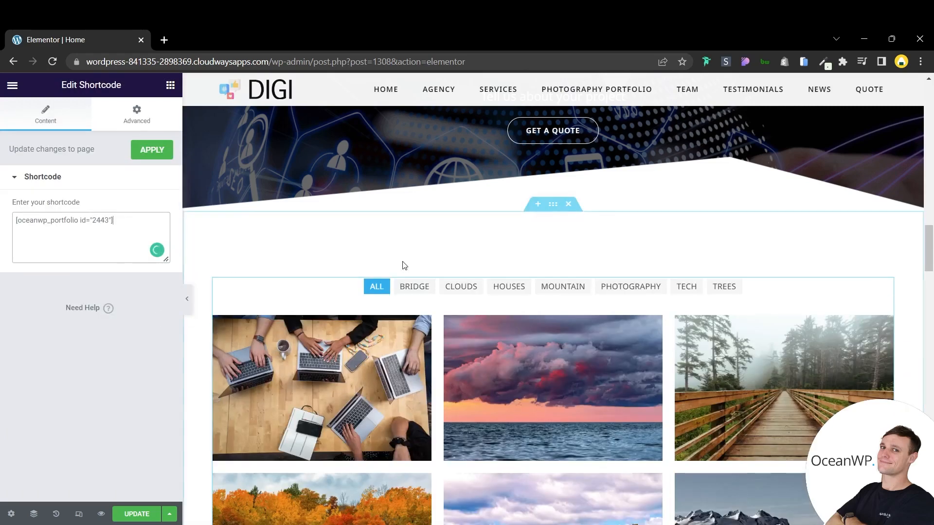
- Update the Home page to save the embedded portfolio shortcode, and check the portfolio section with the editing panel collapsed
{"action": "scroll", "coordinate": [402, 265], "scroll_direction": "down", "scroll_amount": 5}
{"action": "left_click", "coordinate": [150, 510]}
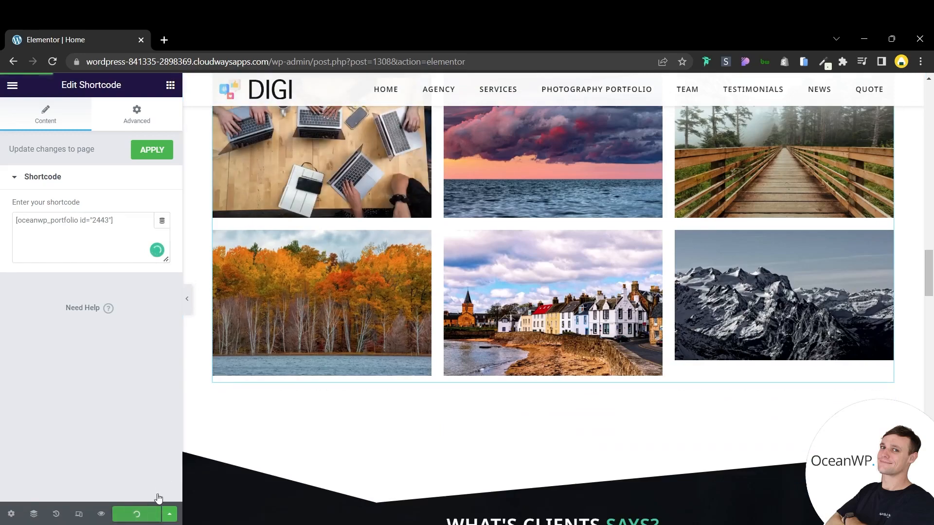
{"action": "left_click", "coordinate": [188, 299]}
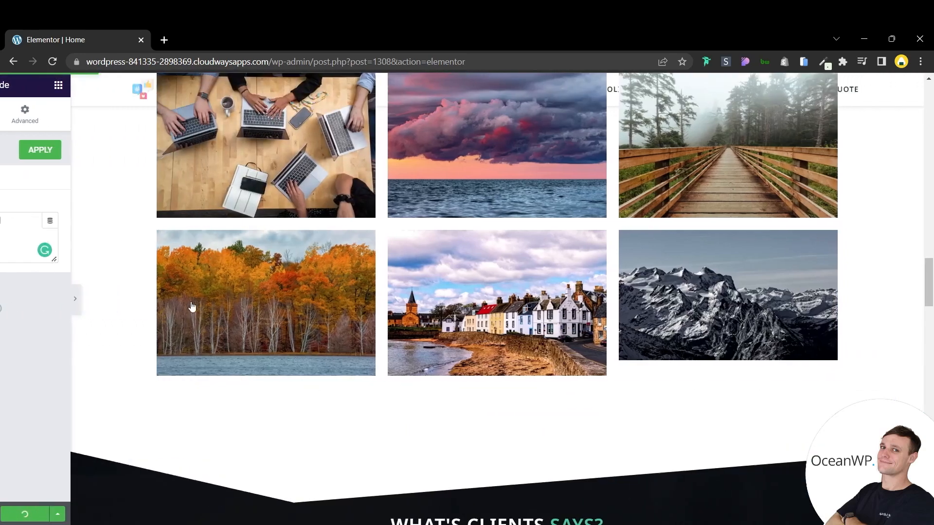
{"action": "scroll", "coordinate": [487, 253], "scroll_direction": "up", "scroll_amount": 2}
{"action": "scroll", "coordinate": [476, 257], "scroll_direction": "down", "scroll_amount": 1}
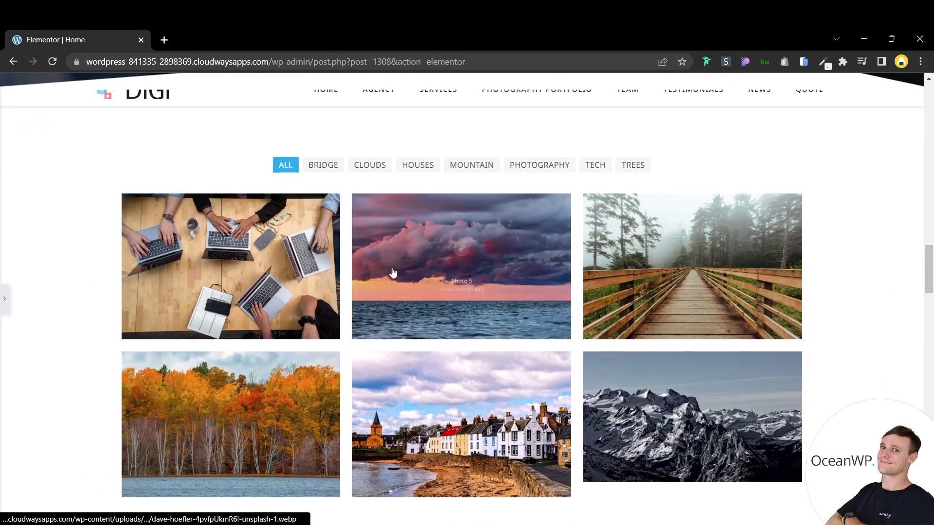
{"action": "left_click", "coordinate": [5, 298]}
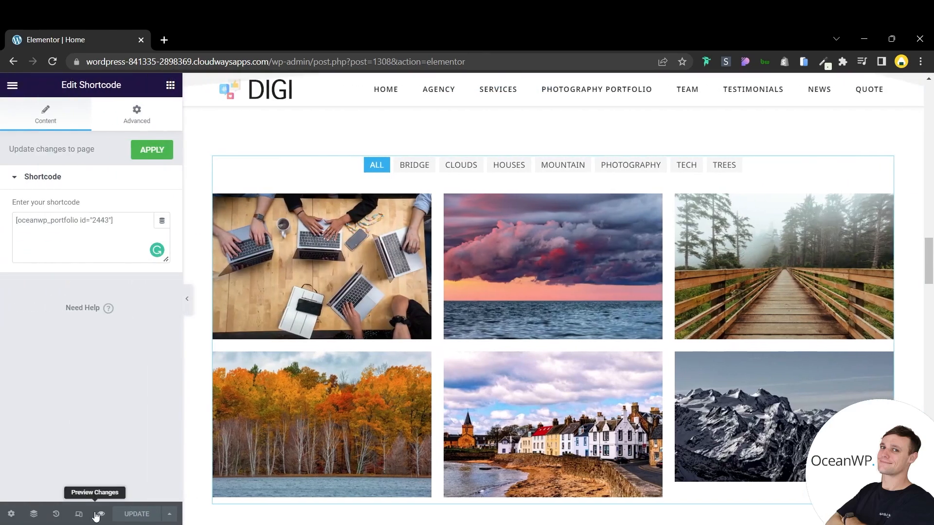
- Preview the saved Home page and examine the portfolio section's filter bar and image grid
{"action": "left_click", "coordinate": [102, 514]}
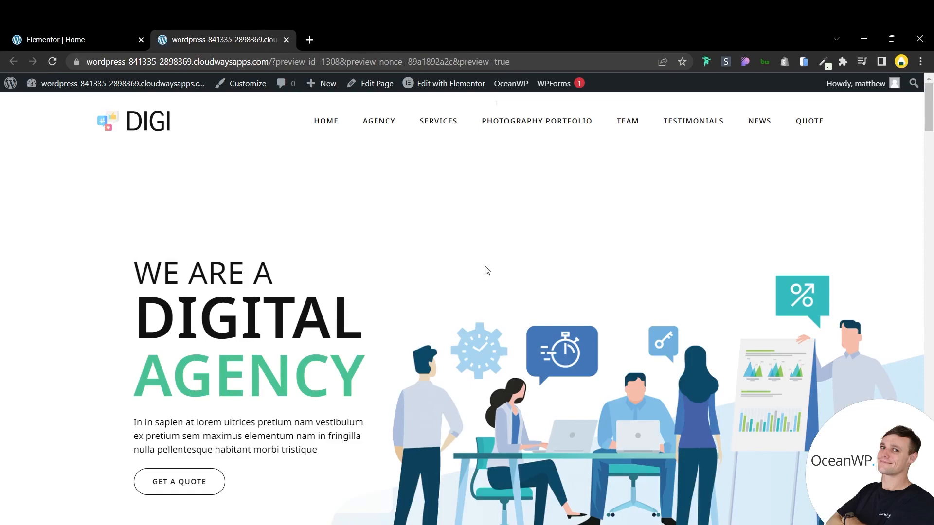
{"action": "scroll", "coordinate": [604, 204], "scroll_direction": "down", "scroll_amount": 10}
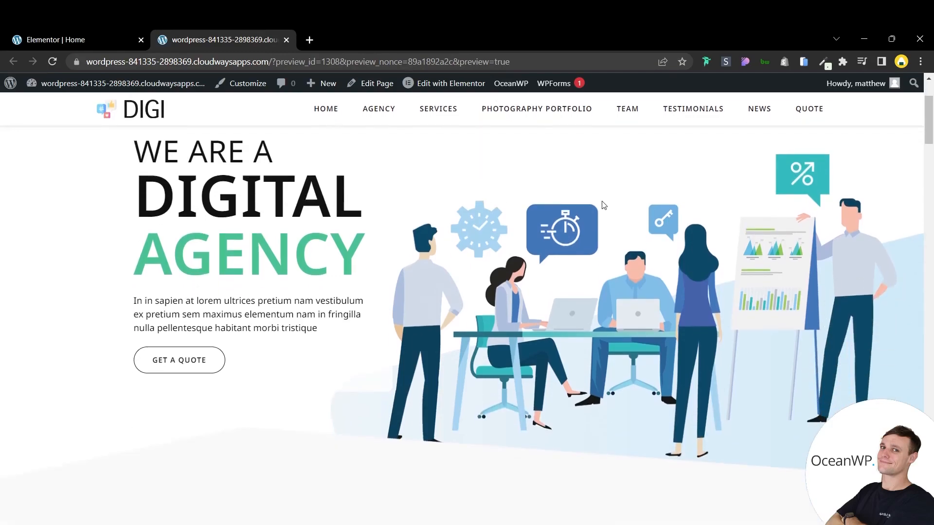
{"action": "scroll", "coordinate": [603, 207], "scroll_direction": "down", "scroll_amount": 14}
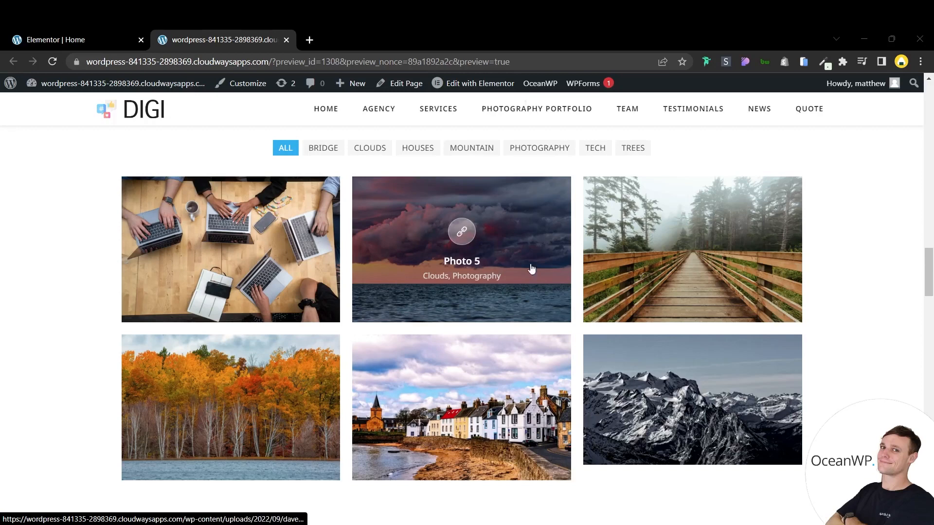
{"action": "scroll", "coordinate": [547, 223], "scroll_direction": "up", "scroll_amount": 1}
{"action": "scroll", "coordinate": [548, 224], "scroll_direction": "down", "scroll_amount": 1}
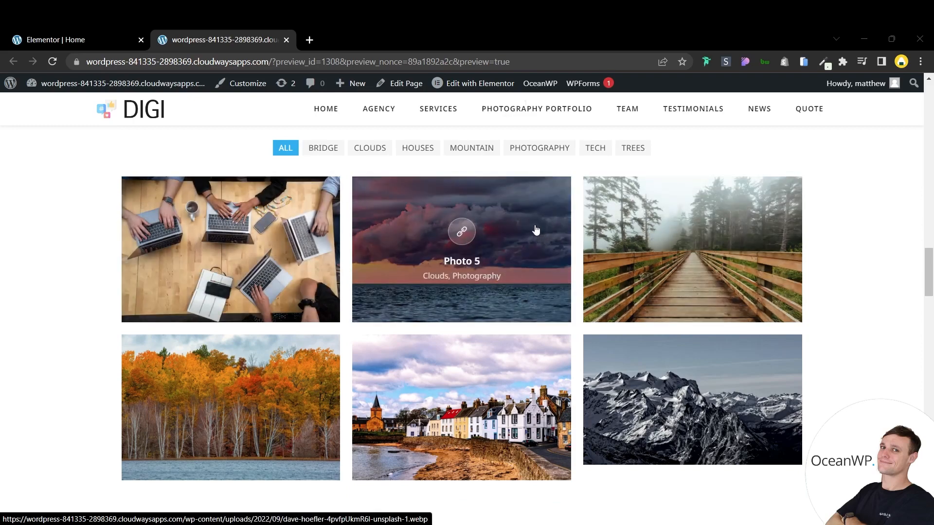
{"action": "scroll", "coordinate": [536, 236], "scroll_direction": "up", "scroll_amount": 2}
{"action": "scroll", "coordinate": [536, 255], "scroll_direction": "down", "scroll_amount": 1}
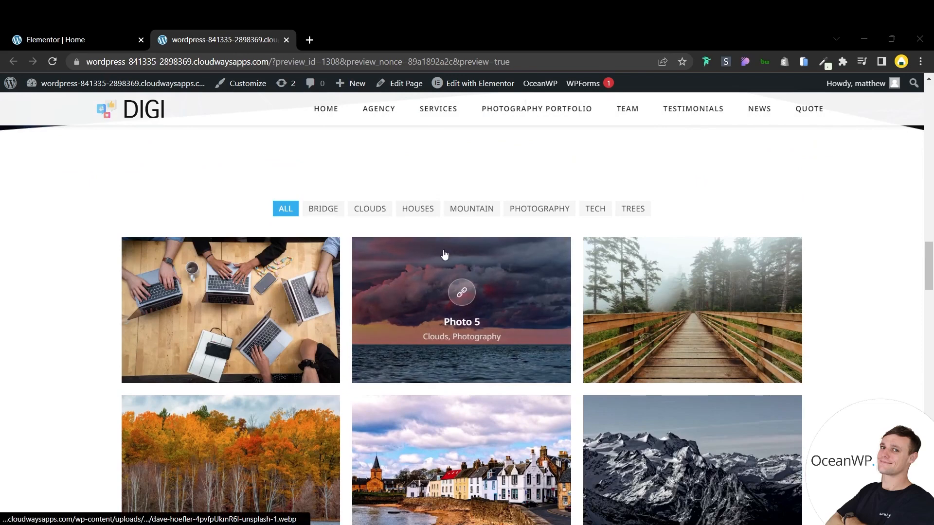
- Create a new portfolio shortcode titled "specific category" and set its posts per page to 3
{"action": "left_click", "coordinate": [171, 92]}
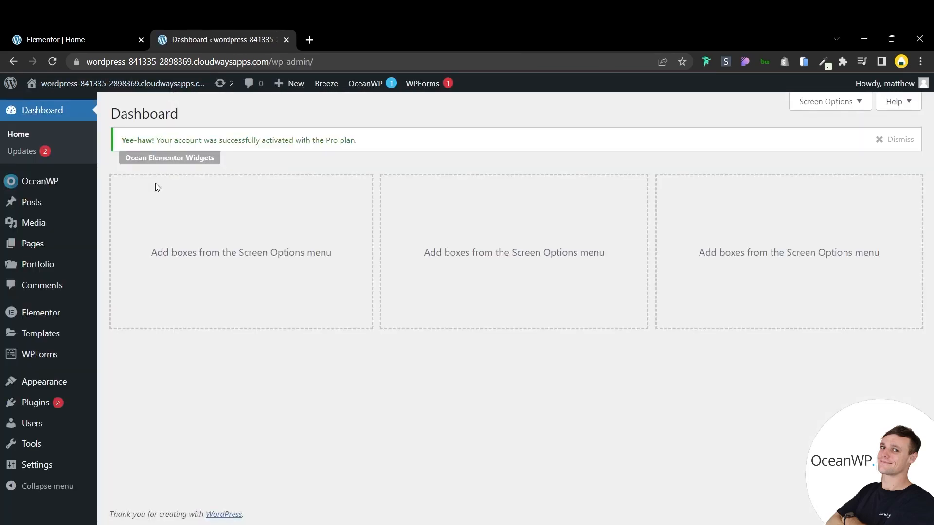
{"action": "left_click", "coordinate": [38, 264]}
{"action": "left_click", "coordinate": [29, 312]}
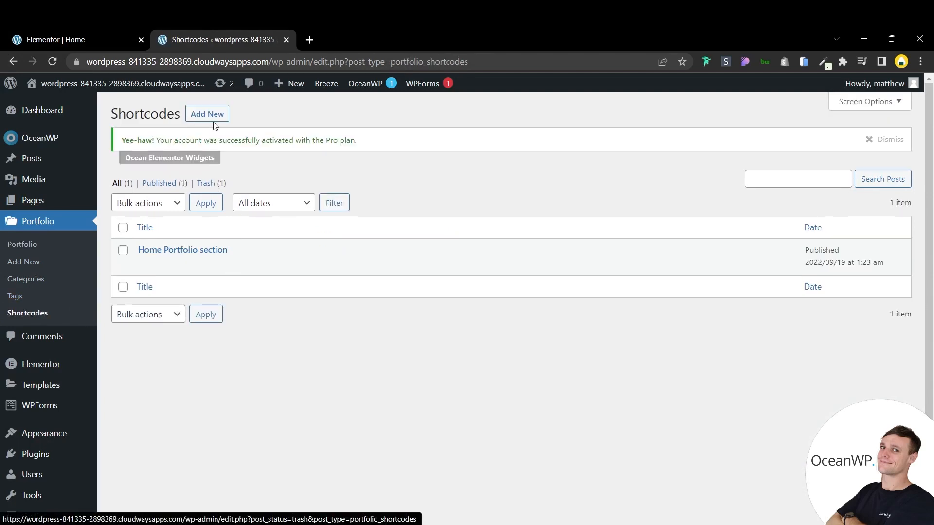
{"action": "left_click", "coordinate": [210, 115]}
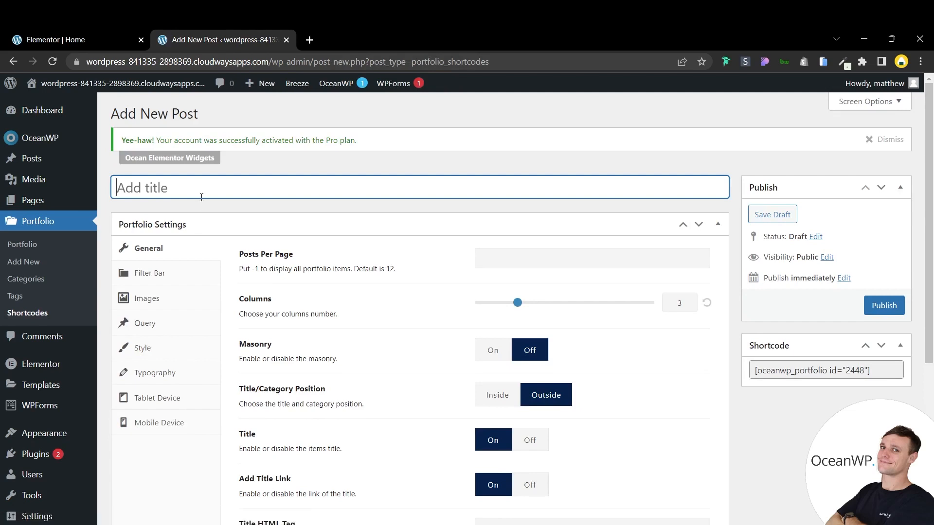
{"action": "type", "text": "specific category"}
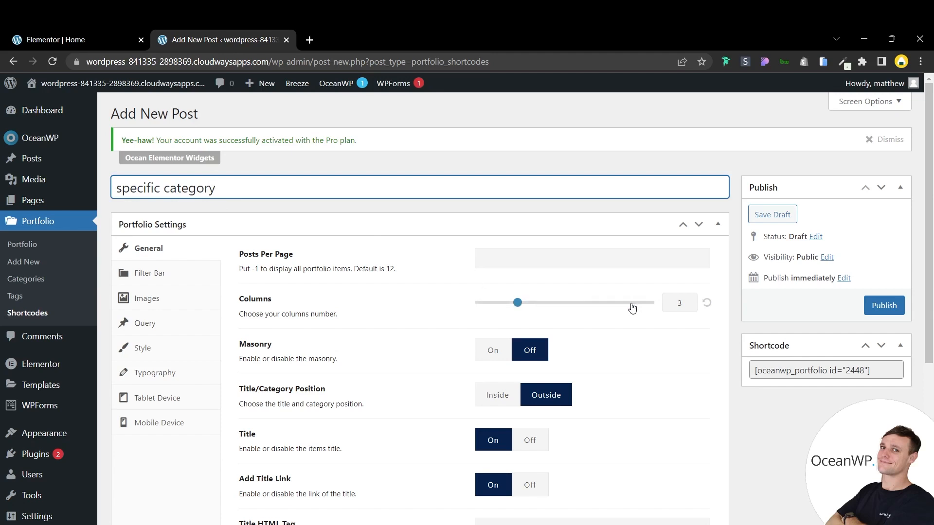
{"action": "left_click", "coordinate": [517, 305]}
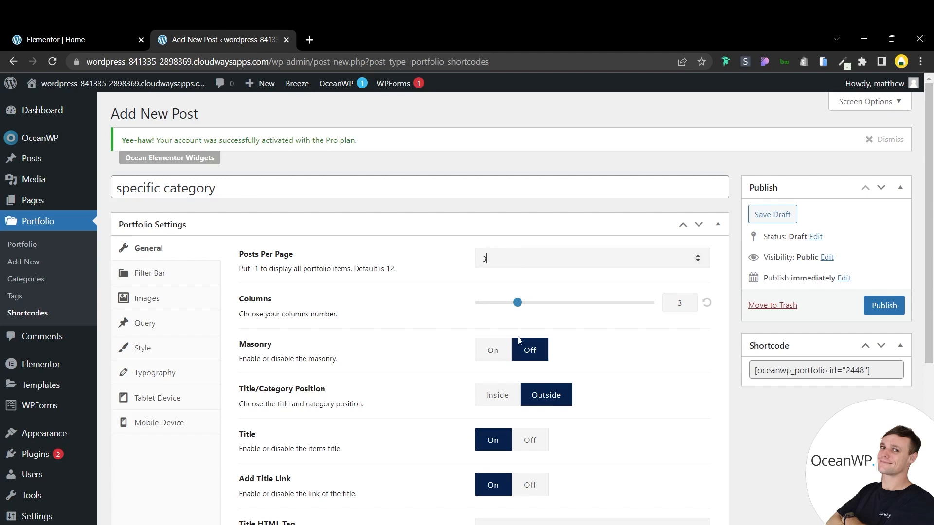
- Limit the shortcode's query to portfolio items in the Trees category
{"action": "scroll", "coordinate": [423, 311], "scroll_direction": "down", "scroll_amount": 1}
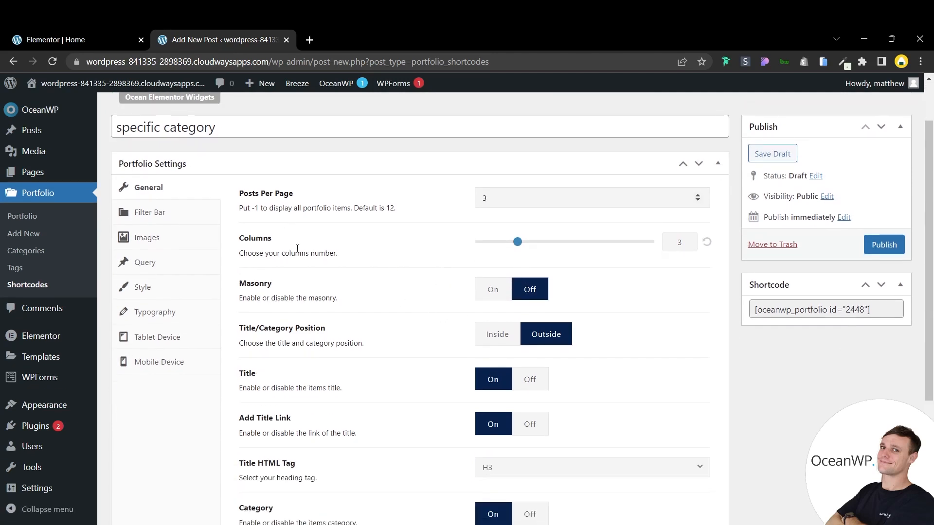
{"action": "left_click", "coordinate": [175, 264]}
{"action": "left_click", "coordinate": [508, 238]}
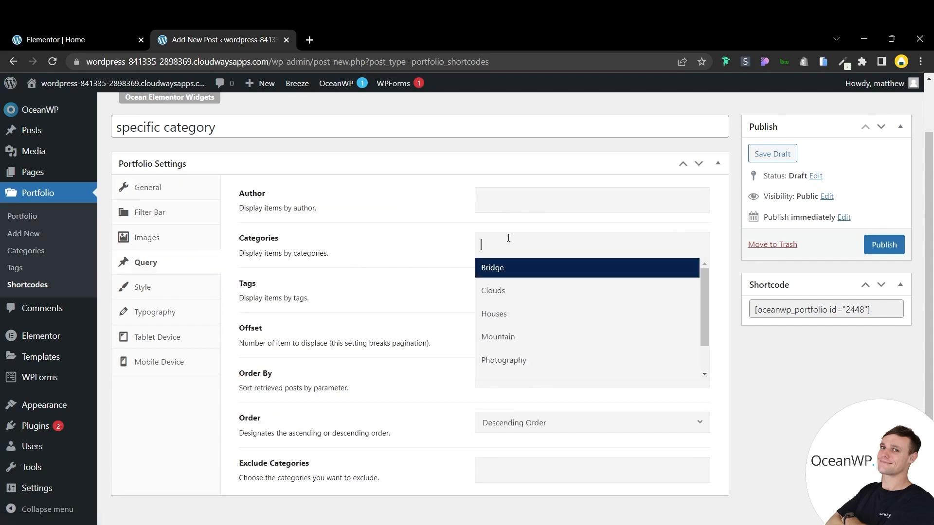
{"action": "scroll", "coordinate": [524, 322], "scroll_direction": "down", "scroll_amount": 1}
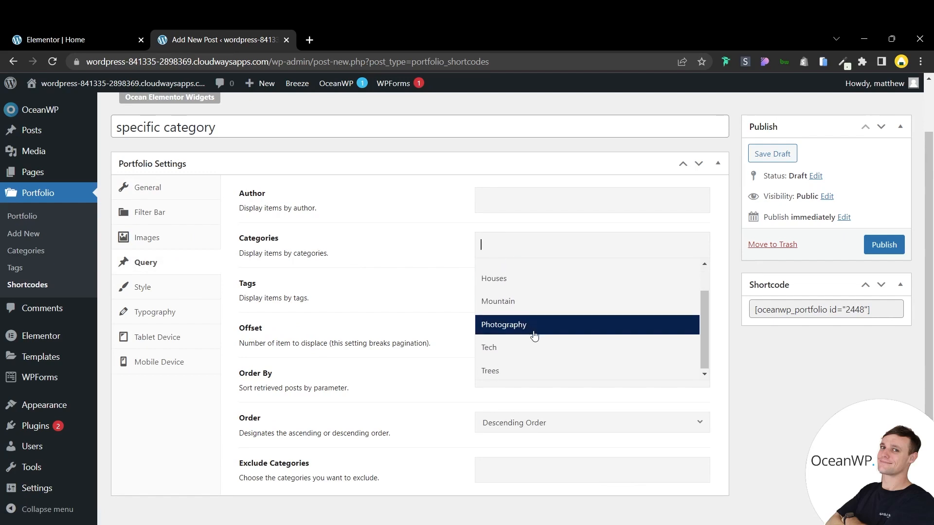
{"action": "scroll", "coordinate": [535, 333], "scroll_direction": "up", "scroll_amount": 1}
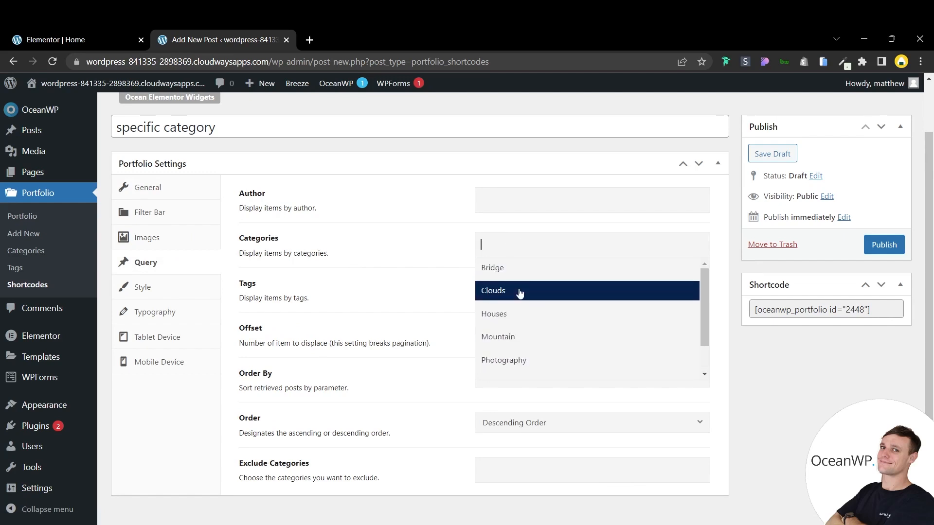
{"action": "scroll", "coordinate": [554, 288], "scroll_direction": "down", "scroll_amount": 1}
{"action": "scroll", "coordinate": [547, 297], "scroll_direction": "up", "scroll_amount": 1}
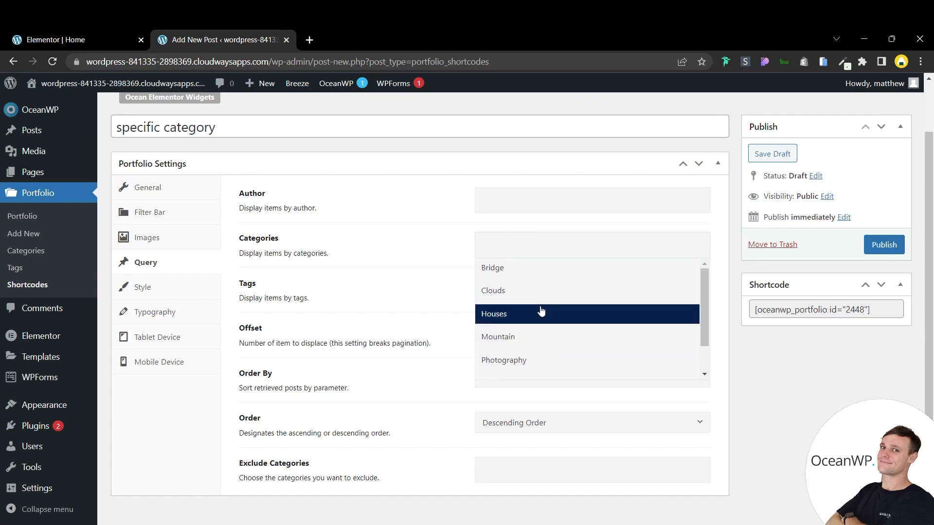
{"action": "scroll", "coordinate": [532, 336], "scroll_direction": "down", "scroll_amount": 1}
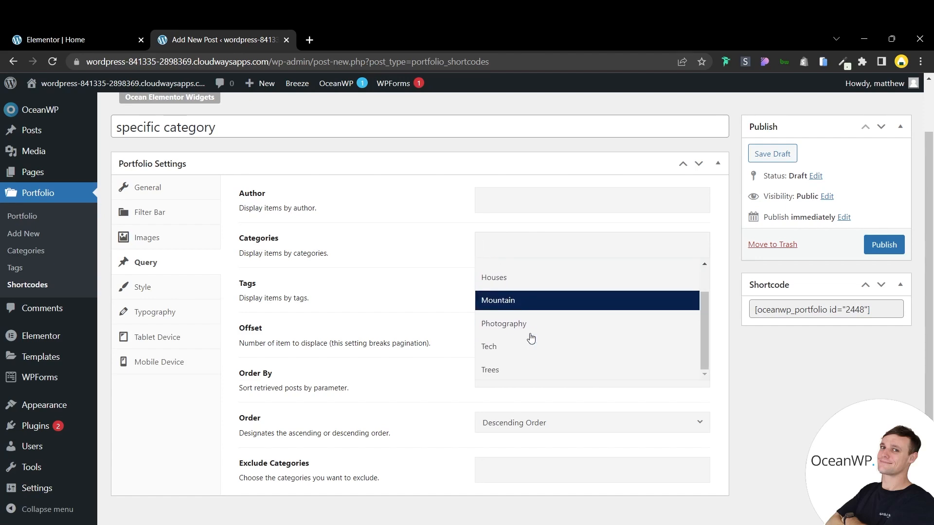
{"action": "left_click", "coordinate": [515, 369]}
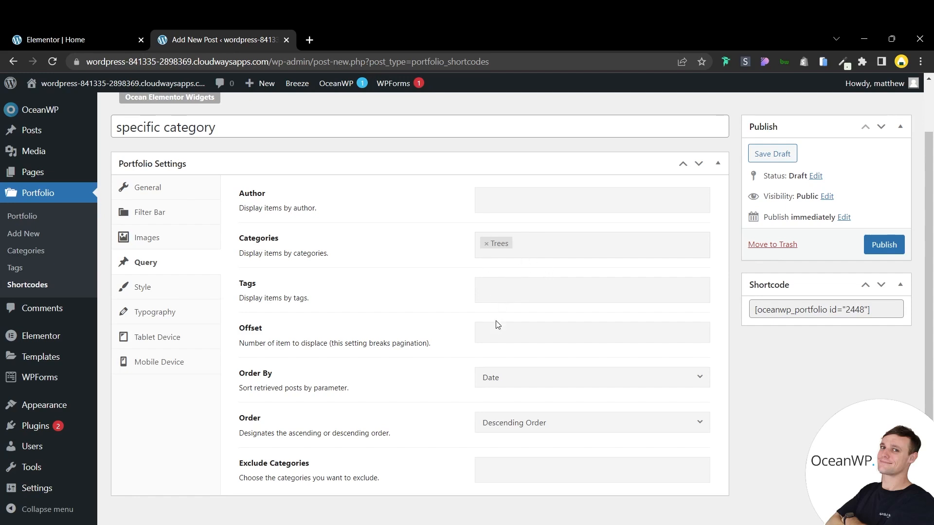
- Publish the "specific category" shortcode and copy its generated shortcode text
{"action": "scroll", "coordinate": [522, 307], "scroll_direction": "down", "scroll_amount": 1}
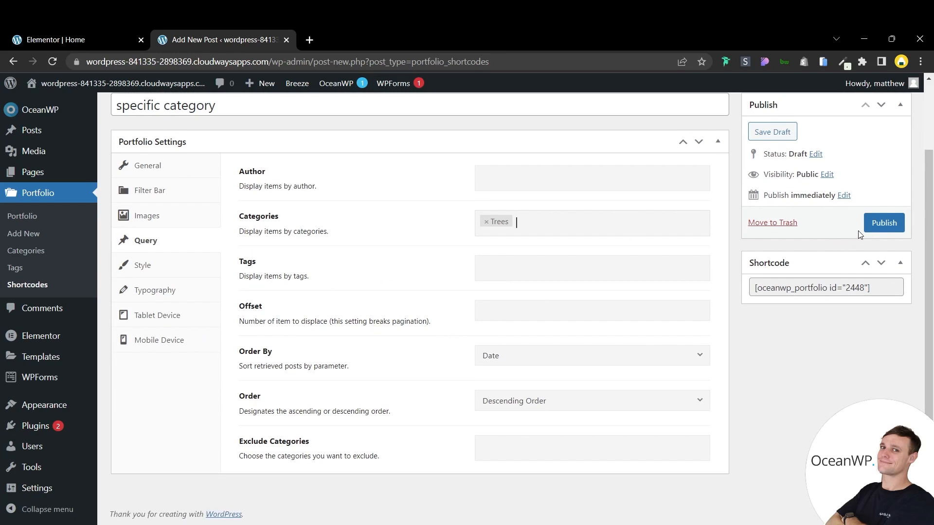
{"action": "left_click", "coordinate": [870, 224]}
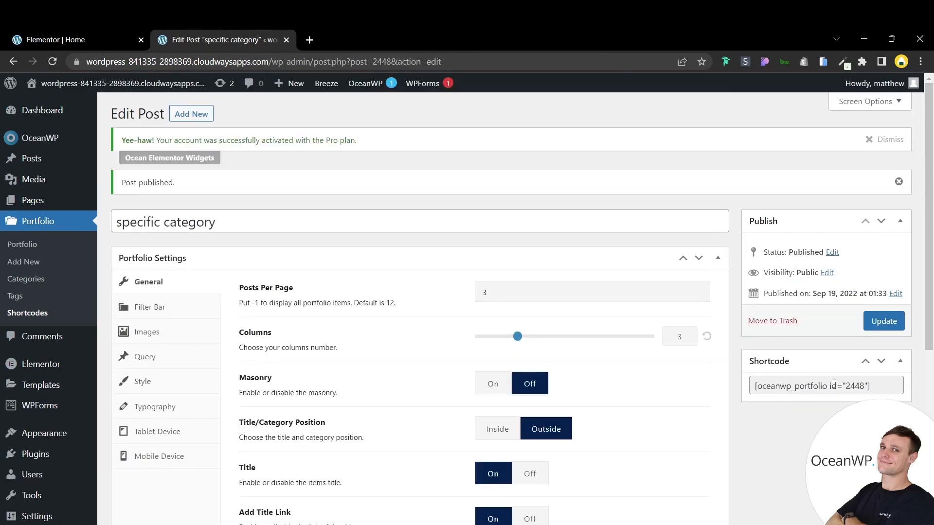
{"action": "left_click", "coordinate": [834, 386]}
{"action": "right_click", "coordinate": [833, 386]}
{"action": "left_click", "coordinate": [688, 266]}
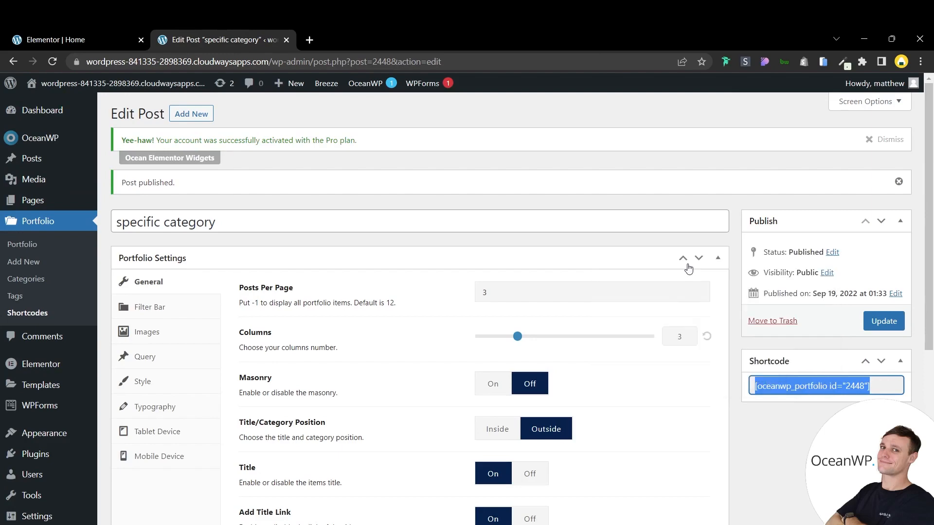
- Replace the shortcode in the Home page's Elementor Shortcode widget with [oceanwp_portfolio id="2448"]
{"action": "left_click", "coordinate": [118, 37]}
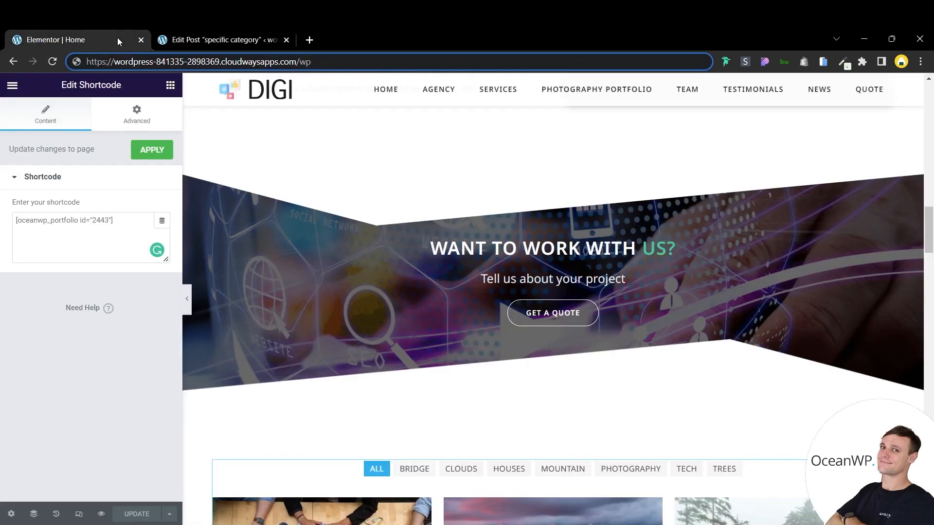
{"action": "scroll", "coordinate": [475, 225], "scroll_direction": "down", "scroll_amount": 5}
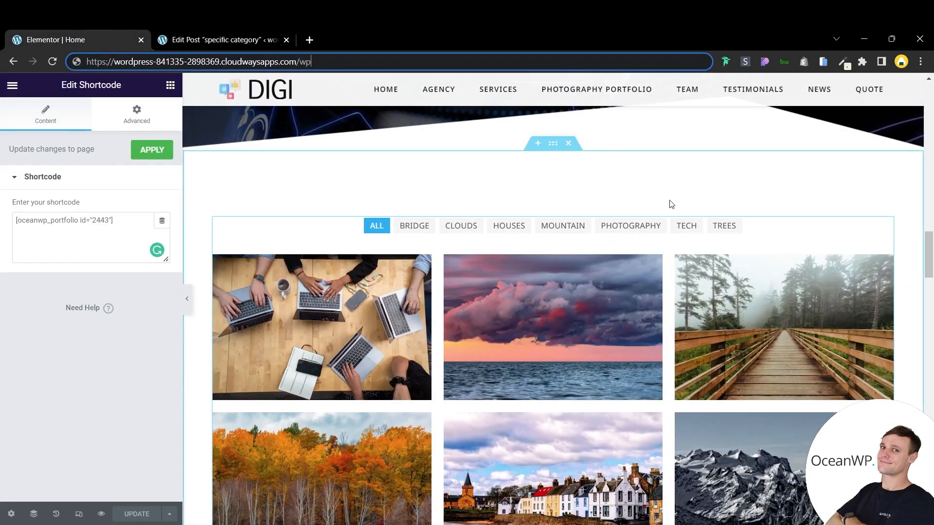
{"action": "left_click_drag", "start_coordinate": [113, 220], "coordinate": [2, 247]}
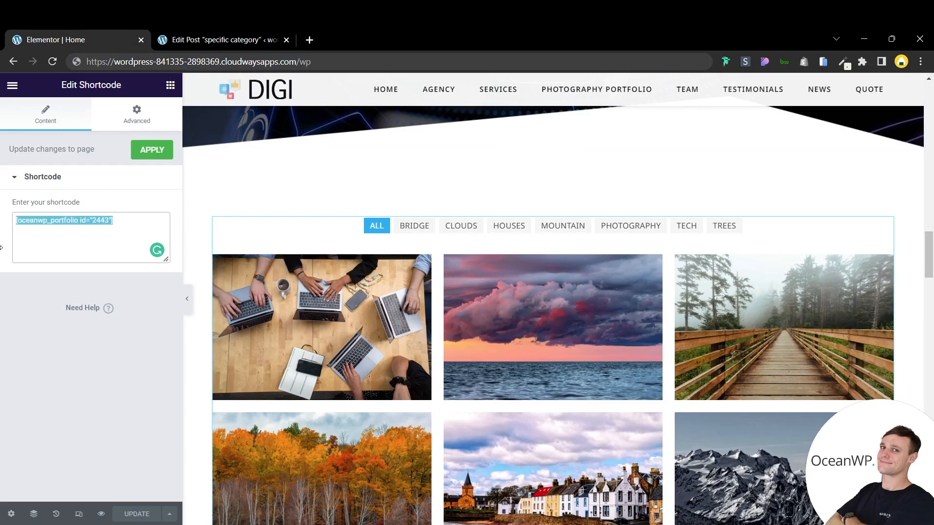
{"action": "key", "text": "ctrl+v"}
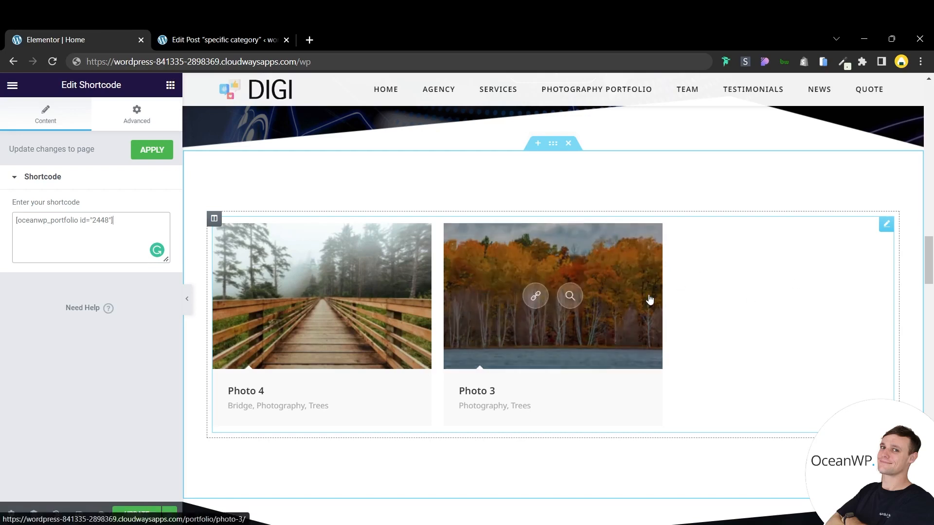
- Discard the unsaved shortcode swap by reloading the Home page editor, and close its browser tab
{"action": "left_click", "coordinate": [52, 62]}
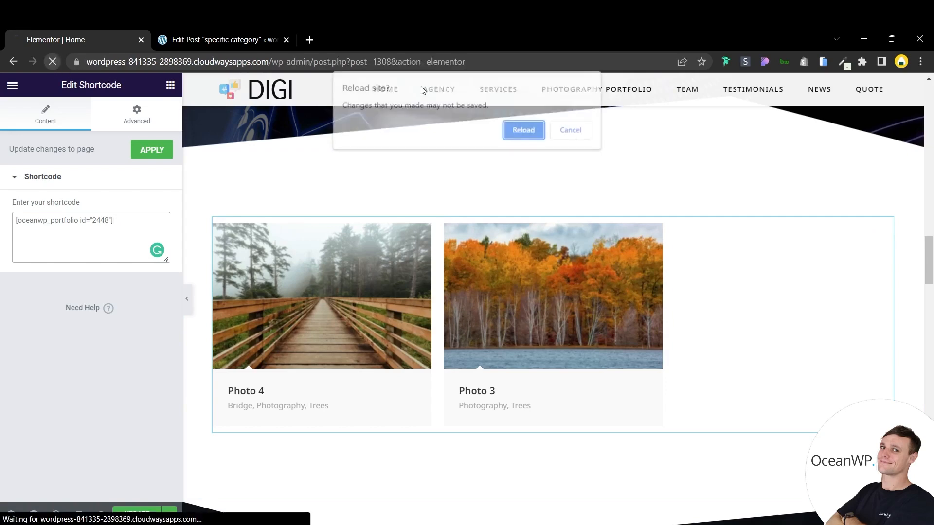
{"action": "left_click", "coordinate": [521, 129]}
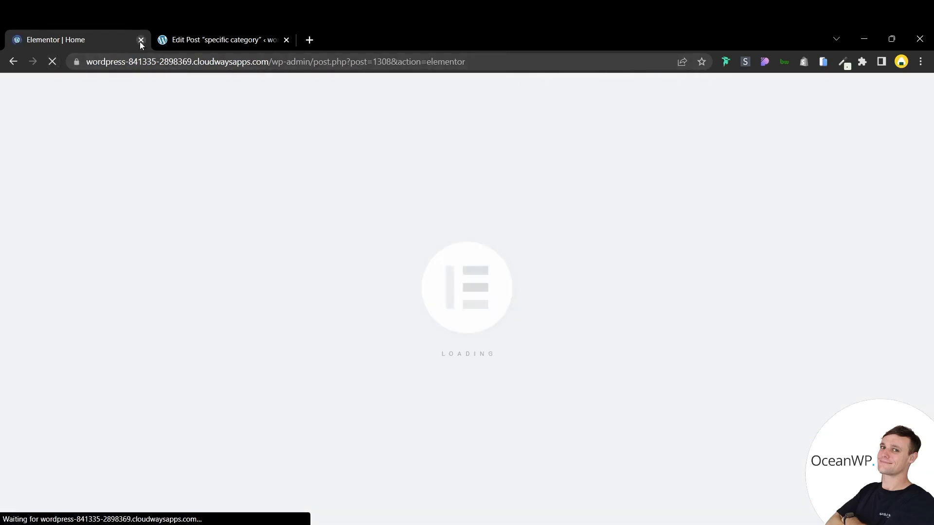
{"action": "left_click", "coordinate": [140, 40]}
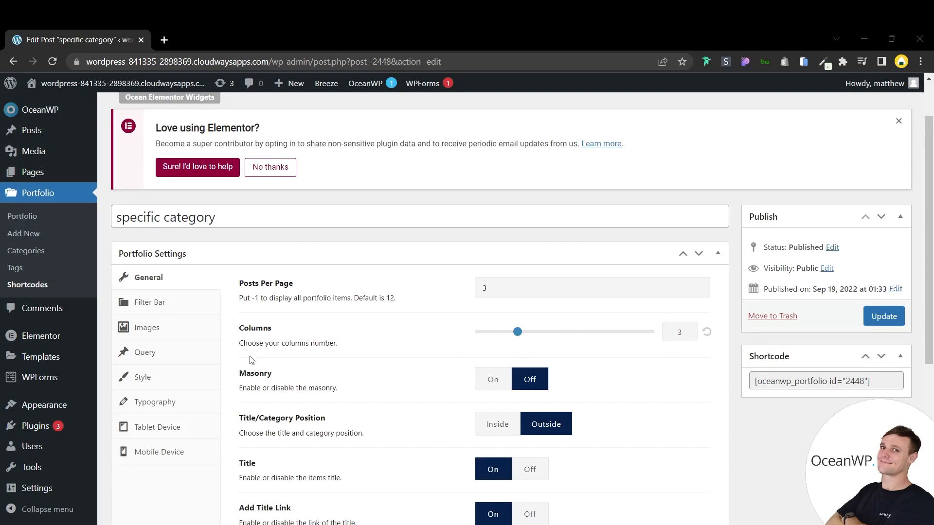
- Open the General settings of the Portfolio section in the theme customizer
{"action": "mouse_move", "coordinate": [81, 422]}
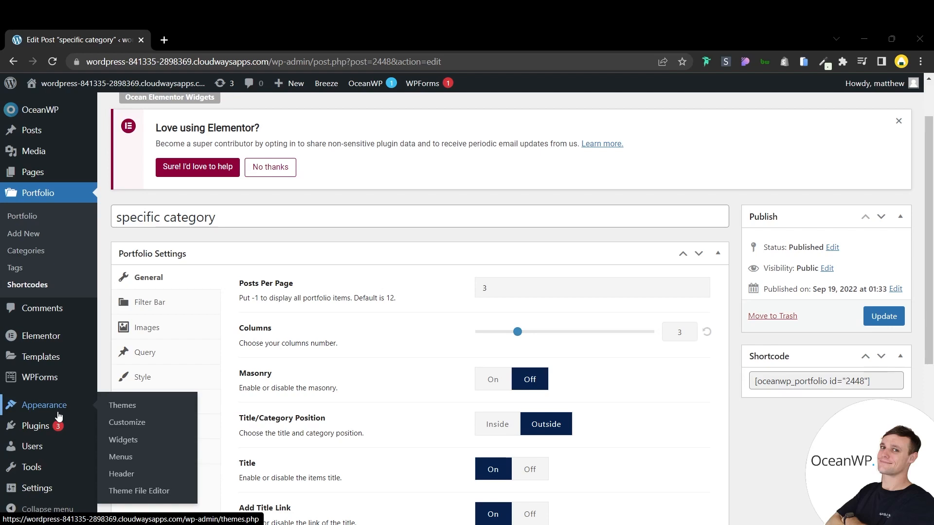
{"action": "left_click", "coordinate": [119, 424]}
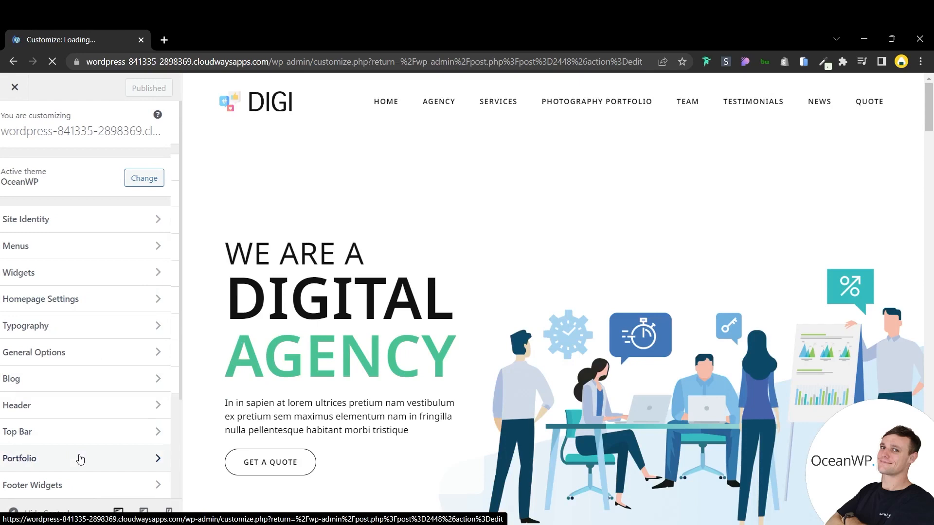
{"action": "left_click", "coordinate": [80, 458]}
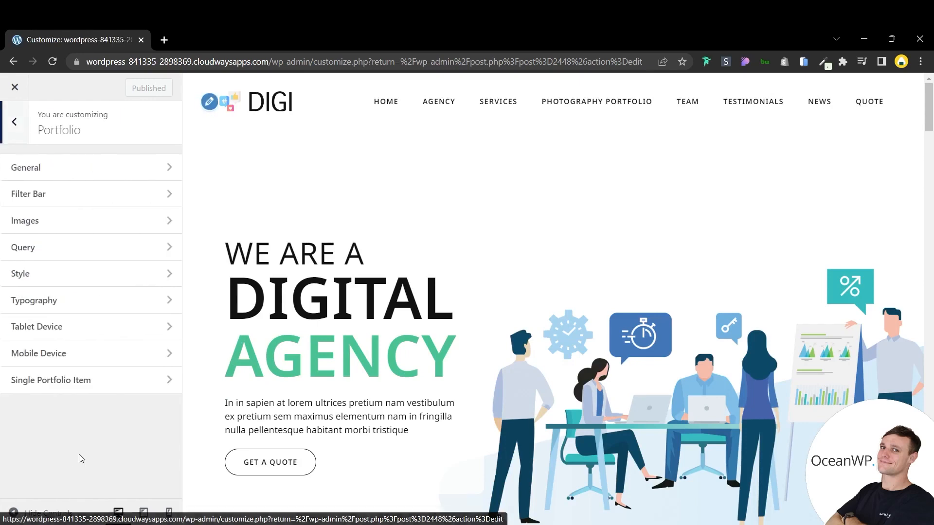
{"action": "left_click", "coordinate": [81, 171]}
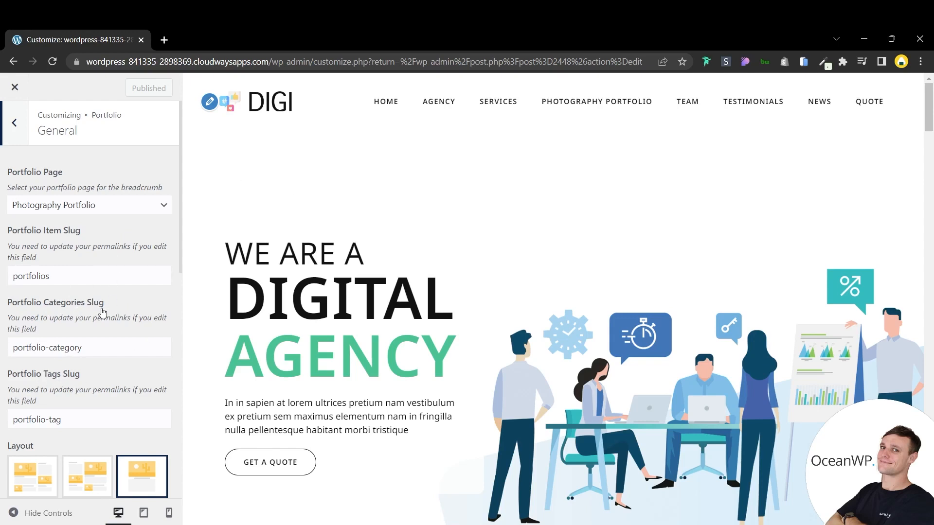
- Set the Portfolio Item Slug to "recentwork" and publish the customizer changes
{"action": "left_click", "coordinate": [71, 277]}
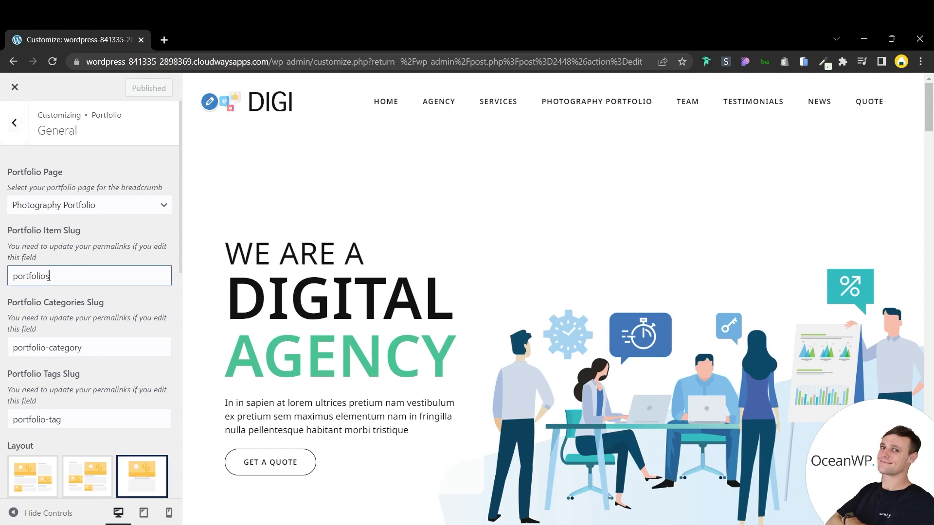
{"action": "left_click_drag", "start_coordinate": [49, 276], "coordinate": [4, 286]}
{"action": "key", "text": "BackSpace"}
{"action": "type", "text": "r"}
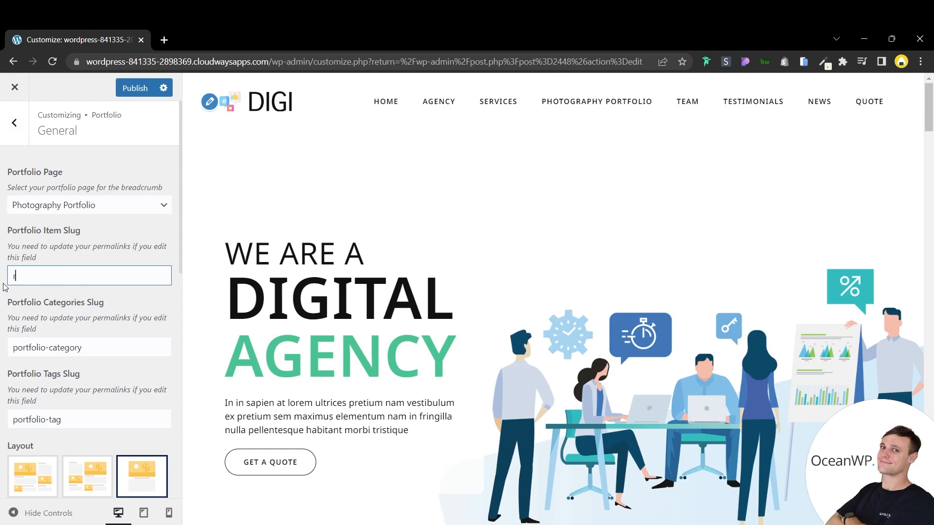
{"action": "type", "text": "ecentwork"}
{"action": "left_click", "coordinate": [136, 88]}
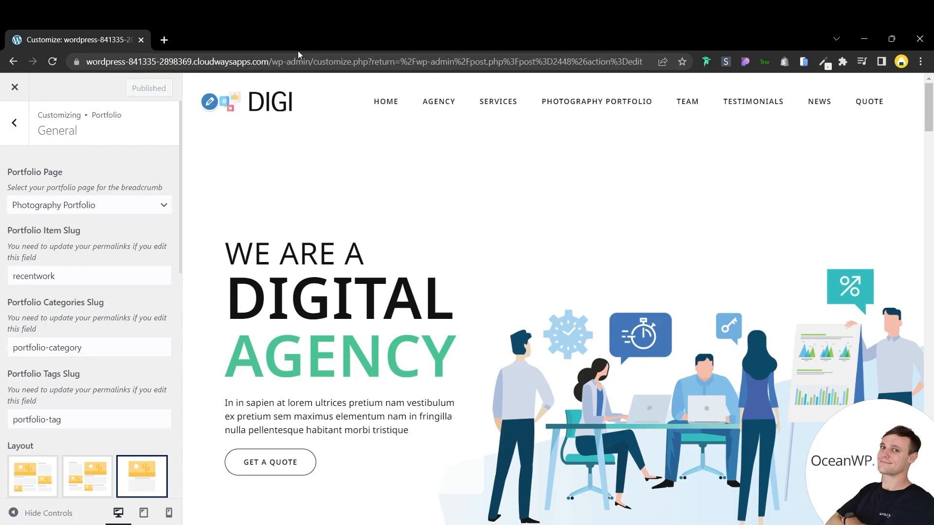
- Leave the customizer for the live site's homepage and open its Photography Portfolio page
{"action": "left_click", "coordinate": [270, 59]}
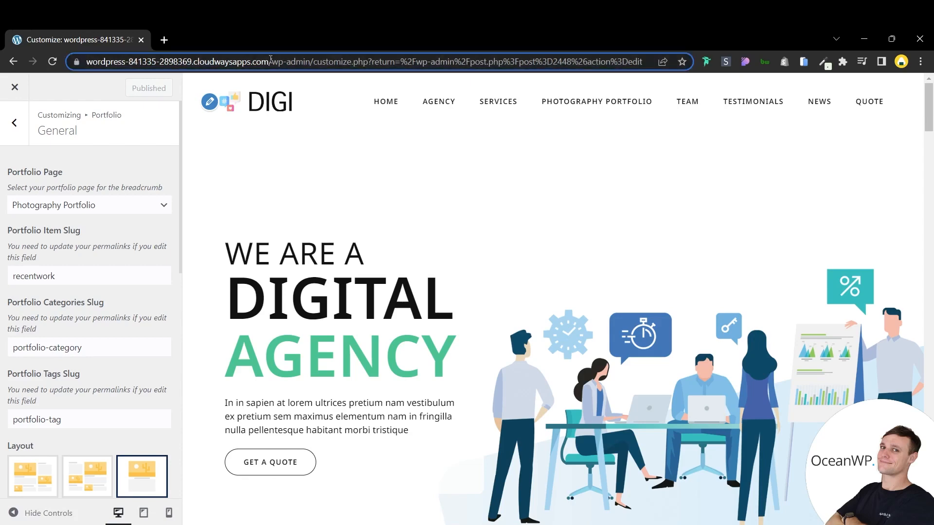
{"action": "left_click_drag", "start_coordinate": [270, 60], "coordinate": [687, 63]}
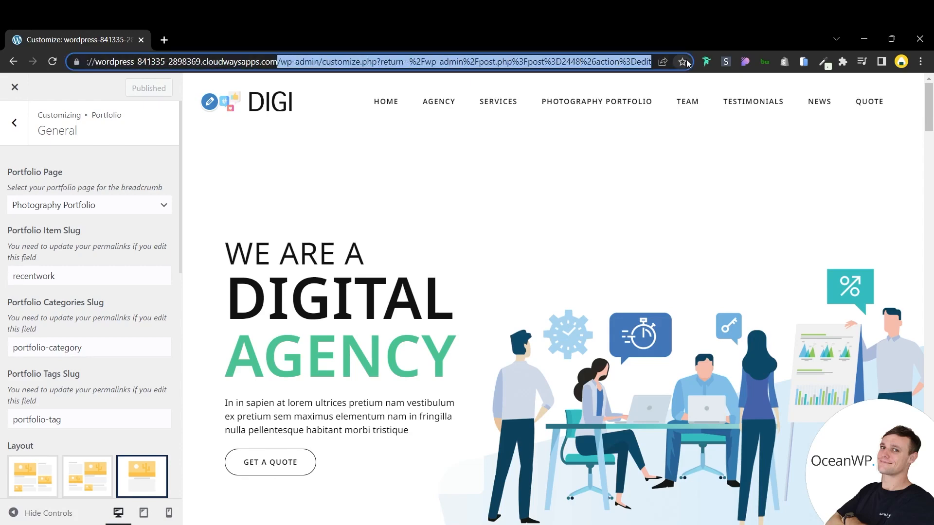
{"action": "key", "text": "BackSpace"}
{"action": "key", "text": "Return"}
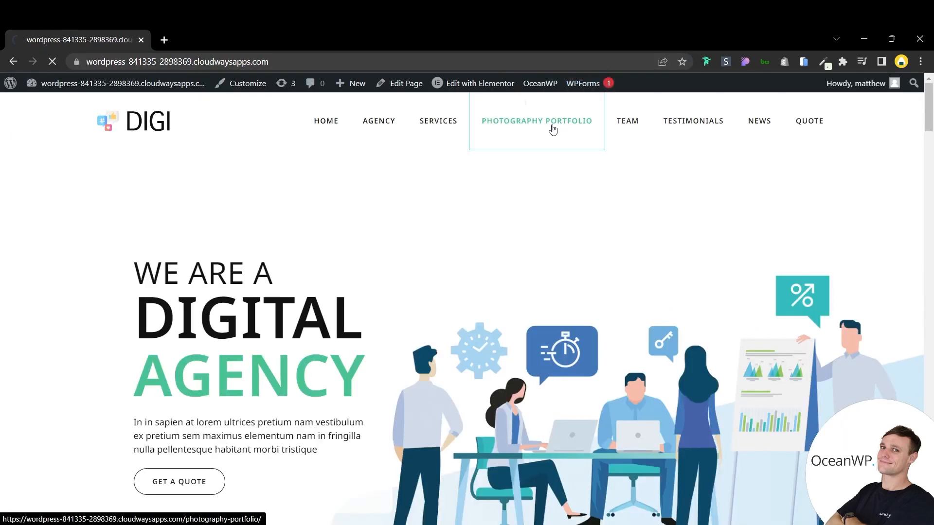
{"action": "left_click", "coordinate": [553, 130]}
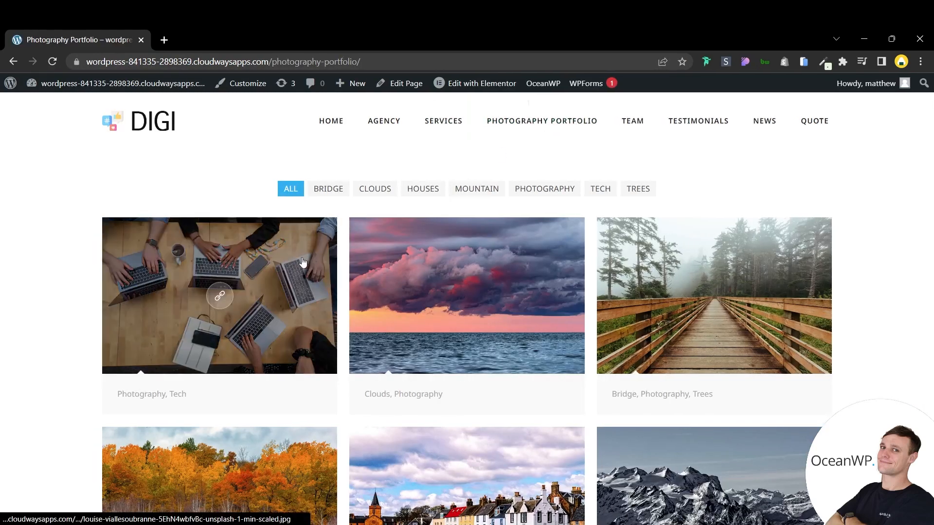
- View the laptops photo enlarged, close the enlarged view, and open that portfolio item's own page to check its URL
{"action": "left_click", "coordinate": [299, 259]}
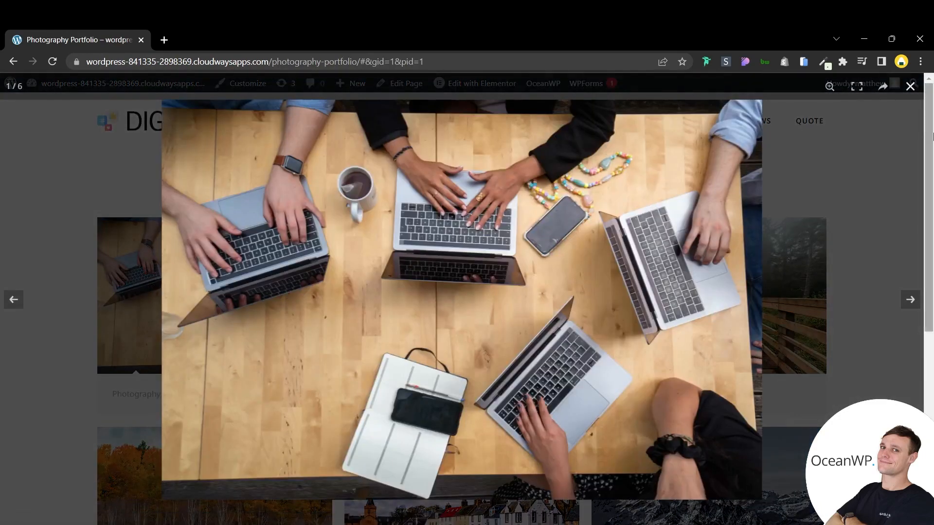
{"action": "left_click", "coordinate": [910, 86]}
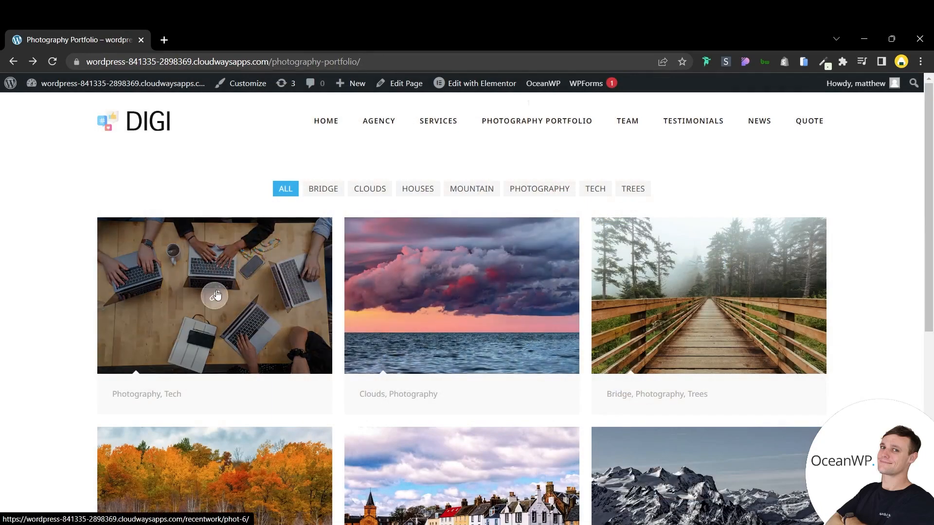
{"action": "left_click", "coordinate": [216, 295]}
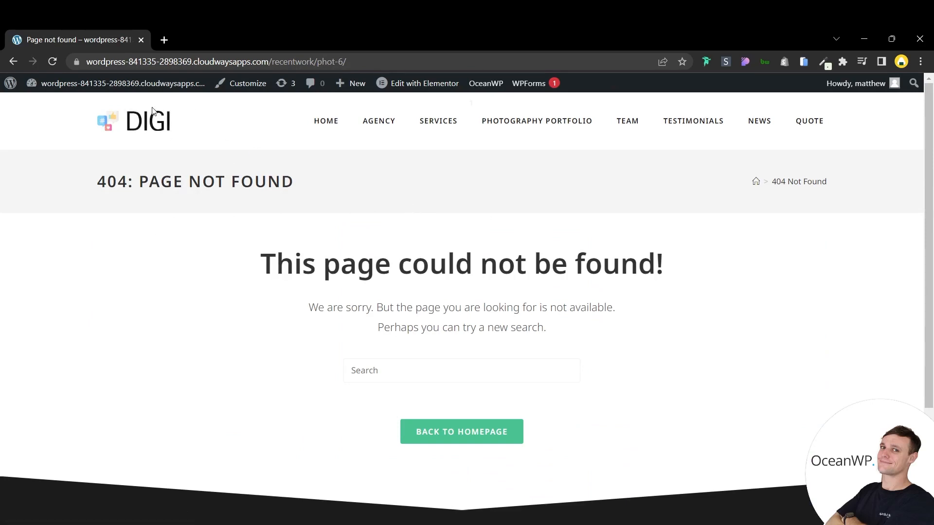
- Go to the WordPress dashboard's Permalink Settings and save them again with the Post name structure kept
{"action": "left_click", "coordinate": [150, 87]}
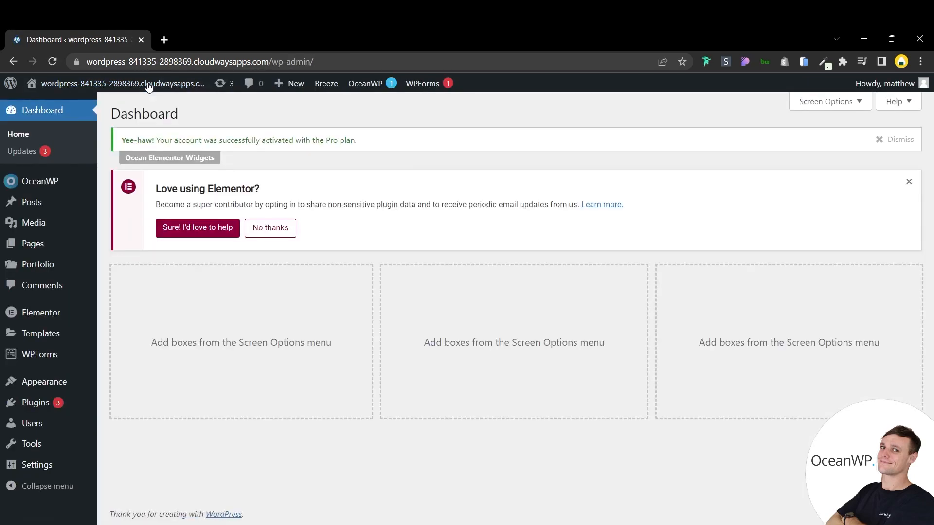
{"action": "mouse_move", "coordinate": [59, 466]}
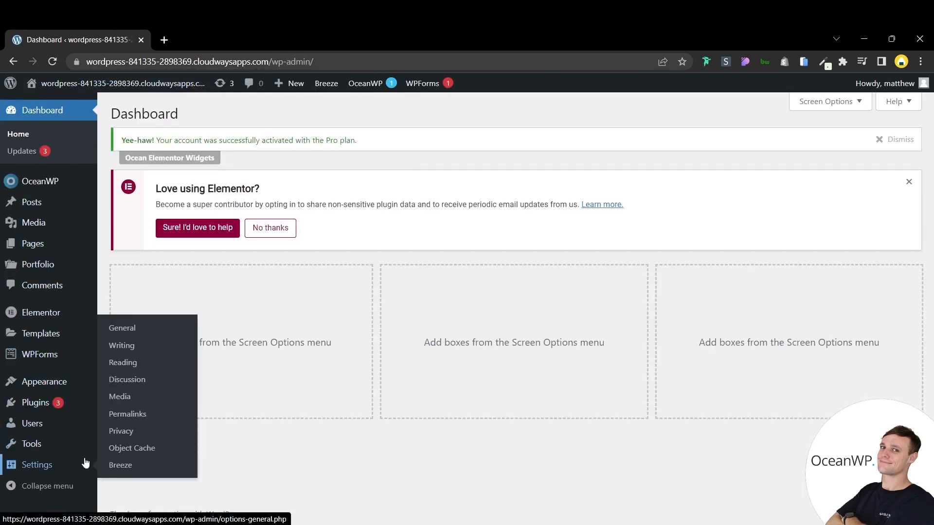
{"action": "left_click", "coordinate": [137, 421]}
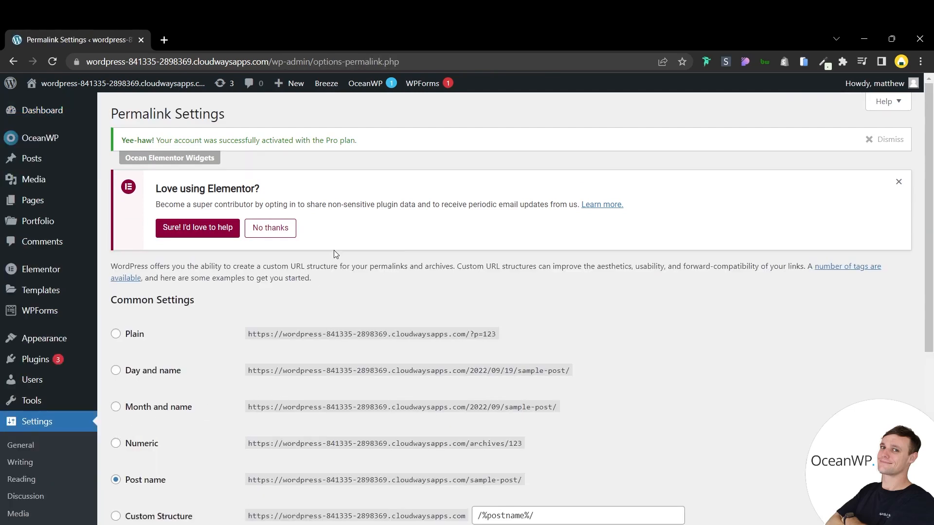
{"action": "scroll", "coordinate": [334, 250], "scroll_direction": "down", "scroll_amount": 4}
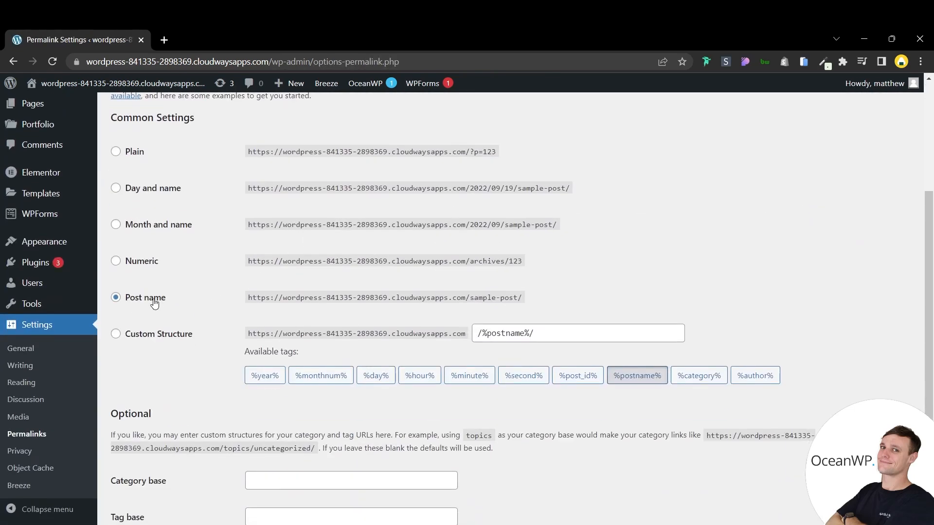
{"action": "scroll", "coordinate": [206, 279], "scroll_direction": "down", "scroll_amount": 2}
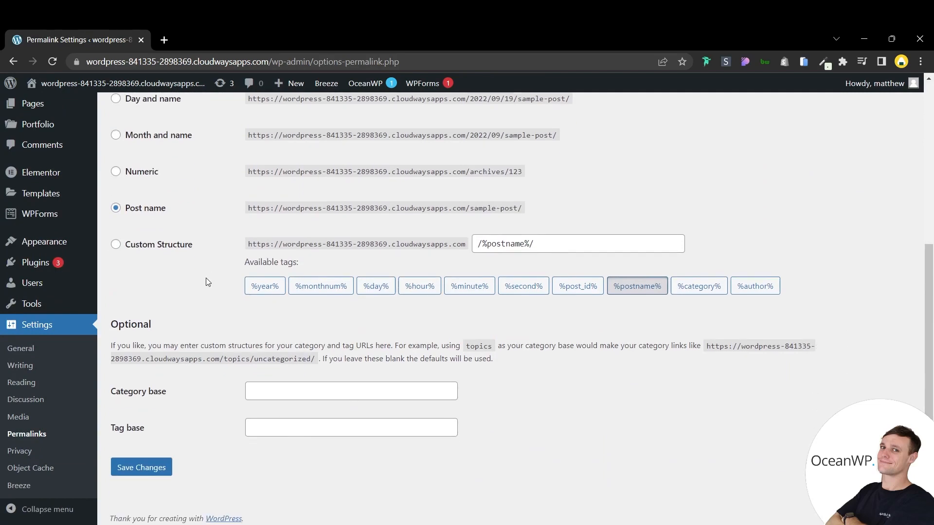
{"action": "left_click", "coordinate": [164, 461]}
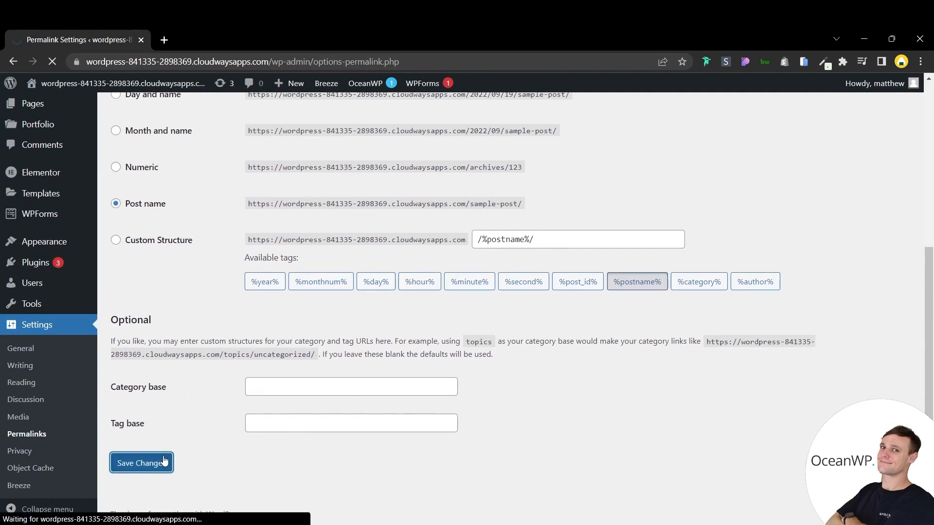
{"action": "scroll", "coordinate": [225, 318], "scroll_direction": "down", "scroll_amount": 4}
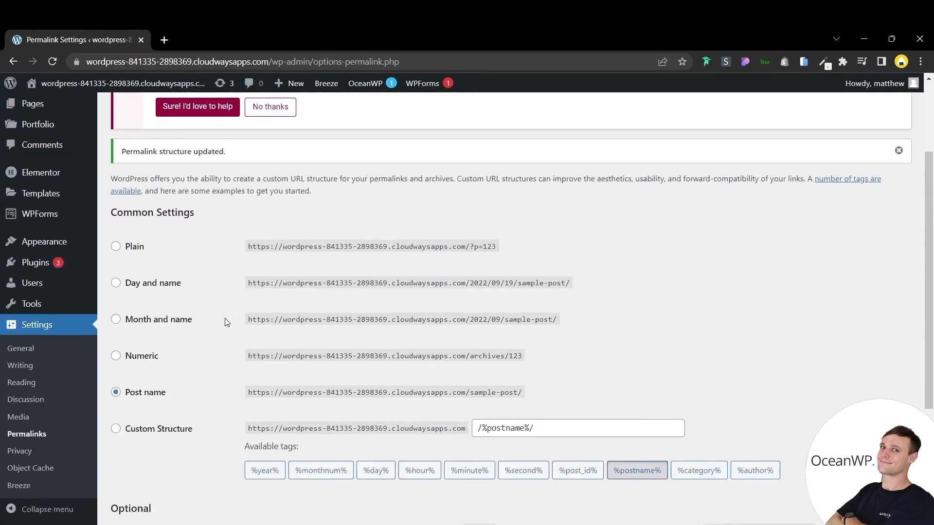